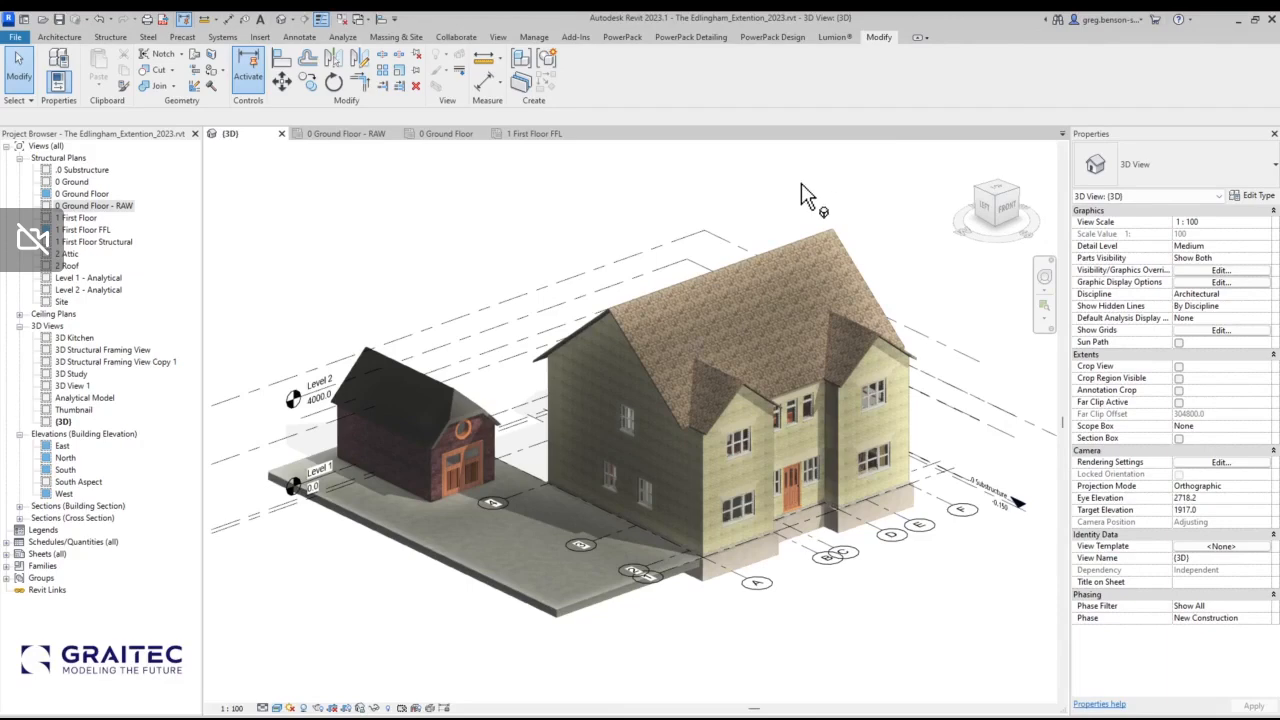
Open the 0 Ground Floor - RAW plan and set its detail level to Medium, followed by Fine.
click(343, 135)
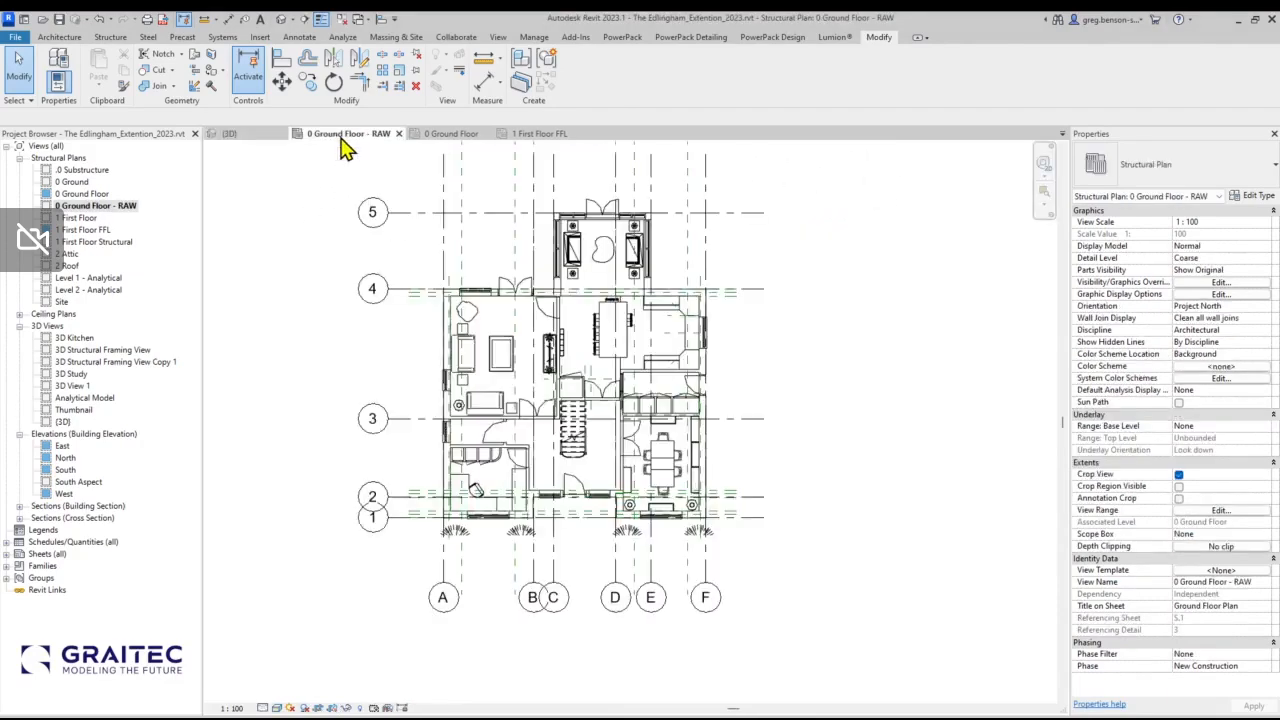
middle_drag(388, 347, 418, 377)
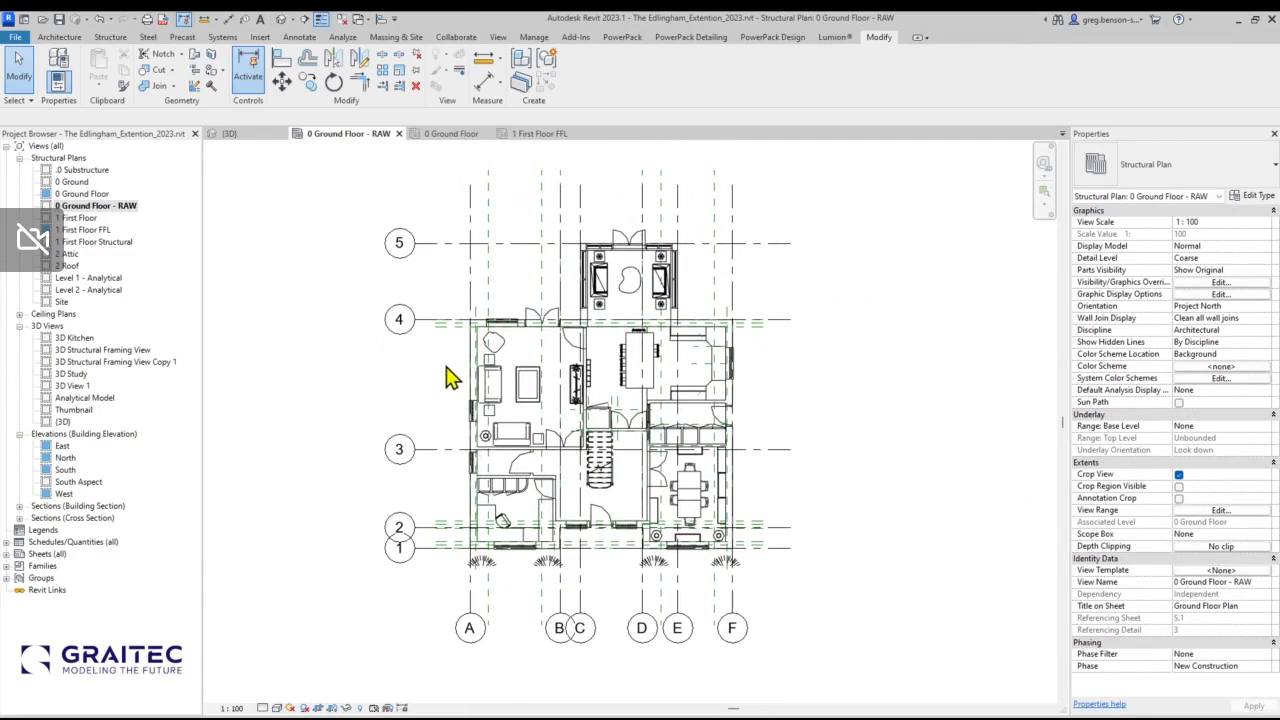
click(264, 708)
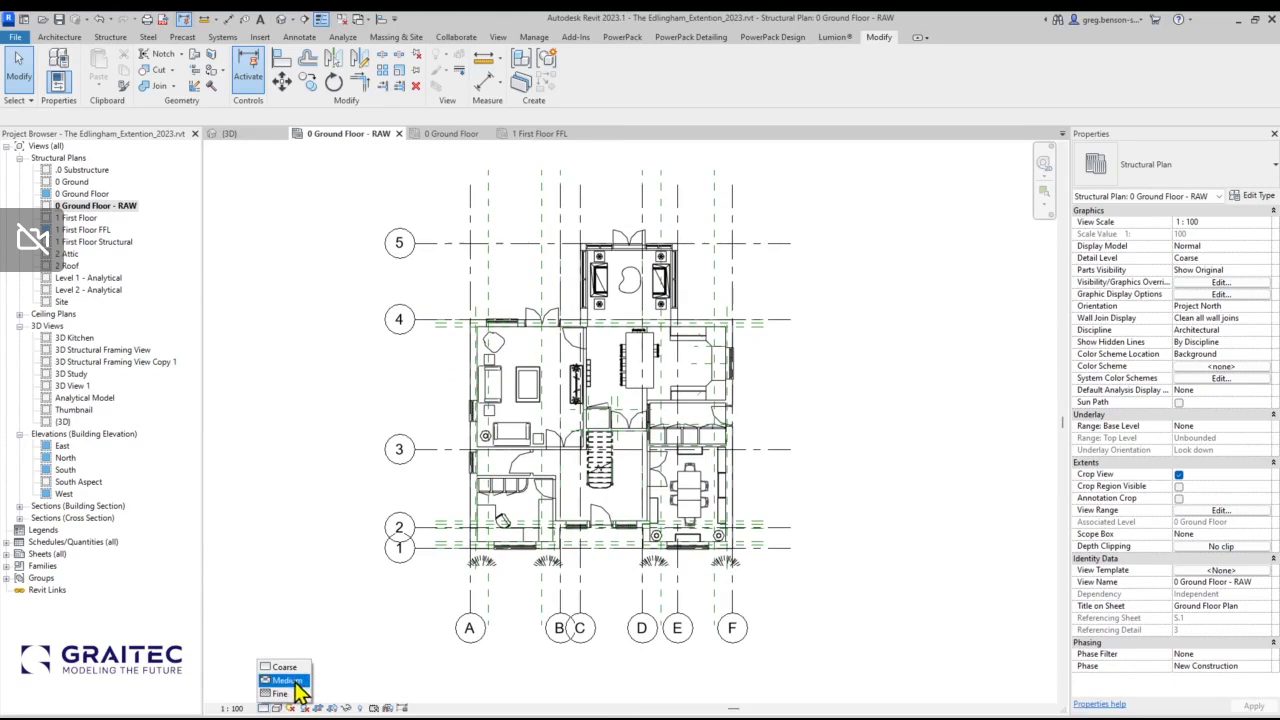
click(295, 682)
scroll(465, 365, up, 5)
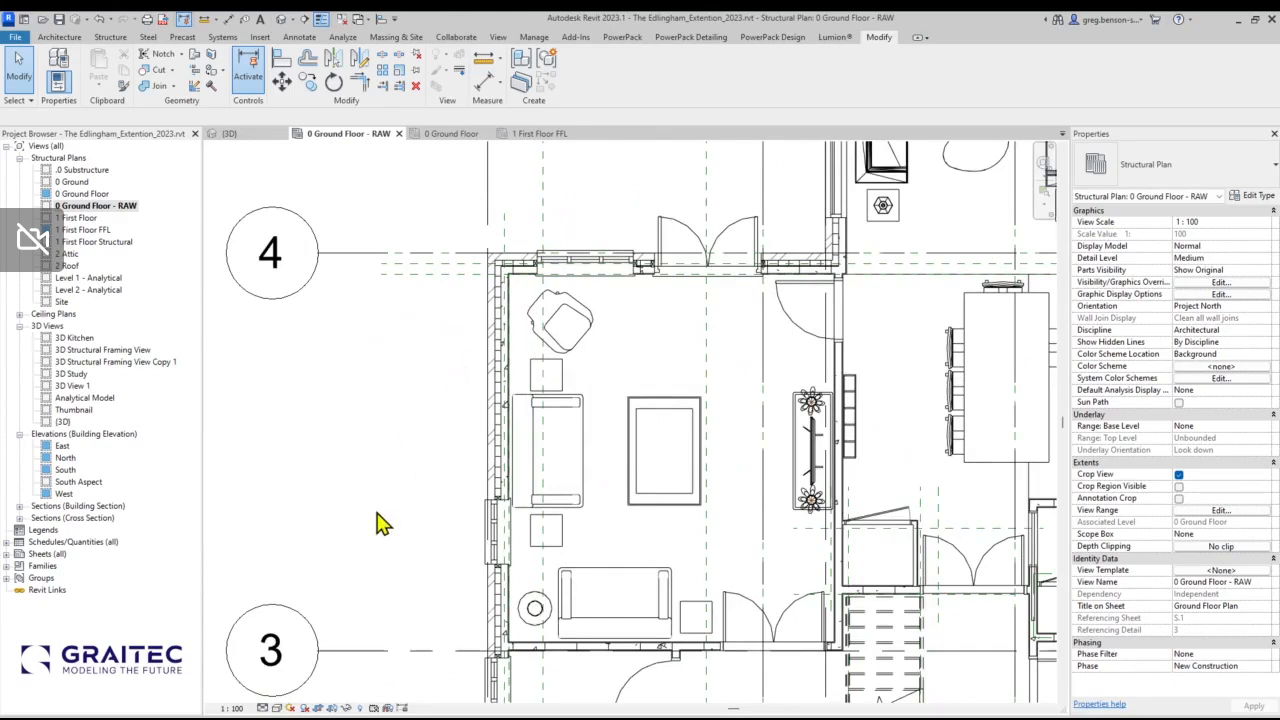
click(263, 708)
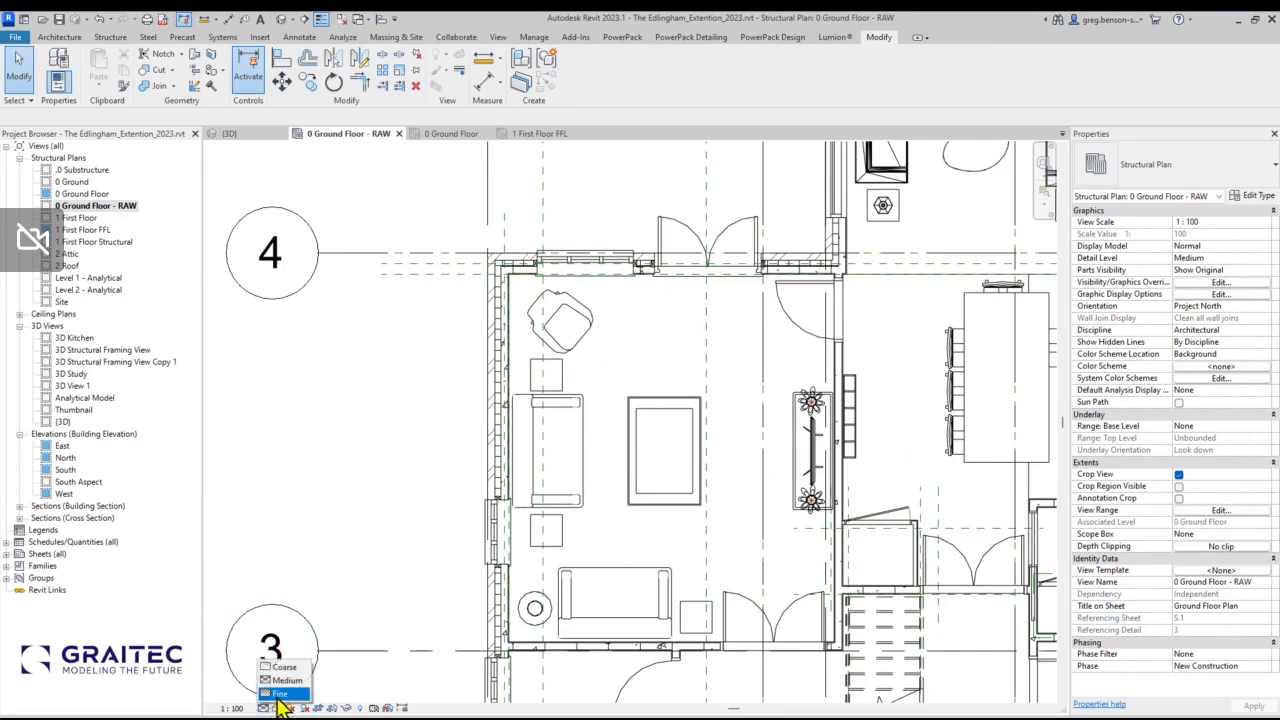
click(280, 695)
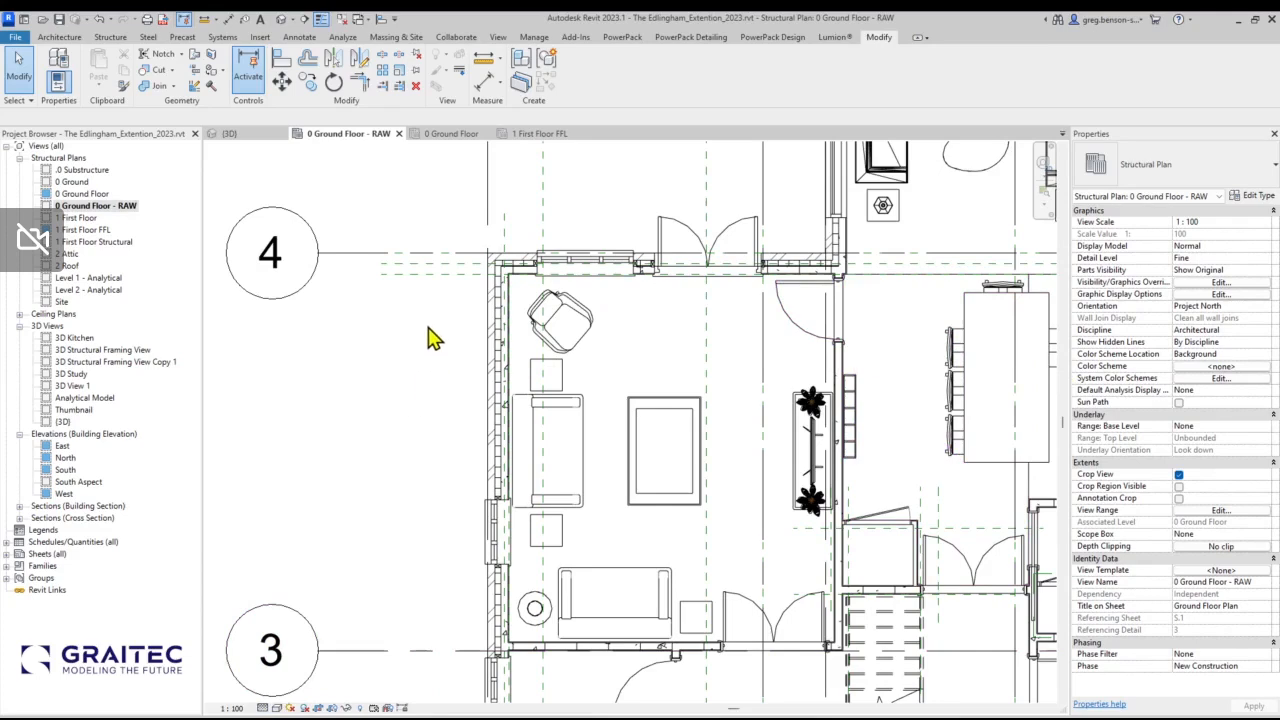
scroll(432, 338, down, 3)
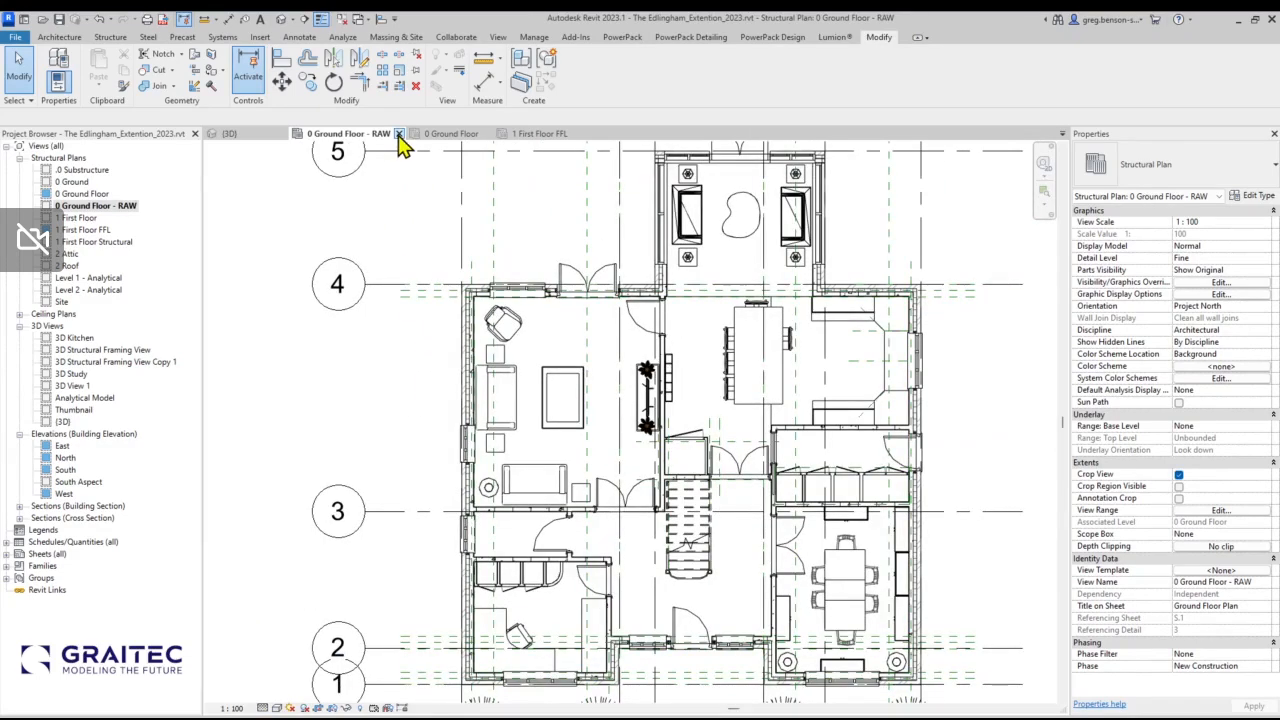
Close the 0 Ground Floor - RAW plan and open the 0 Ground Floor plan to examine its wall fills and room tags.
click(398, 134)
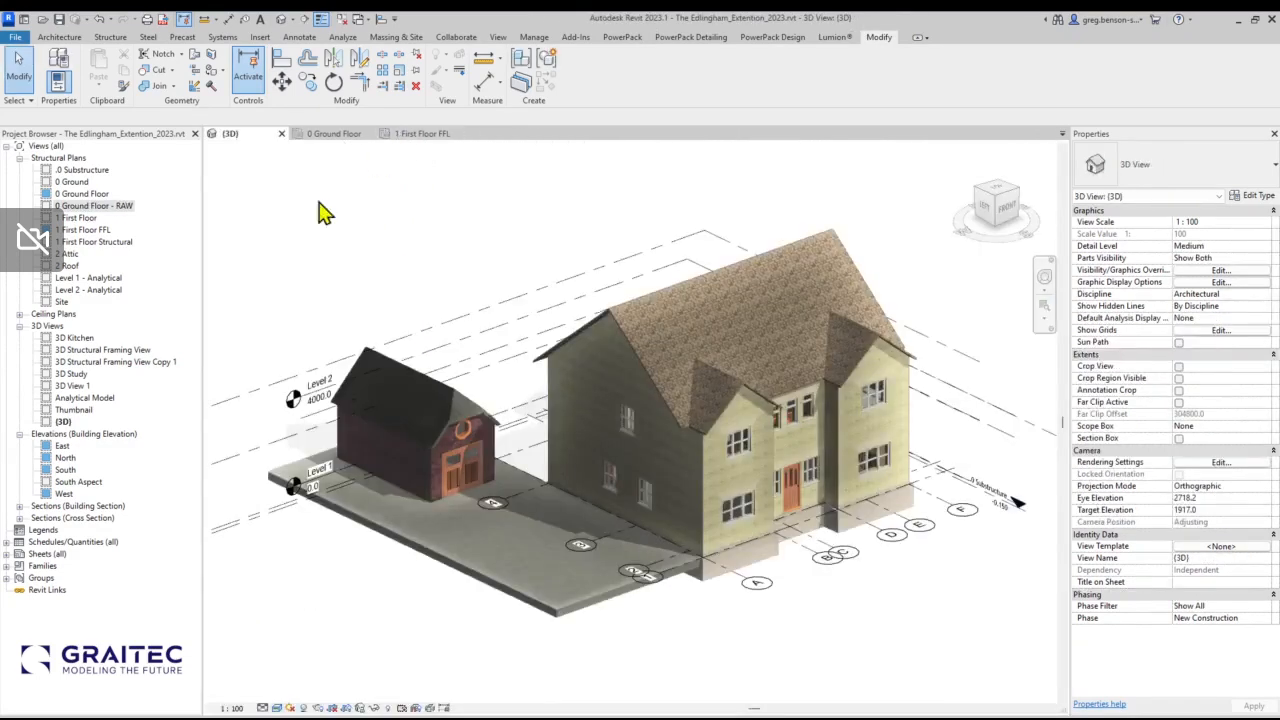
click(337, 134)
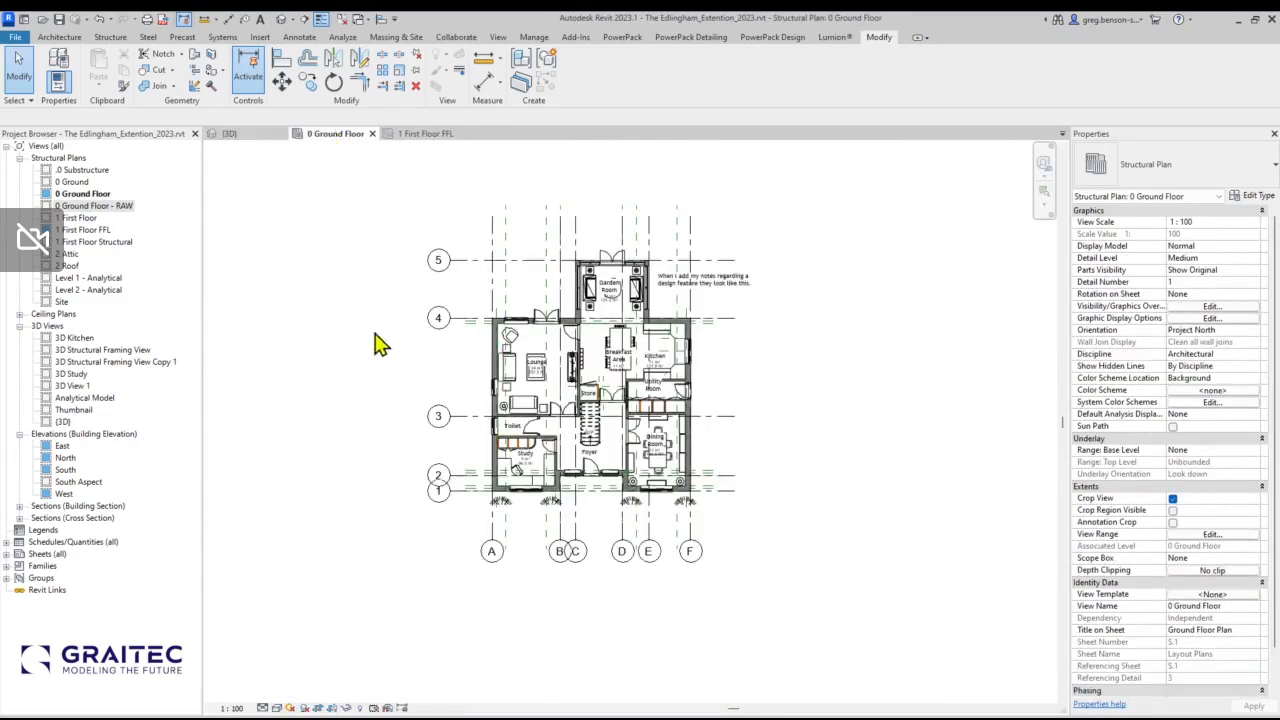
scroll(478, 412, up, 4)
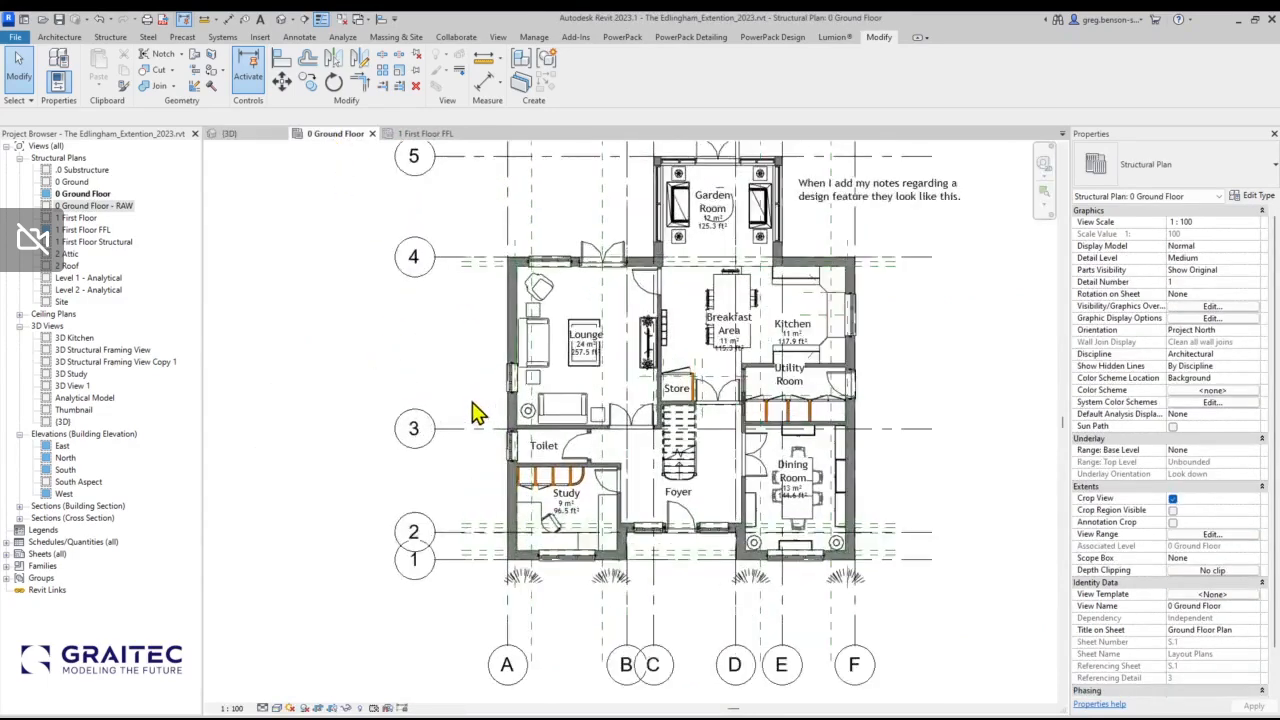
scroll(478, 412, up, 2)
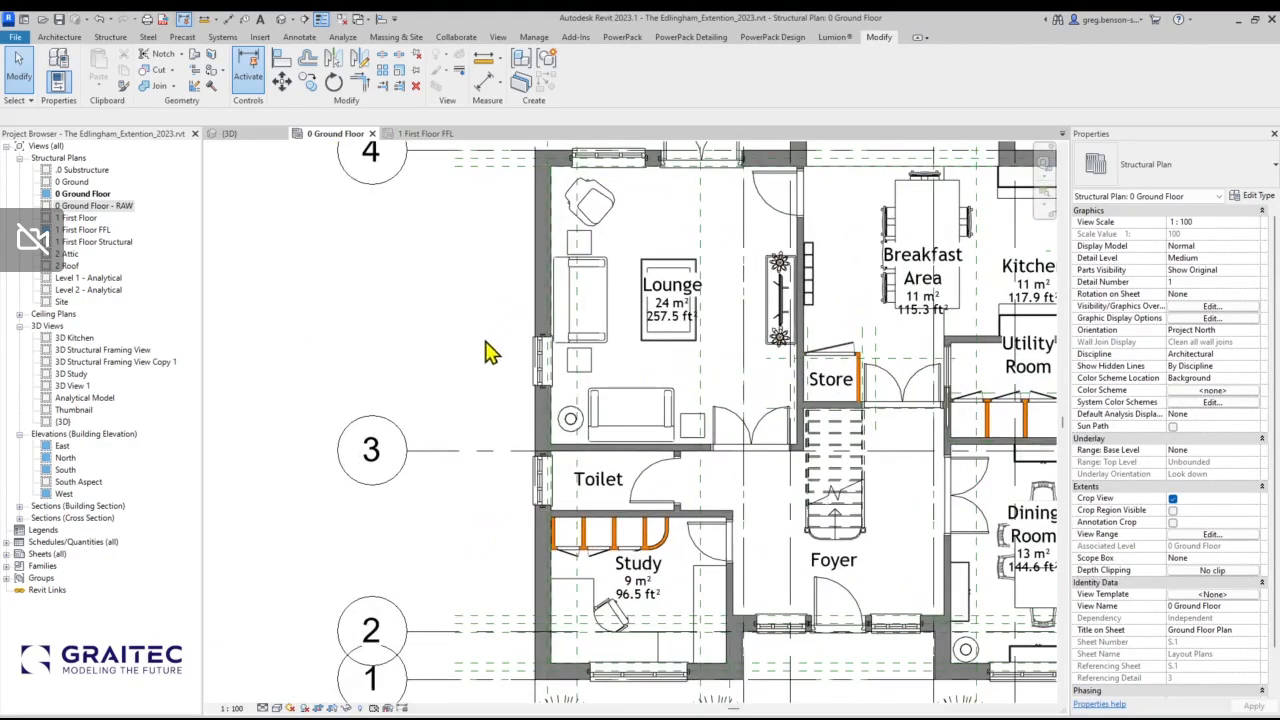
middle_drag(490, 313, 377, 211)
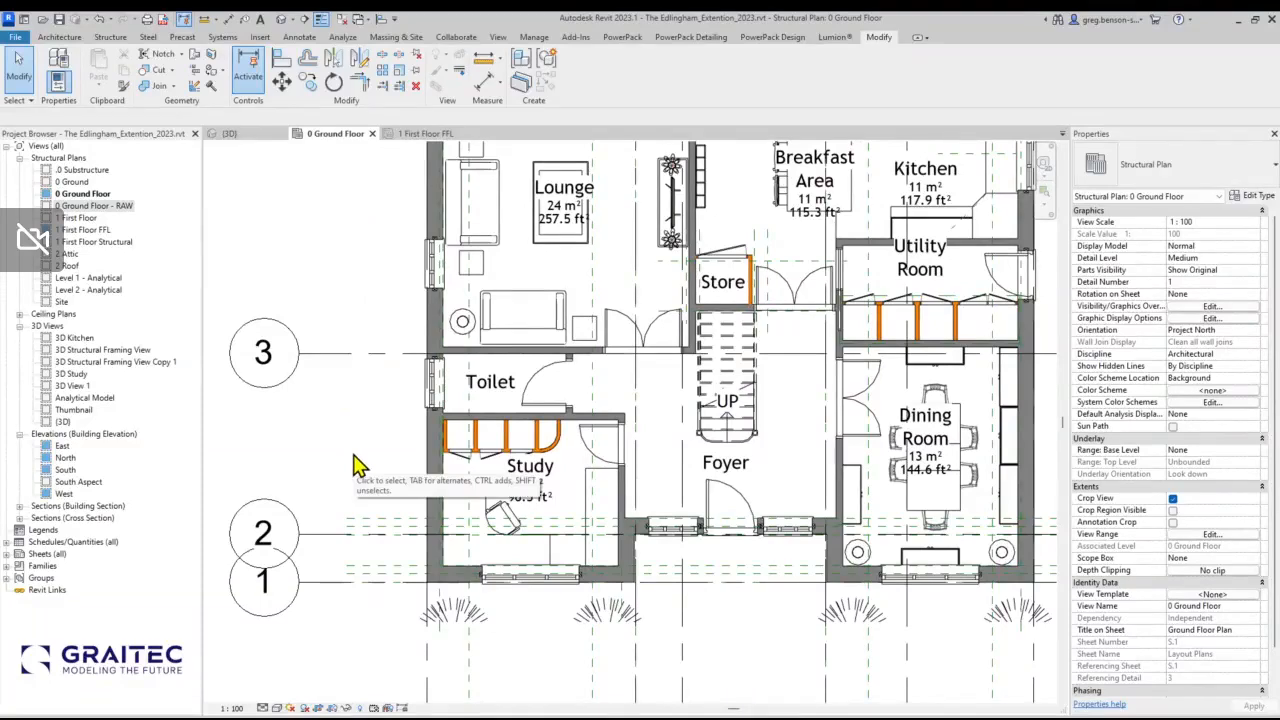
scroll(478, 470, up, 3)
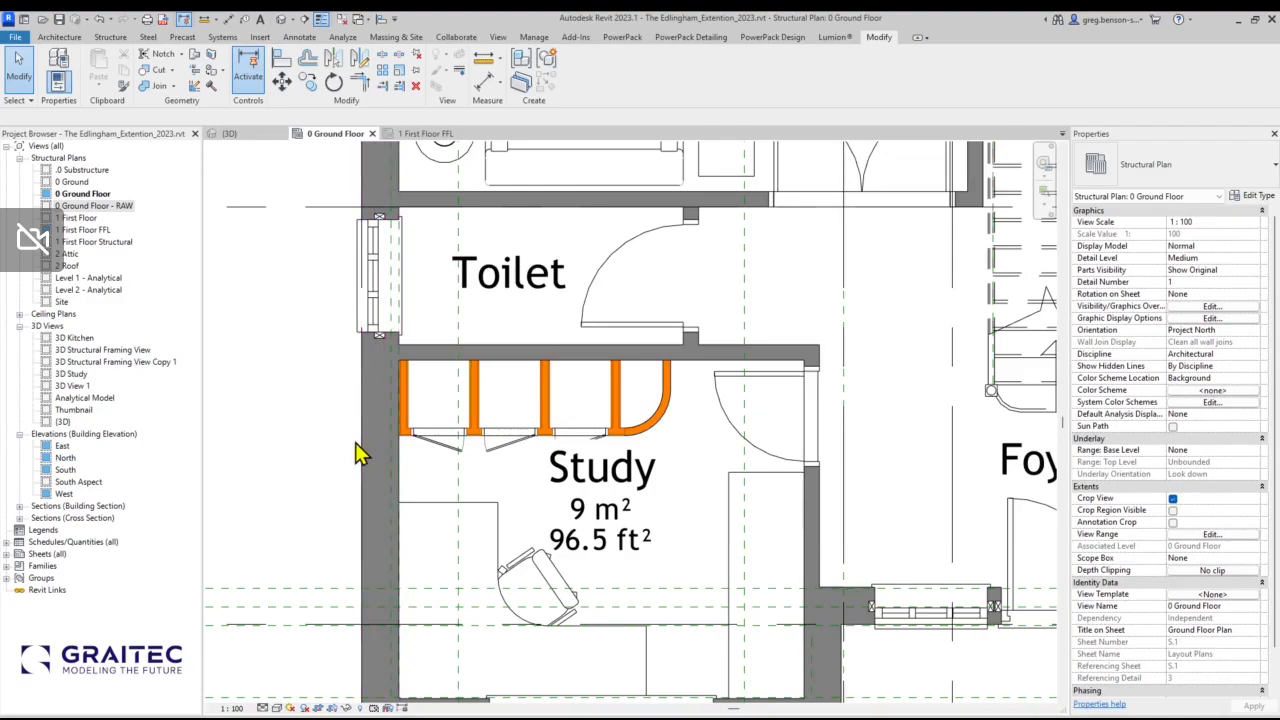
scroll(337, 465, down, 1)
scroll(337, 465, down, 4)
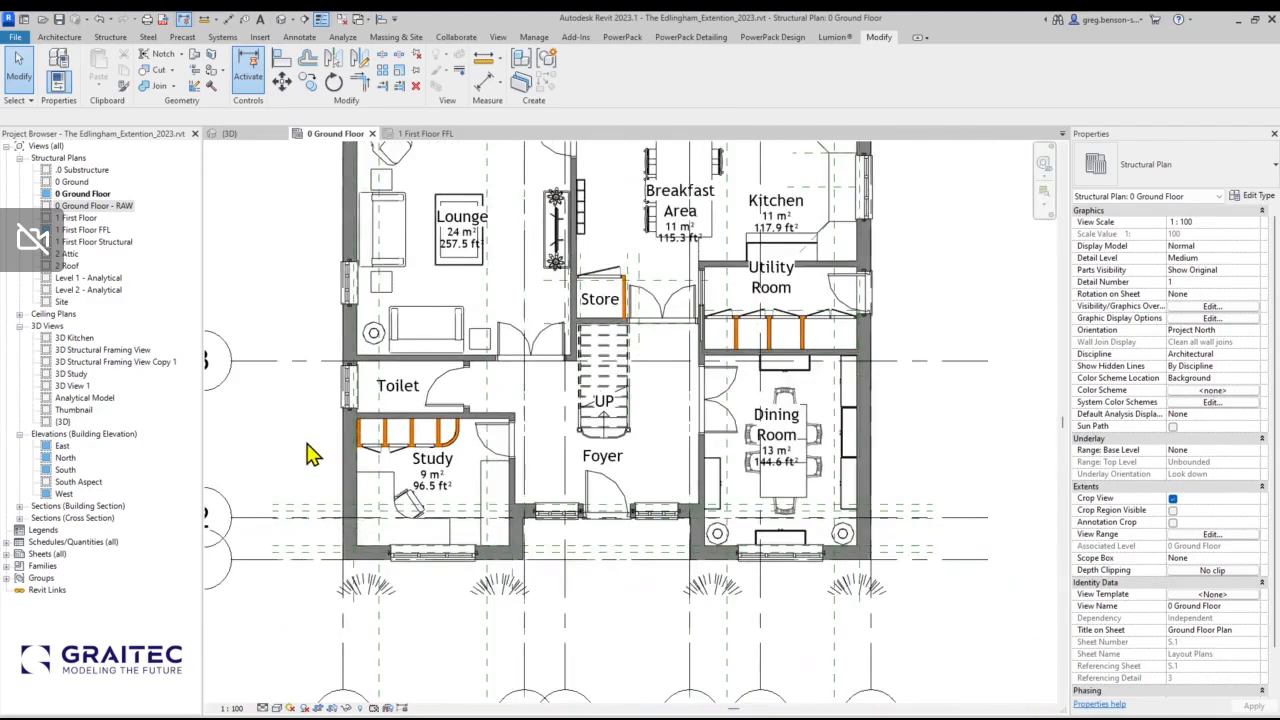
middle_drag(323, 449, 423, 535)
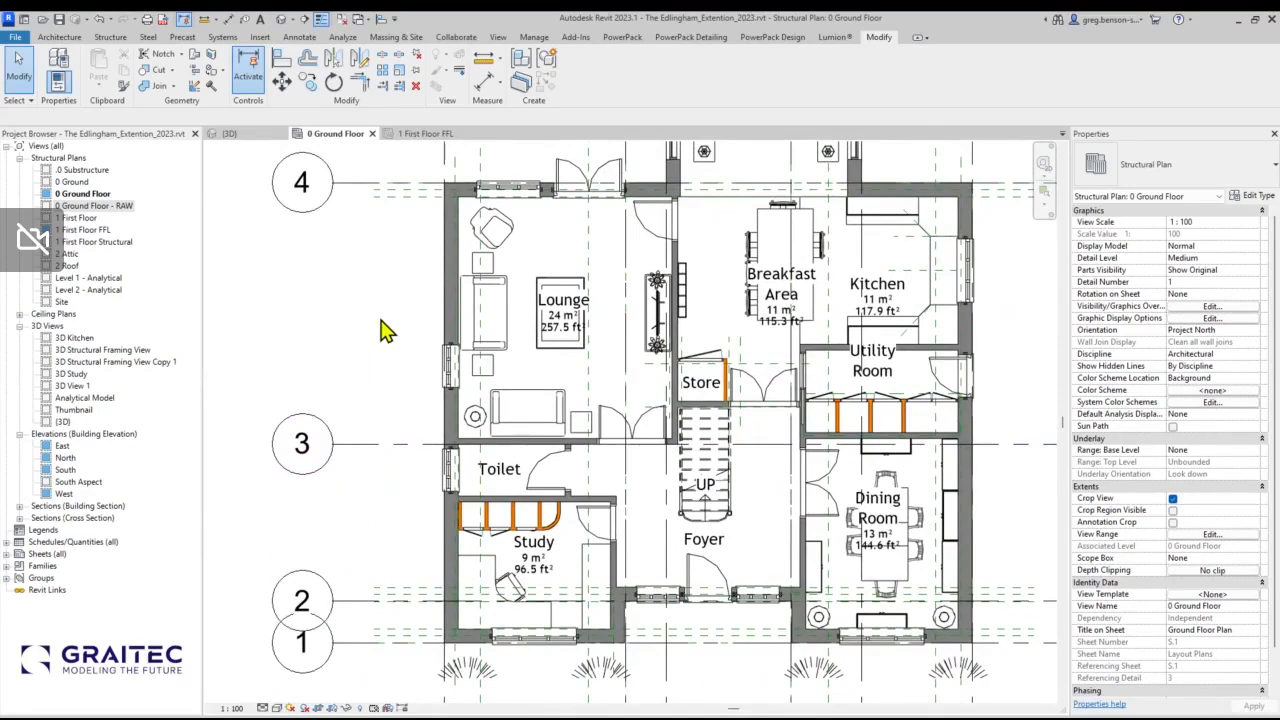
Review the by-category graphic overrides for the exterior wall beside the Lounge, leaving the settings unchanged.
click(452, 293)
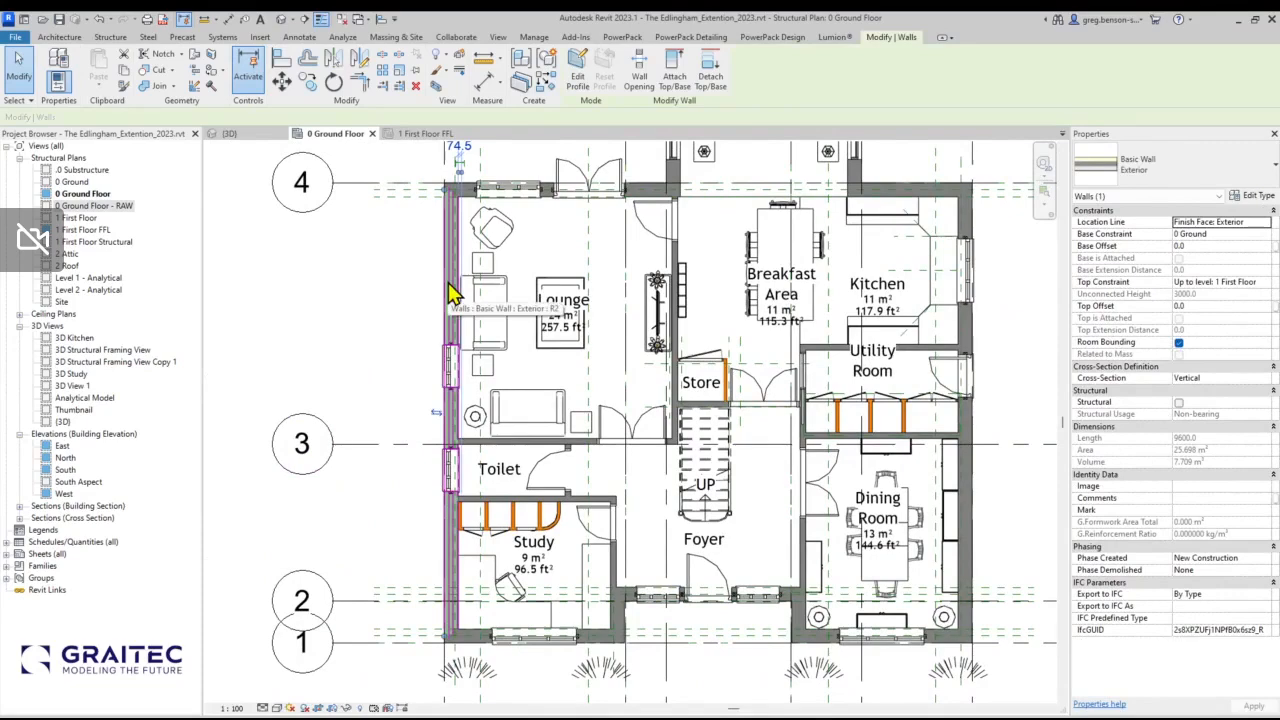
right_click(452, 293)
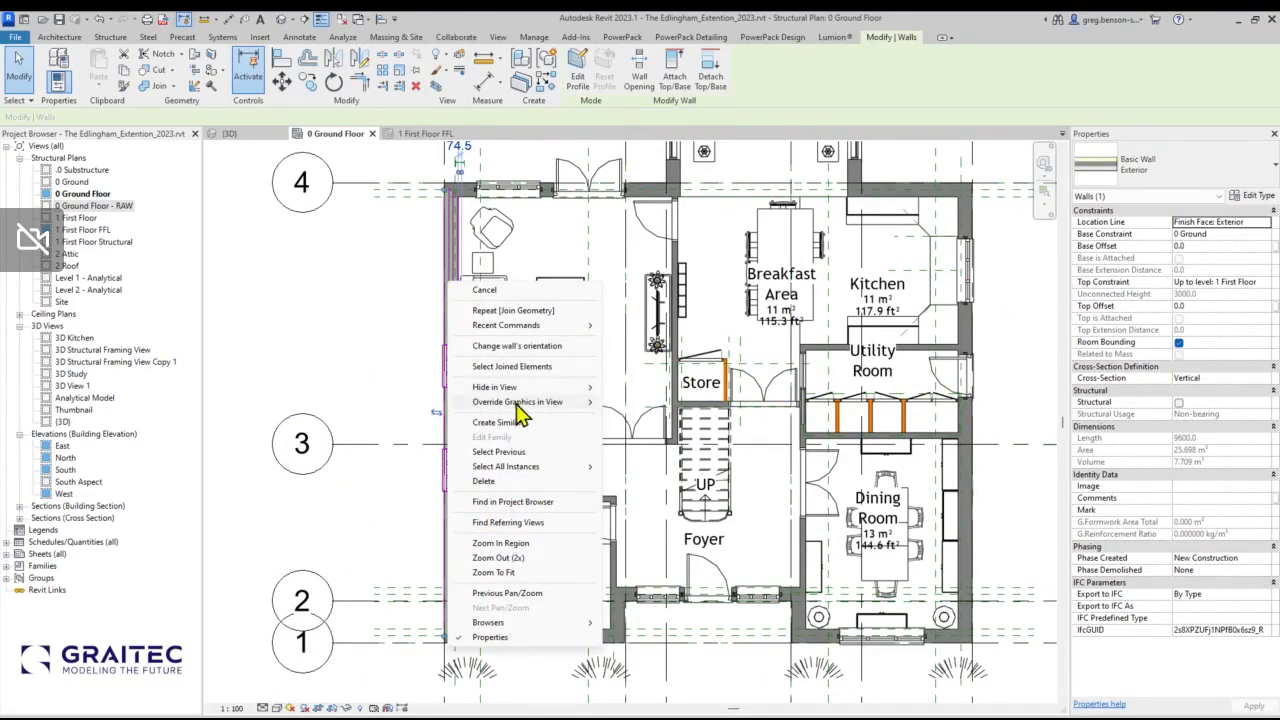
mouse_move(511, 404)
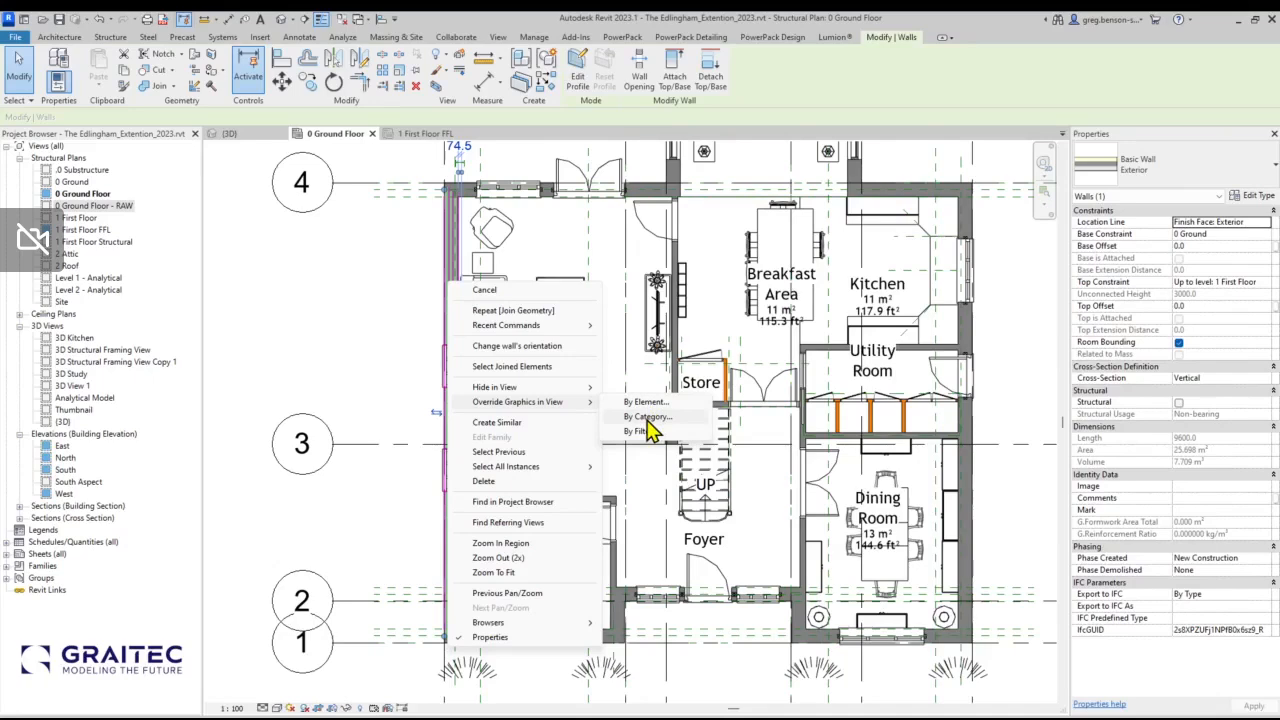
click(647, 418)
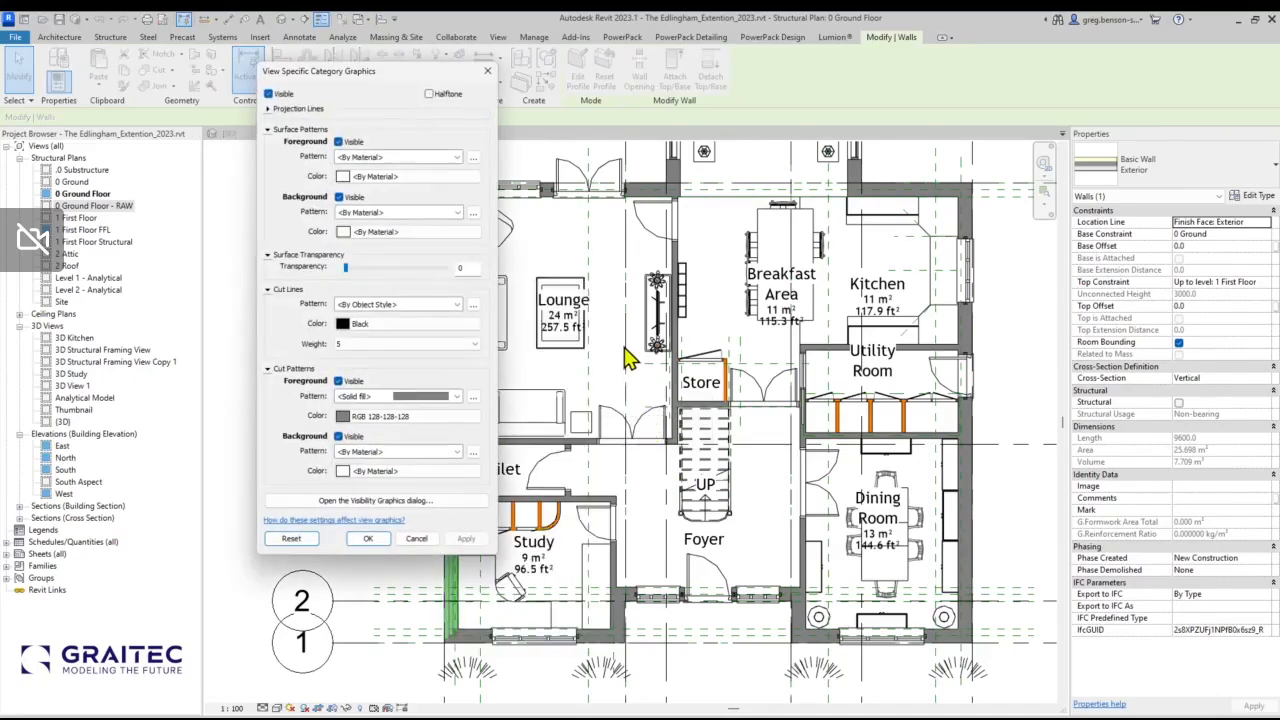
drag(402, 70, 714, 84)
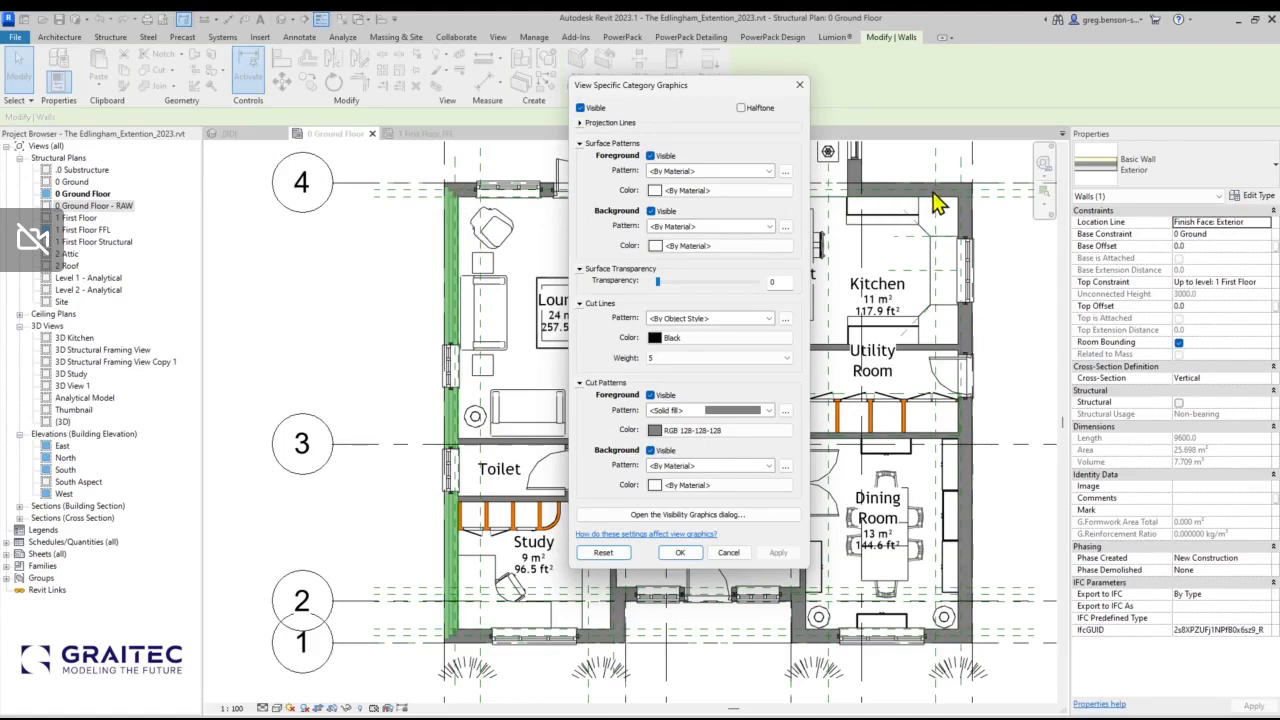
click(726, 553)
click(390, 318)
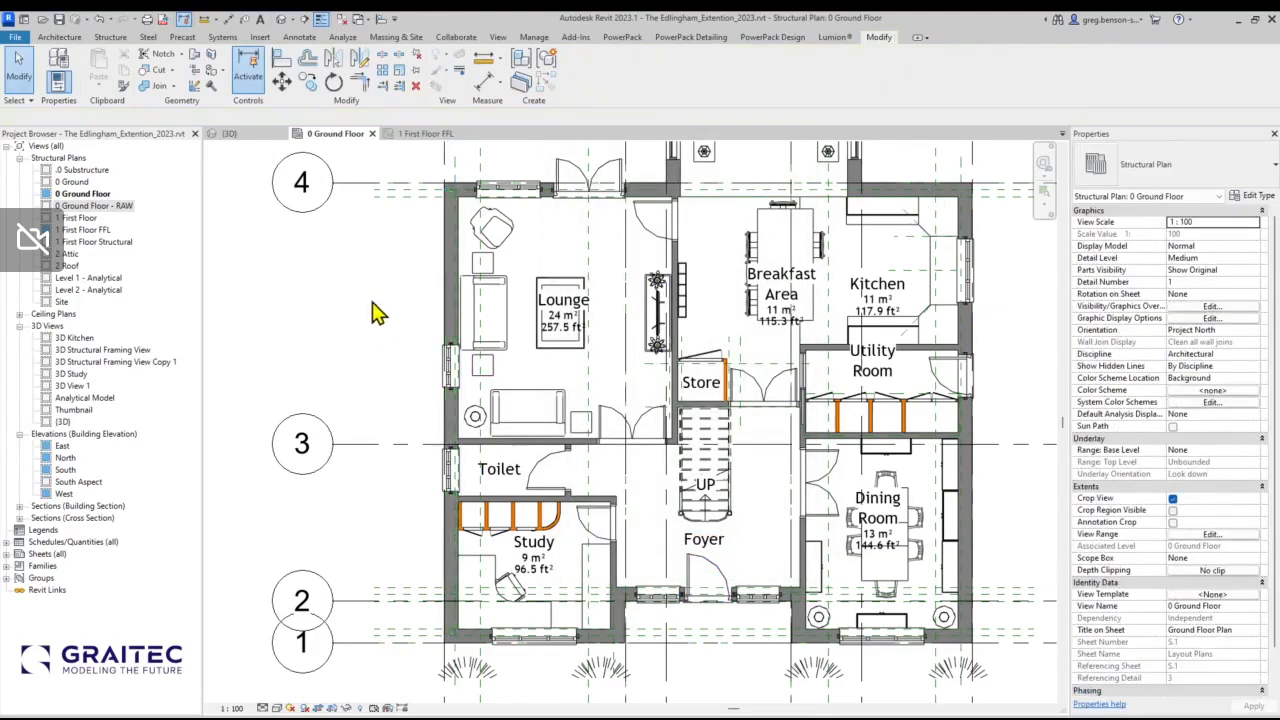
Review the by-category graphic overrides for an orange stud wall in the Study cupboards without applying changes.
scroll(394, 556, up, 1)
scroll(392, 556, up, 4)
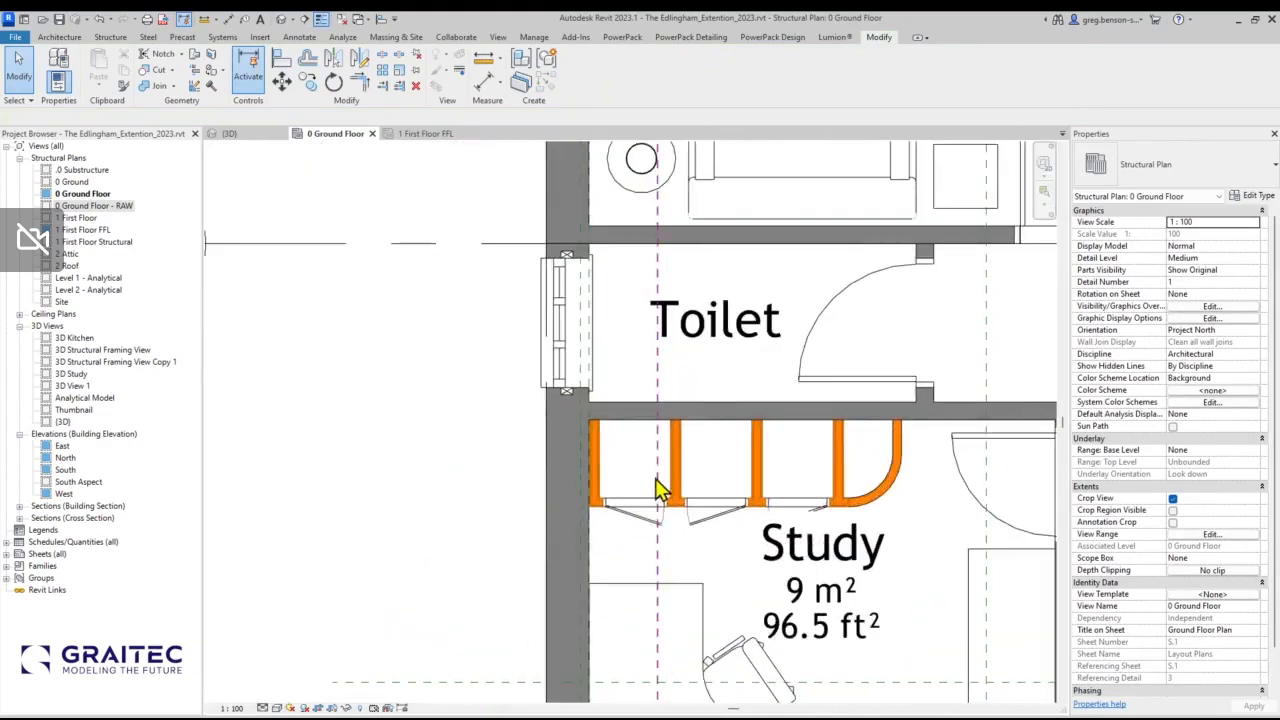
click(670, 466)
right_click(673, 472)
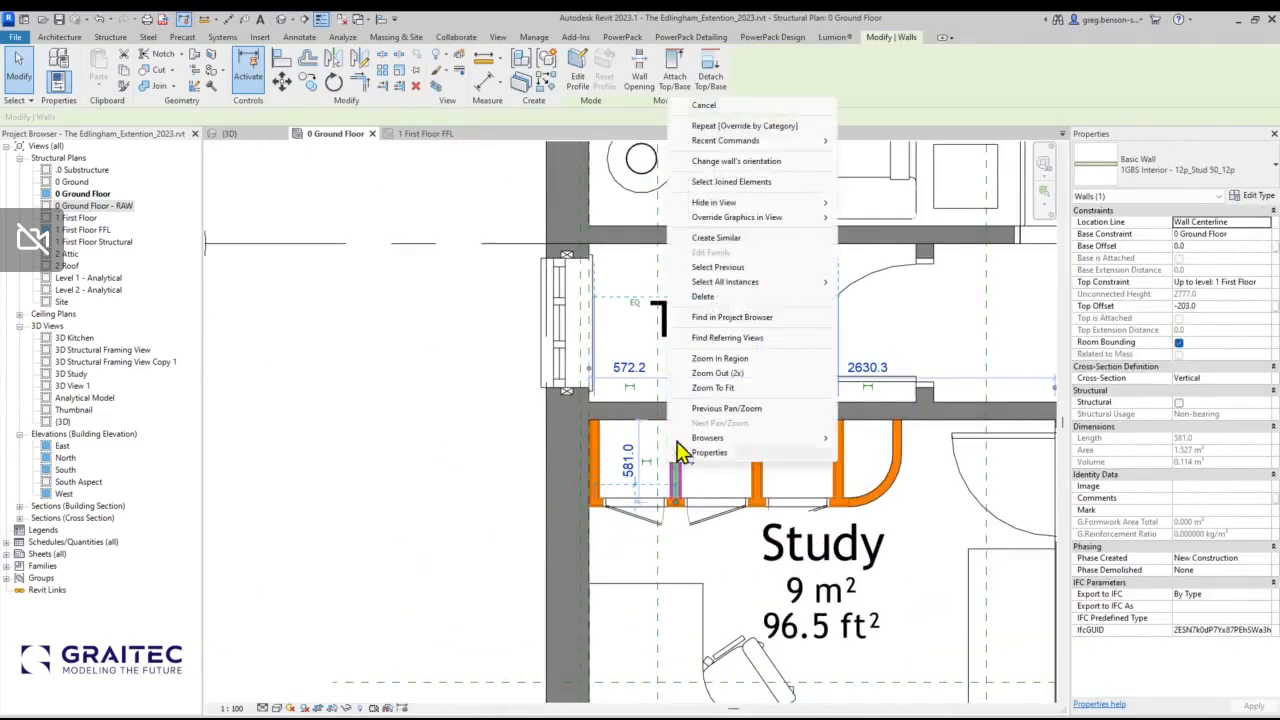
mouse_move(728, 220)
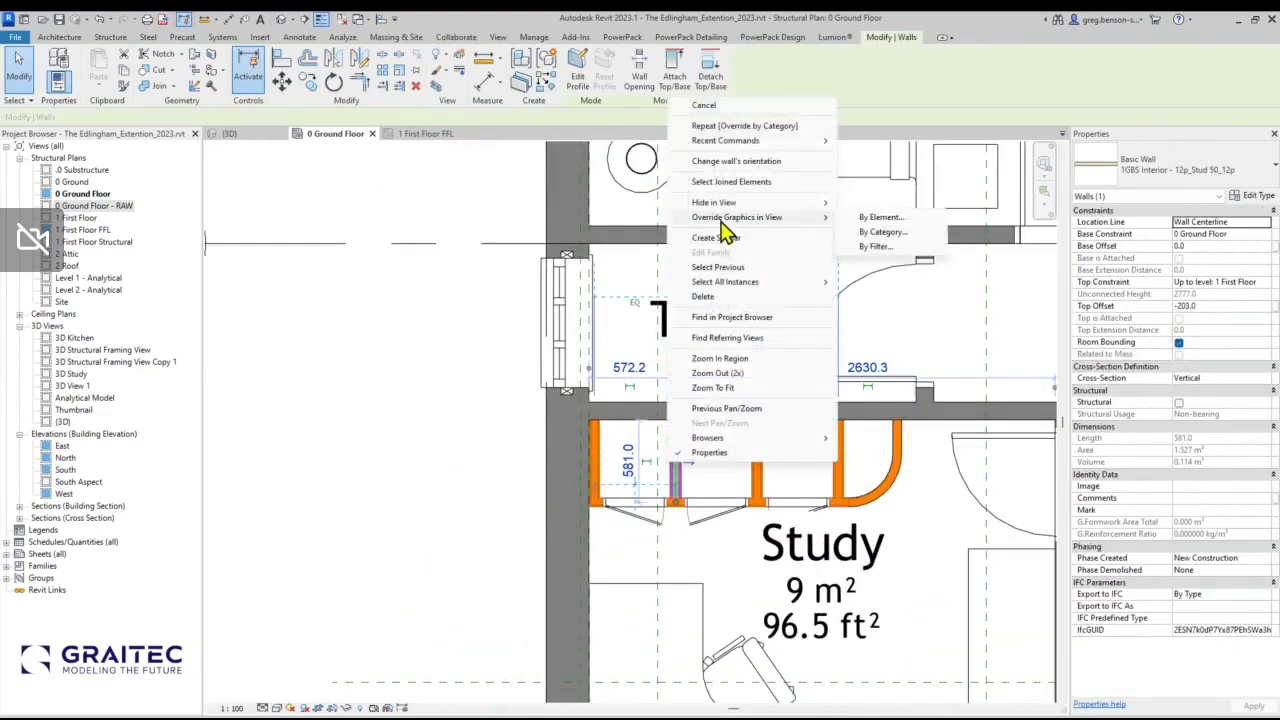
click(869, 238)
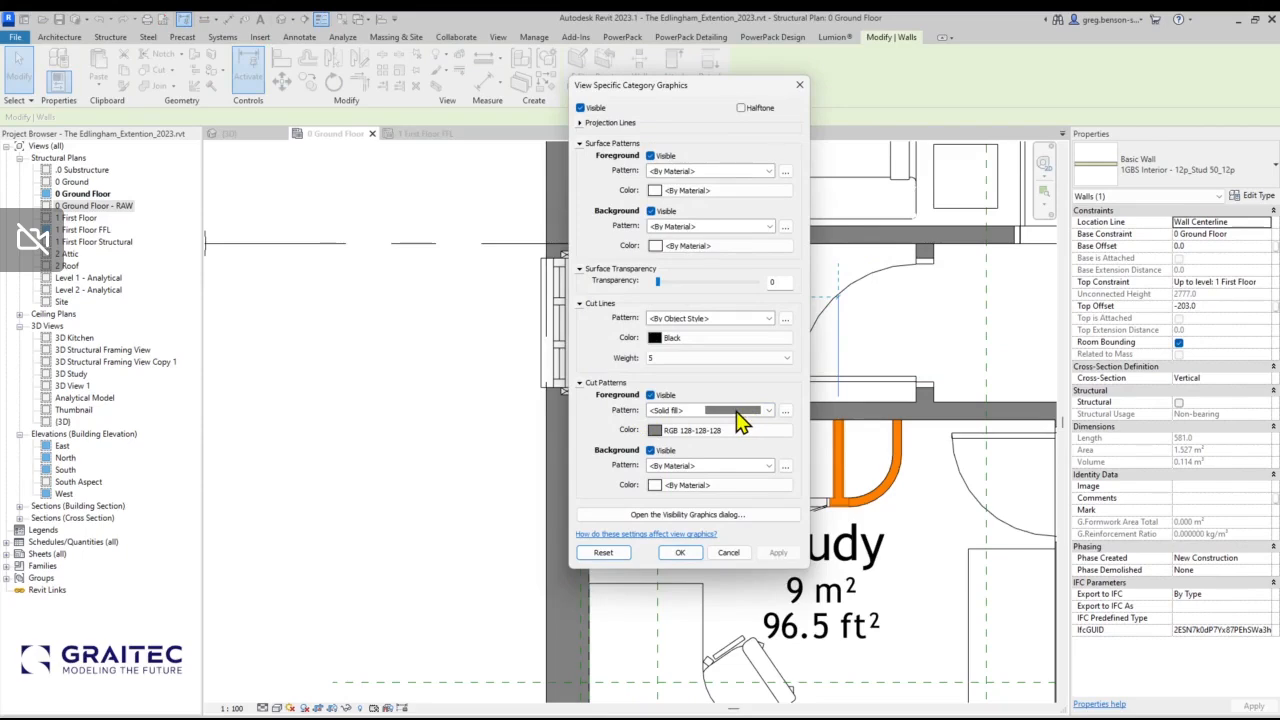
click(729, 554)
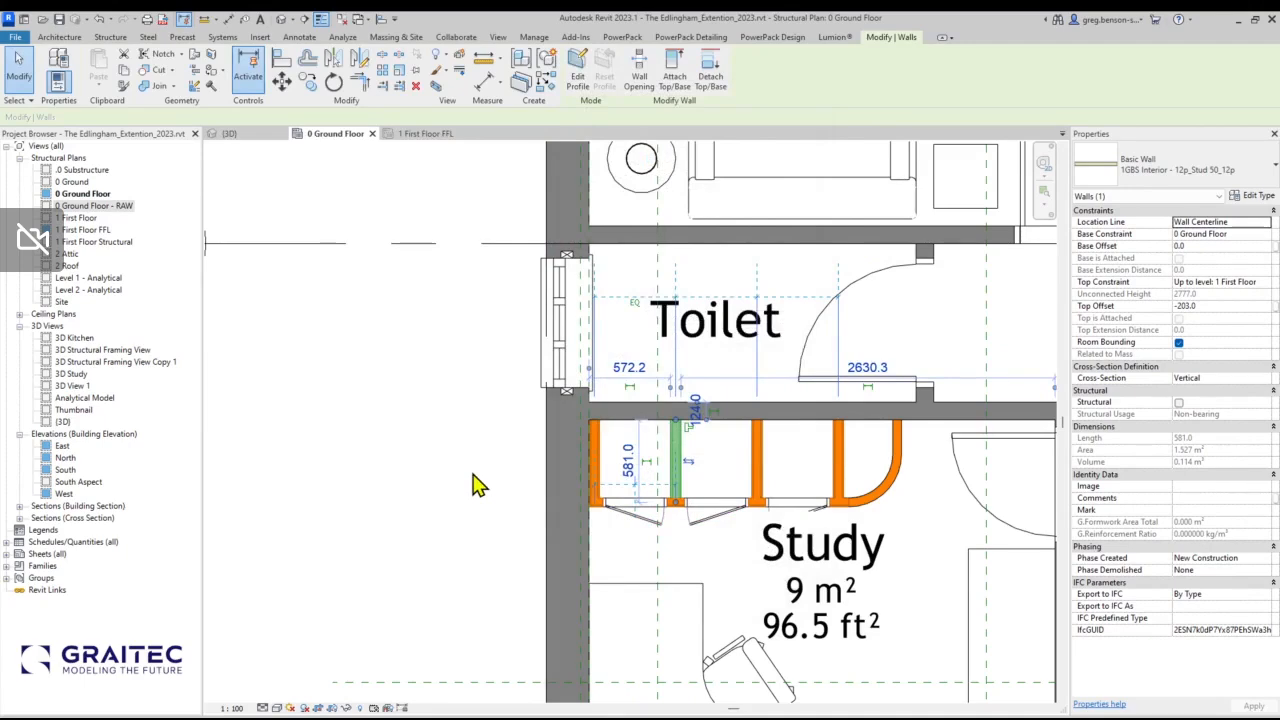
Review the by-filter graphic overrides for the selected Study stud wall, then cancel and deselect the wall.
right_click(678, 450)
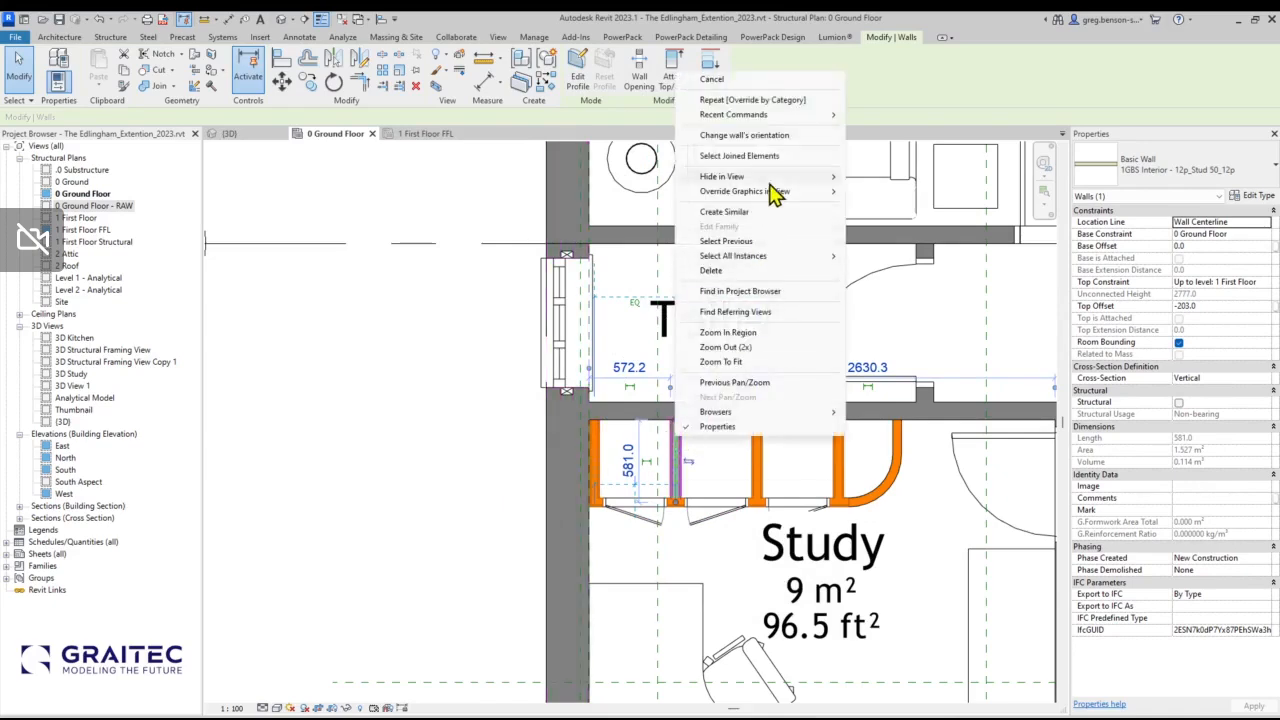
mouse_move(768, 193)
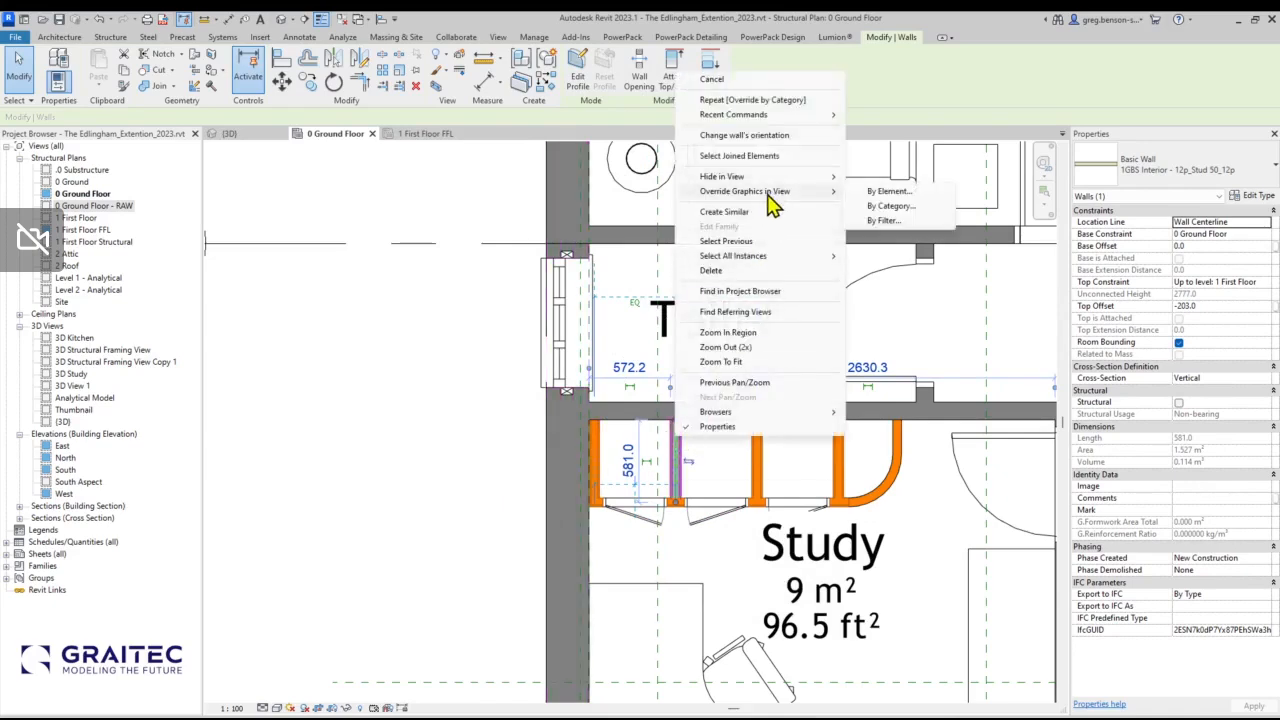
click(884, 222)
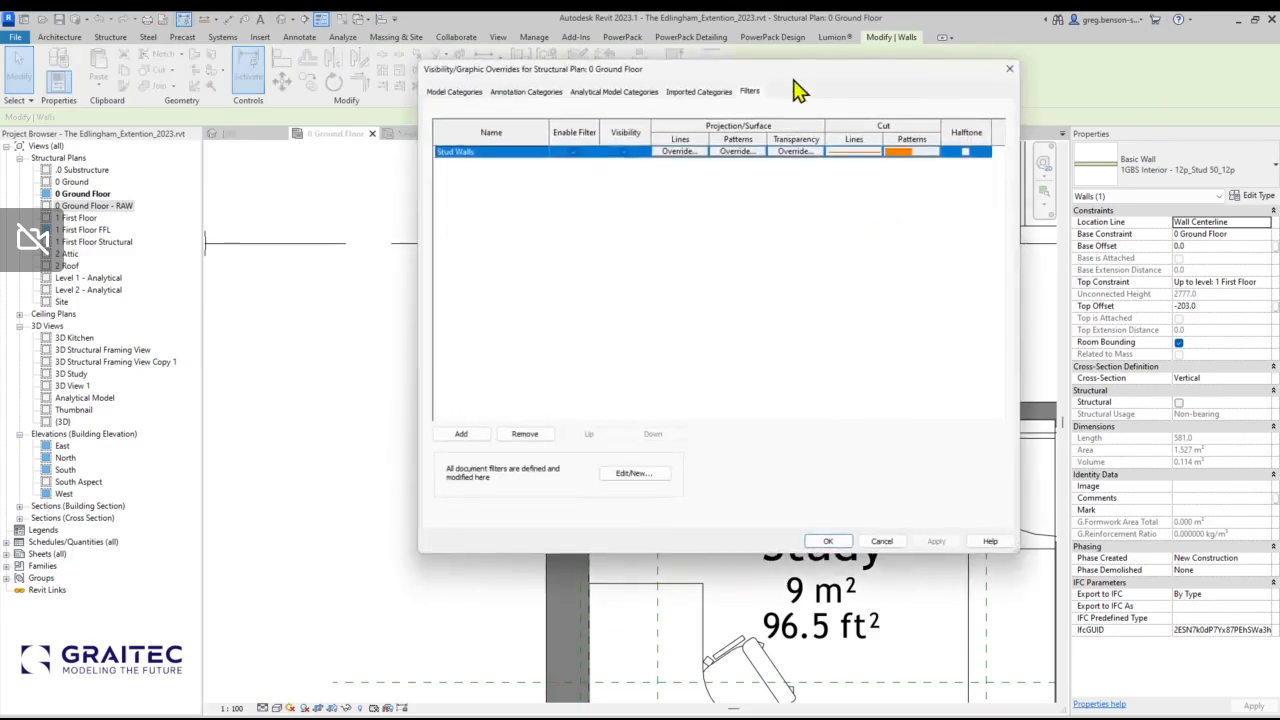
drag(814, 72, 786, 96)
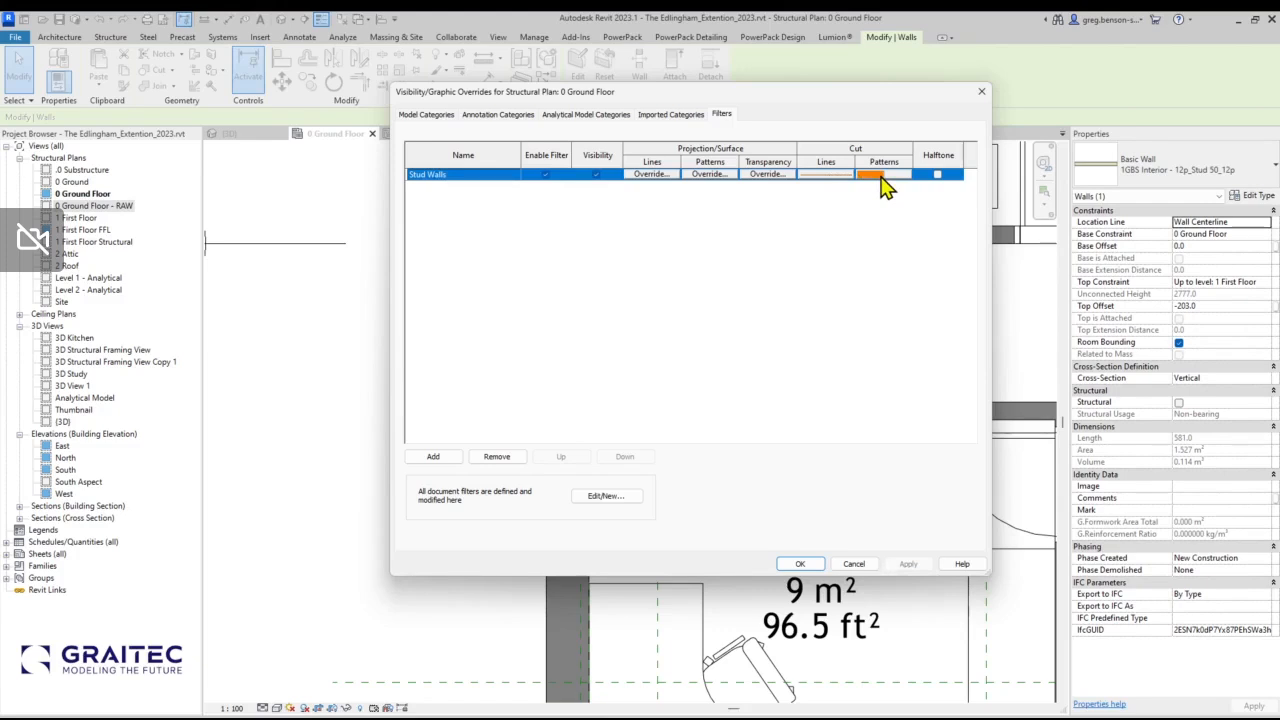
click(850, 564)
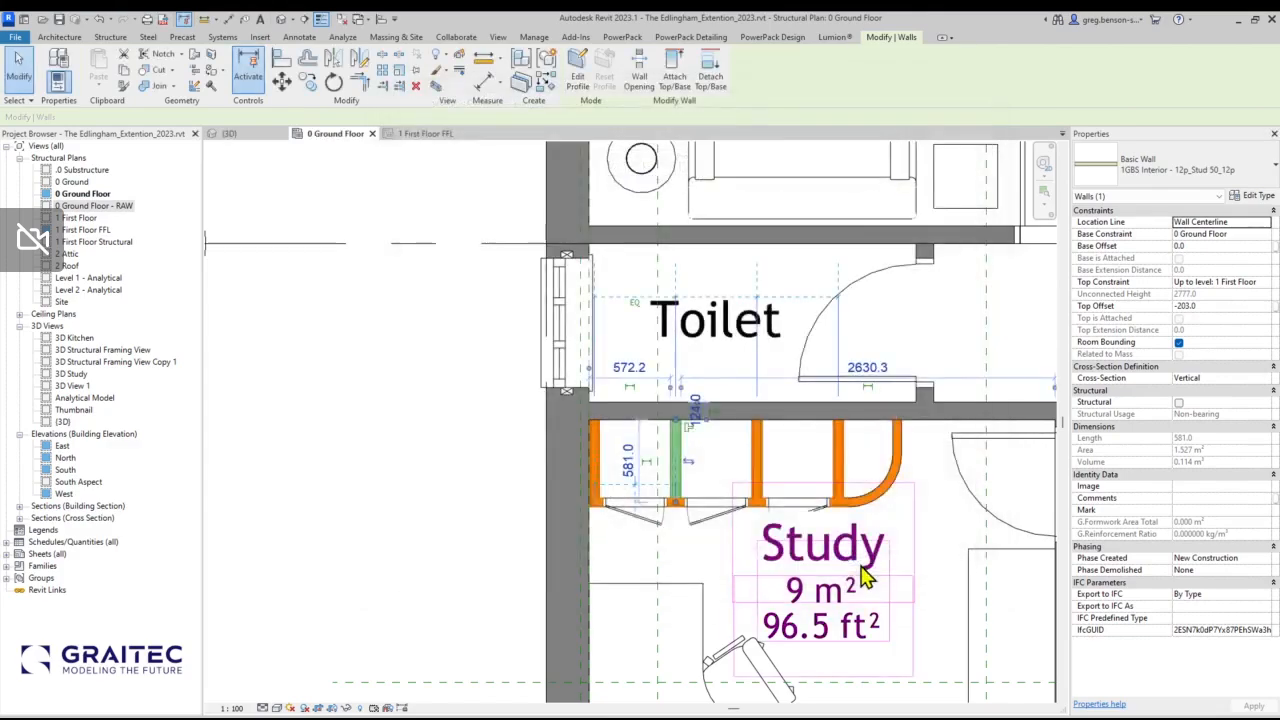
click(477, 455)
scroll(477, 455, down, 5)
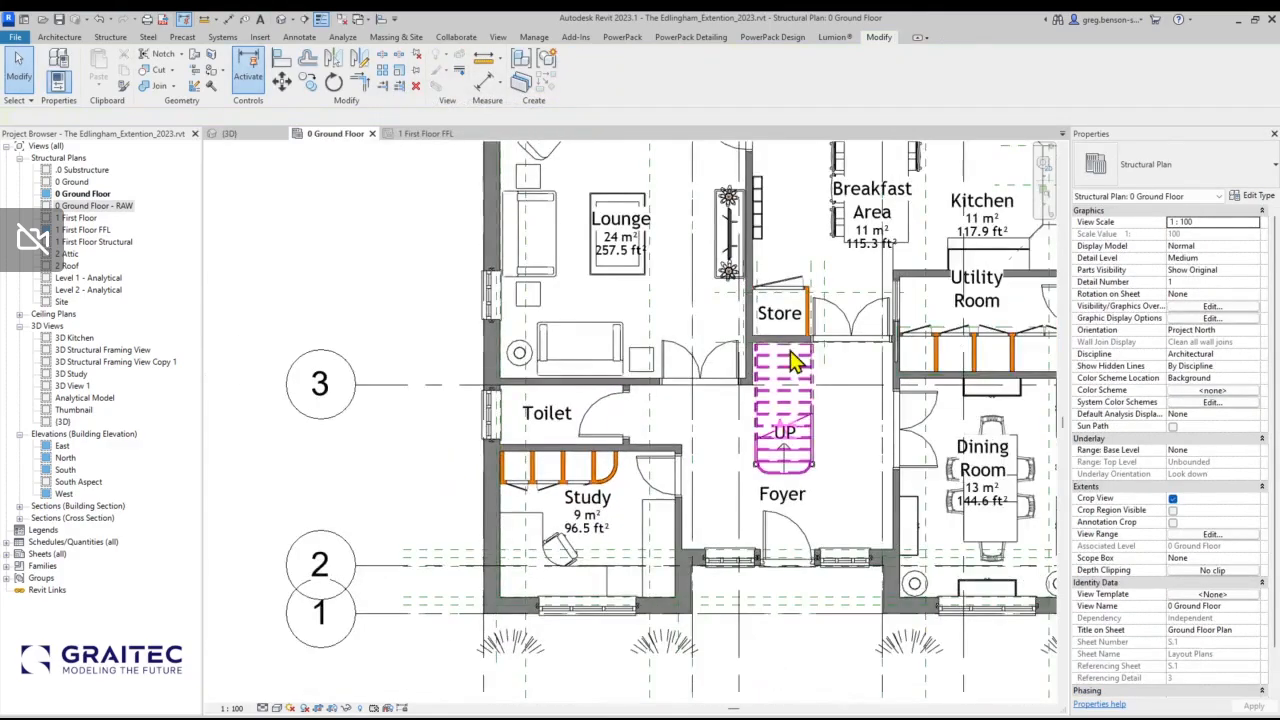
middle_drag(698, 497, 692, 486)
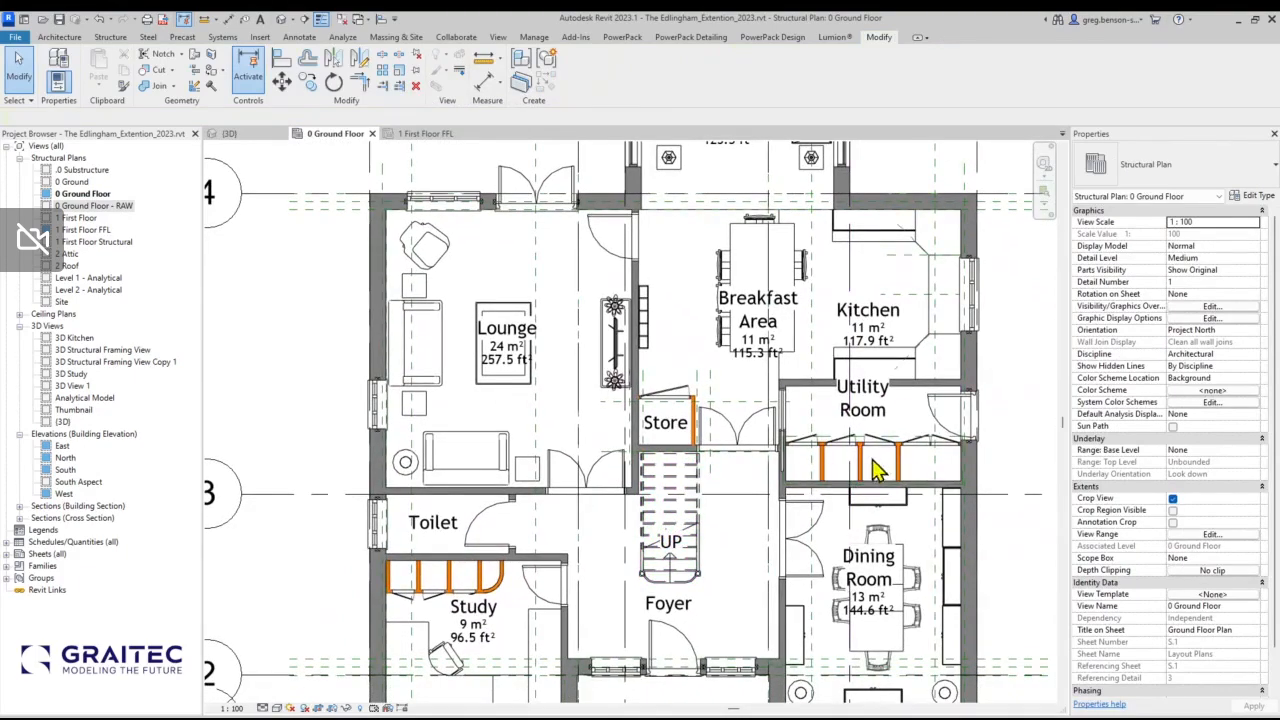
scroll(550, 560, down, 3)
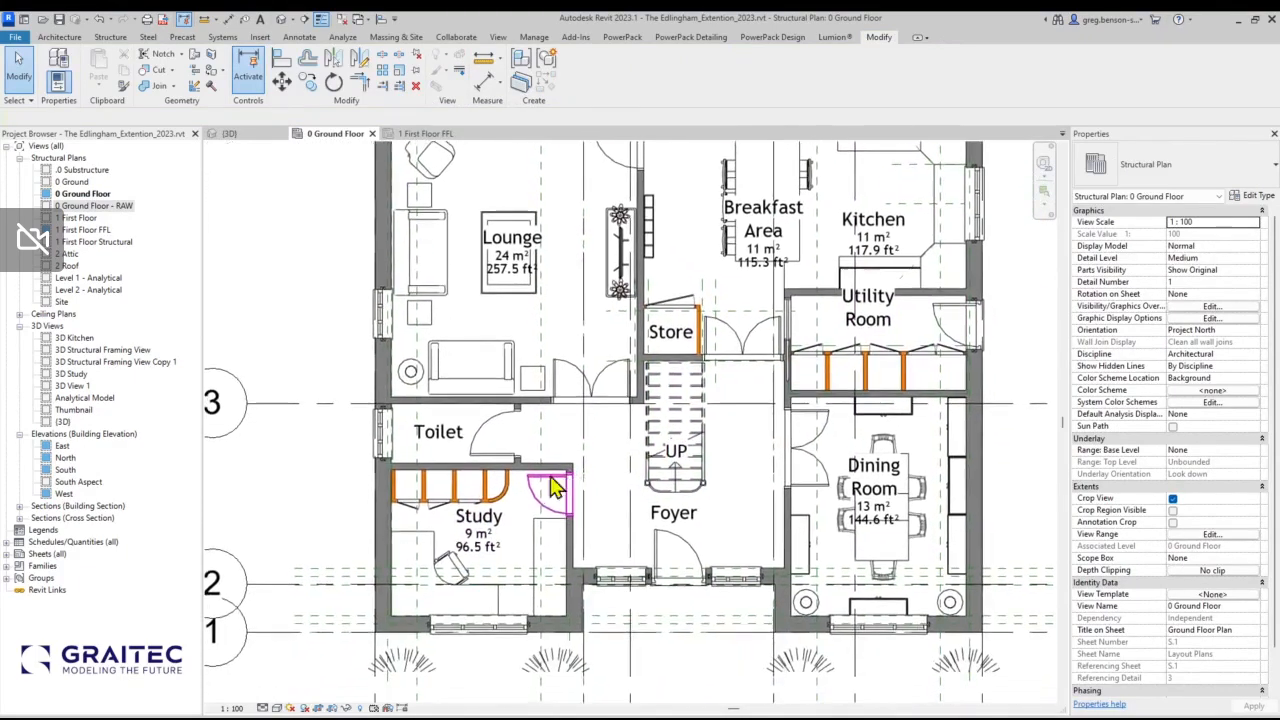
middle_drag(366, 371, 406, 417)
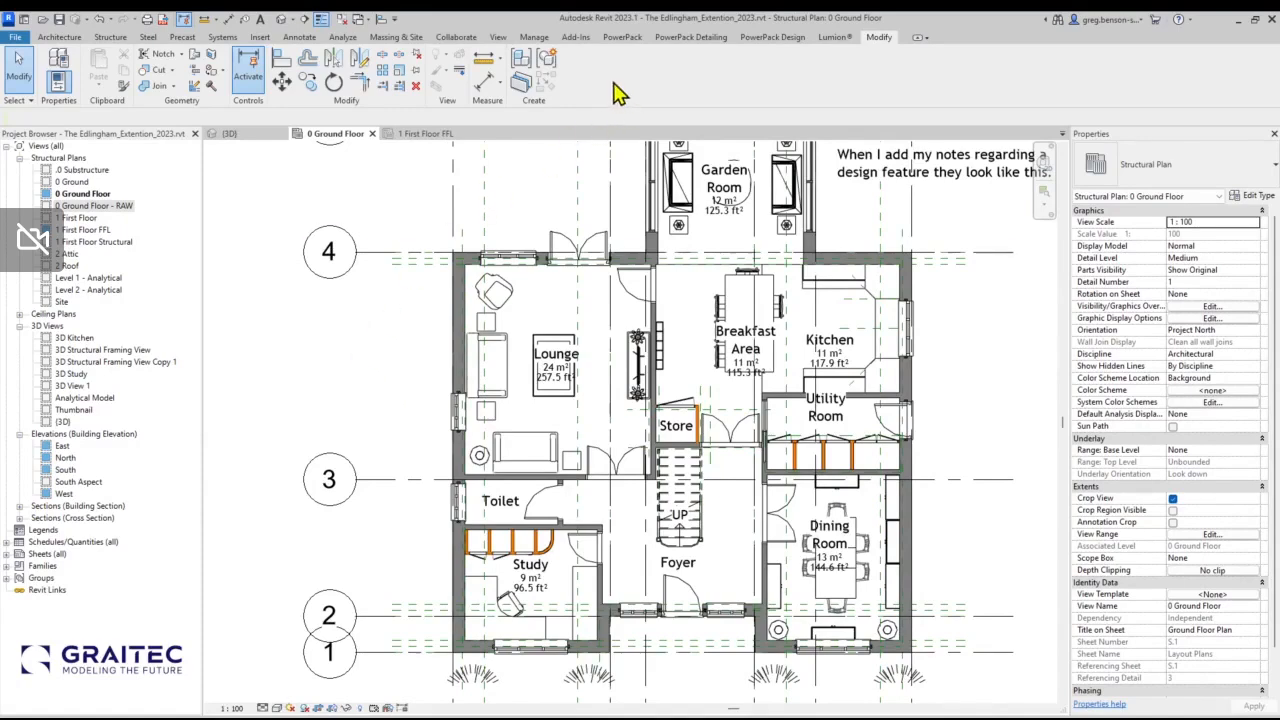
click(500, 40)
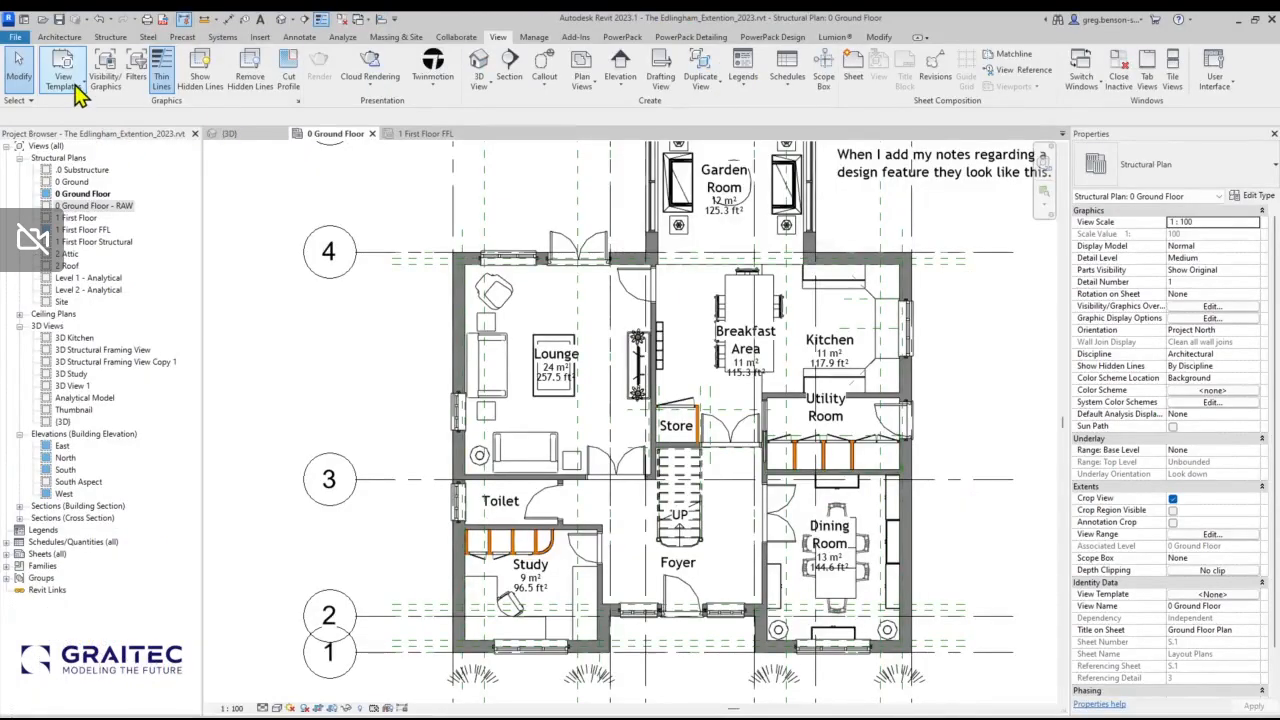
click(78, 90)
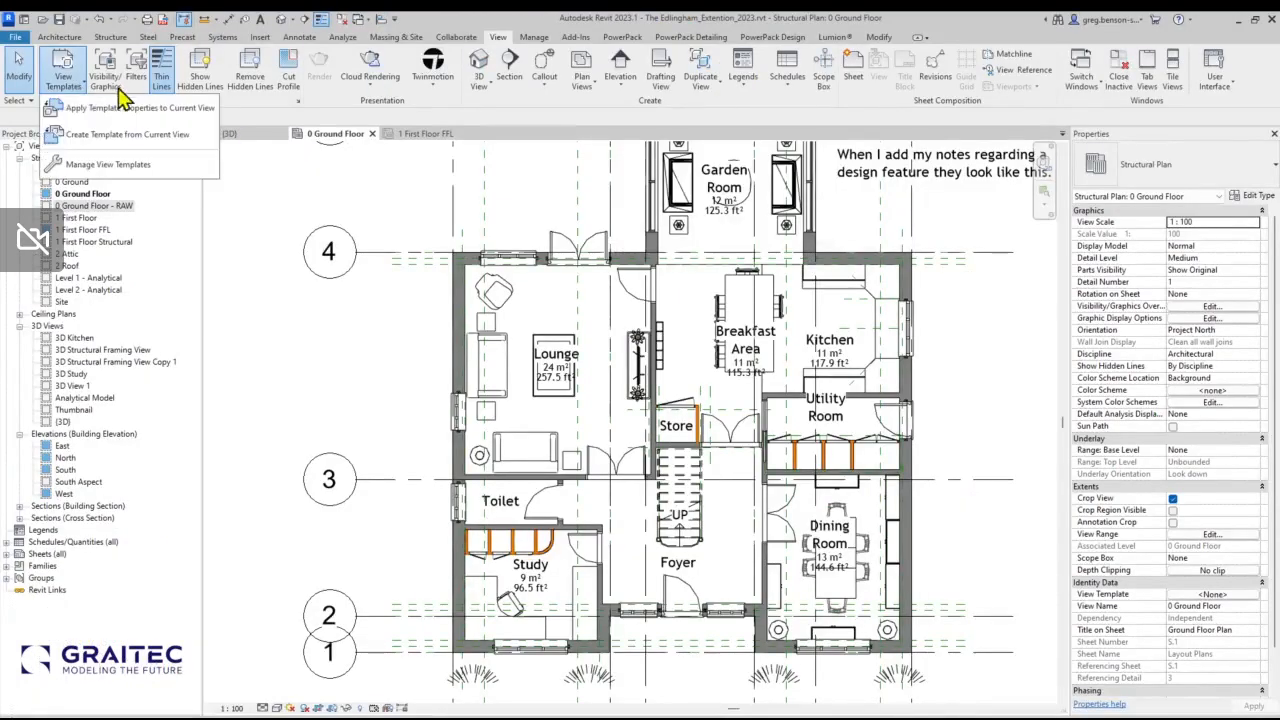
click(116, 140)
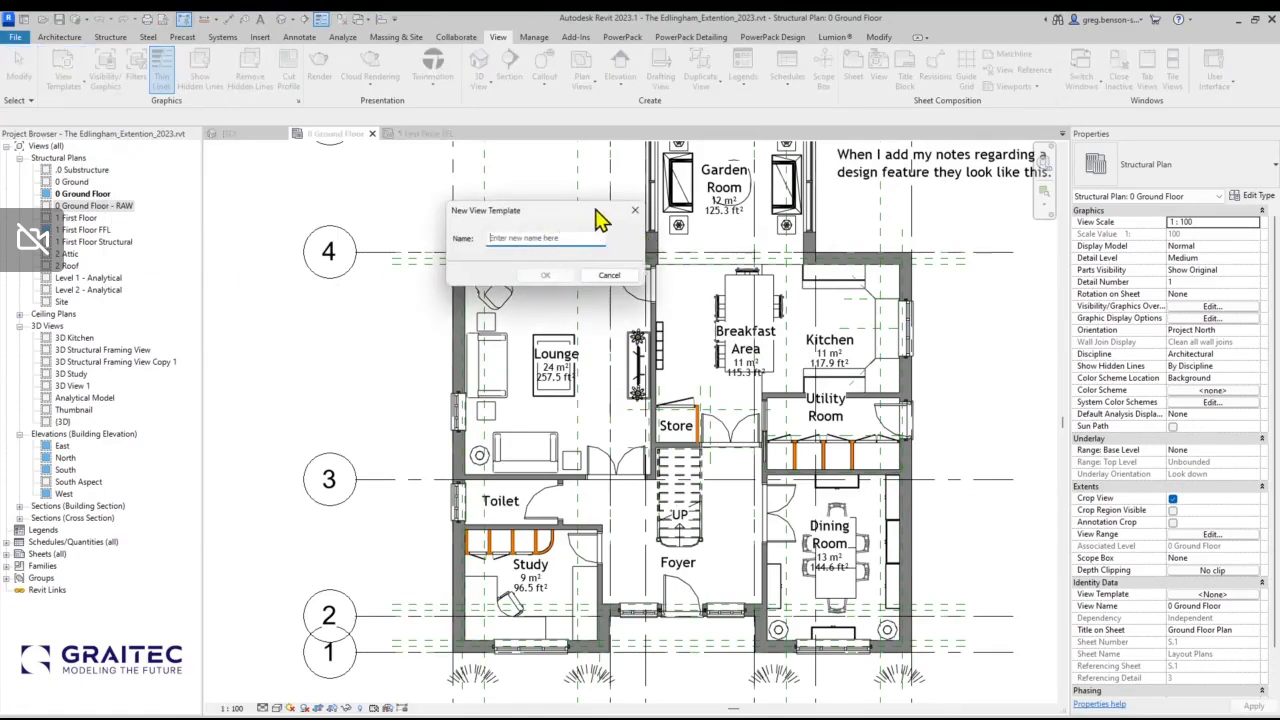
click(615, 276)
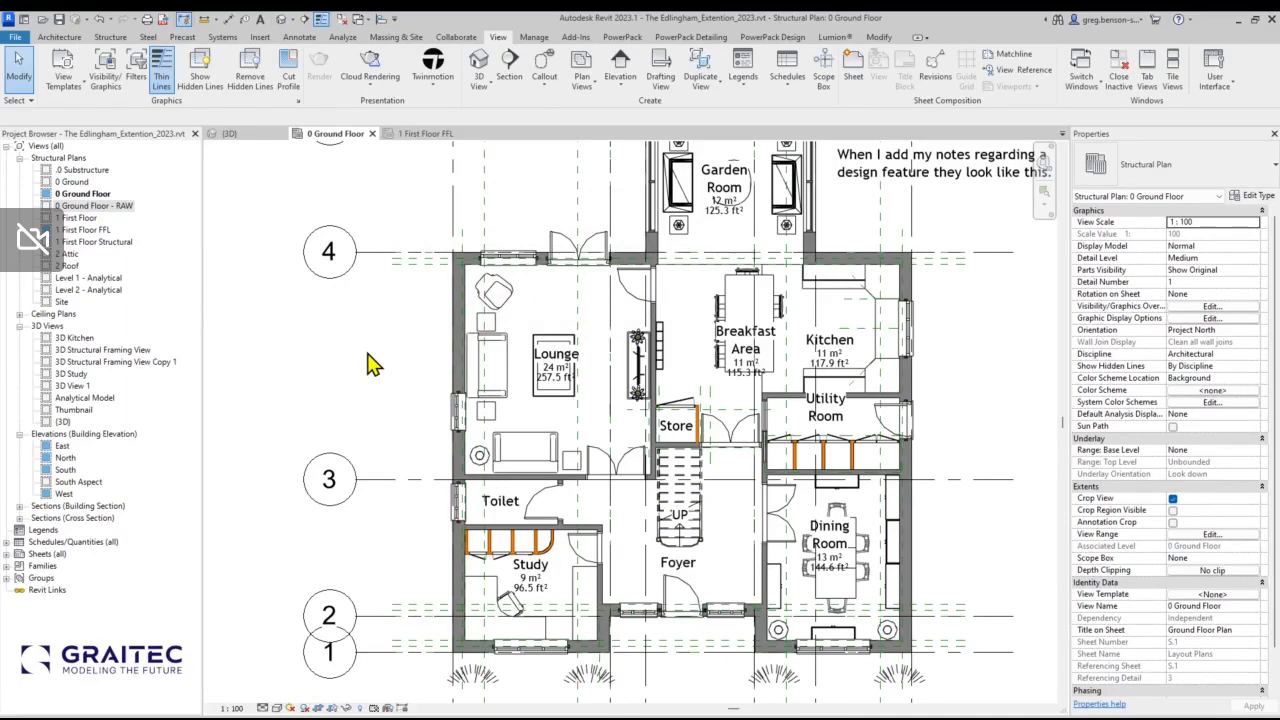
Create a view template named Plan Shaded from the 0 Ground Floor plan, keeping all its view properties included.
click(78, 195)
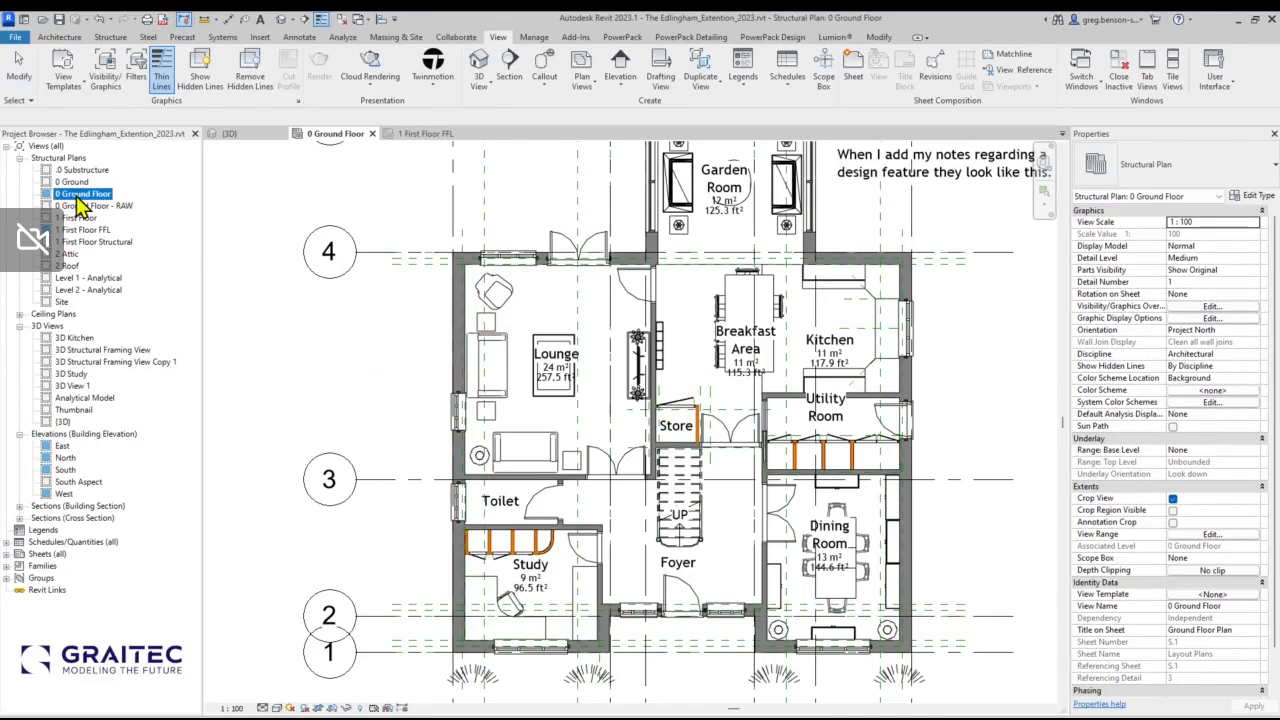
right_click(79, 203)
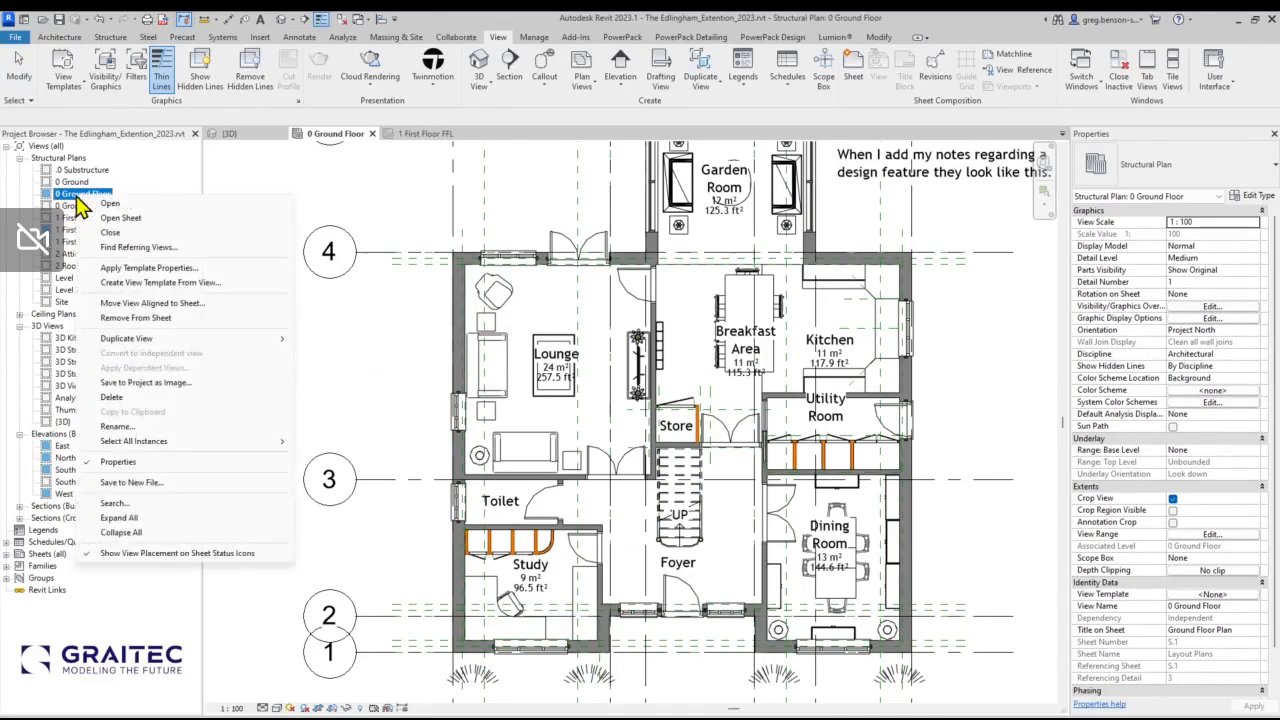
click(150, 289)
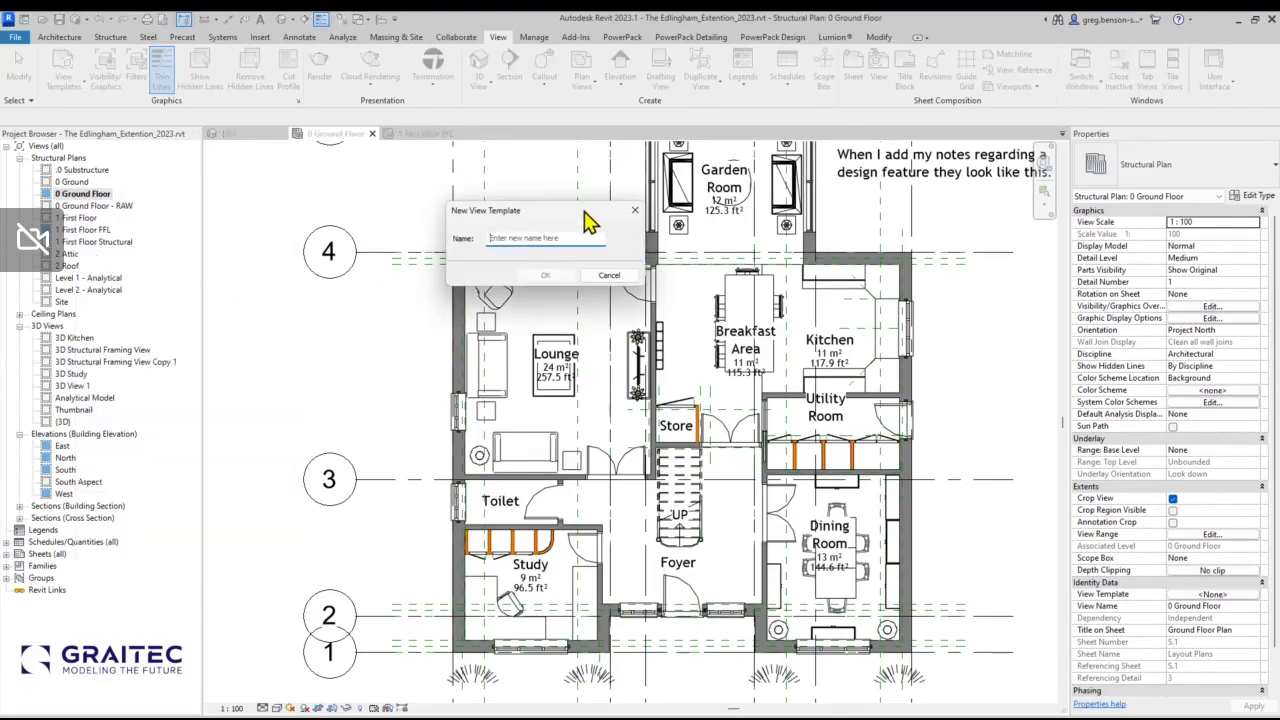
drag(585, 211, 595, 181)
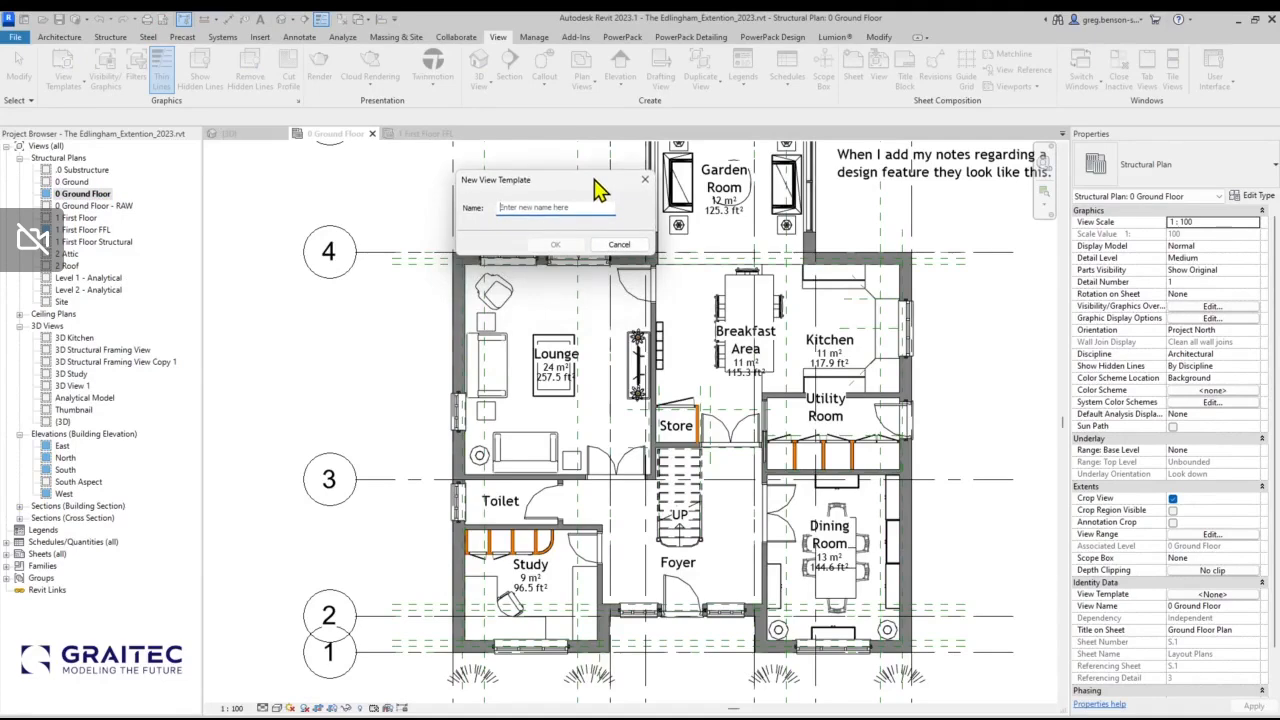
text(Plan)
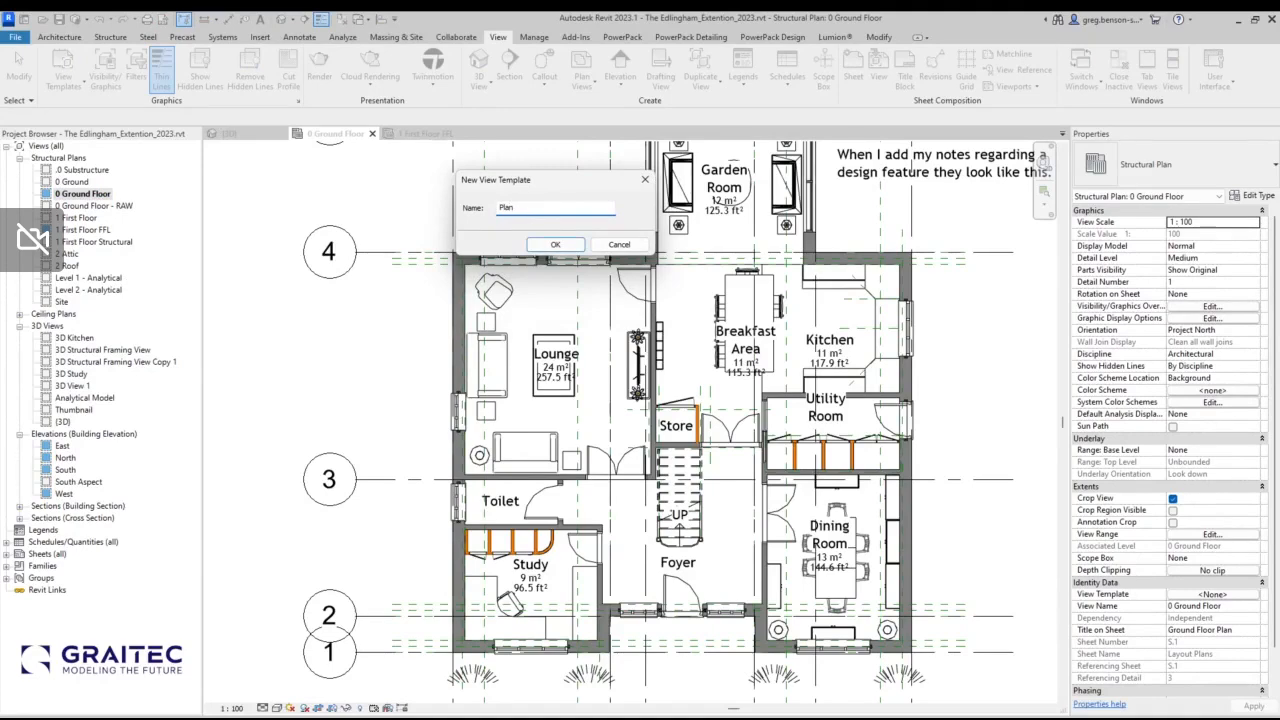
text( Shaded)
click(556, 245)
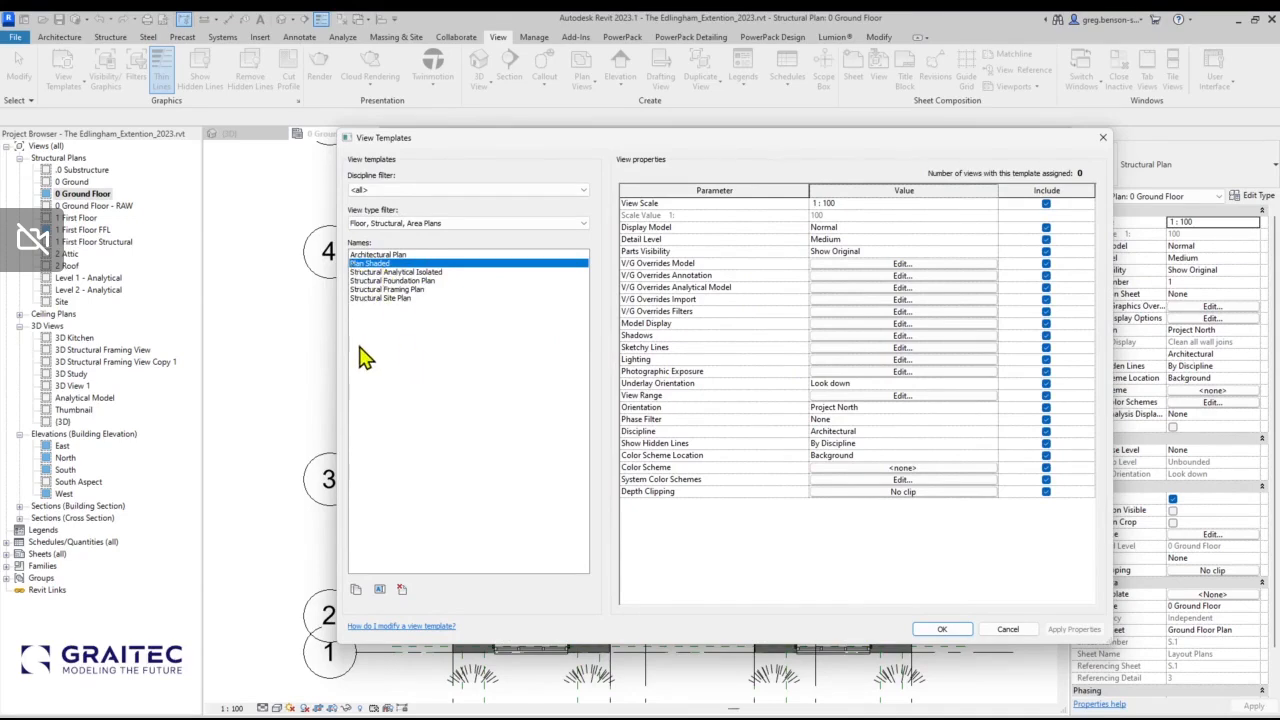
click(944, 634)
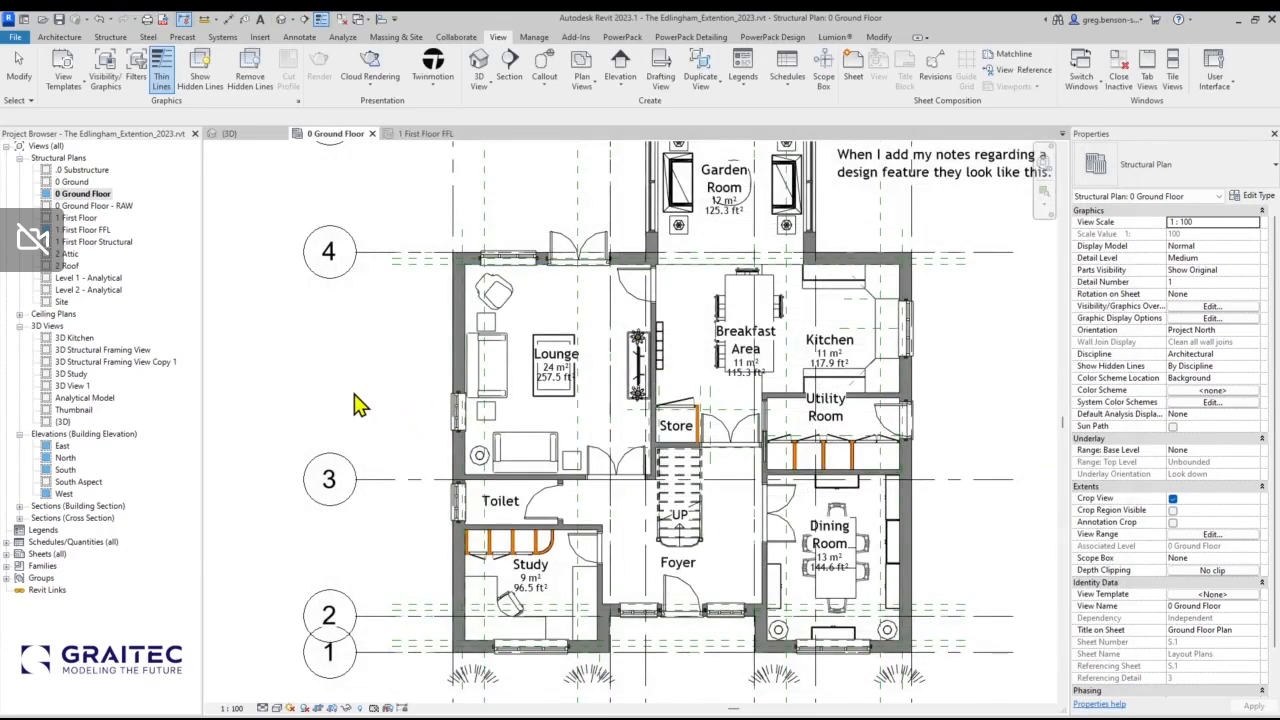
Open the 1 First Floor FFL plan and apply the Plan Shaded view template's properties to it.
click(420, 138)
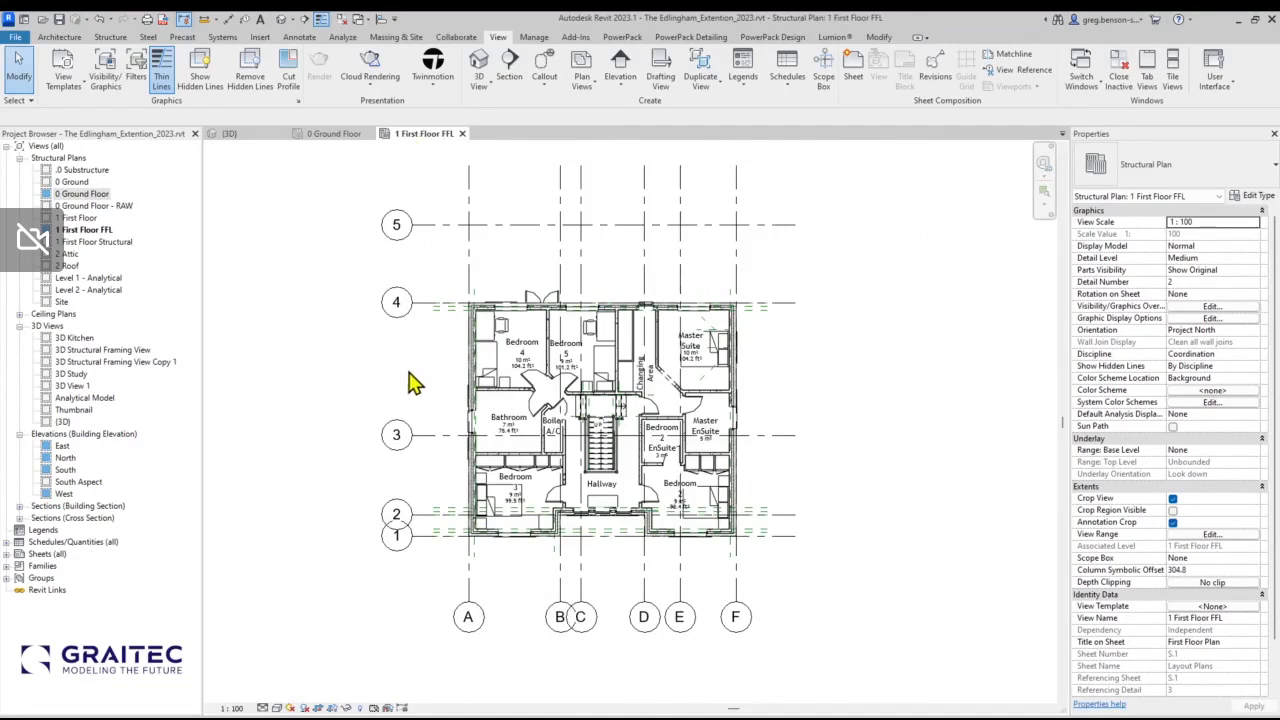
scroll(440, 372, up, 4)
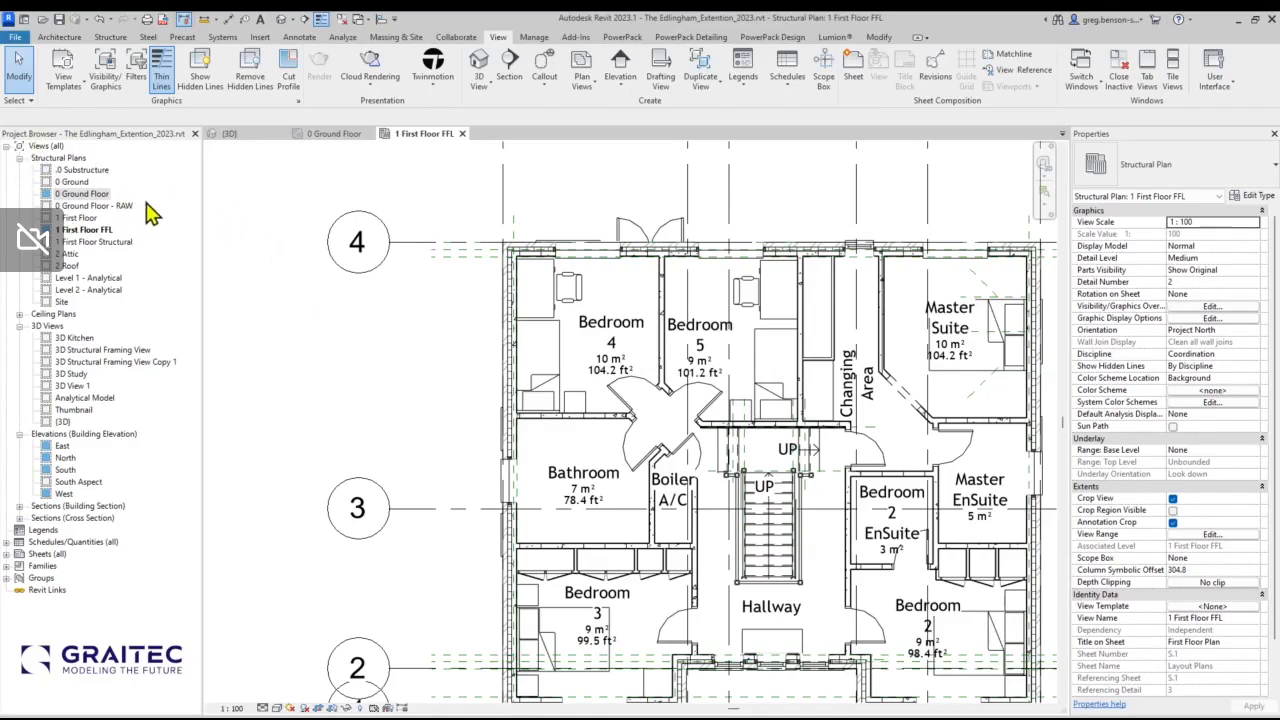
click(78, 231)
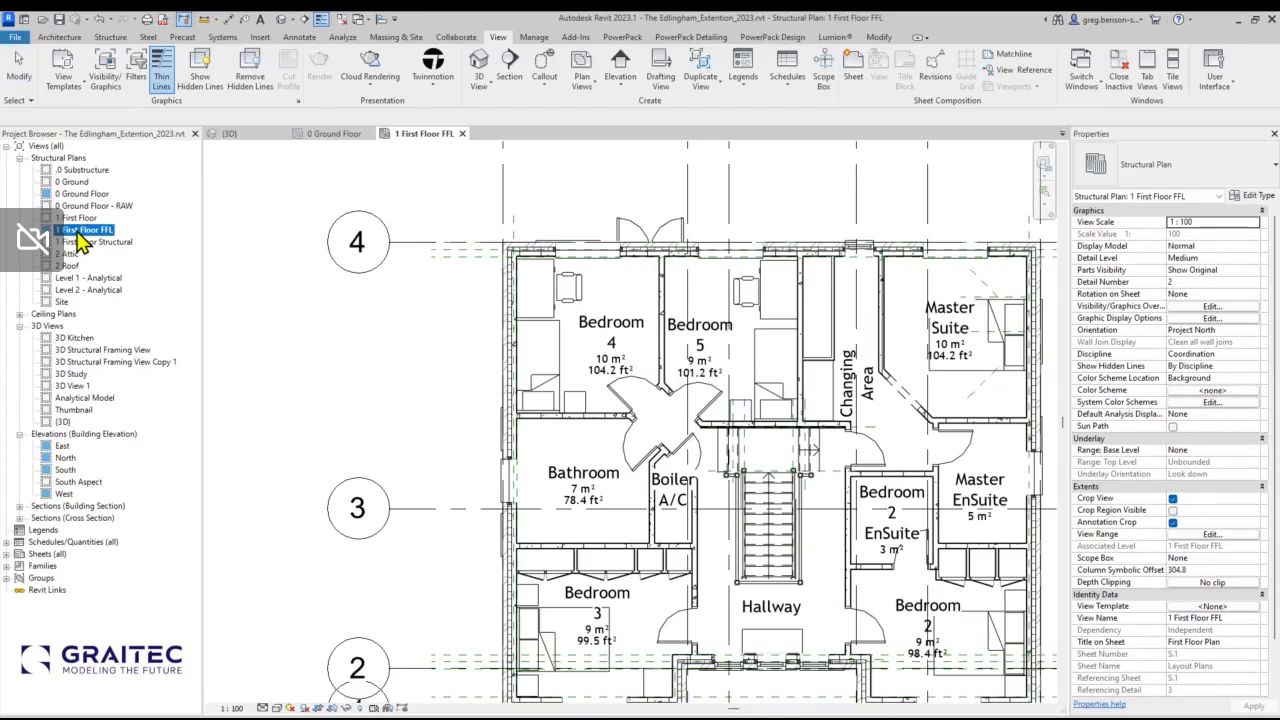
right_click(80, 242)
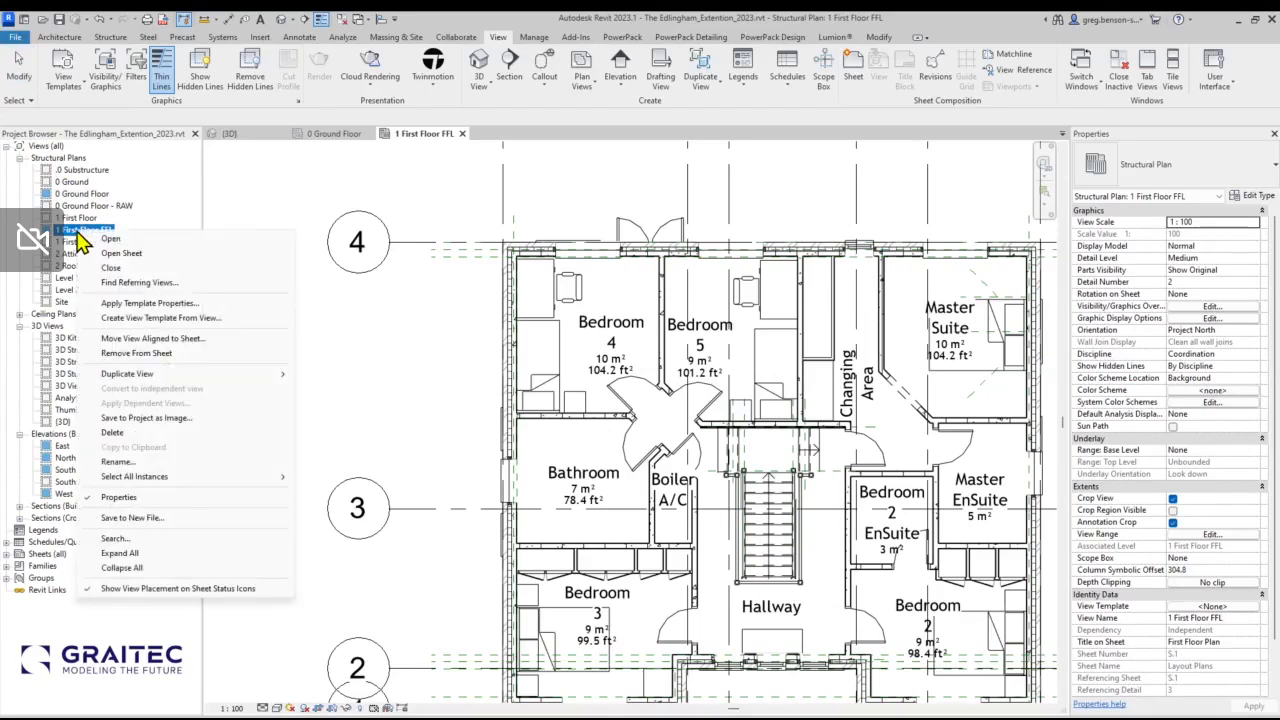
click(114, 305)
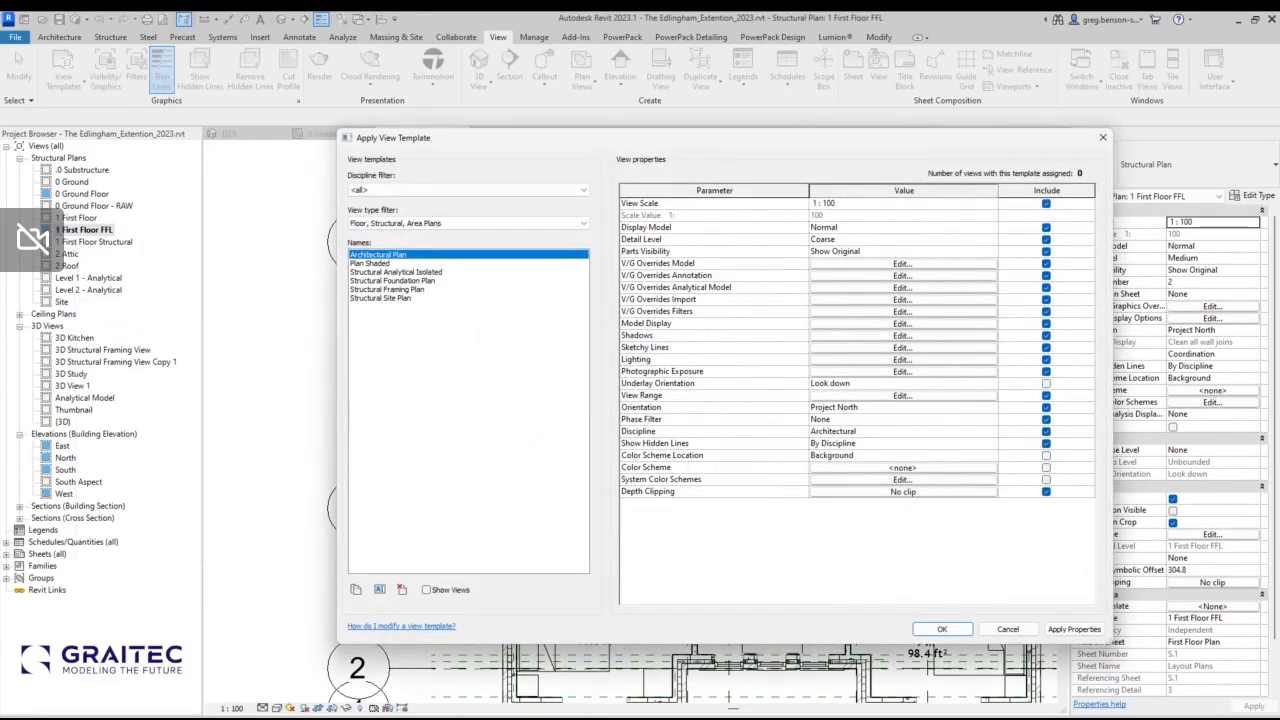
click(362, 264)
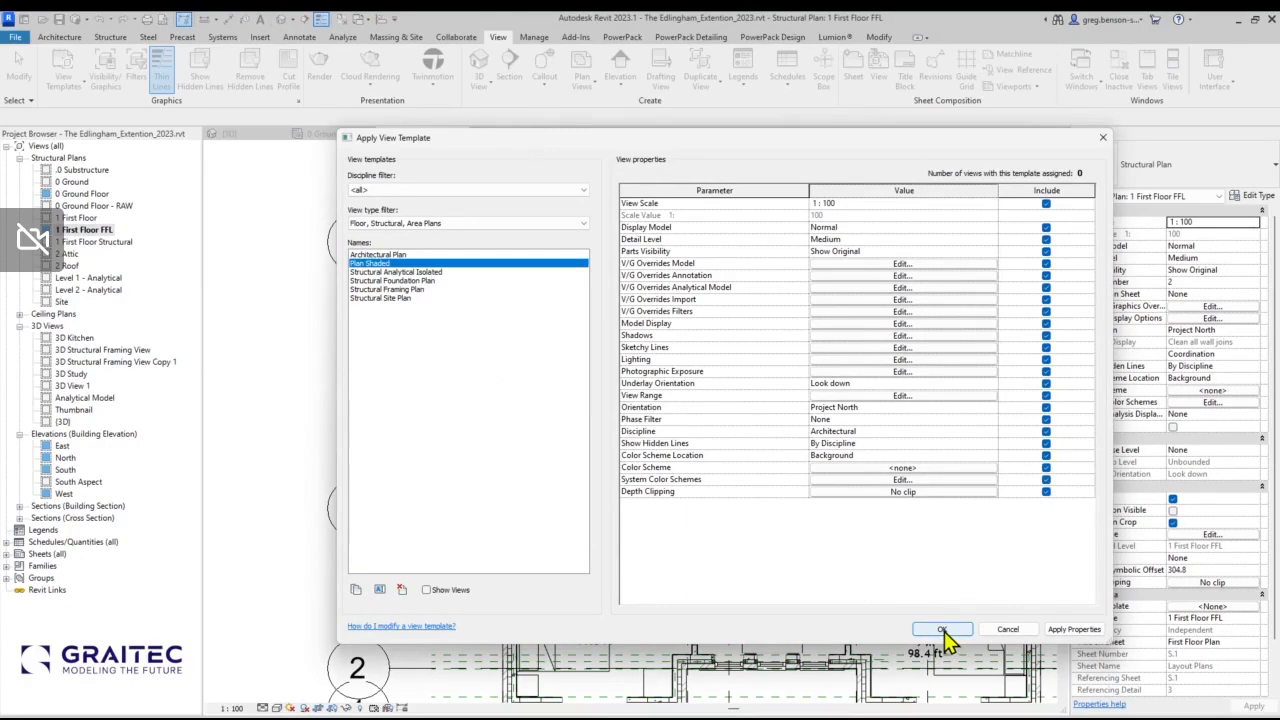
click(943, 631)
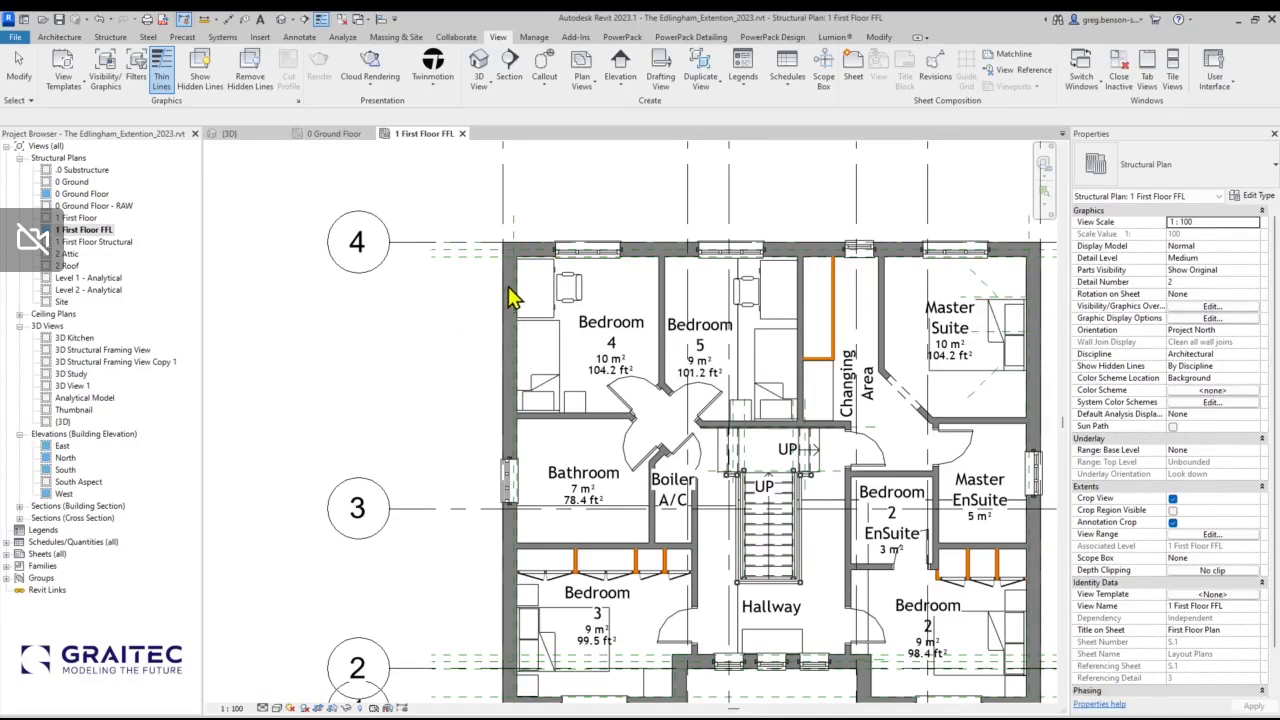
Review the by-category graphic overrides for the exterior wall beside Bedroom 4, then cancel and deselect the wall.
click(508, 353)
right_click(510, 356)
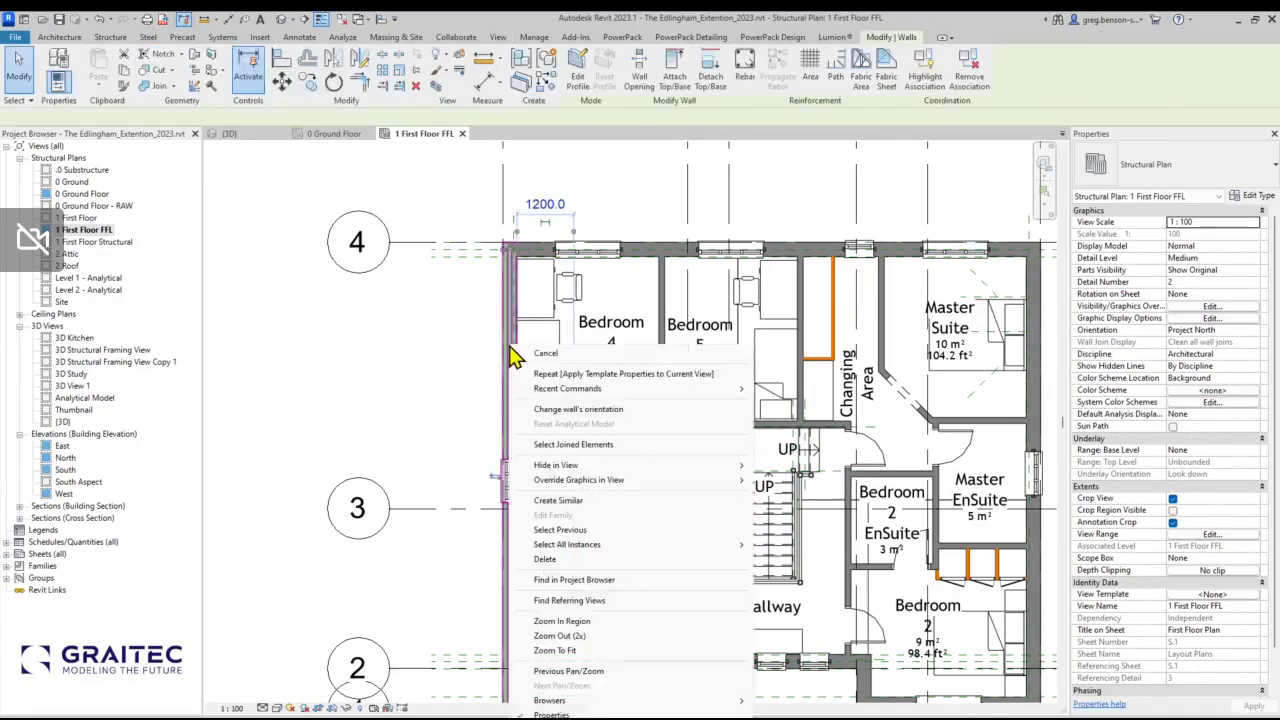
mouse_move(578, 480)
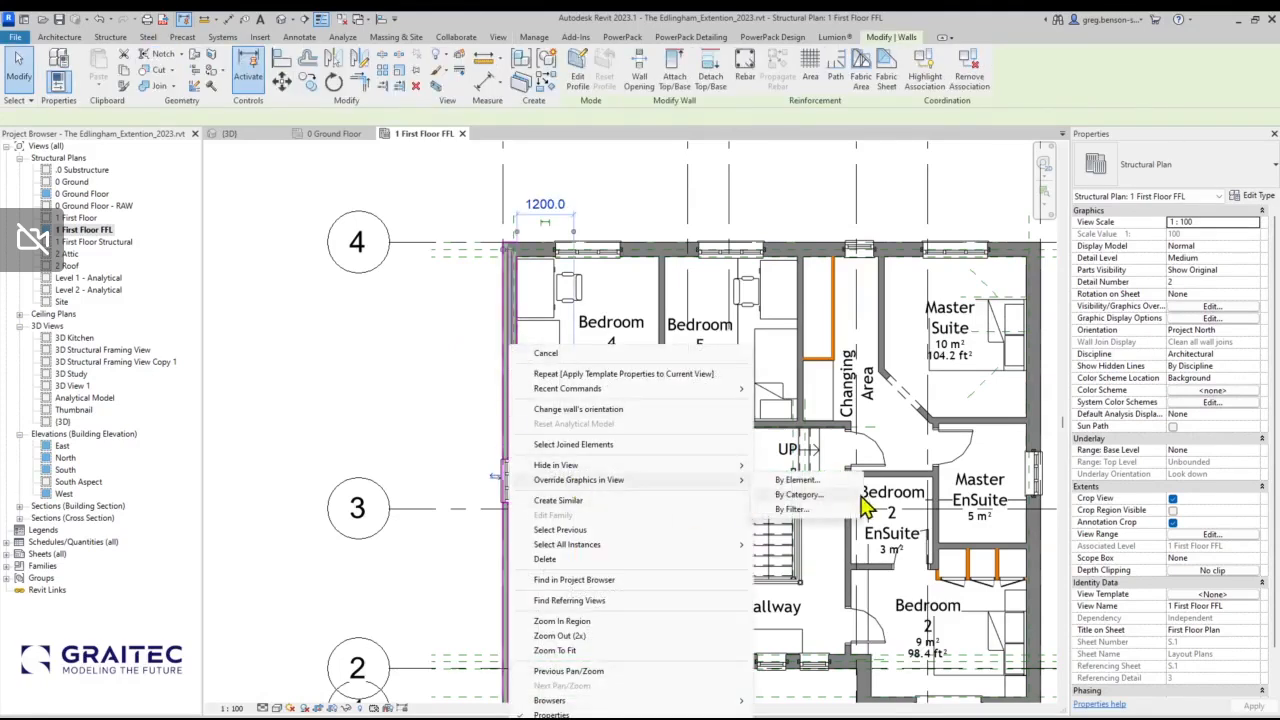
click(800, 495)
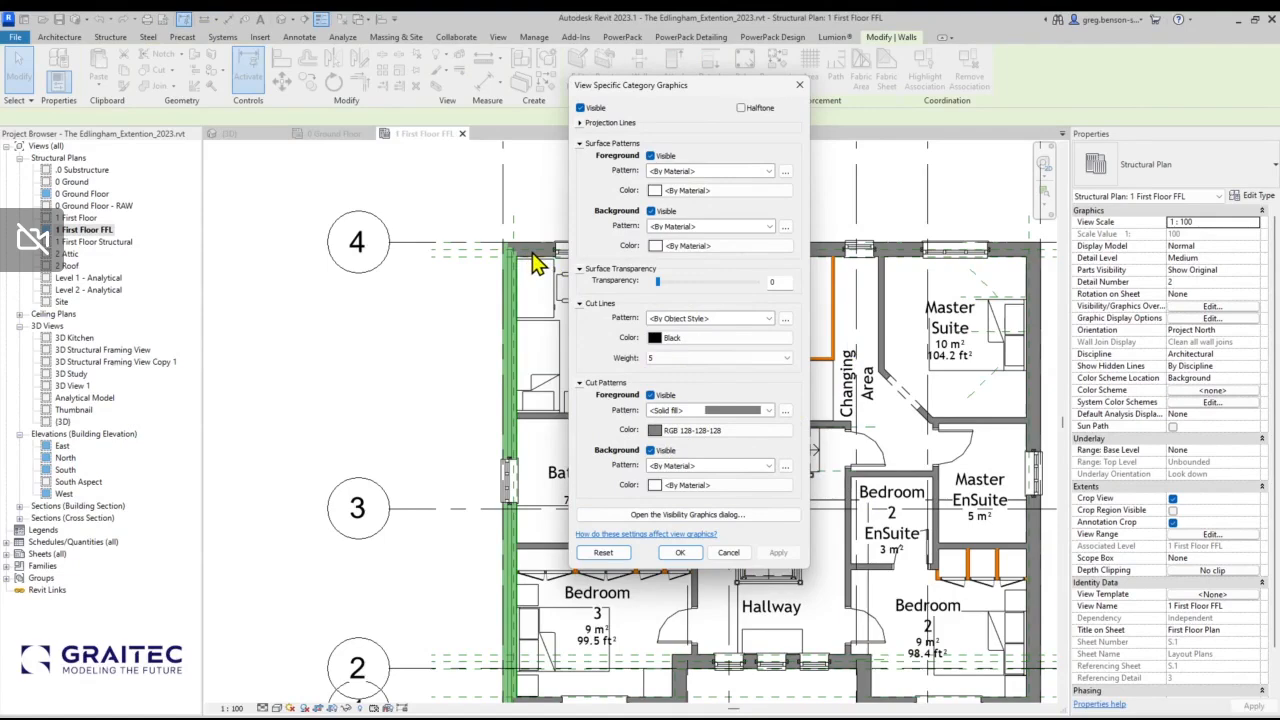
click(729, 556)
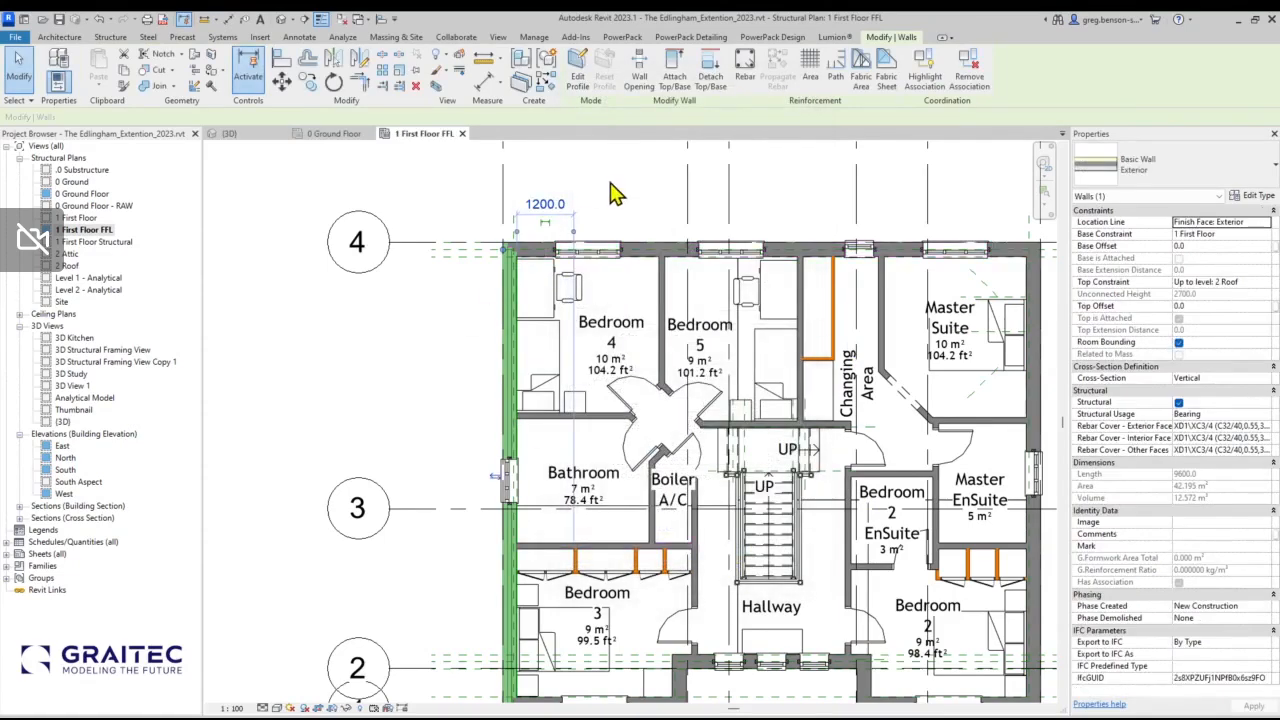
key(Escape)
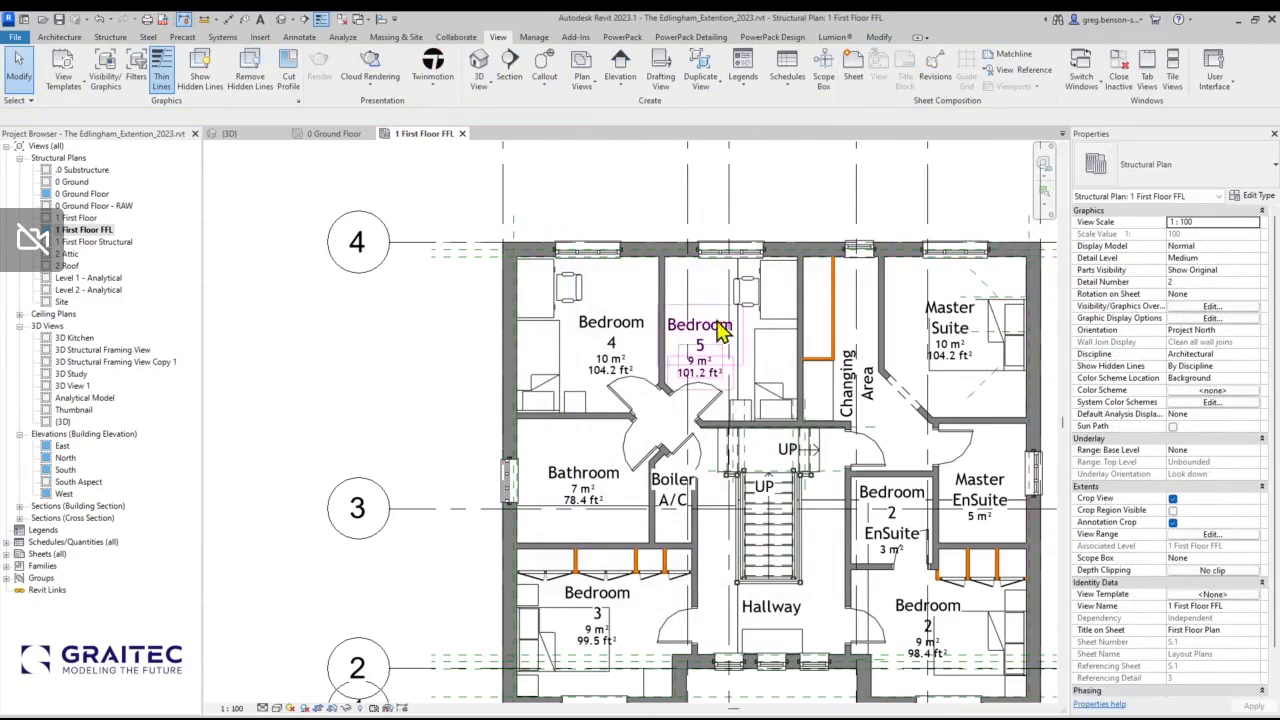
Review the cut line override for the Walls category's Common Edges in the plan's visibility/graphic overrides, then cancel without changes.
click(1210, 318)
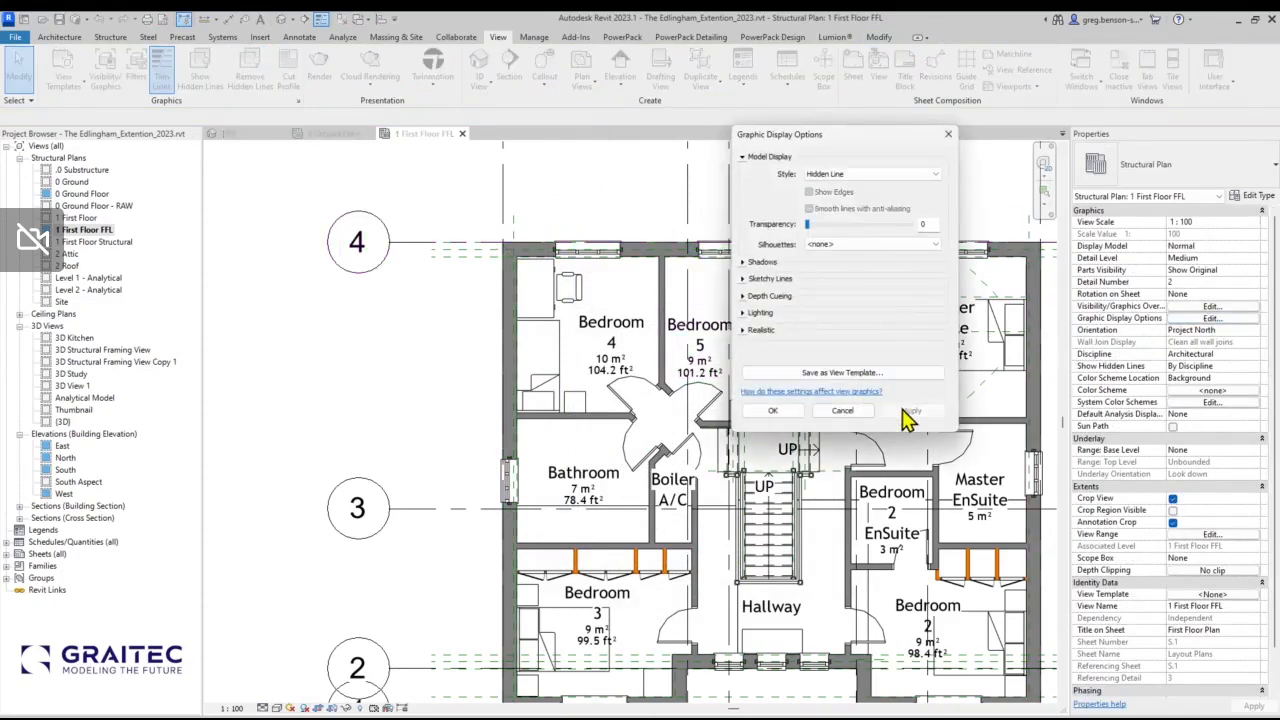
click(842, 410)
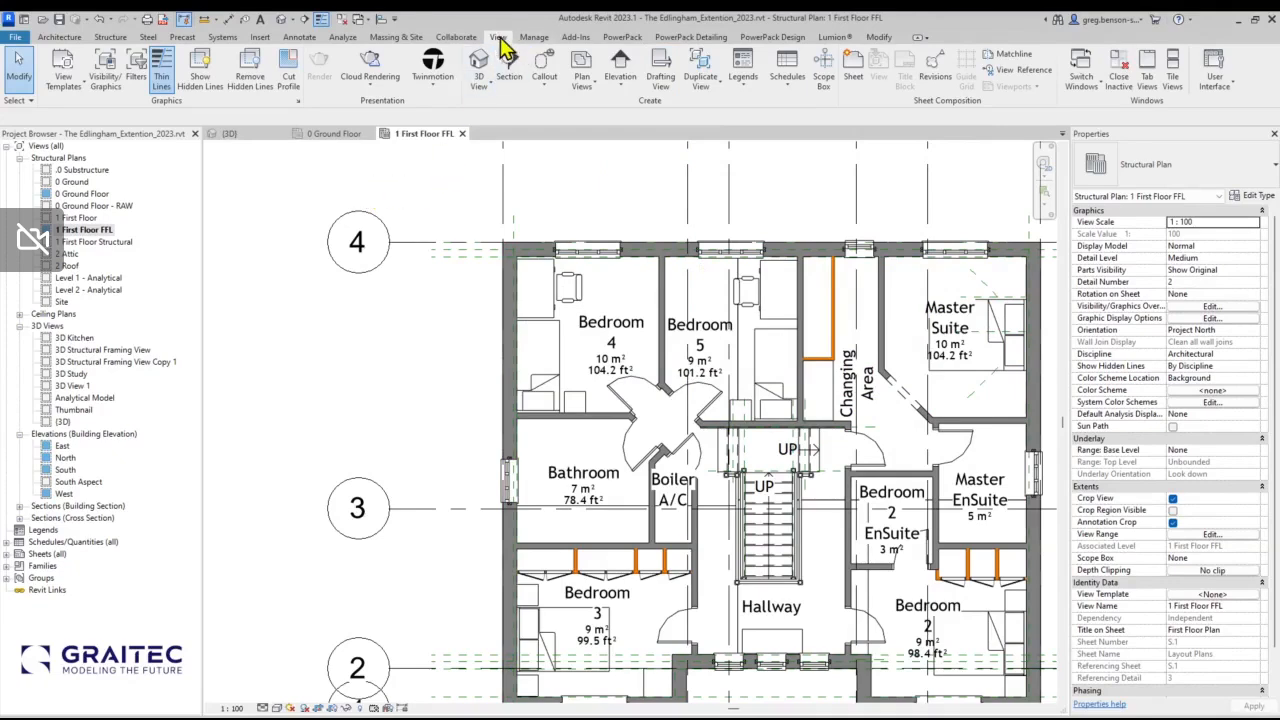
click(108, 80)
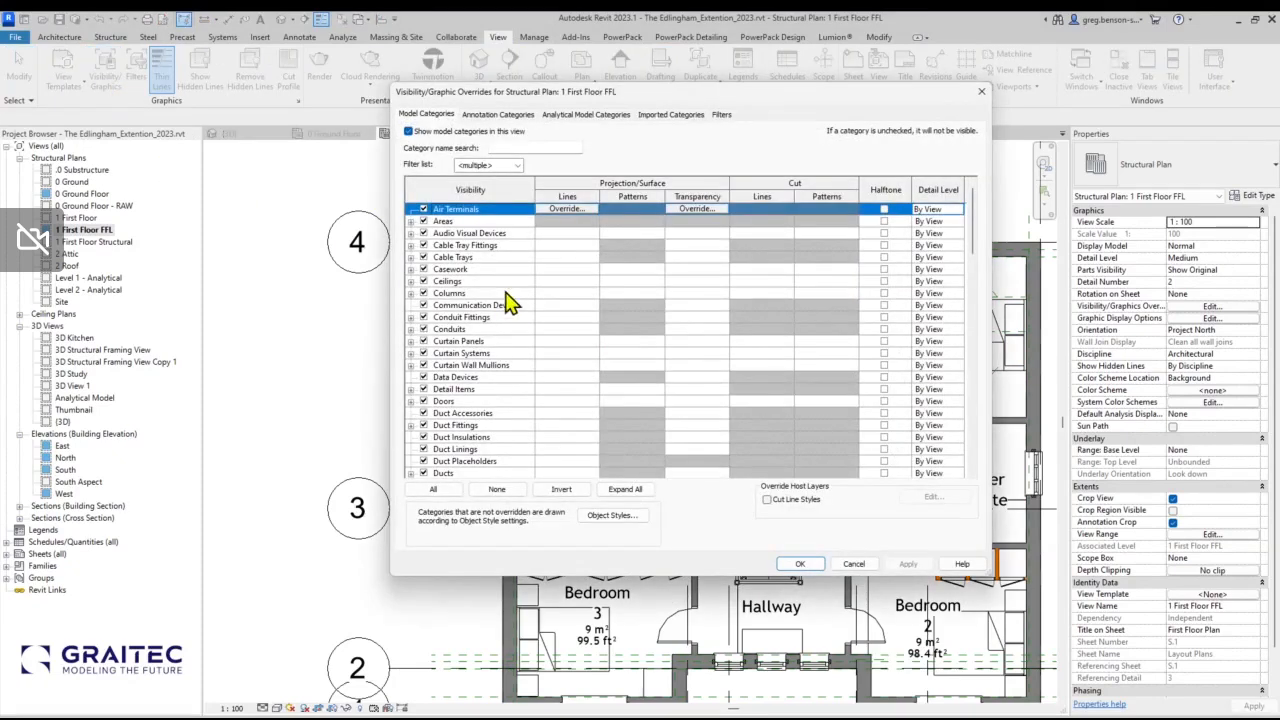
scroll(508, 303, down, 10)
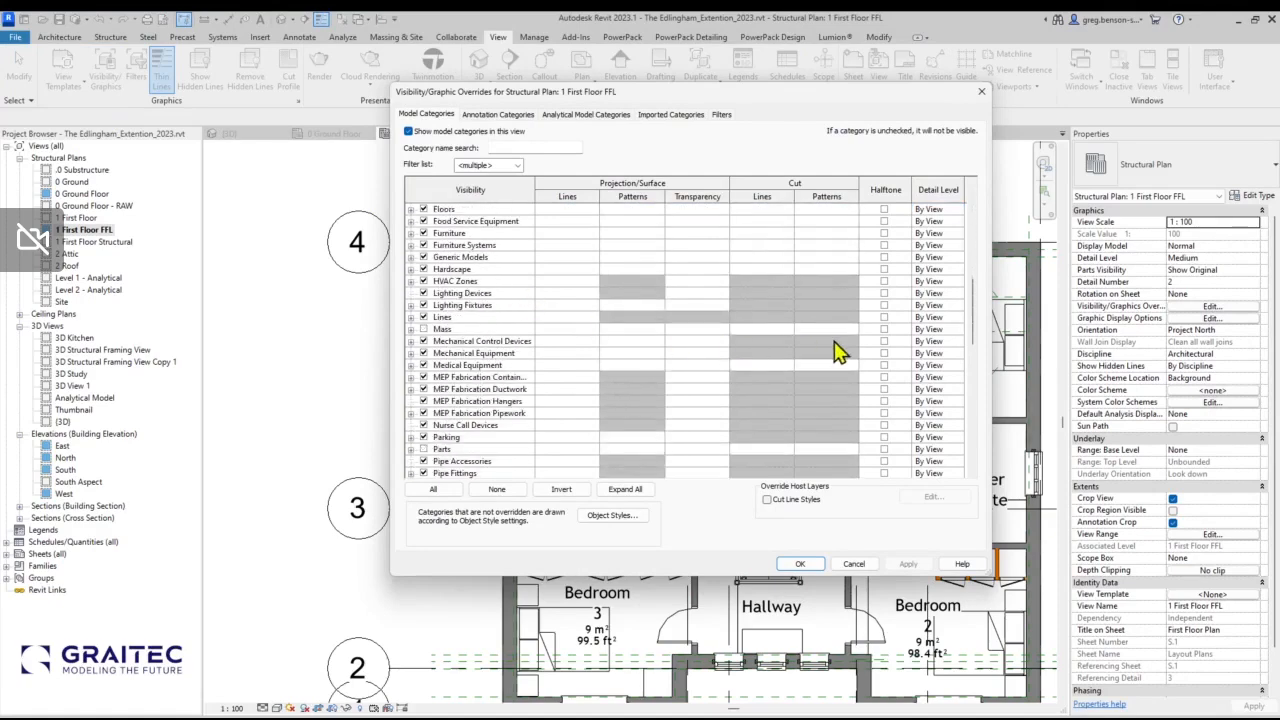
drag(980, 335, 977, 471)
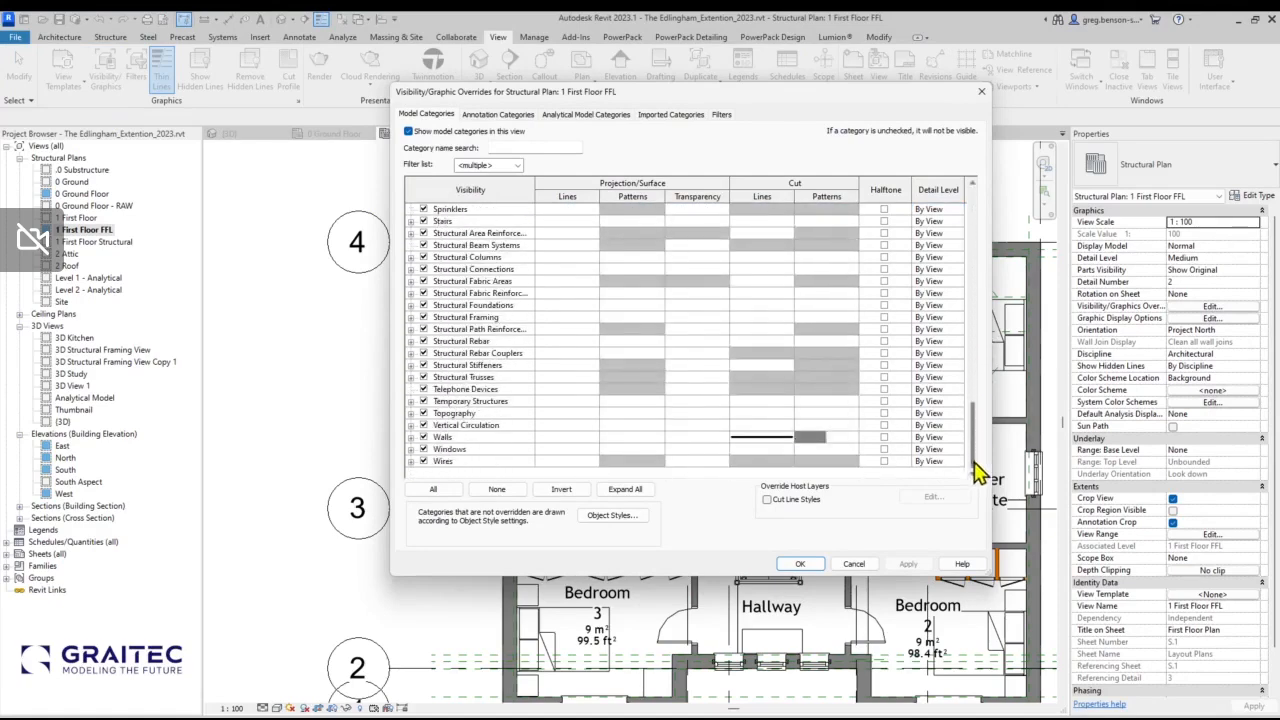
click(410, 437)
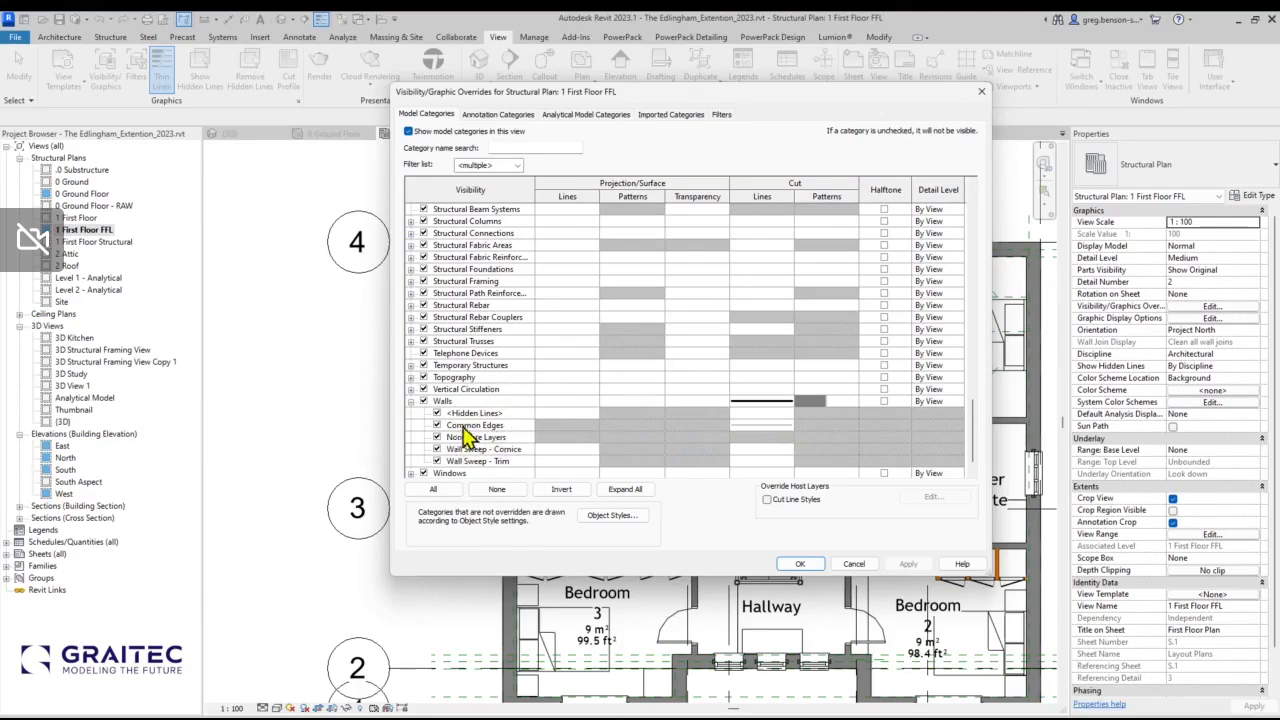
click(772, 428)
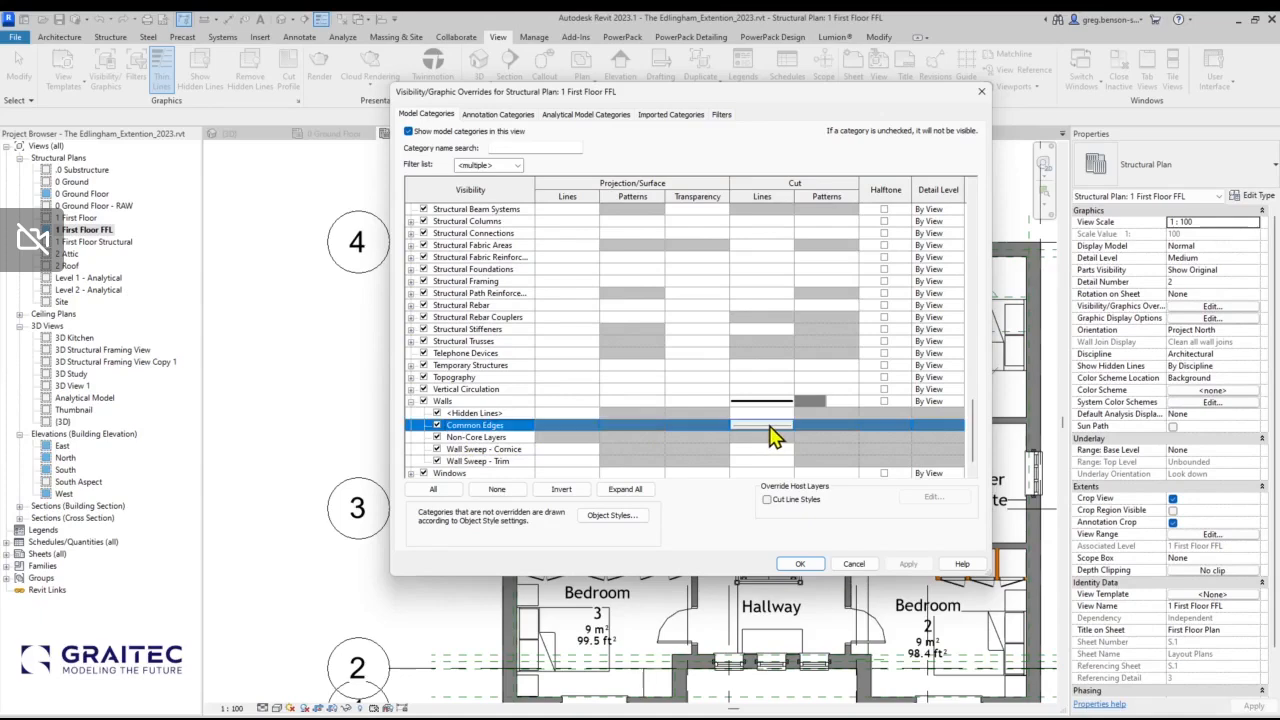
click(772, 428)
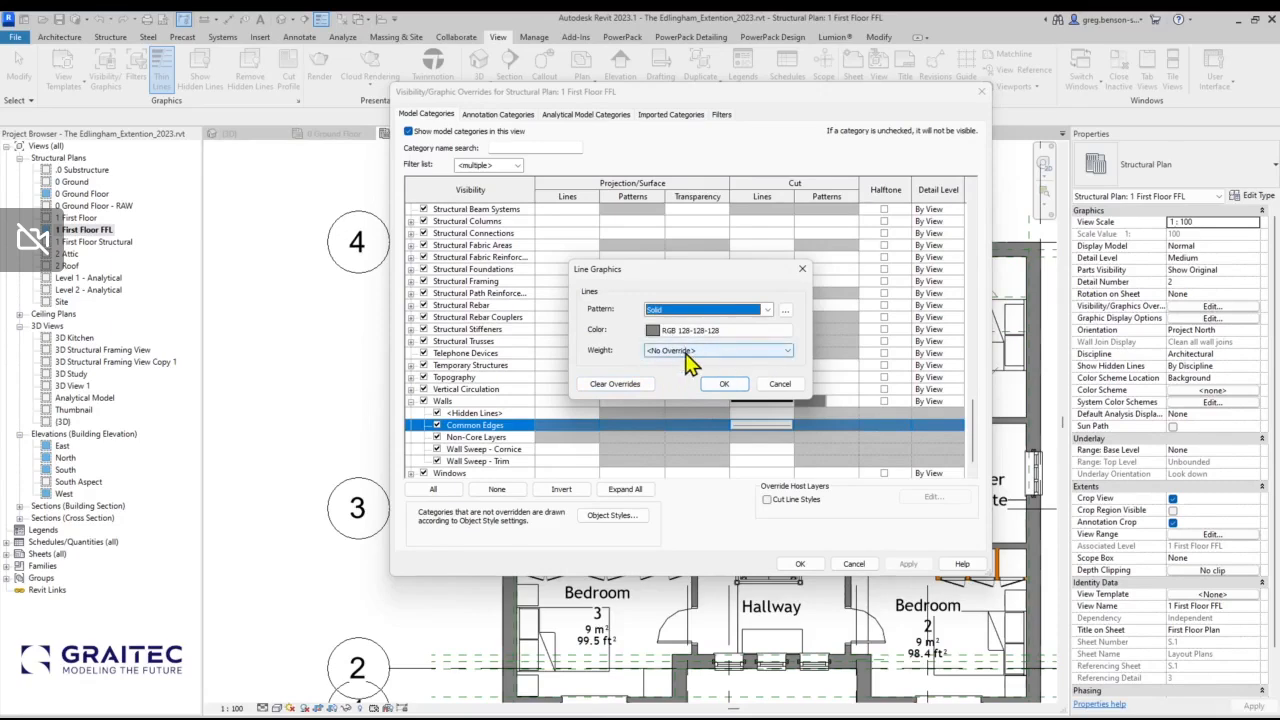
click(780, 386)
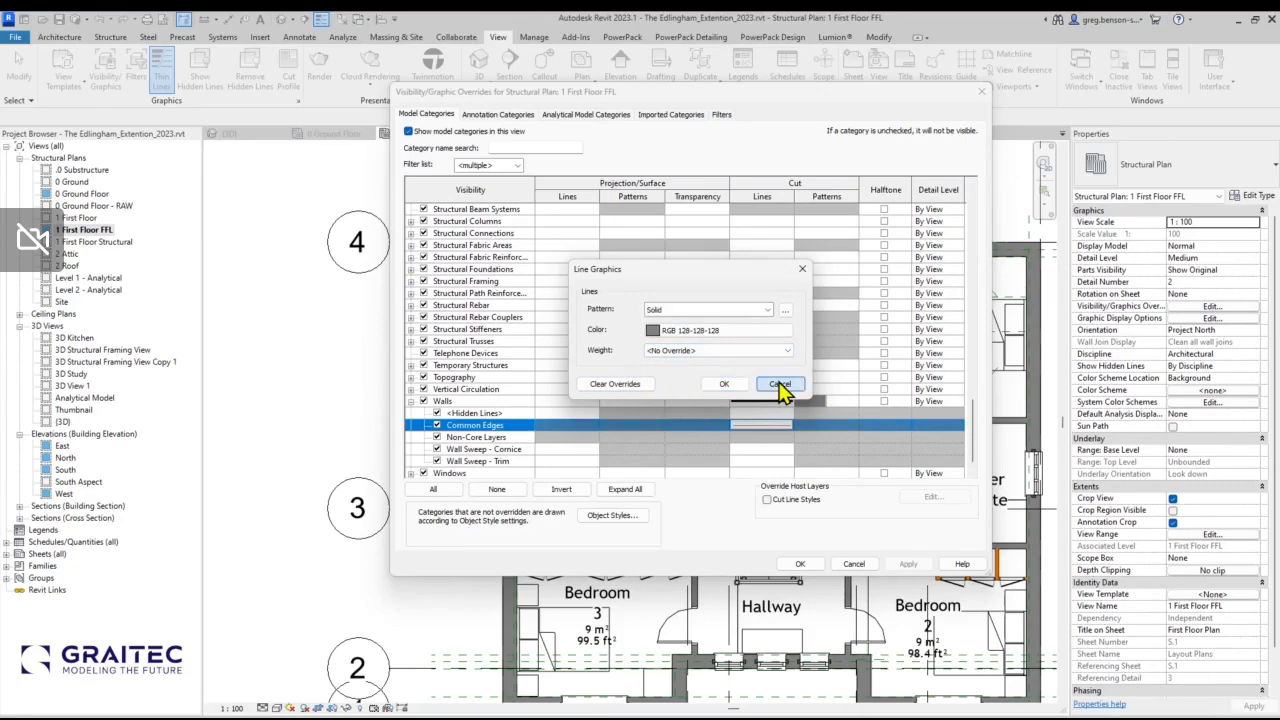
click(852, 564)
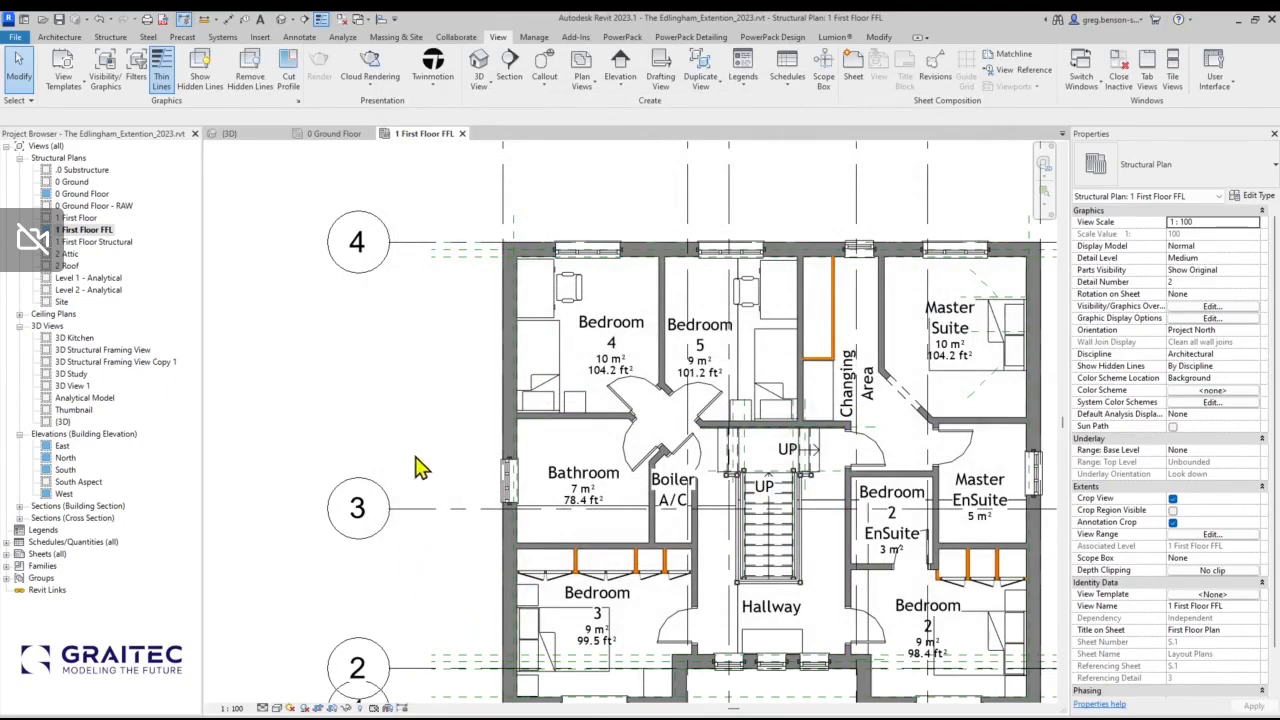
scroll(617, 415, up, 3)
scroll(617, 415, up, 2)
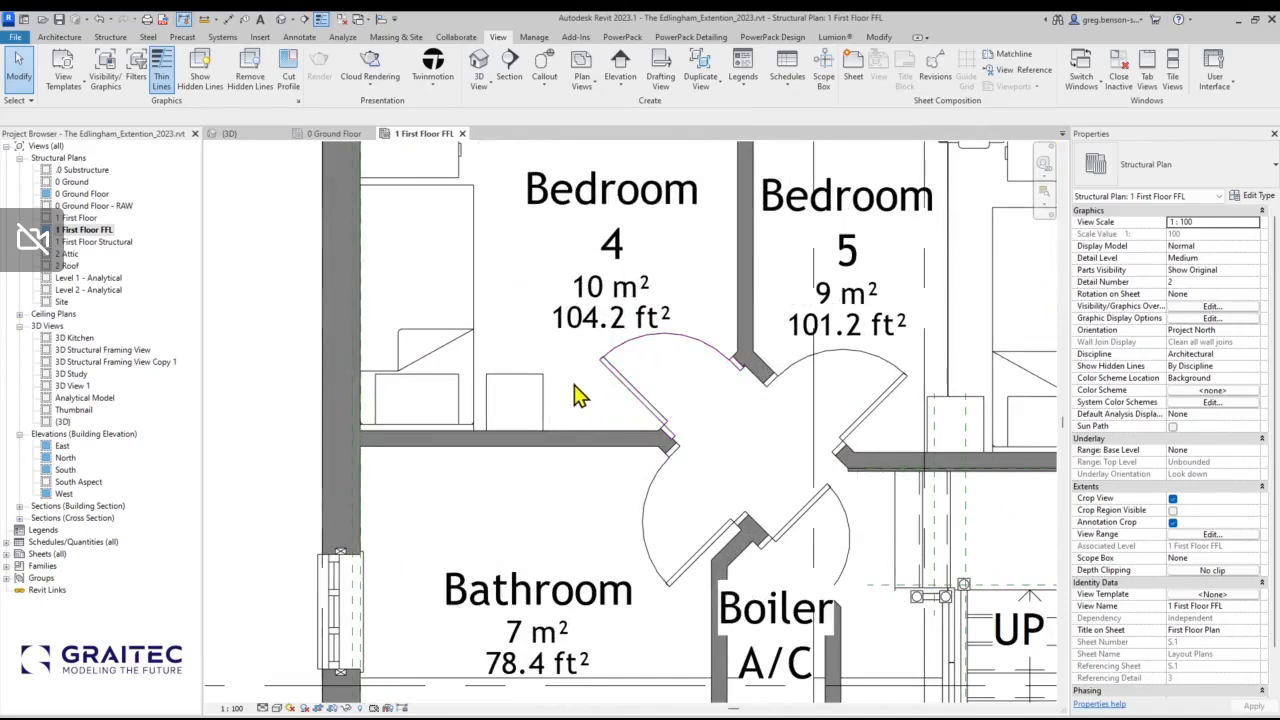
scroll(578, 403, down, 3)
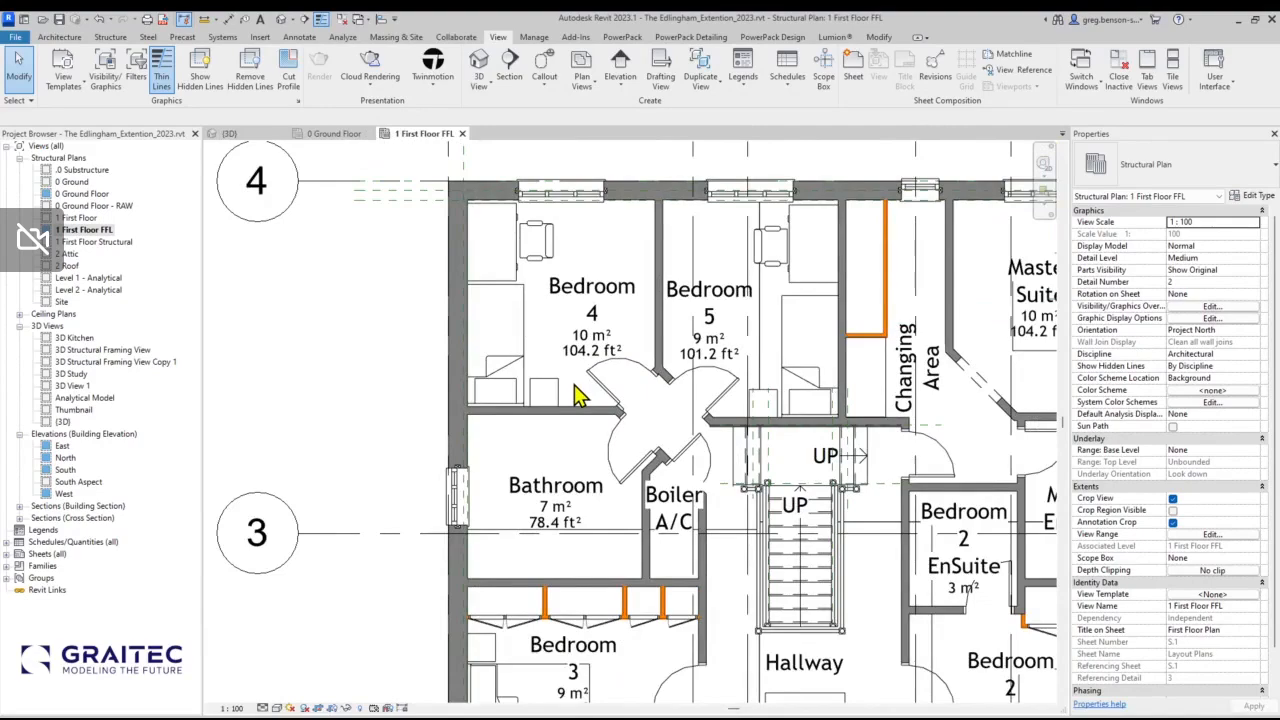
Override the graphics by category for the single bed in Bedroom 4, setting Furniture to halftone in the 1 First Floor FFL plan.
scroll(578, 397, down, 4)
middle_drag(576, 416, 506, 429)
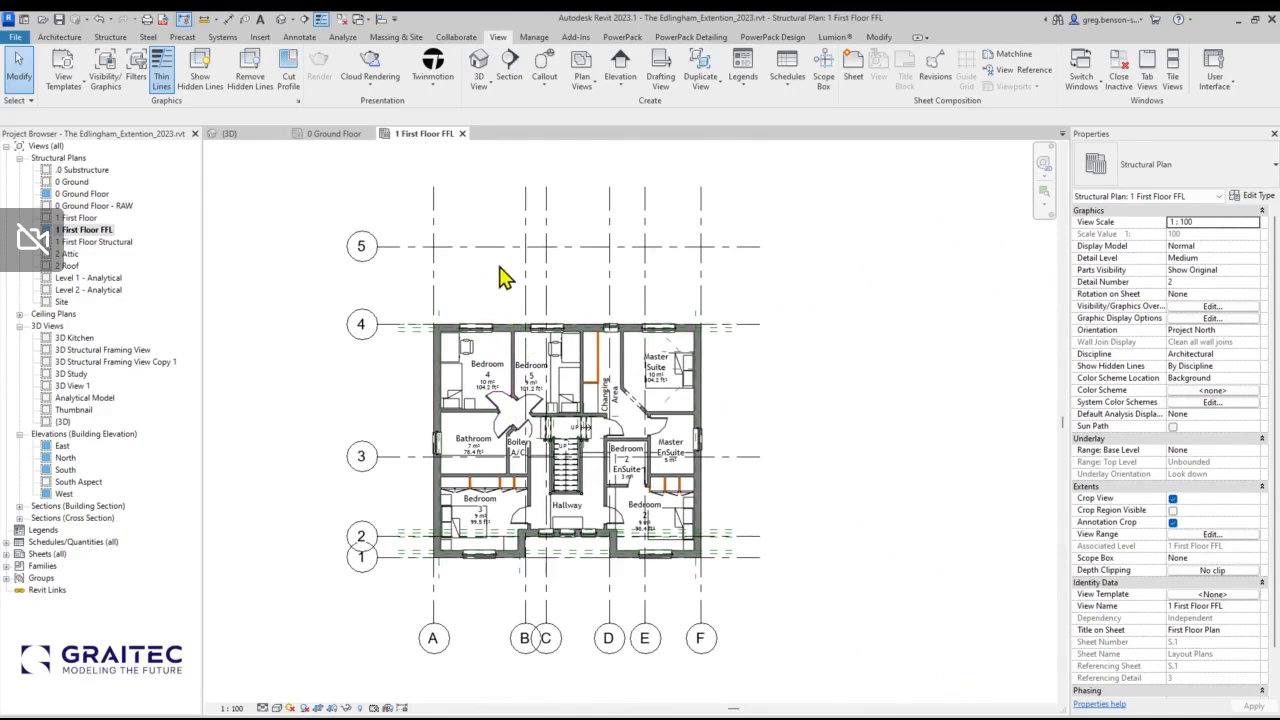
middle_drag(486, 280, 509, 266)
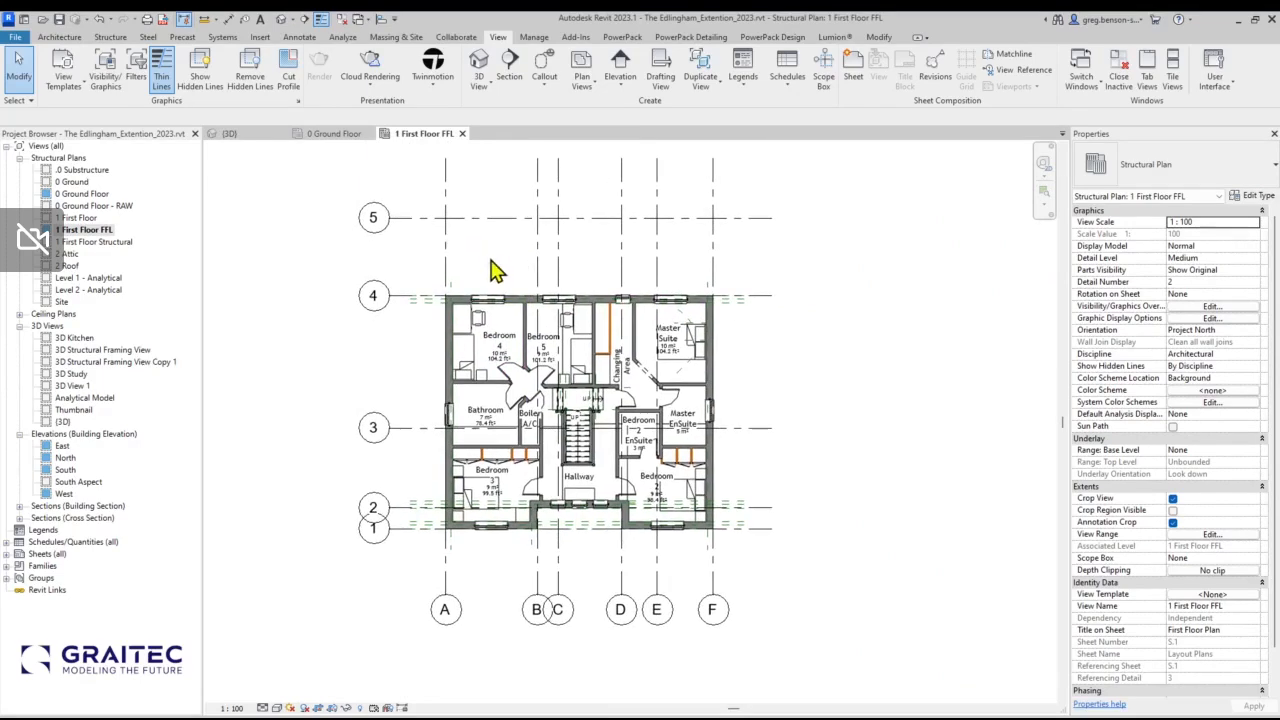
click(476, 372)
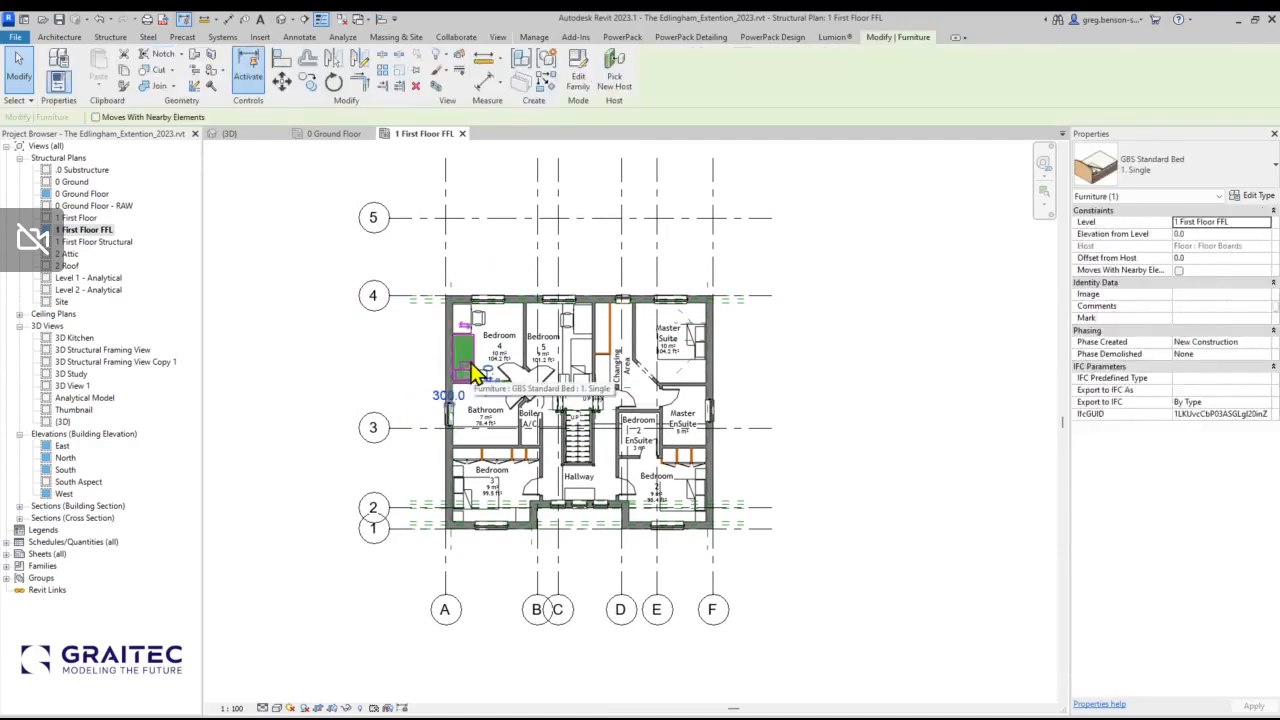
right_click(476, 372)
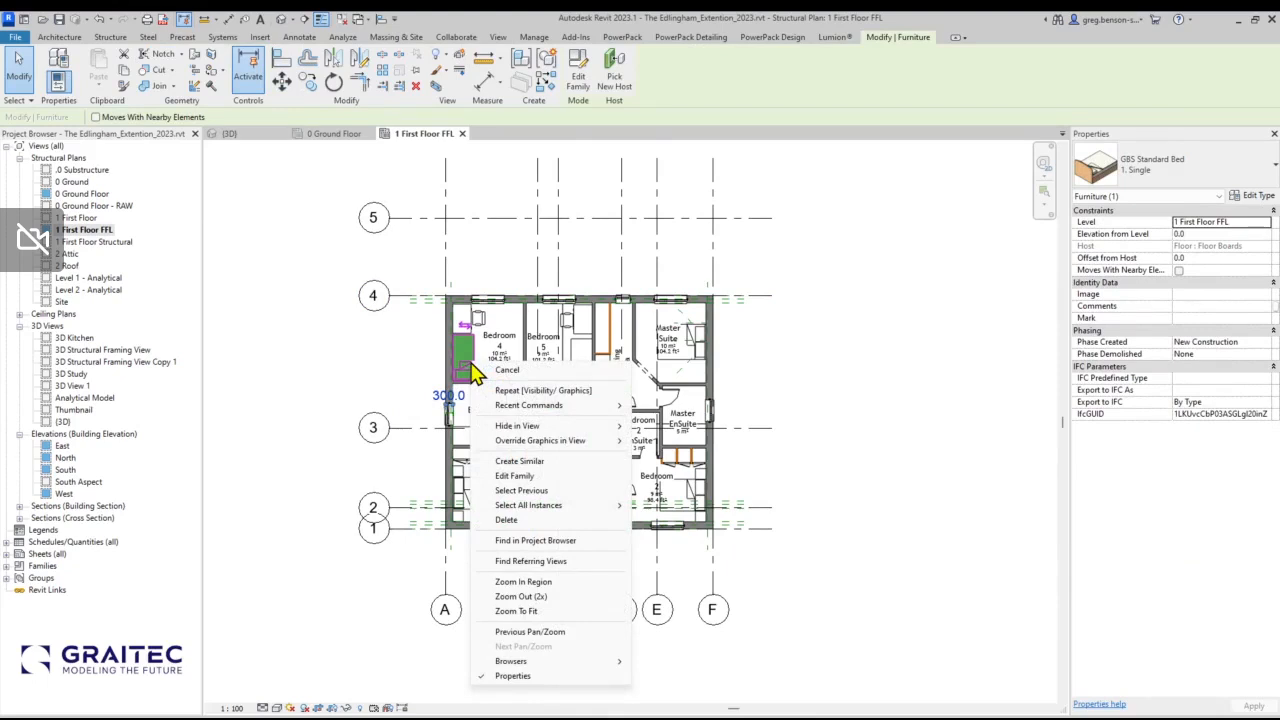
mouse_move(531, 443)
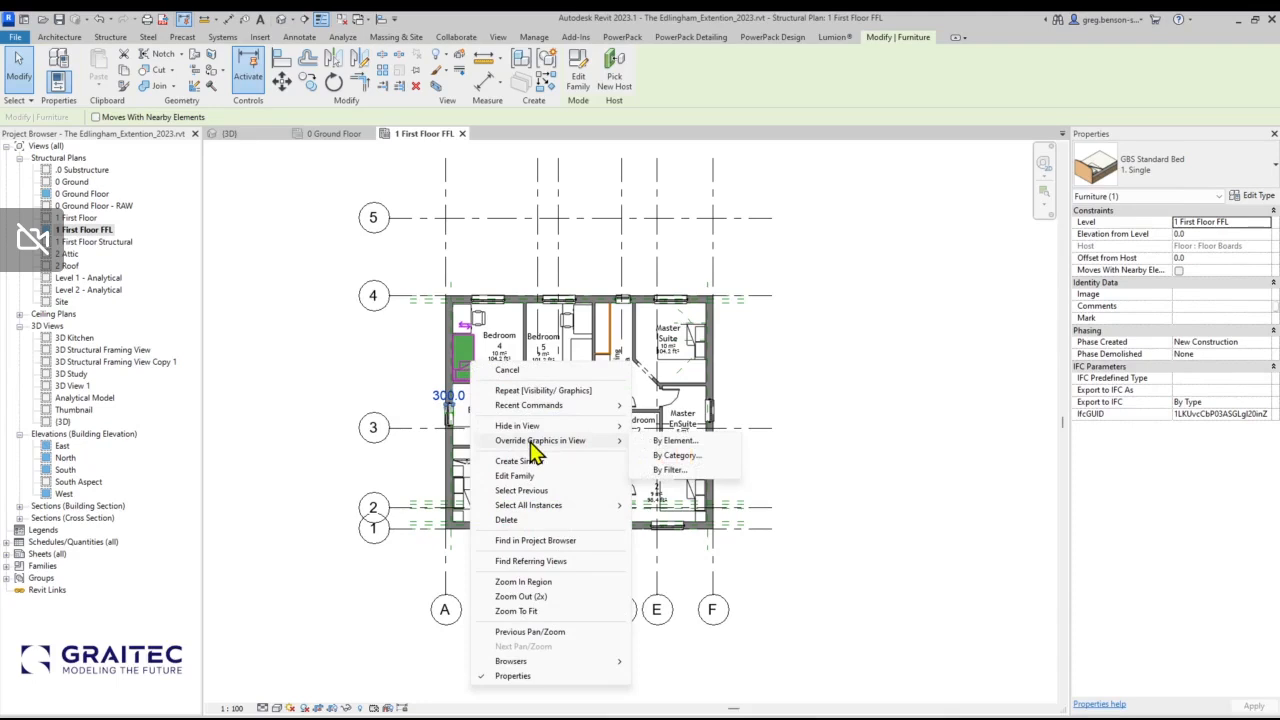
click(678, 456)
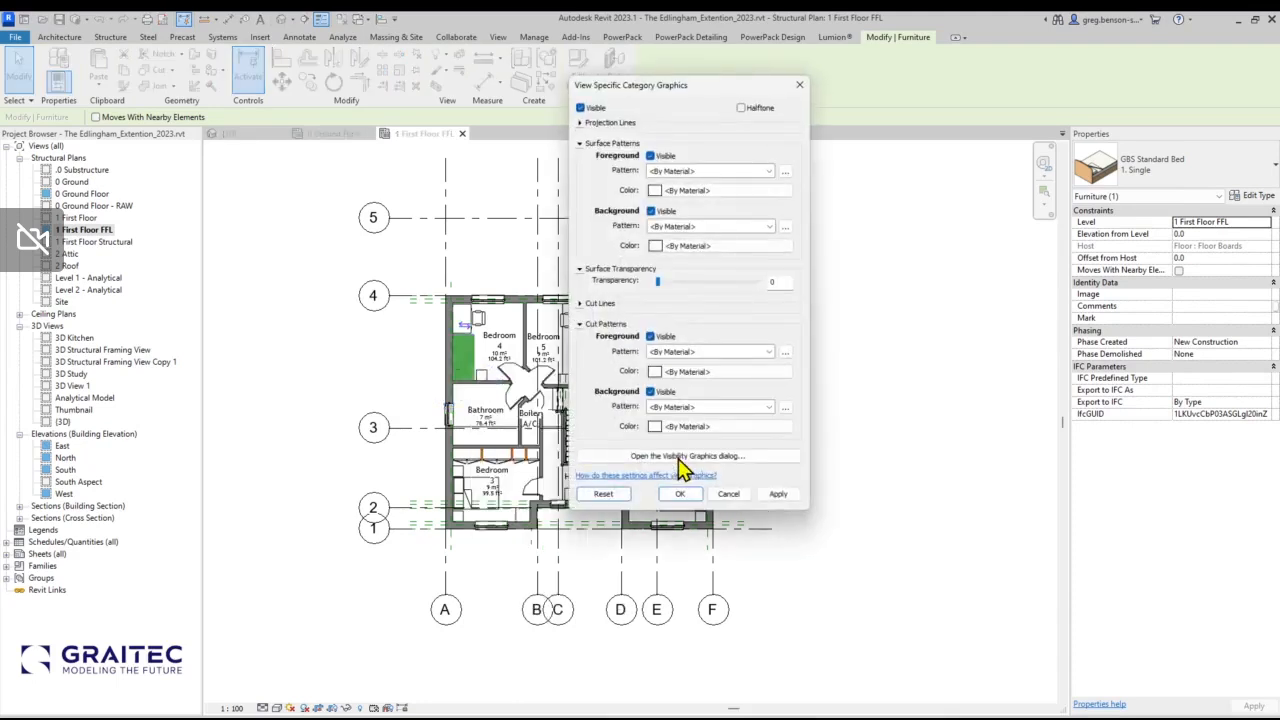
click(741, 108)
click(777, 494)
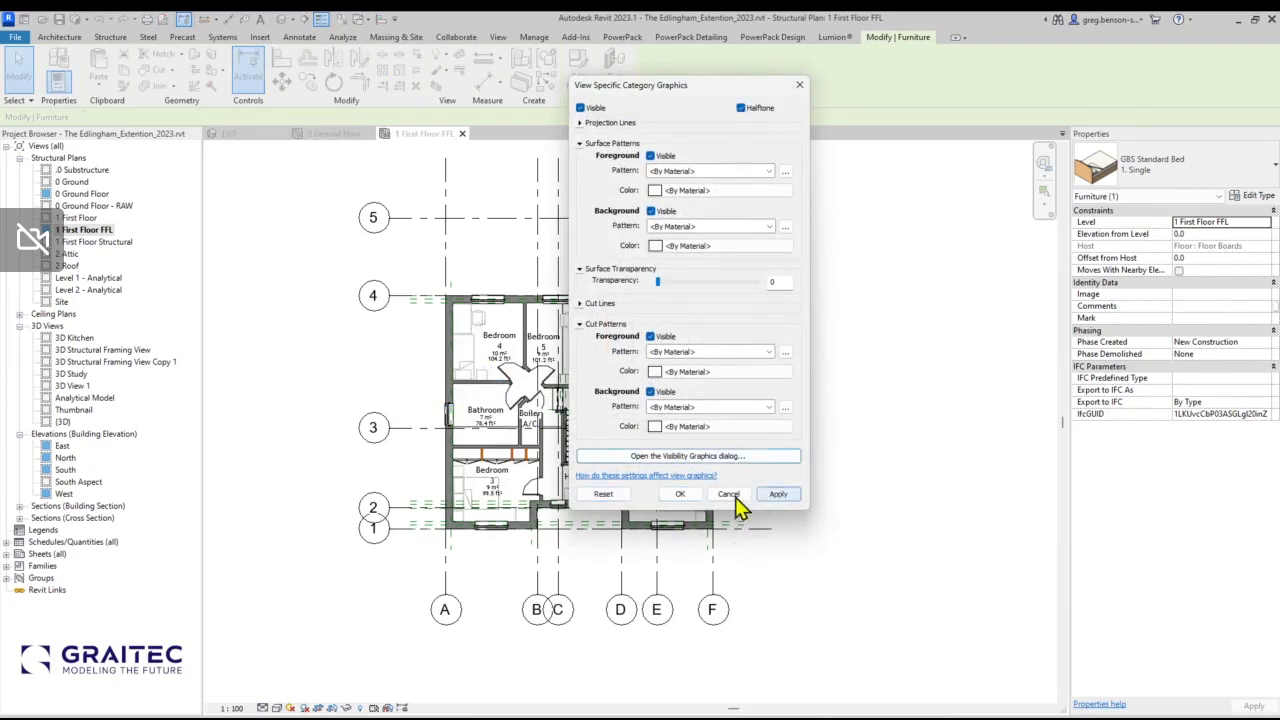
click(679, 495)
click(414, 368)
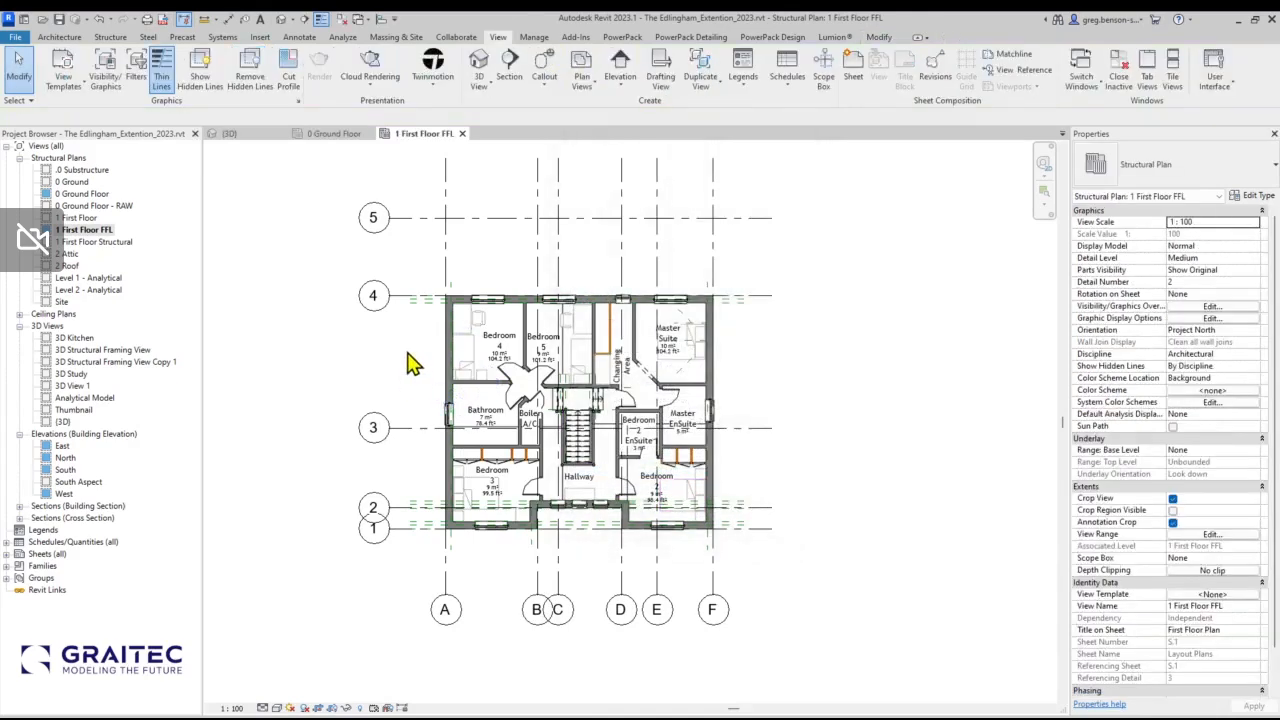
scroll(414, 349, up, 4)
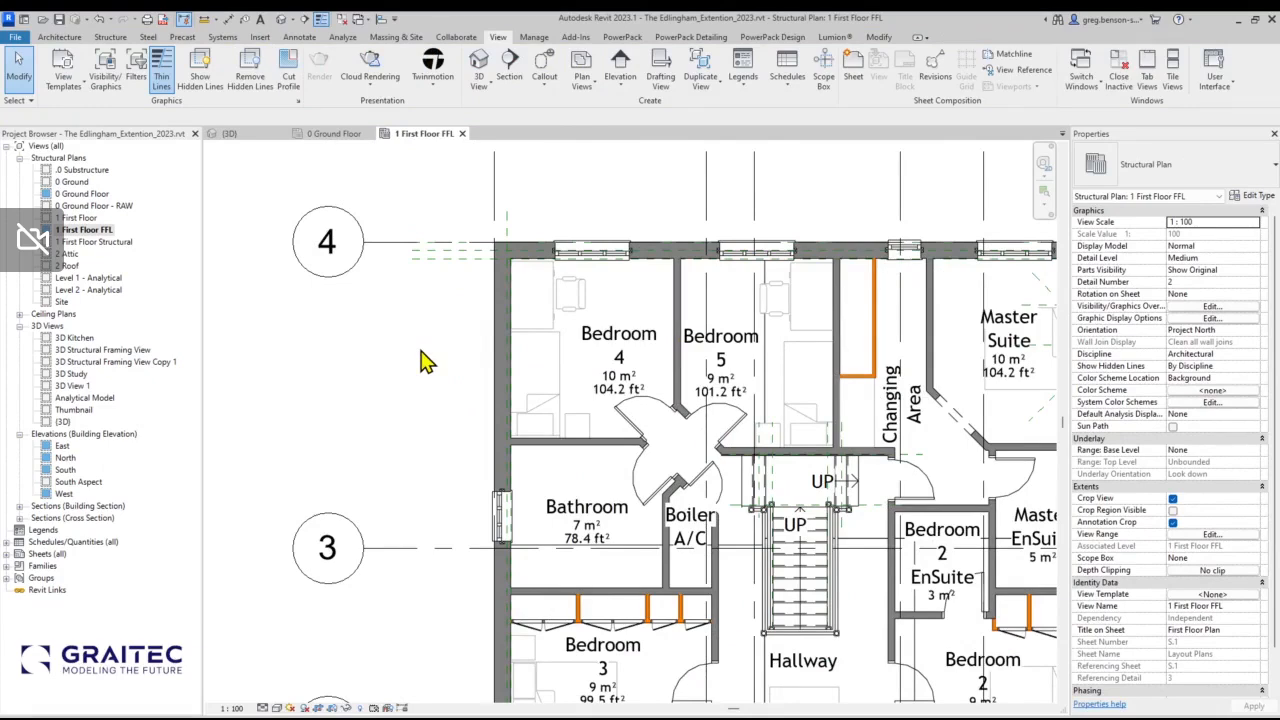
Check the 0 Ground Floor plan, then assign the Plan Shaded view template to the 1 First Floor FFL plan.
click(340, 134)
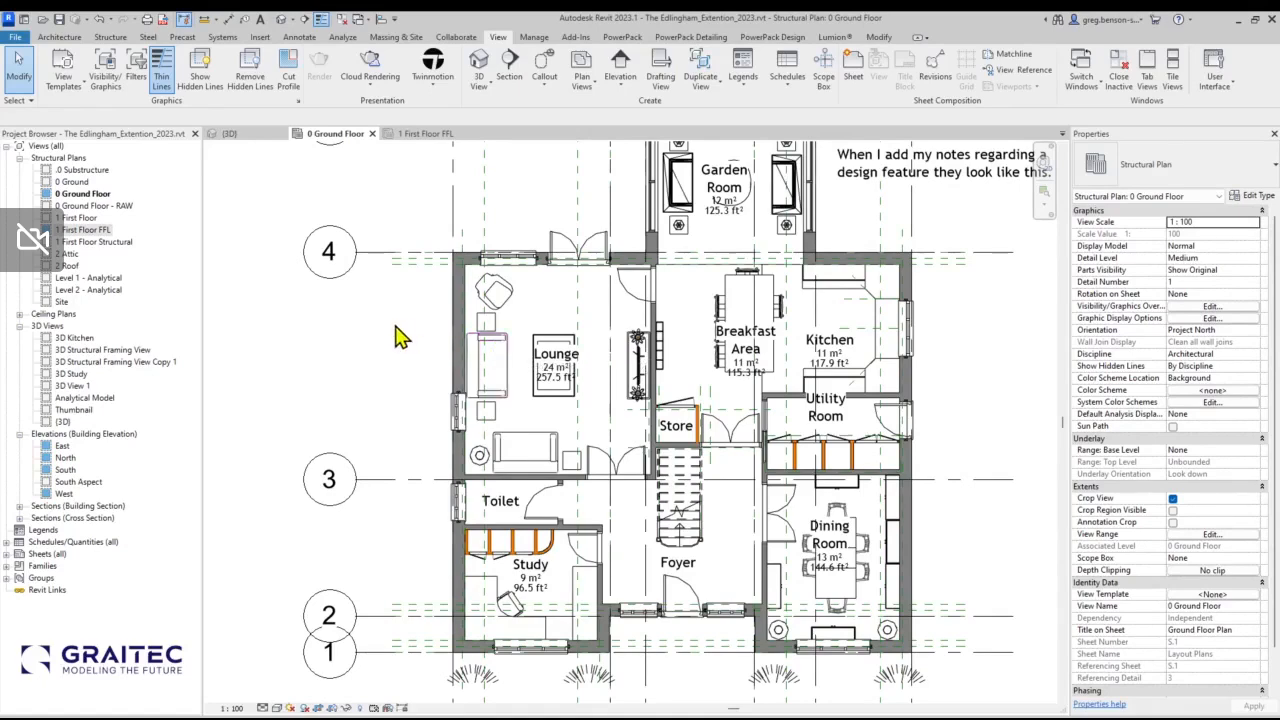
middle_drag(403, 334, 391, 278)
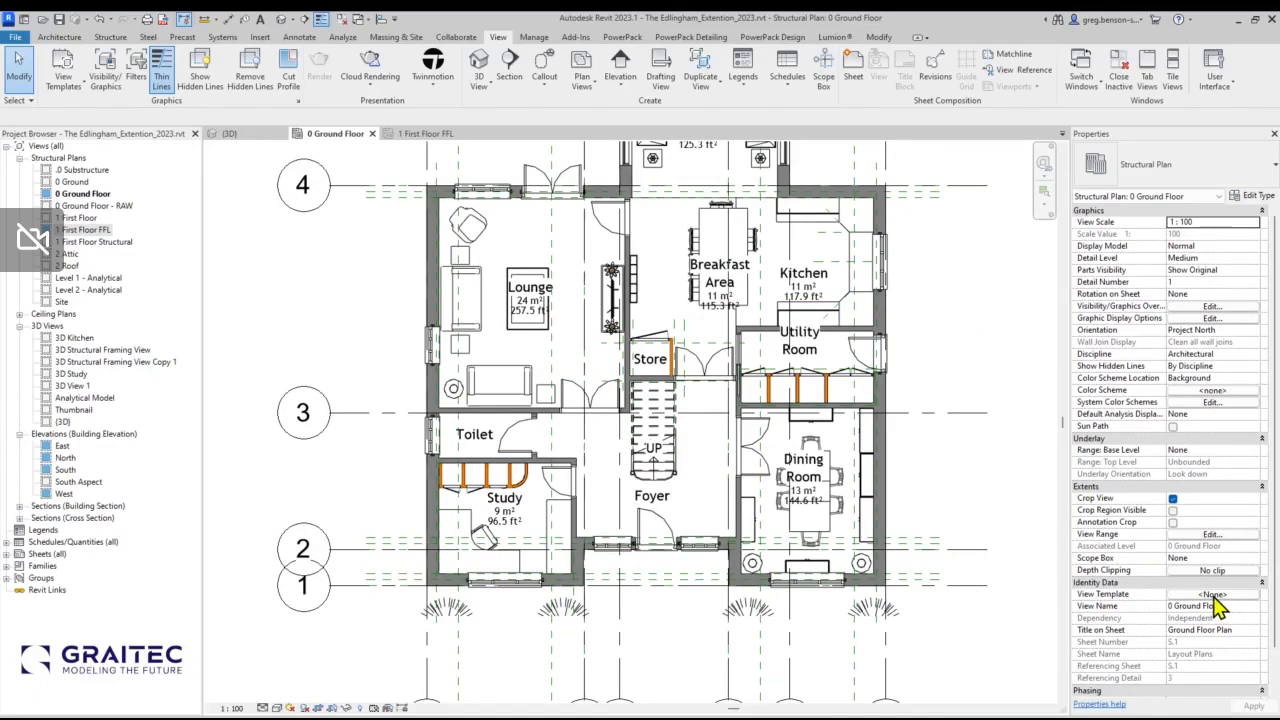
click(418, 140)
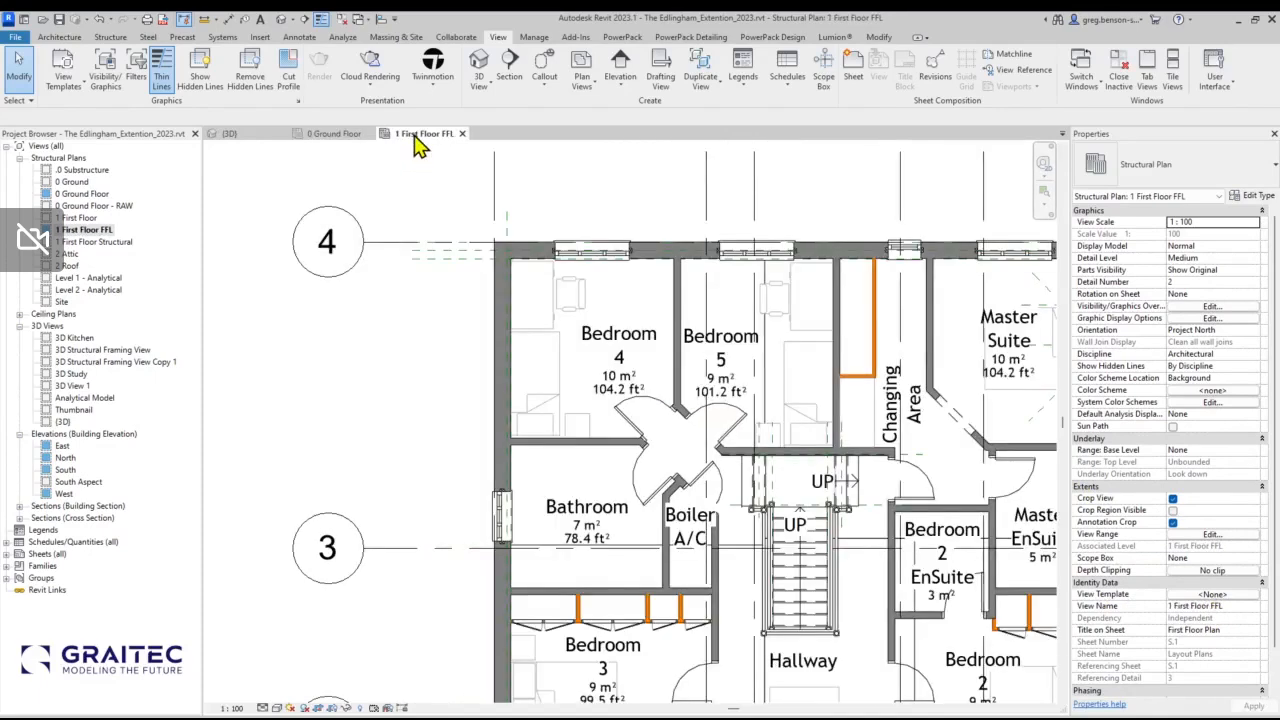
middle_drag(758, 444, 585, 368)
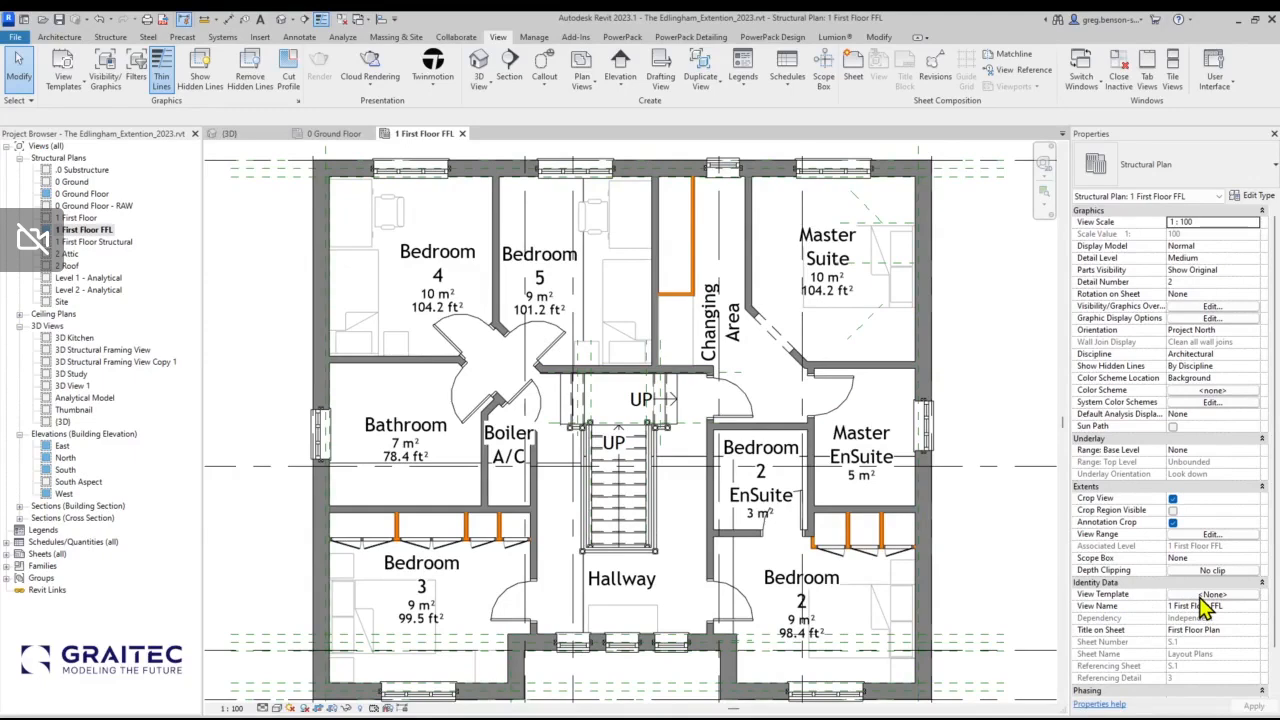
click(1206, 594)
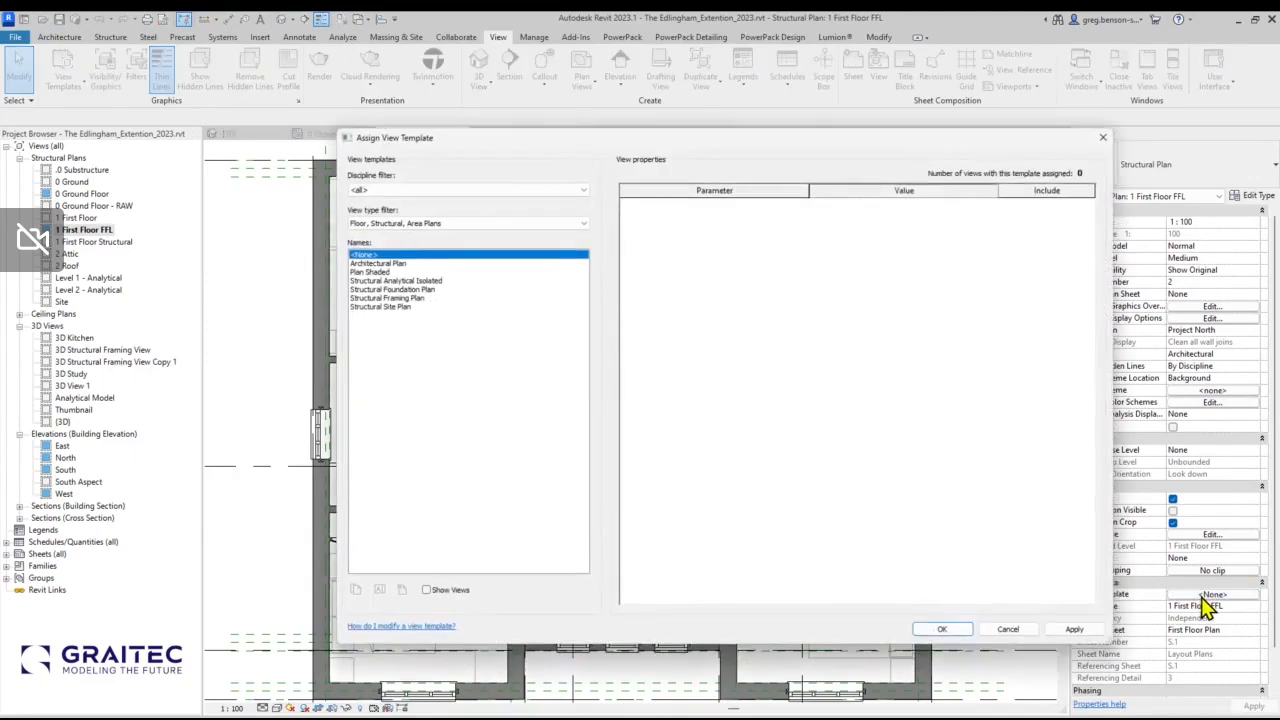
click(368, 272)
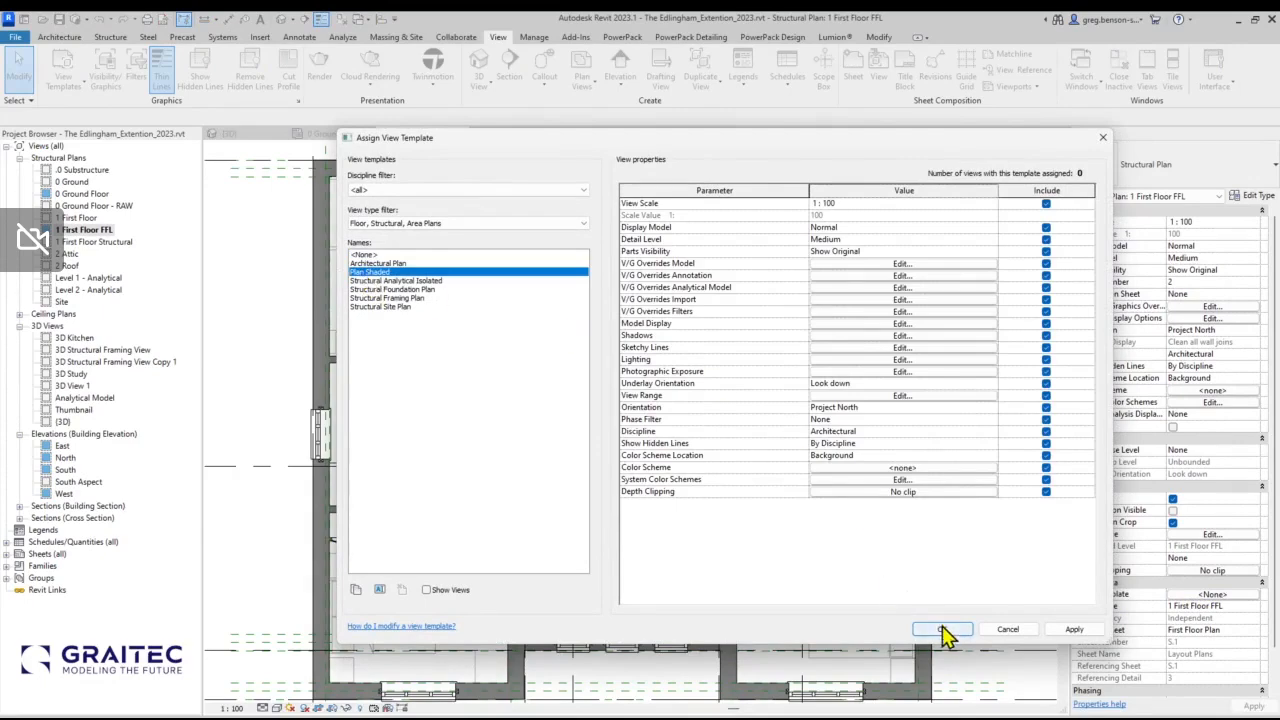
click(942, 630)
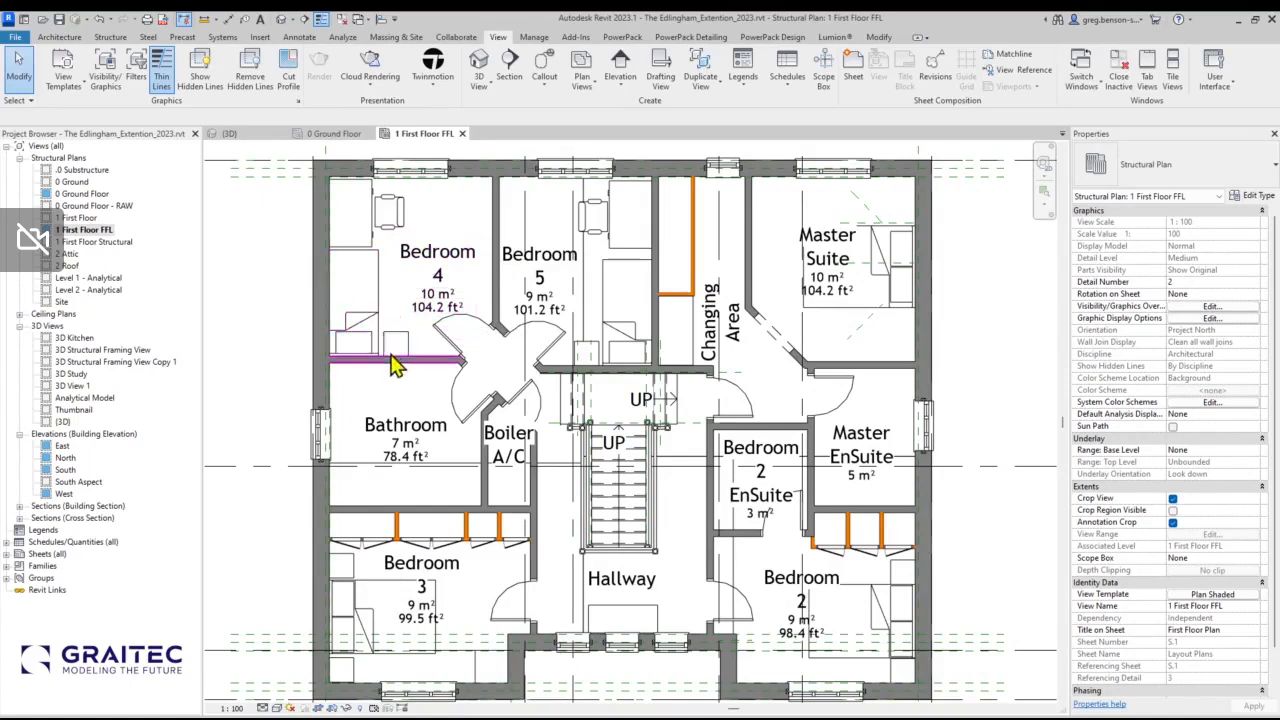
Check which graphic override options are available for the single bed in Bedroom 4, then deselect it.
click(378, 316)
right_click(378, 316)
mouse_move(440, 383)
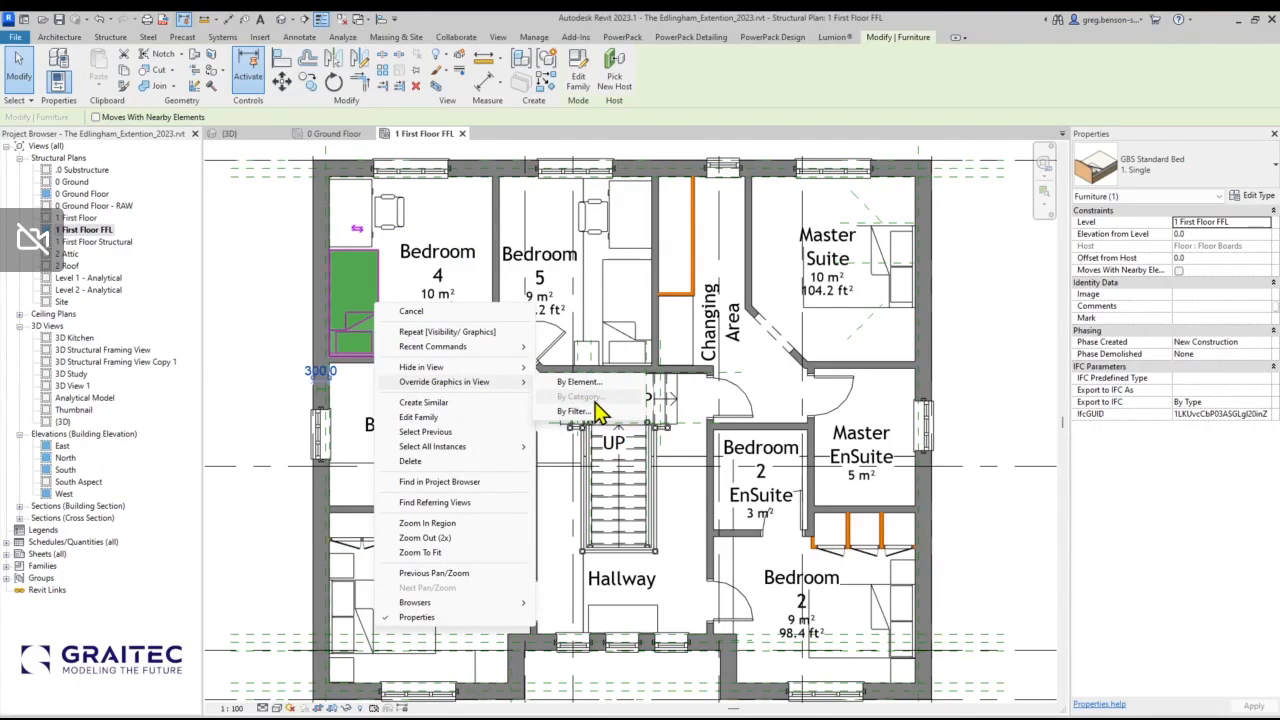
key(Escape)
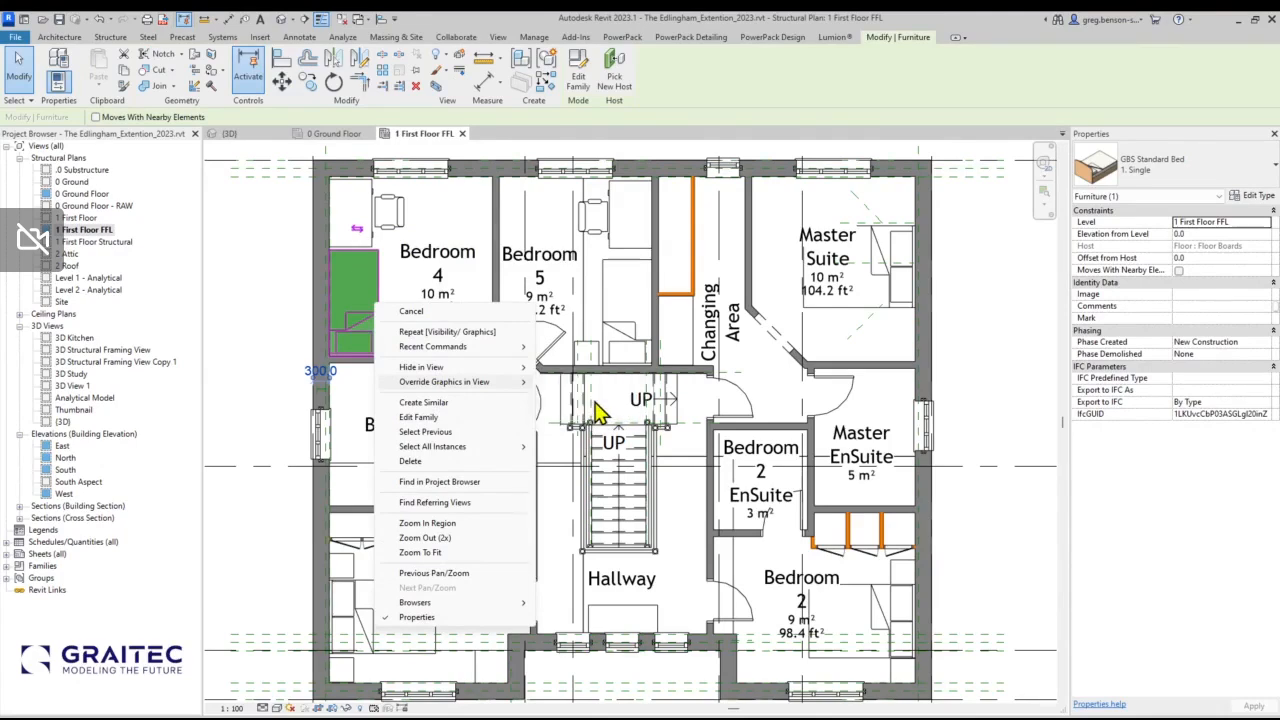
key(Escape)
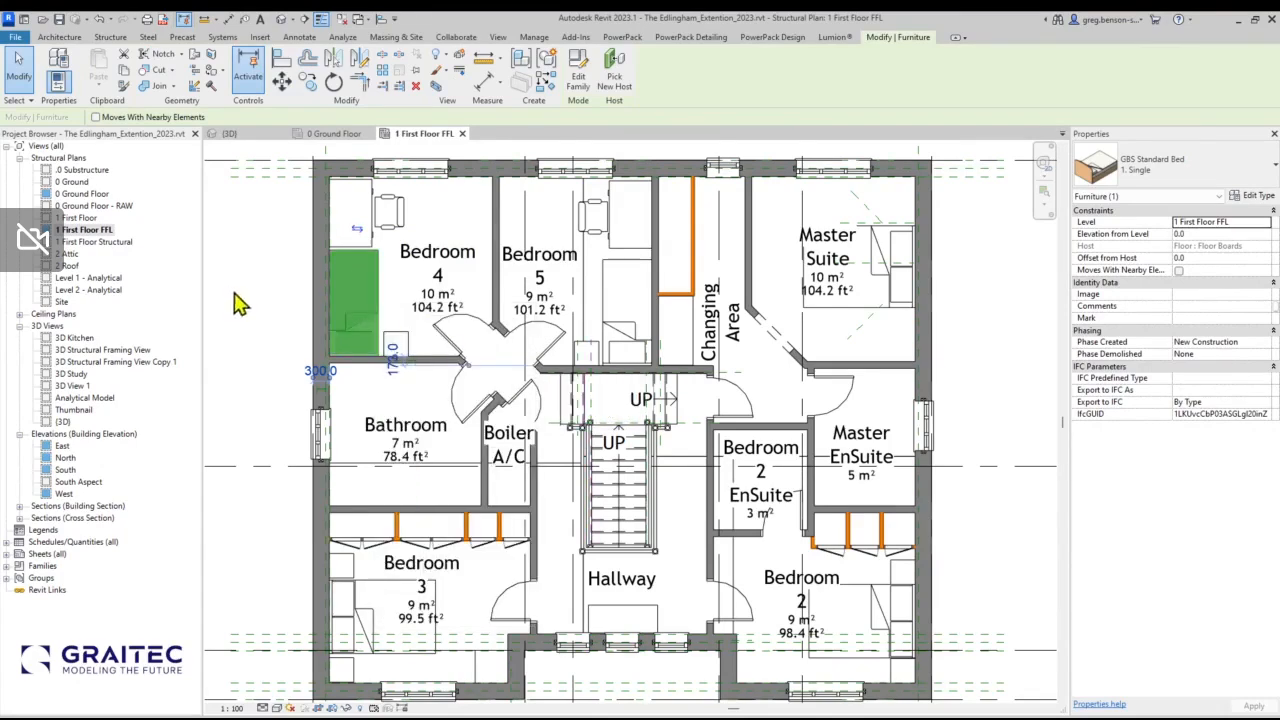
click(283, 279)
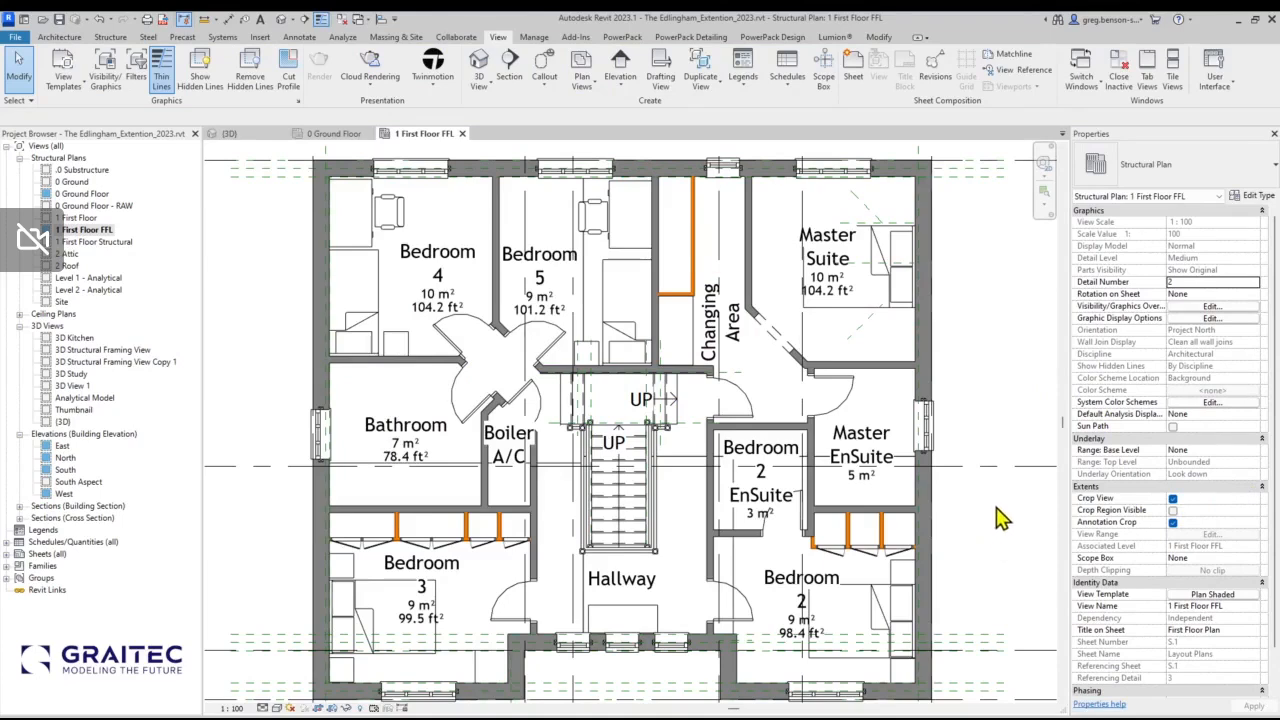
Review the properties of the view template assigned to the 1 First Floor FFL plan, then cancel without changes.
right_click(70, 235)
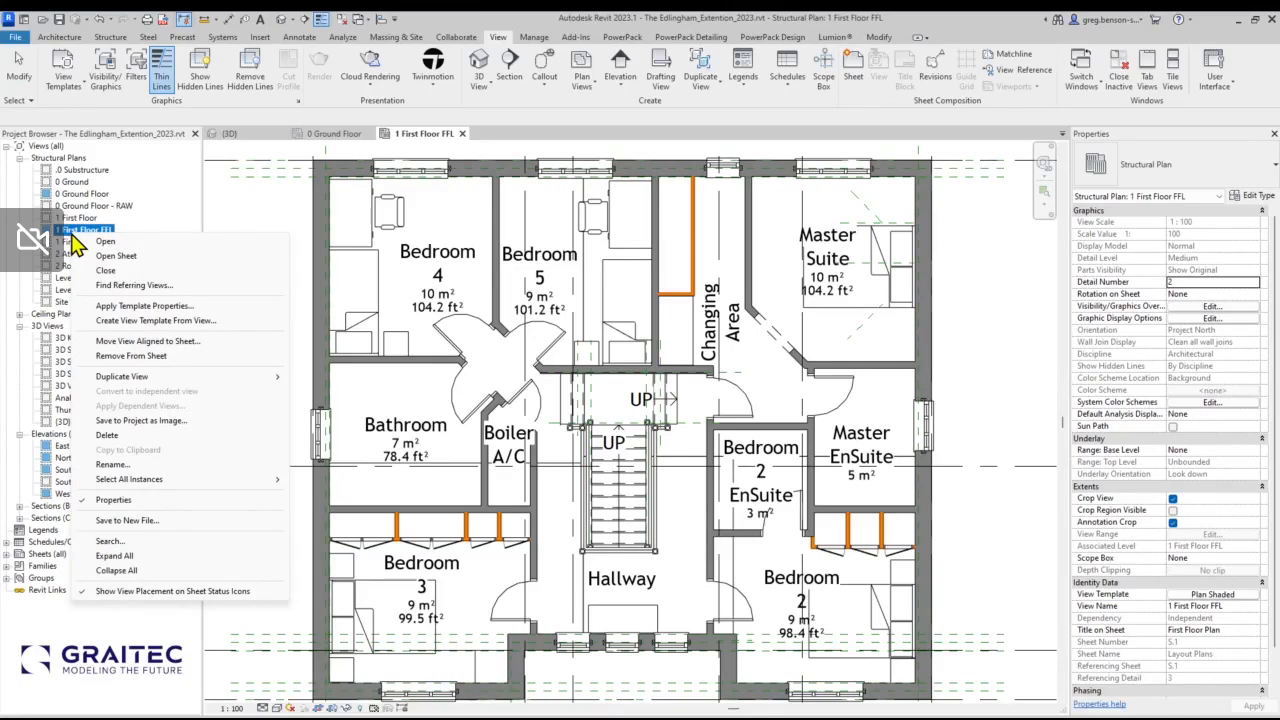
click(298, 218)
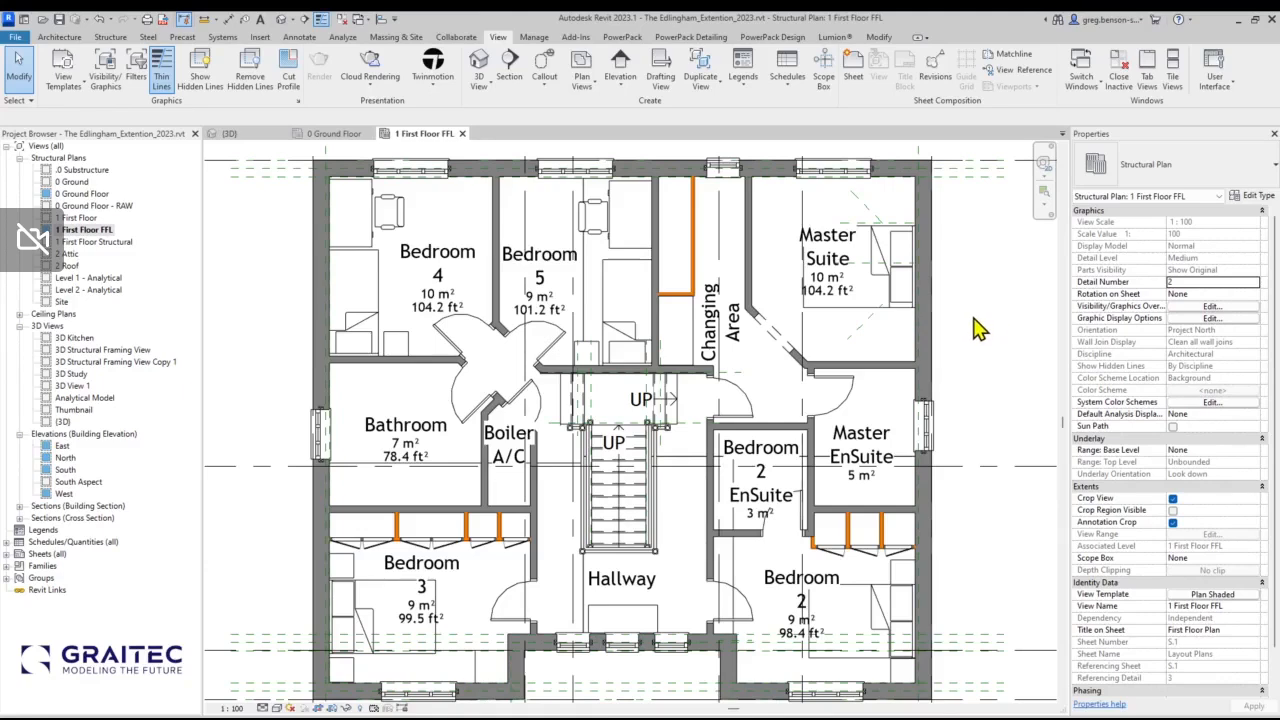
click(1212, 596)
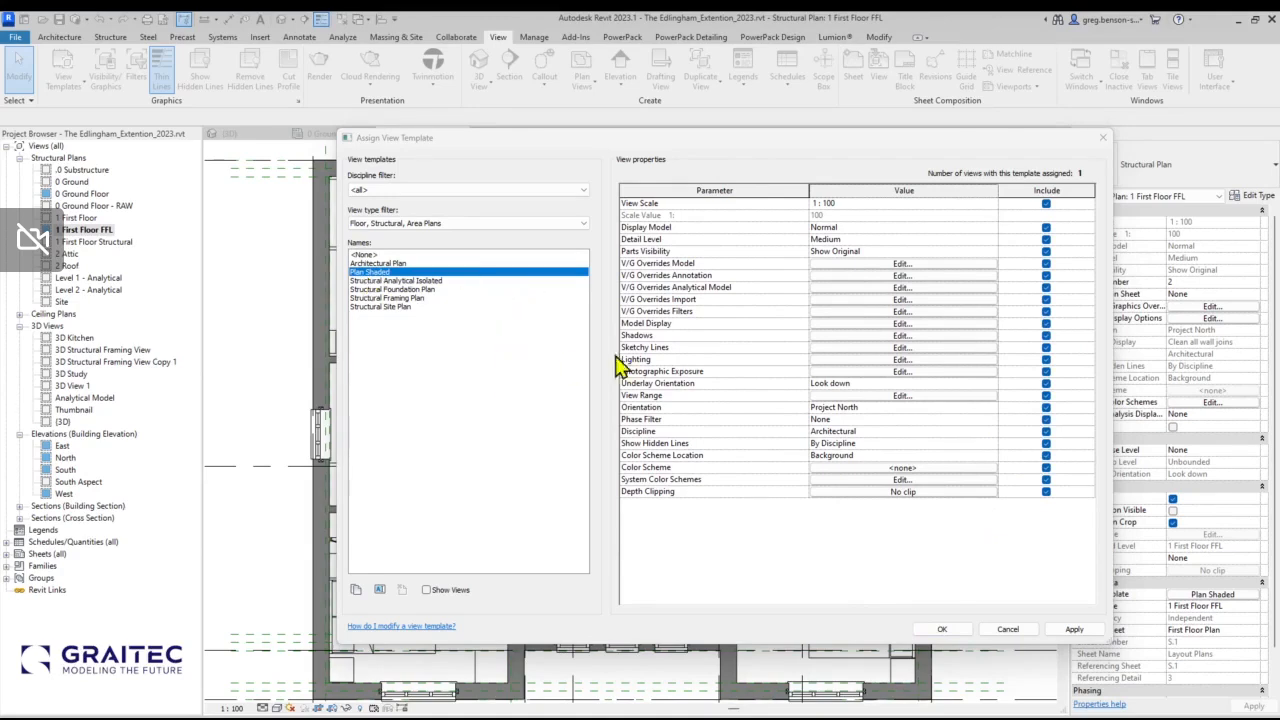
click(1014, 631)
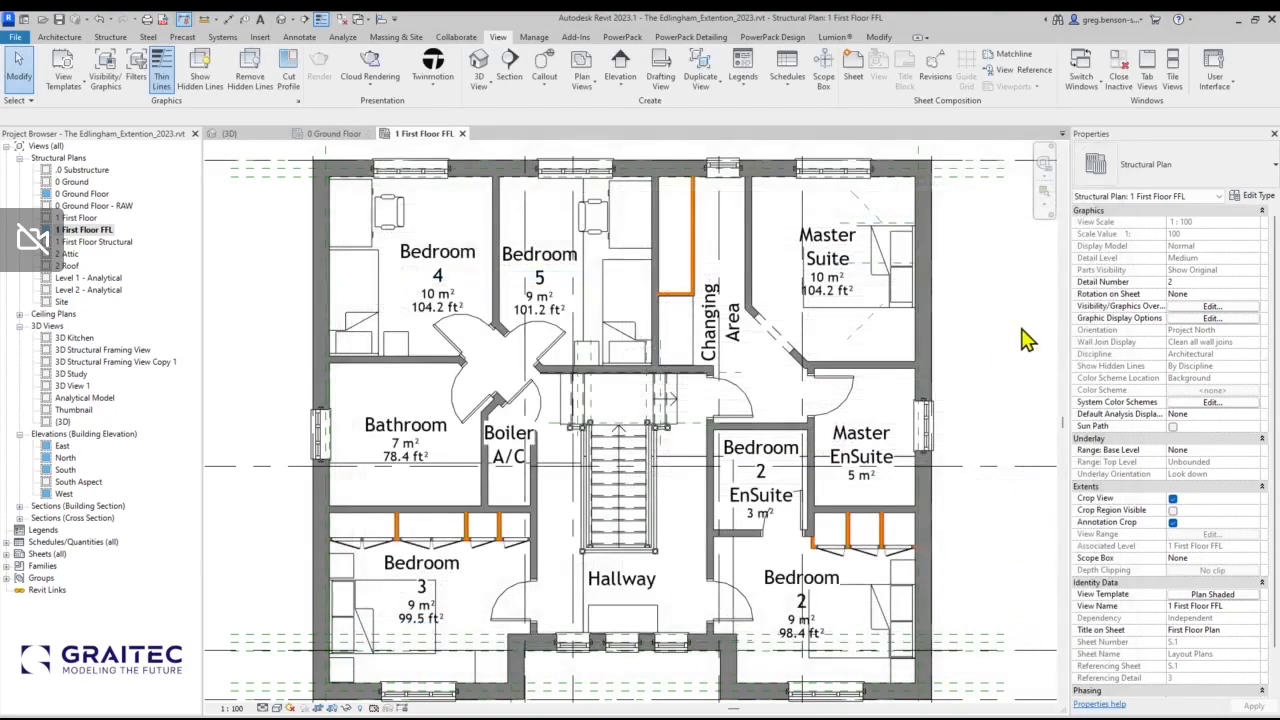
Close the 3D view, tile the 1 First Floor FFL and 0 Ground Floor plans side by side, and fit both to their windows.
middle_drag(275, 360, 305, 368)
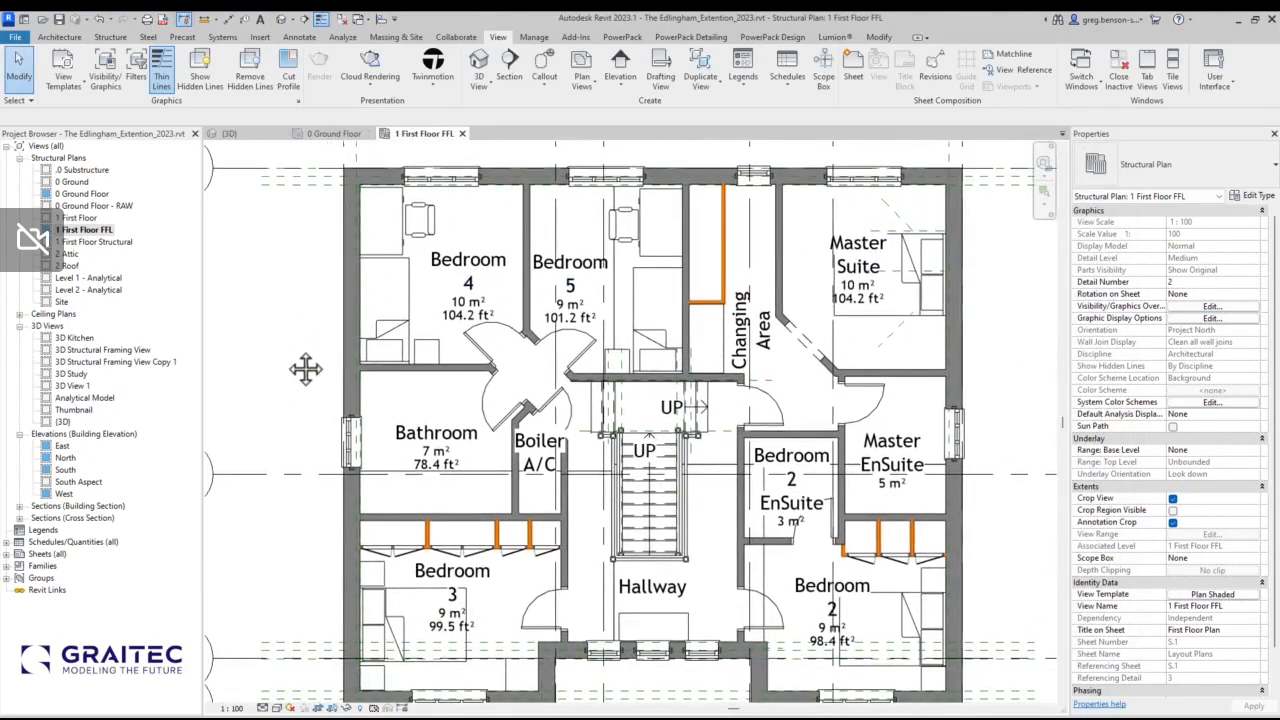
scroll(288, 360, down, 4)
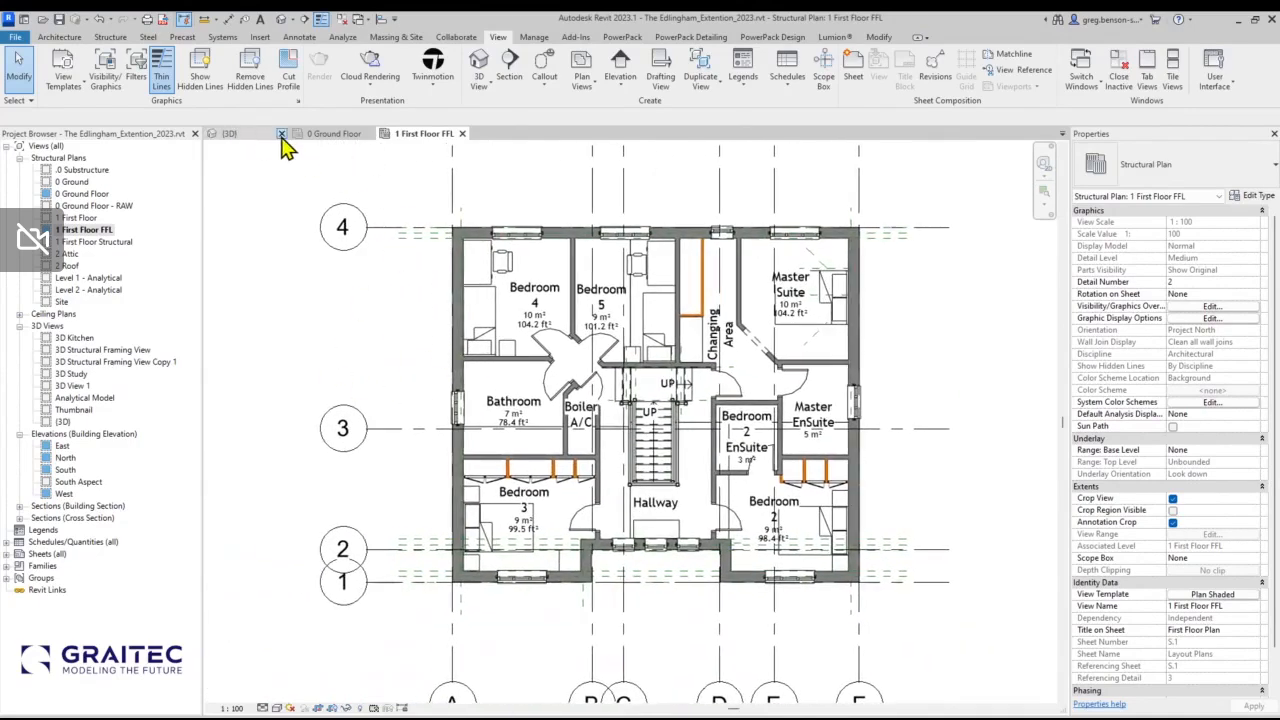
click(281, 134)
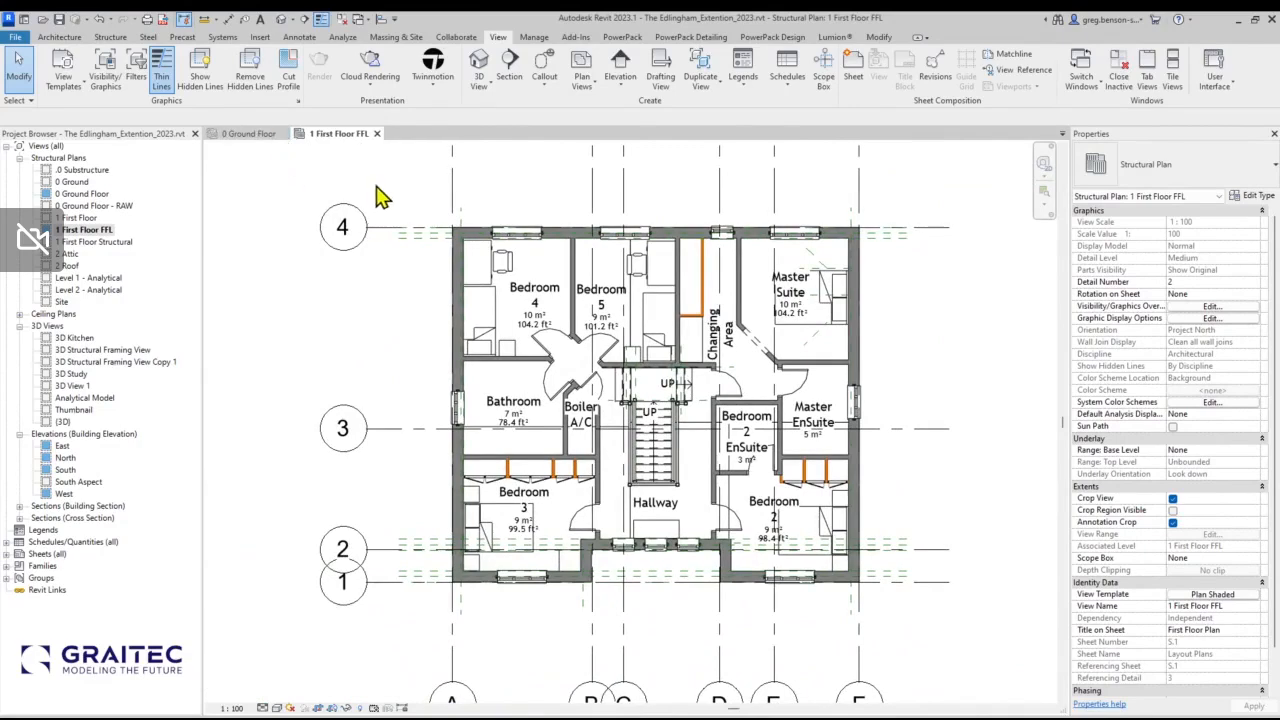
key(w)
key(t)
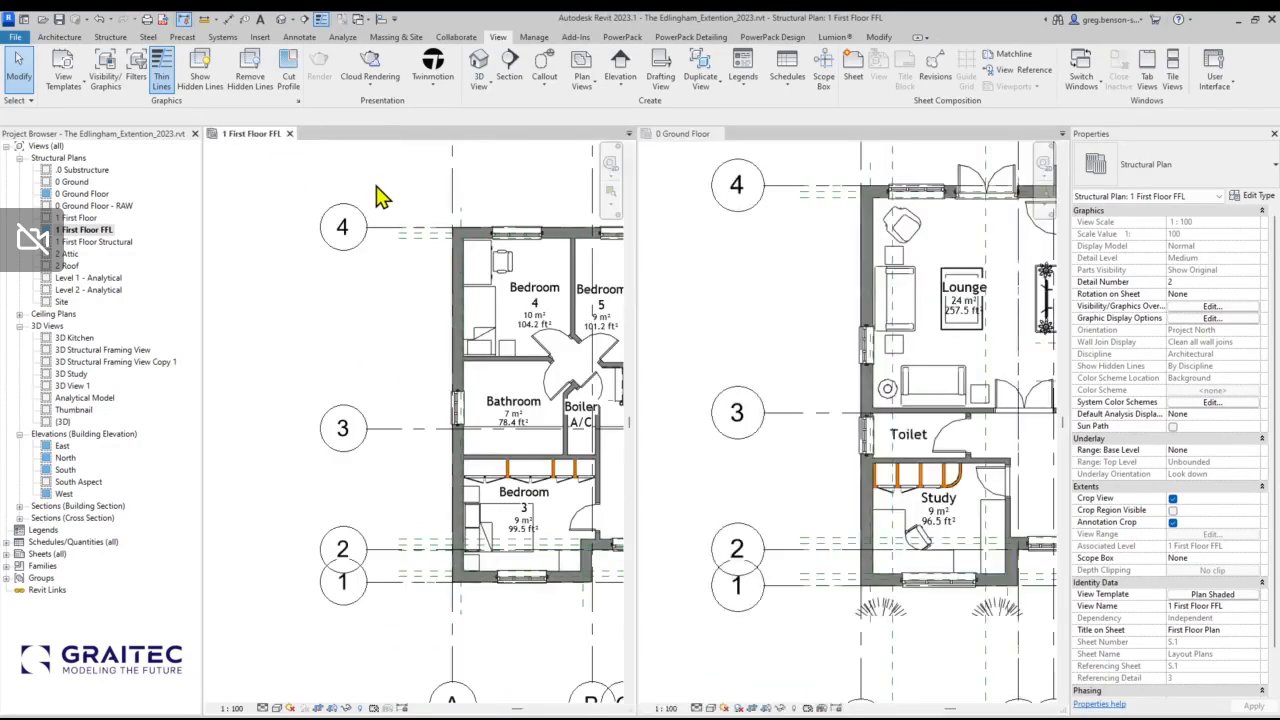
key(z)
key(a)
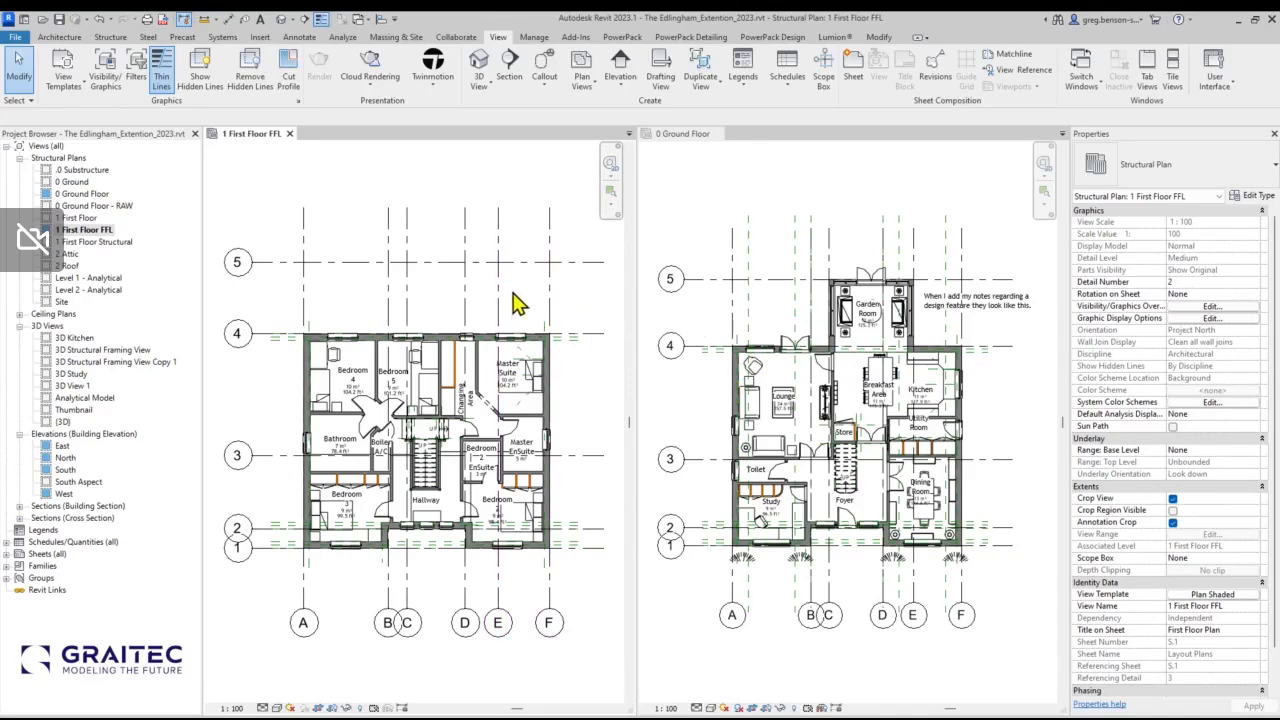
Assign the Plan Shaded view template to the 0 Ground Floor plan and make the 1 First Floor FFL plan active again.
click(723, 251)
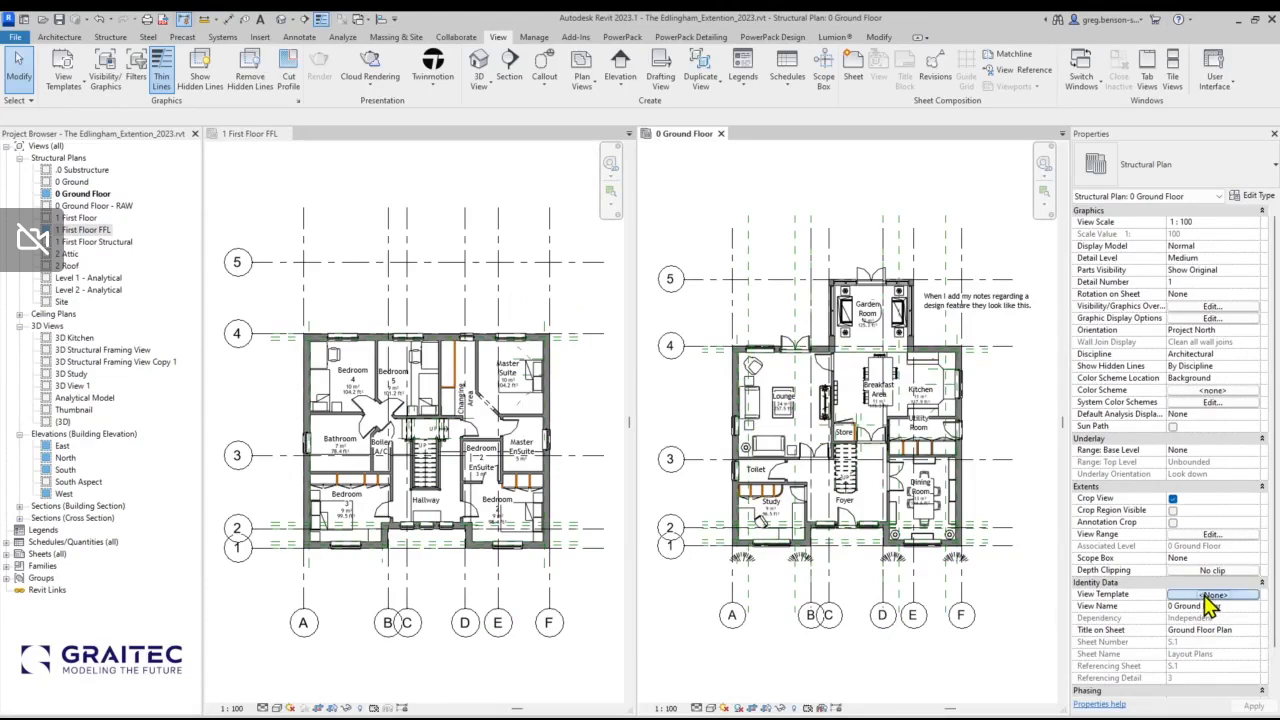
click(1210, 596)
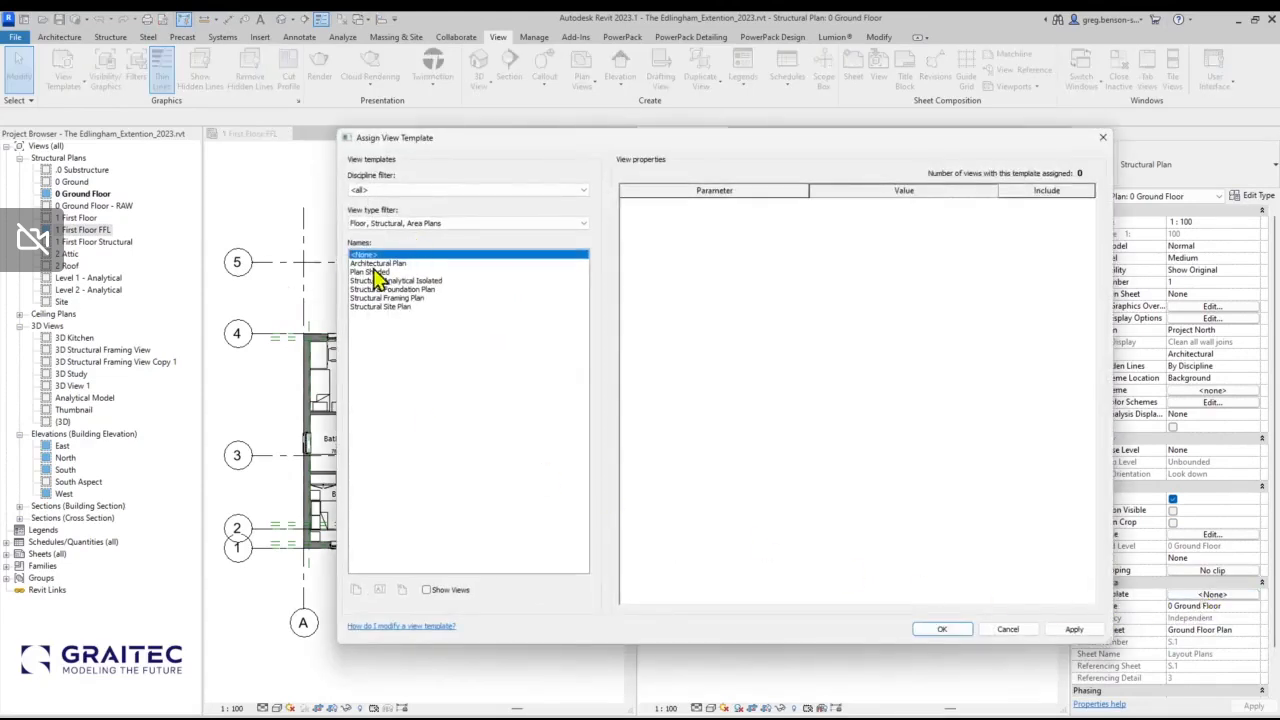
click(372, 272)
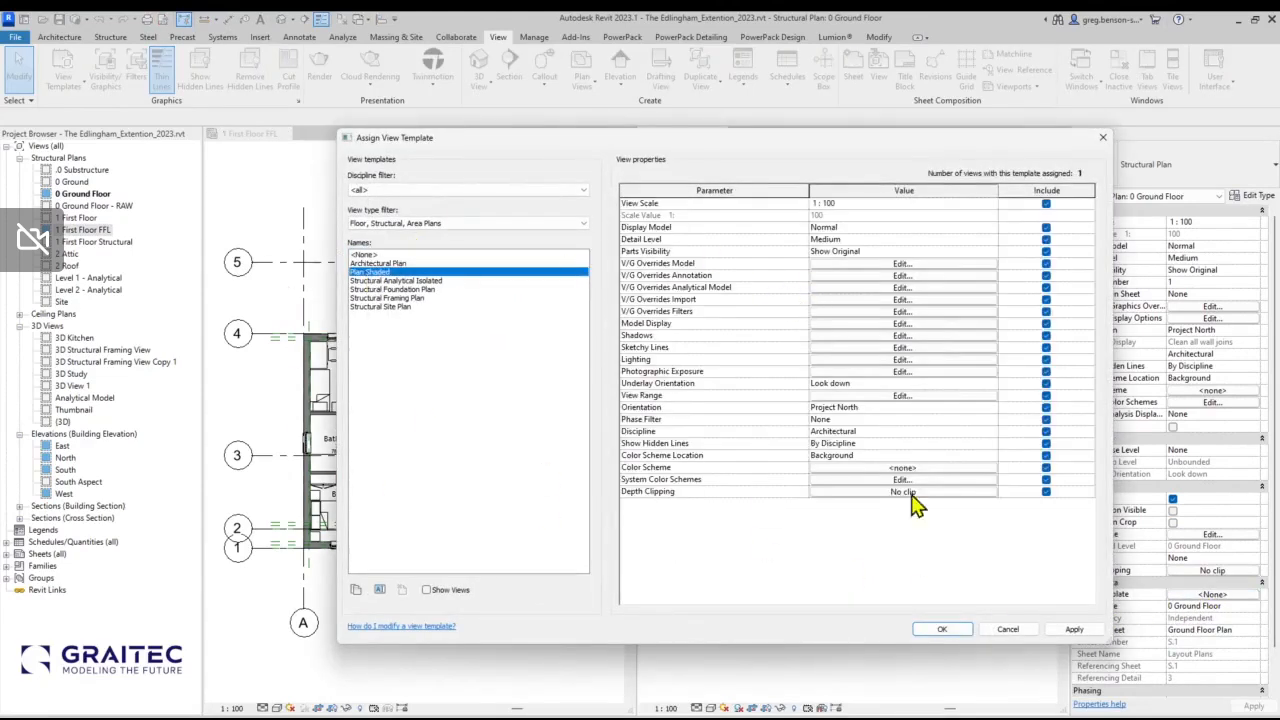
click(1073, 630)
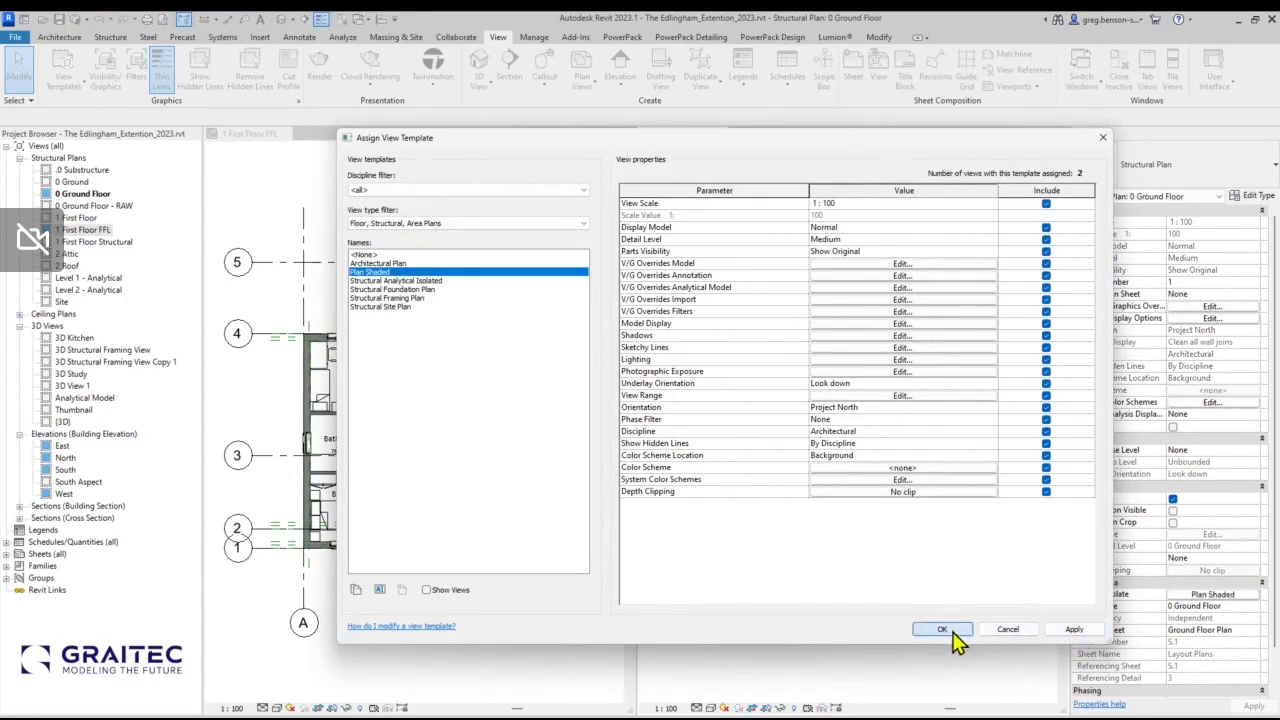
click(942, 630)
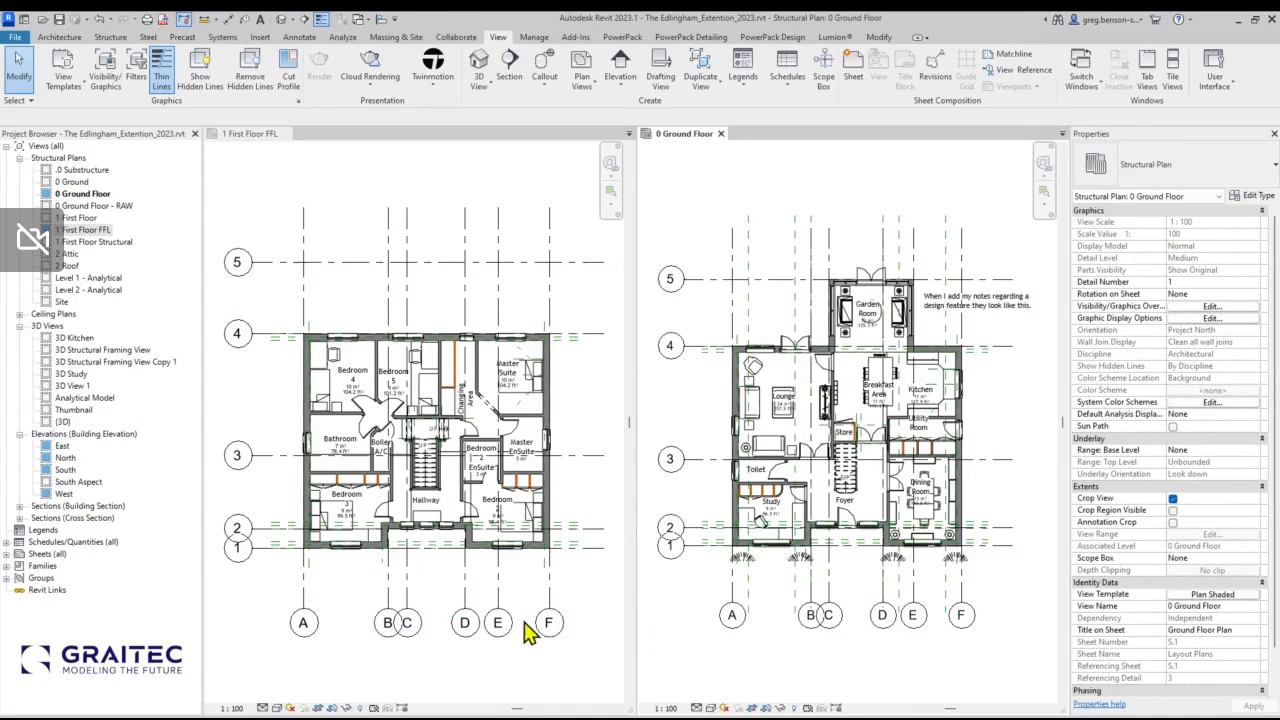
click(575, 598)
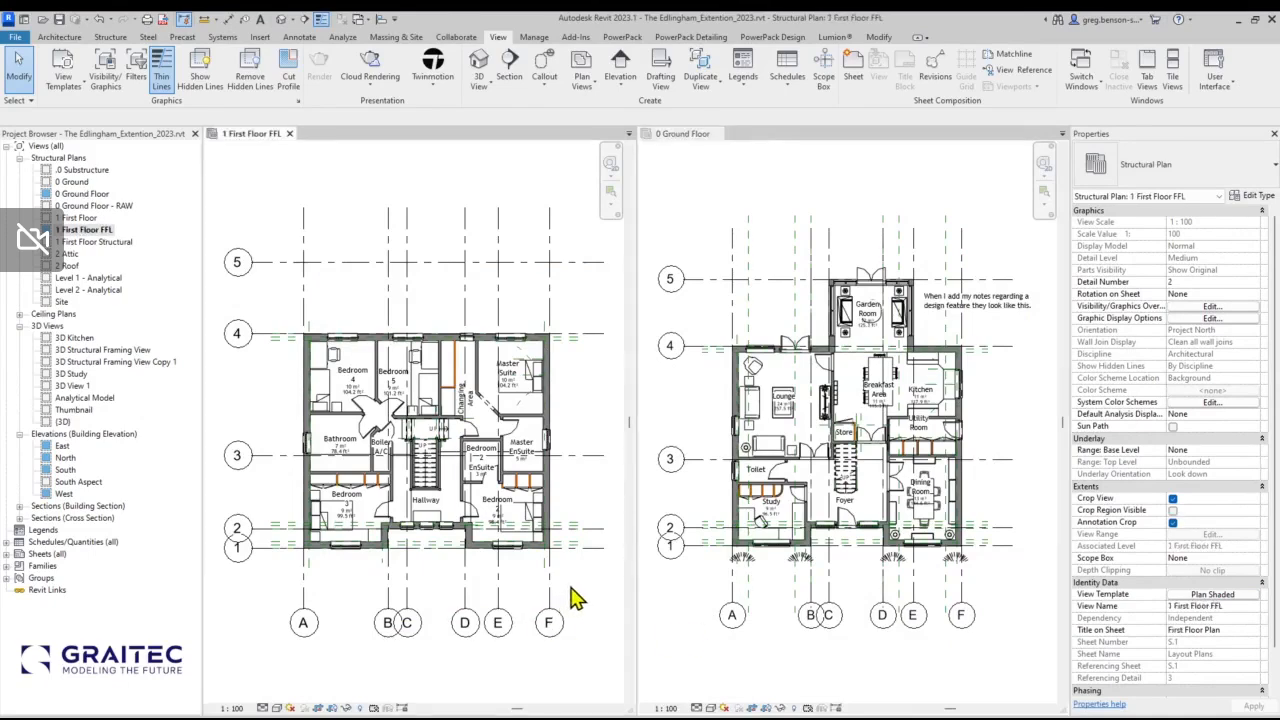
Set the view scale to 1:50 in the Plan Shaded view template assigned to the 0 Ground Floor plan.
click(1005, 600)
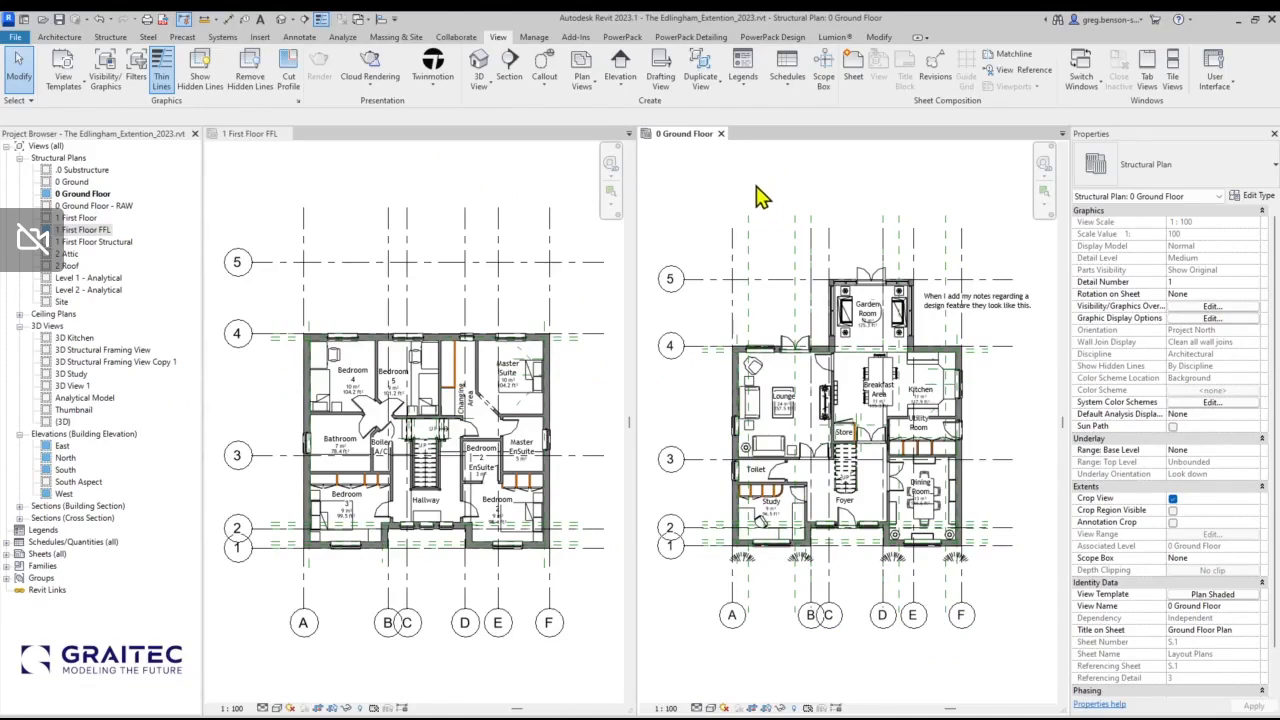
click(1197, 594)
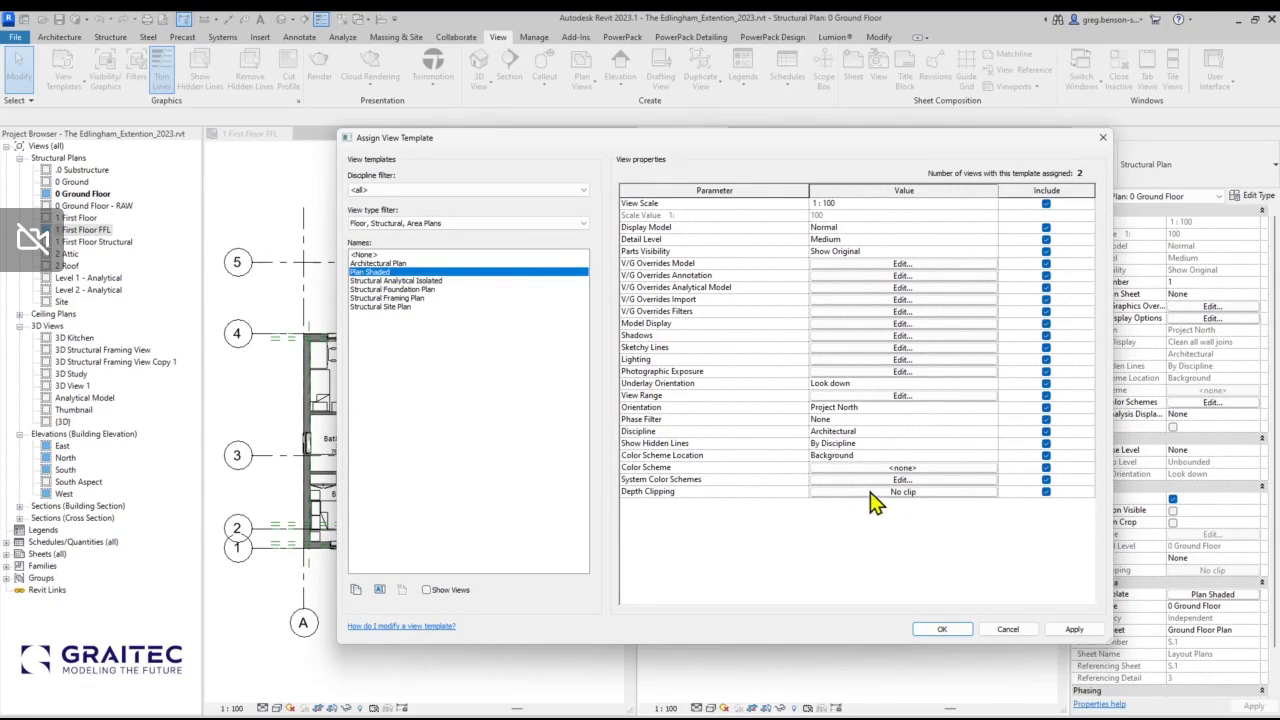
click(830, 203)
click(993, 208)
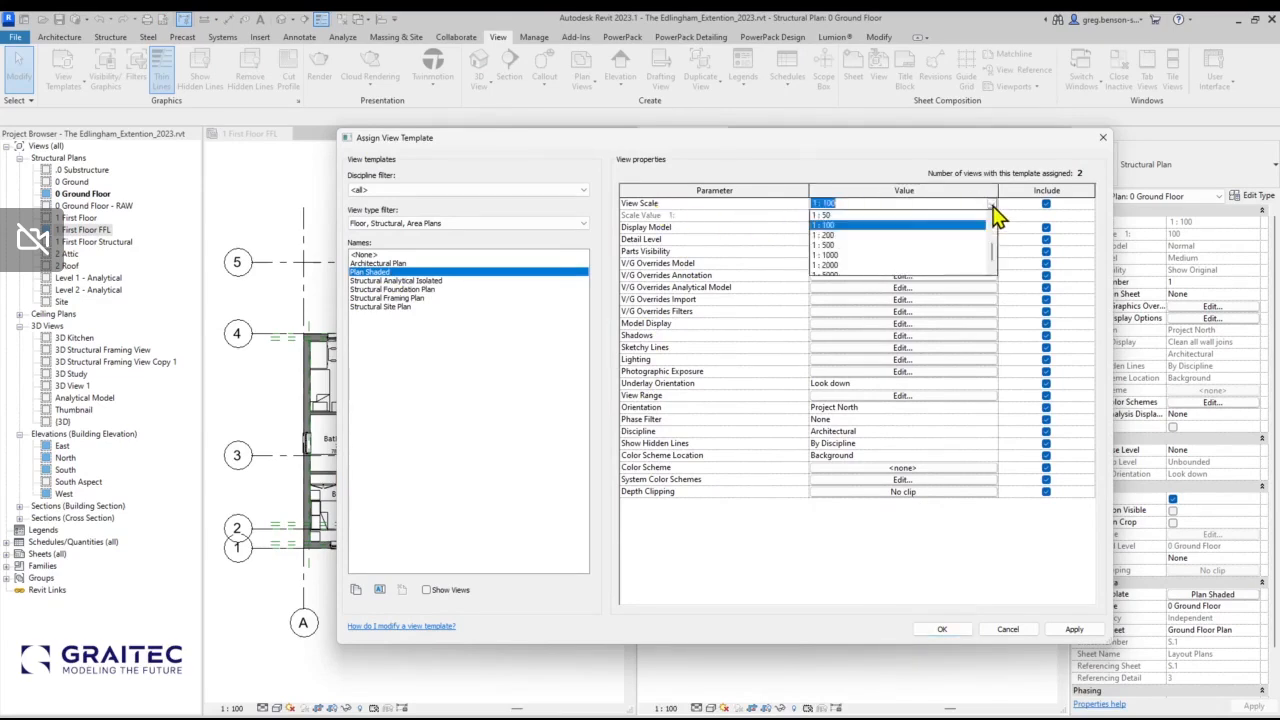
click(840, 215)
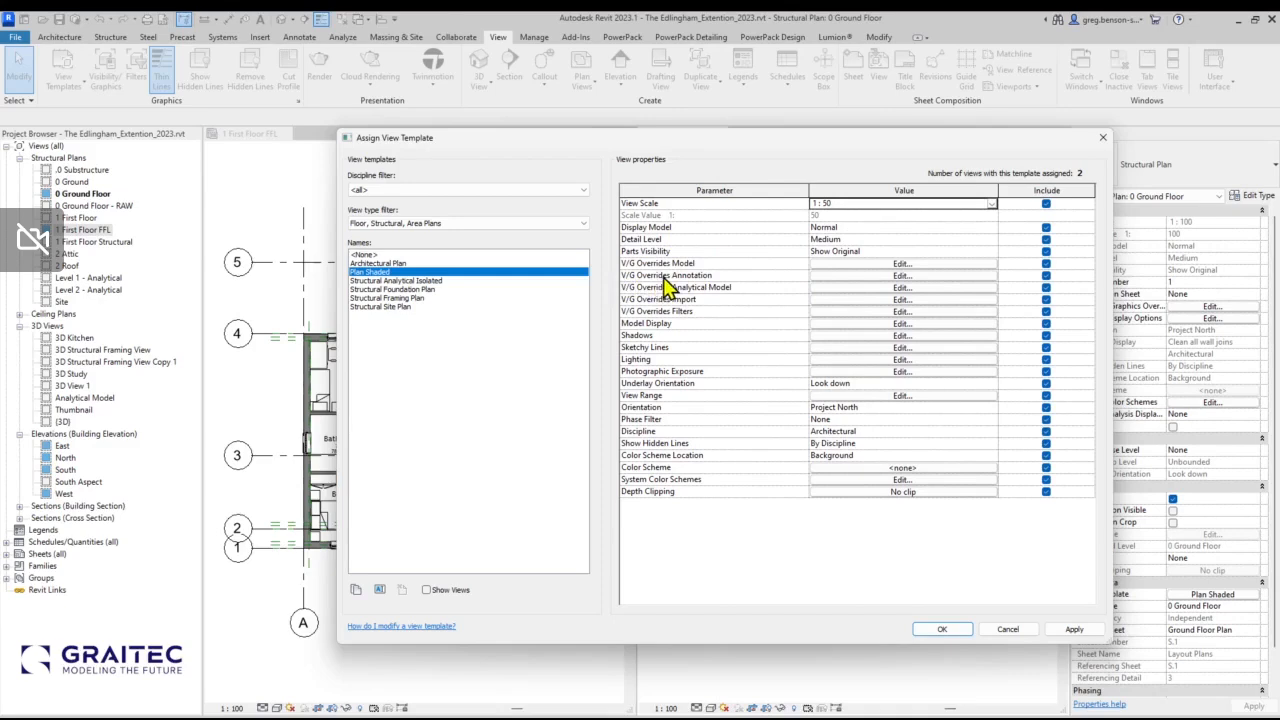
Set the Grids annotation category to halftone in the Plan Shaded template's visibility overrides.
click(887, 277)
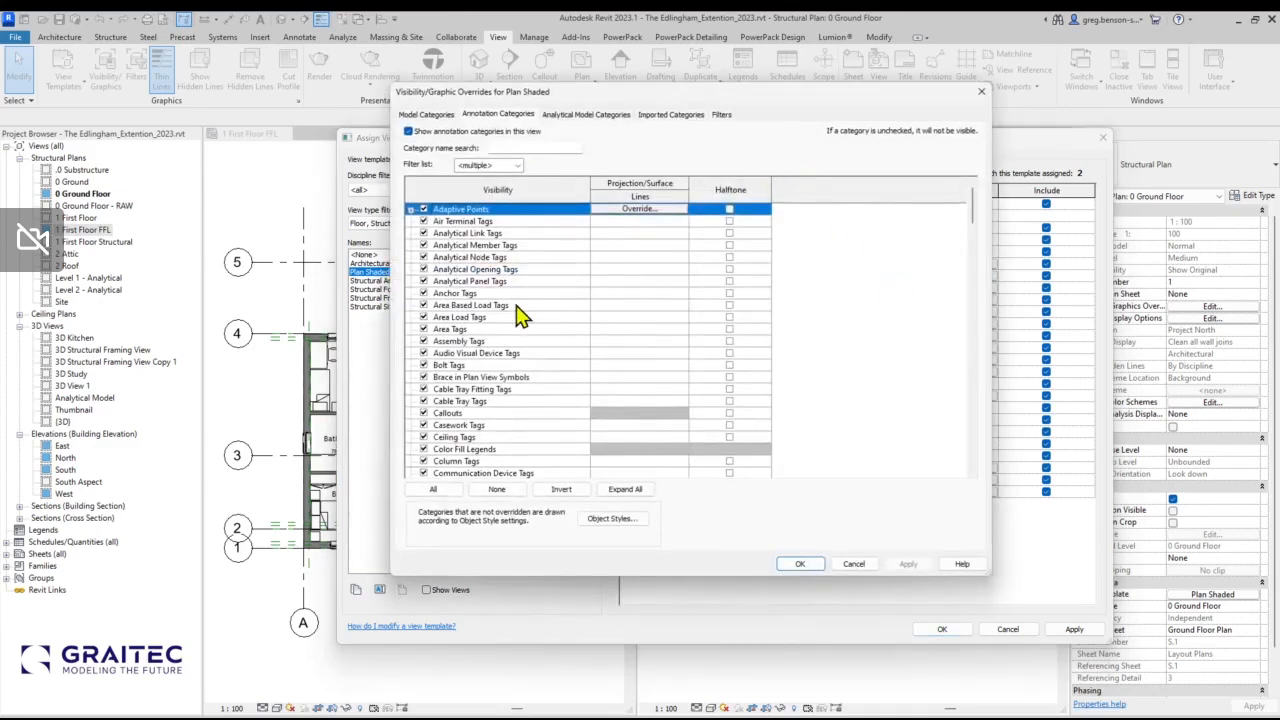
scroll(517, 300, down, 7)
scroll(518, 316, down, 9)
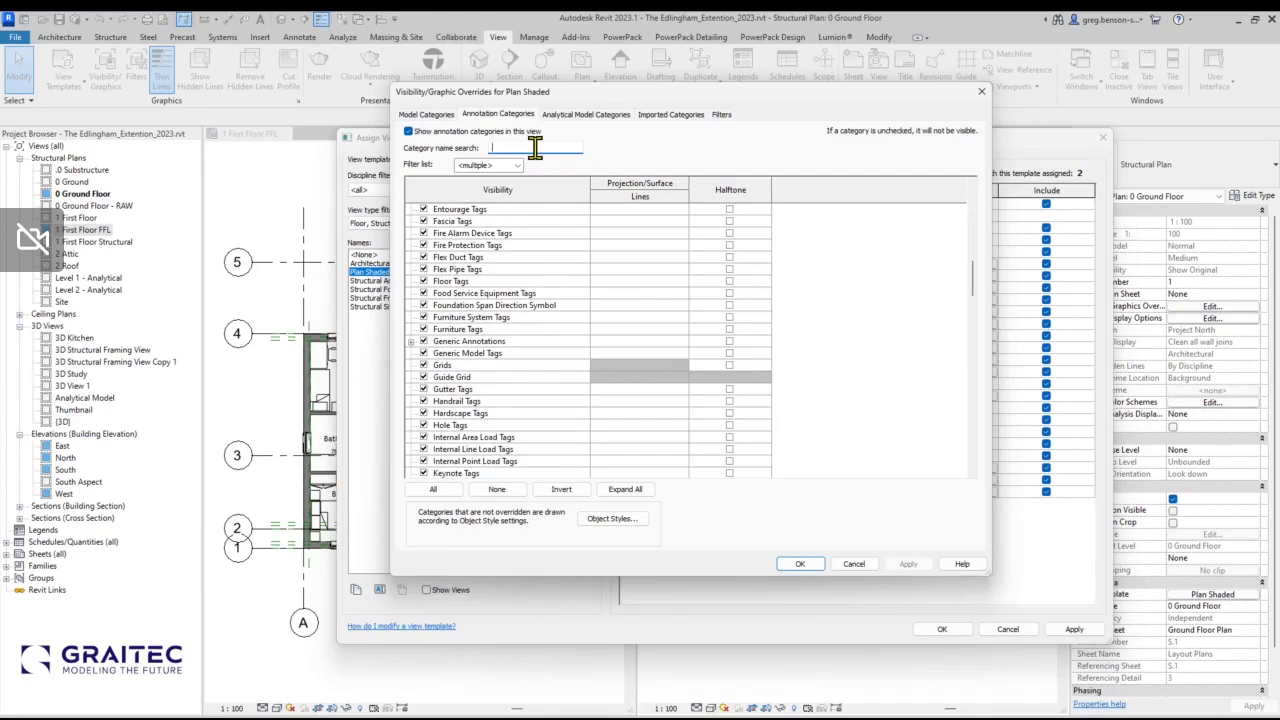
text(grid)
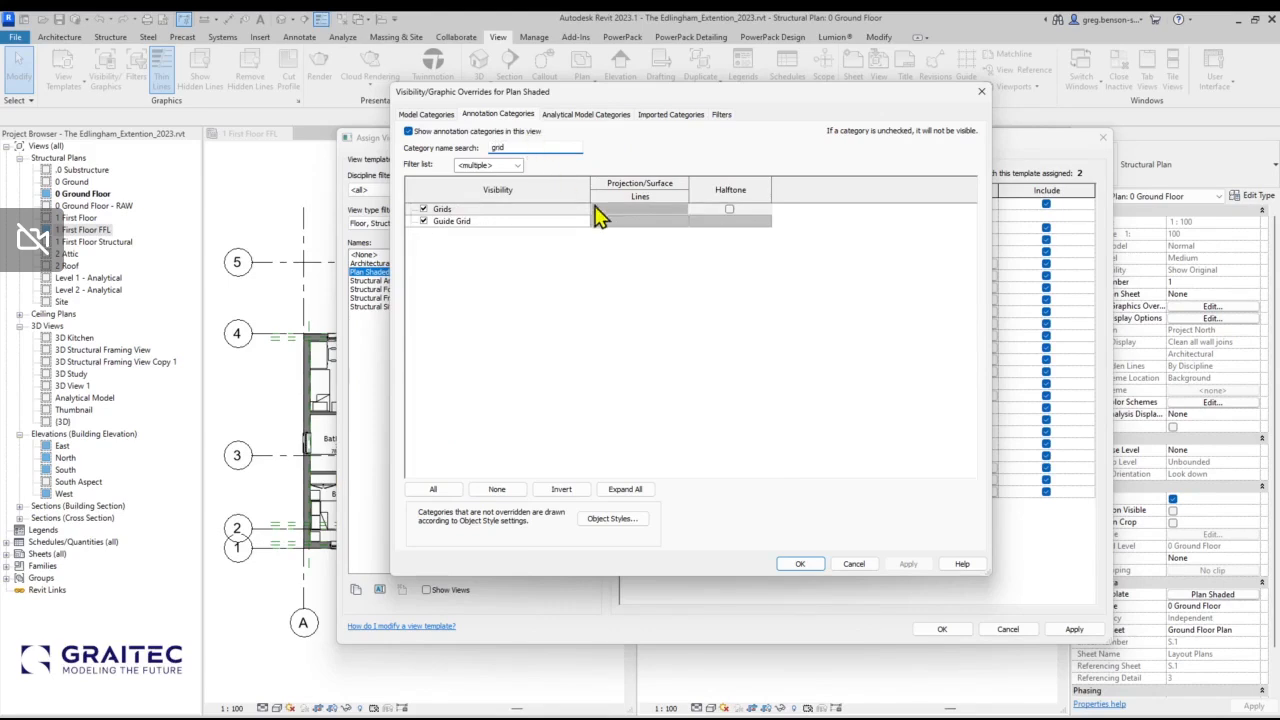
click(731, 212)
click(730, 210)
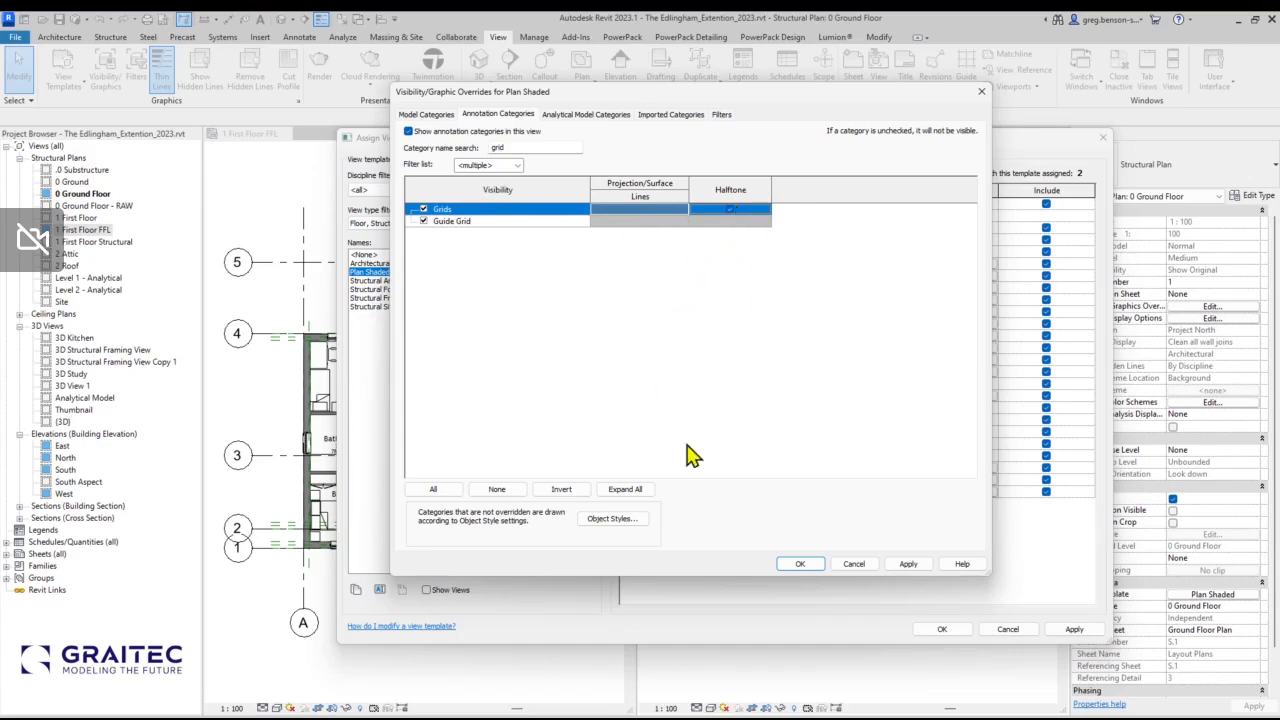
click(906, 564)
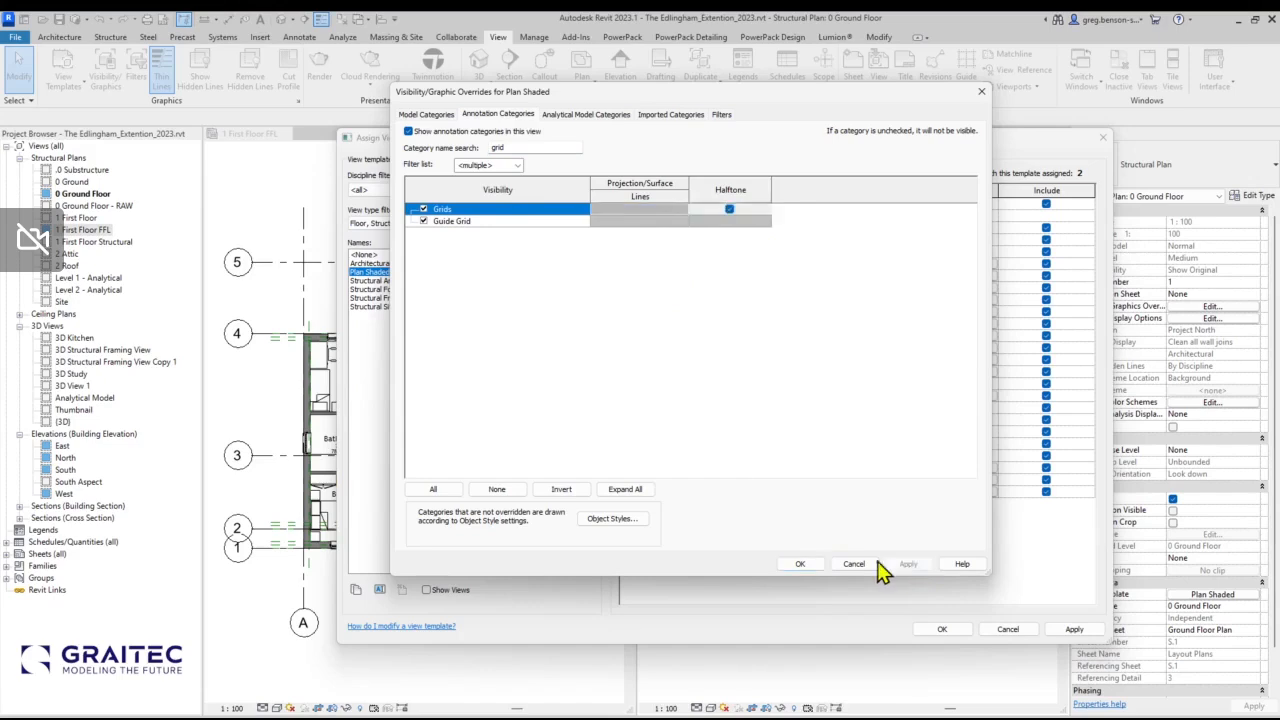
click(800, 564)
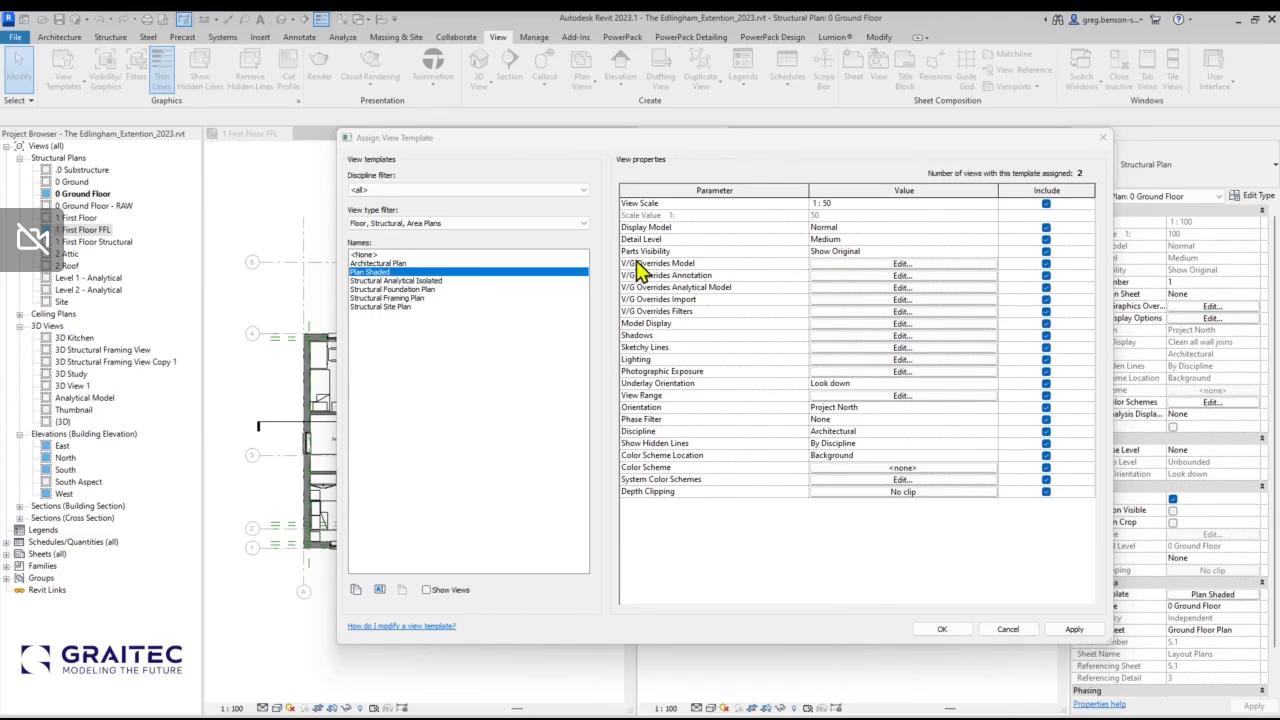
Set the Furniture model category to halftone in the Plan Shaded template's visibility overrides.
click(874, 265)
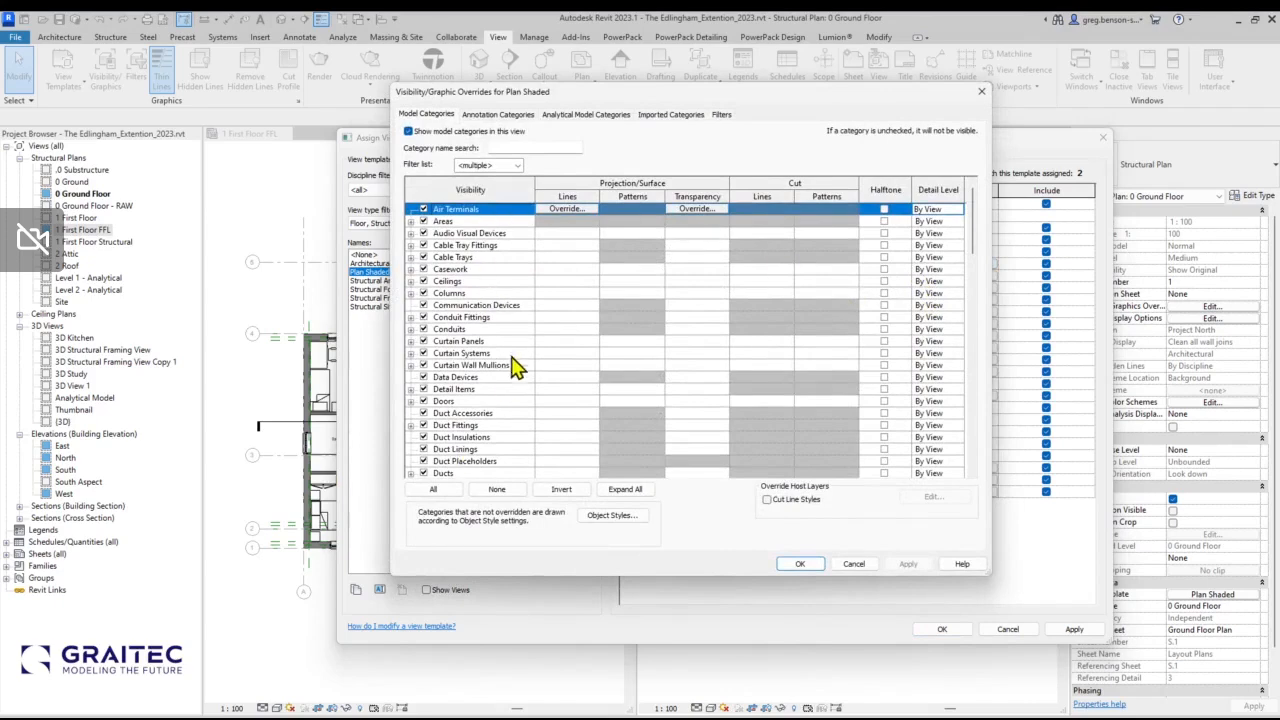
scroll(519, 360, down, 4)
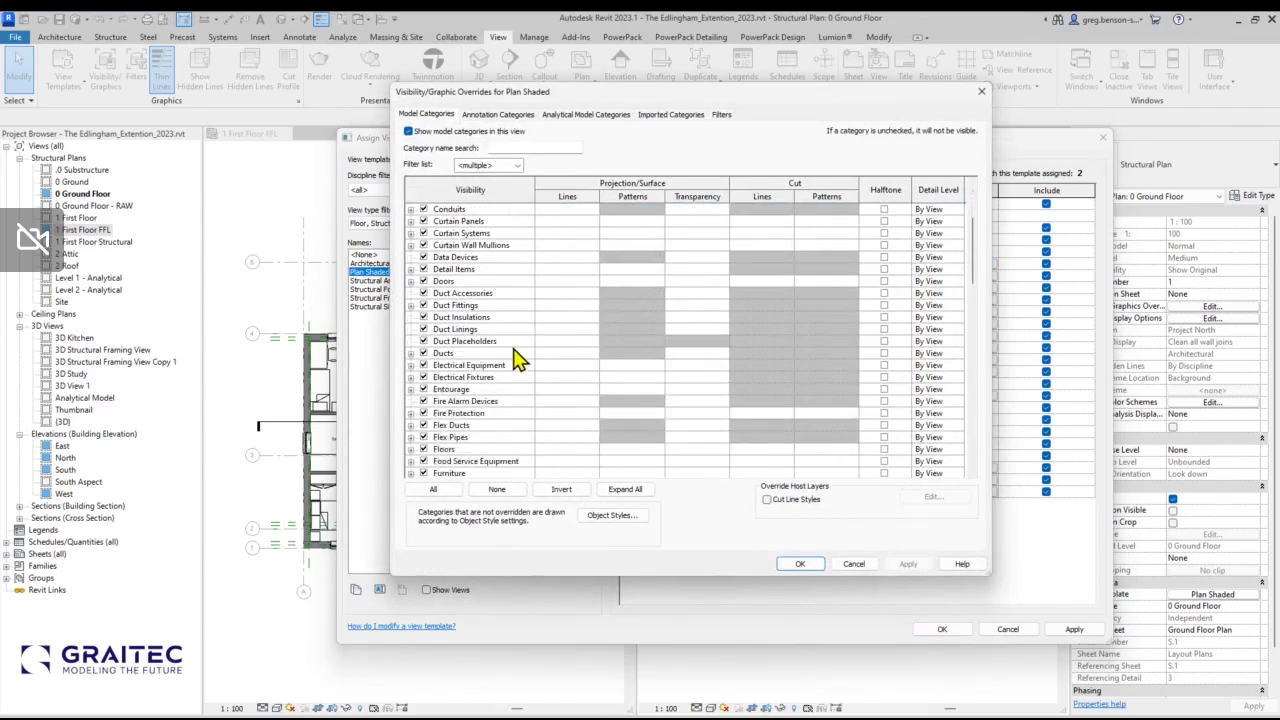
scroll(514, 349, down, 1)
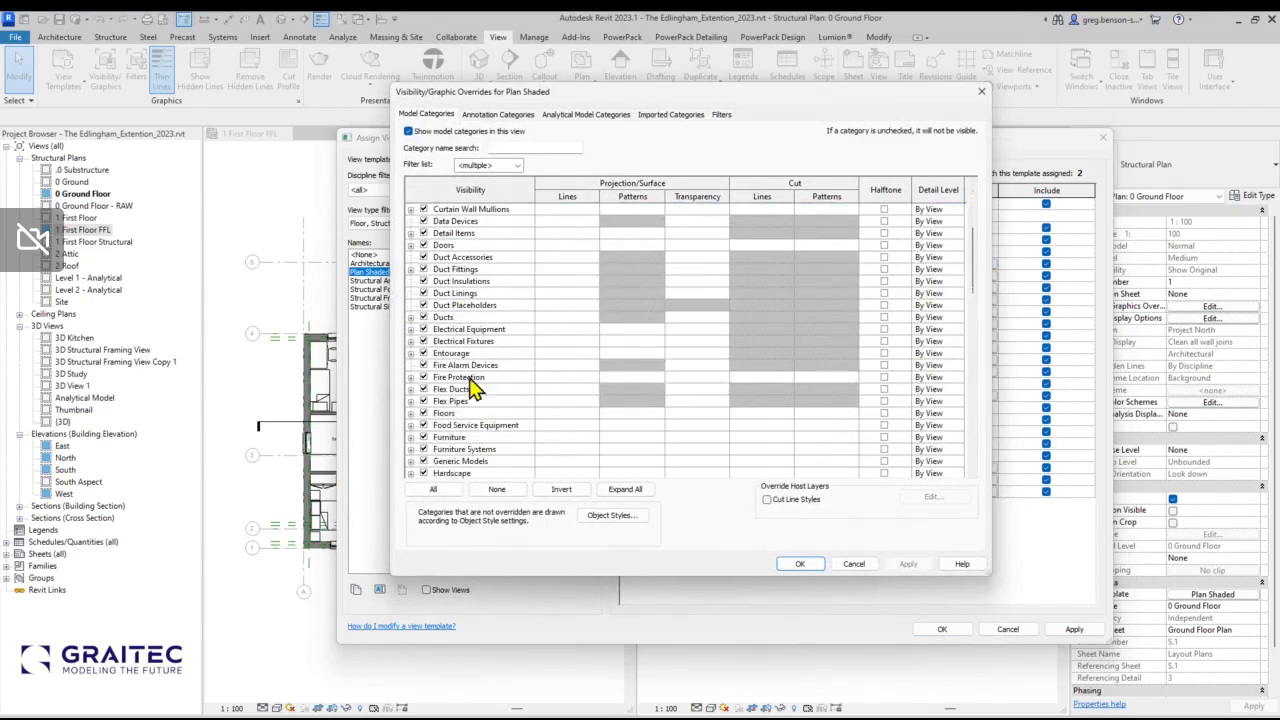
click(478, 437)
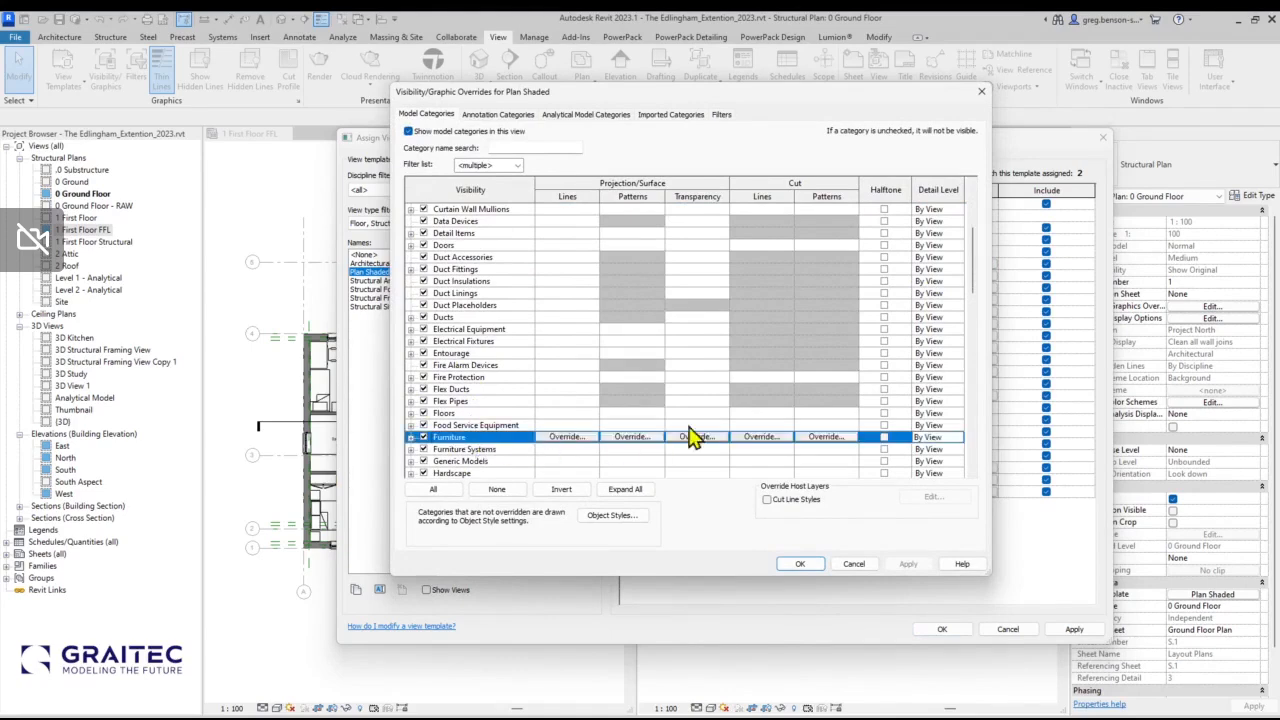
click(885, 437)
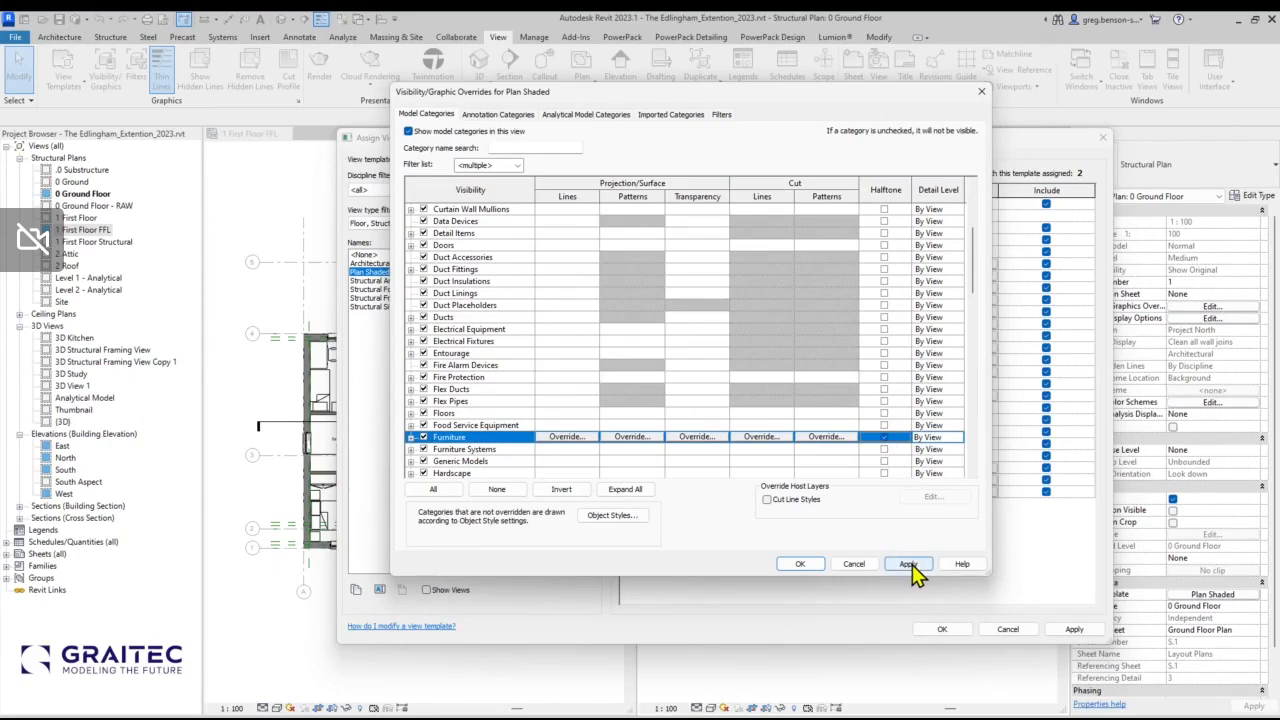
click(907, 565)
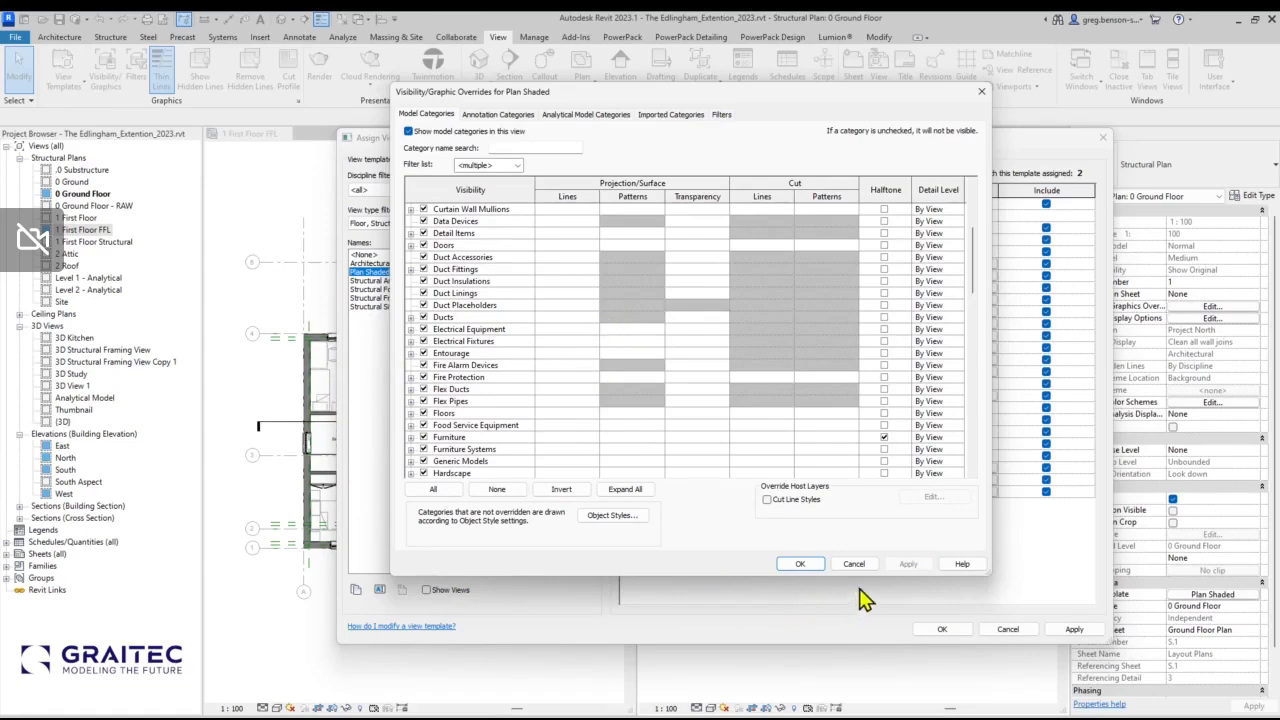
click(803, 565)
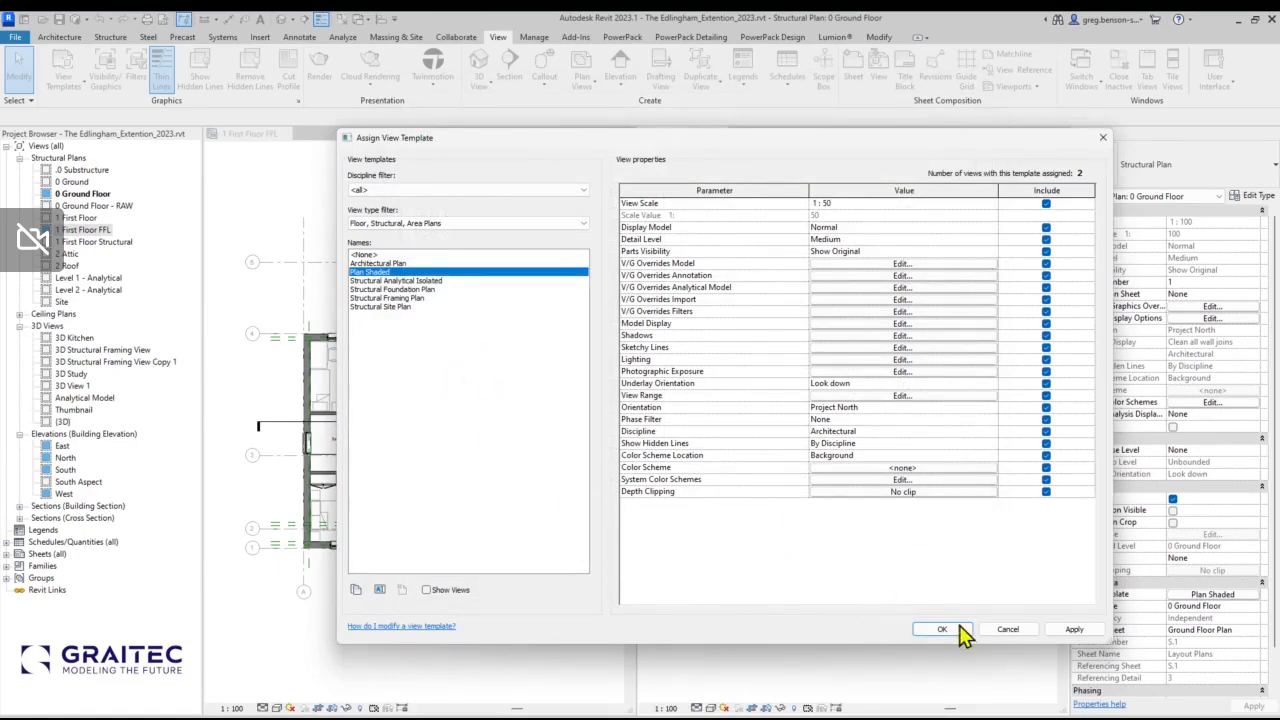
Apply the Plan Shaded template changes to the plans and close the template settings.
click(1075, 631)
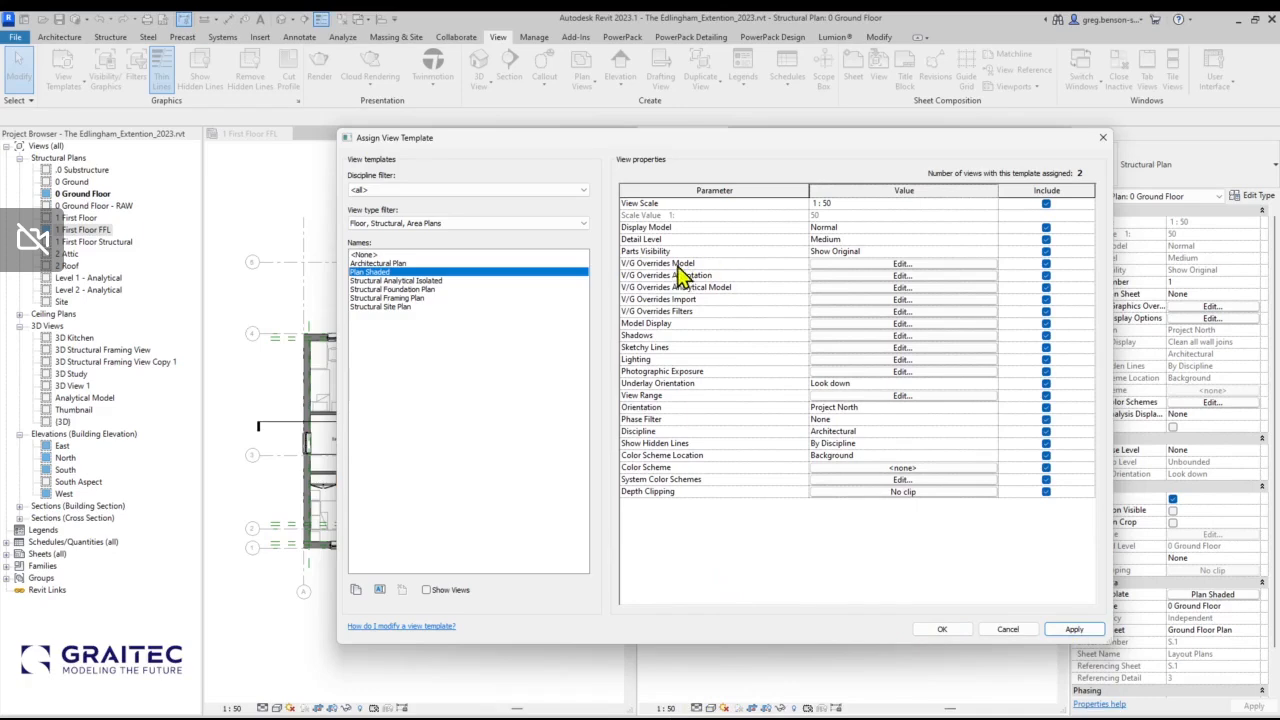
click(632, 265)
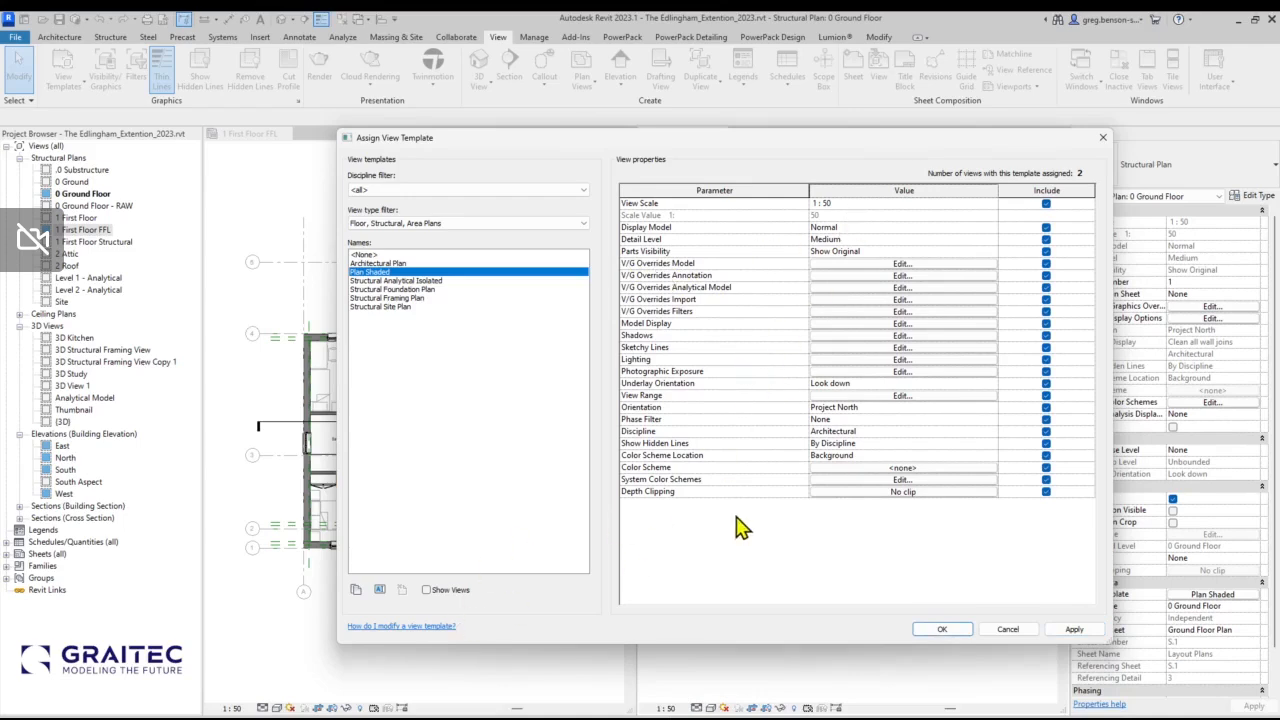
click(1074, 629)
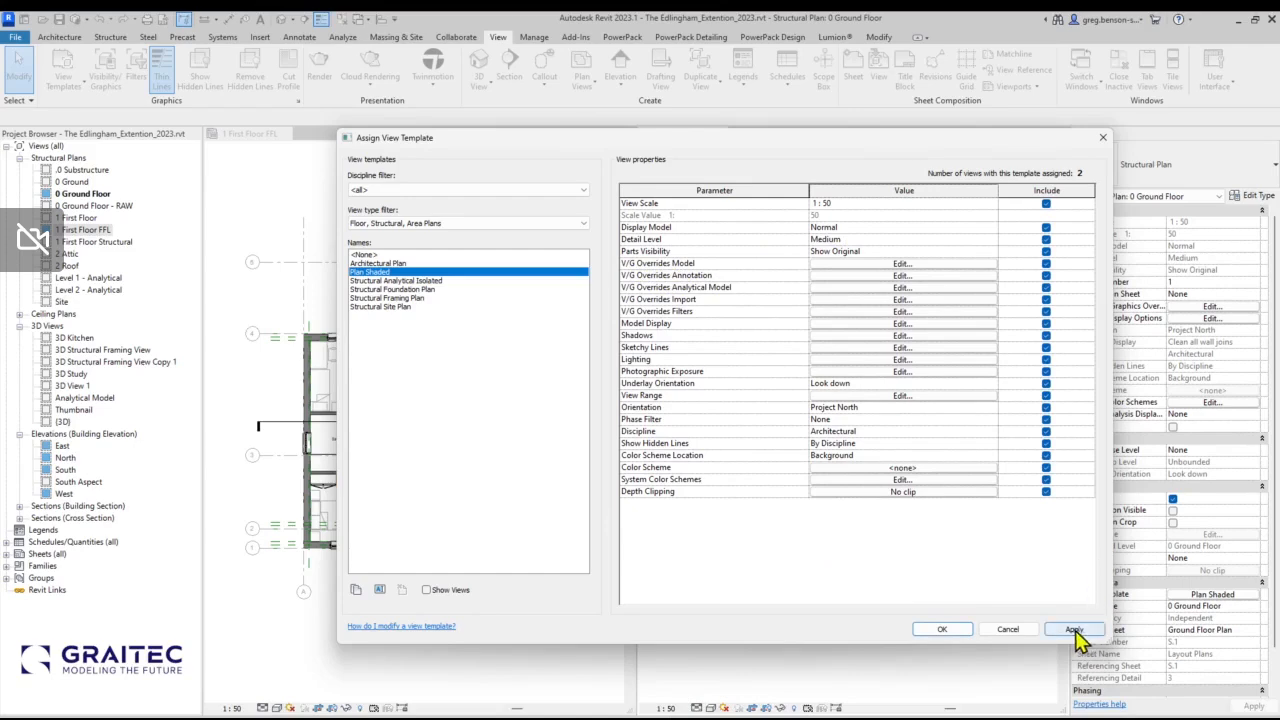
click(942, 629)
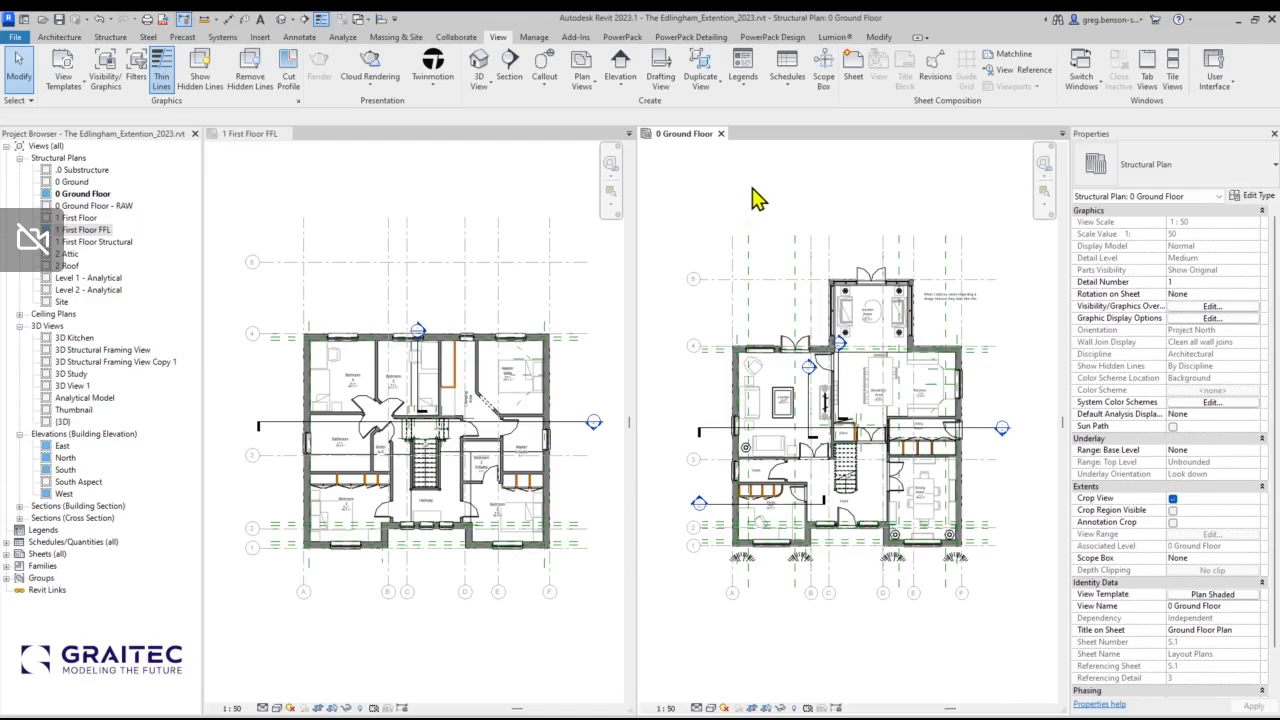
Combine the tiled plans into tabbed views and show the 0 Ground Floor plan's Garden Room, Lounge and Kitchen area up close.
key(t)
key(w)
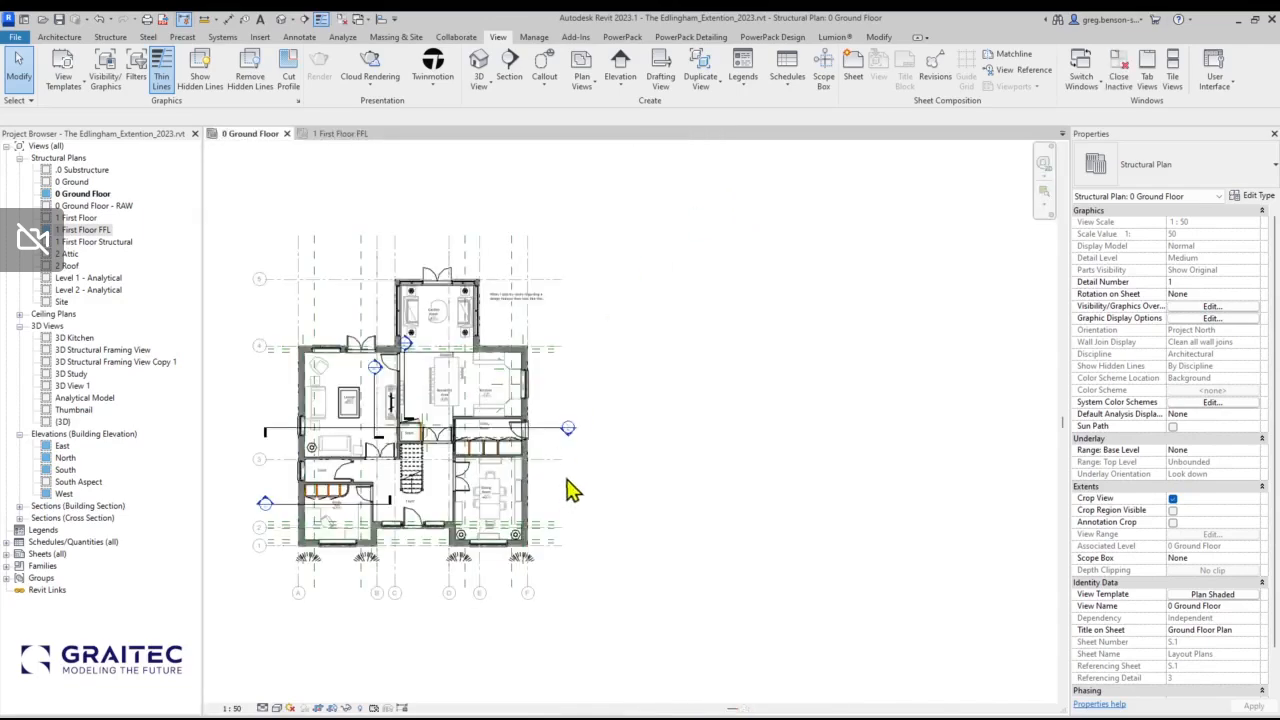
key(z)
key(f)
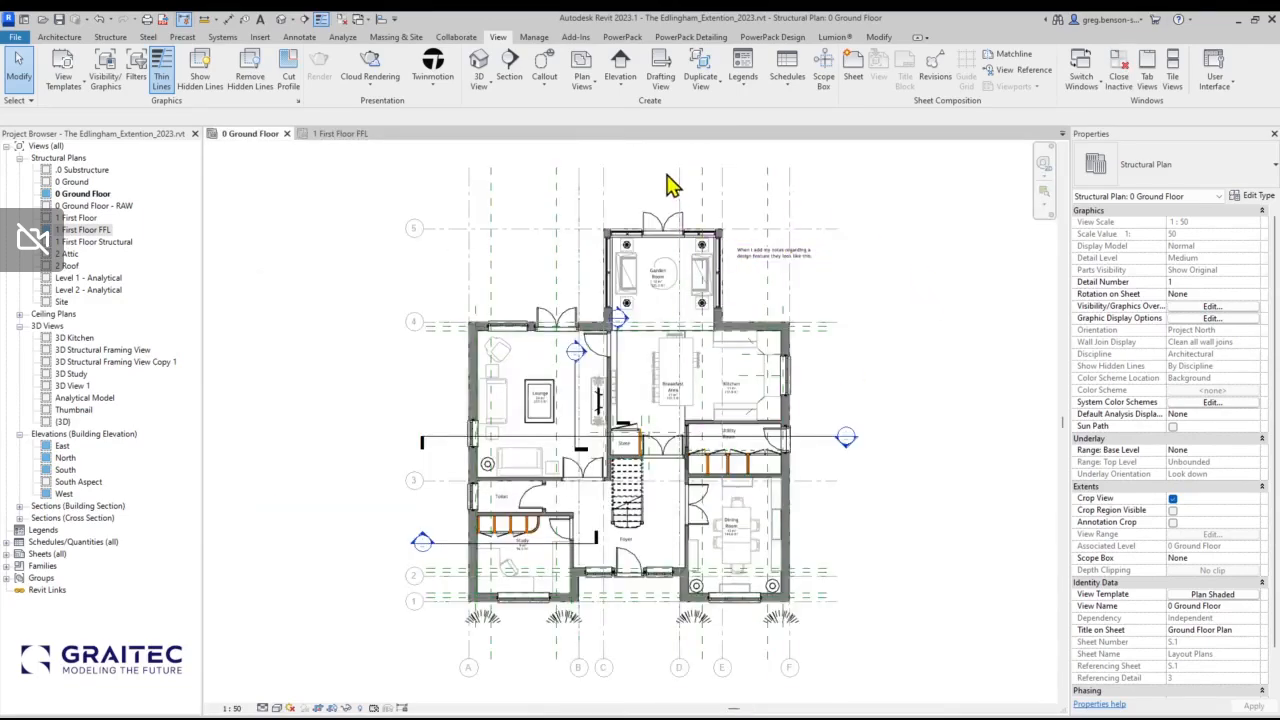
scroll(674, 194, up, 4)
middle_drag(680, 194, 665, 143)
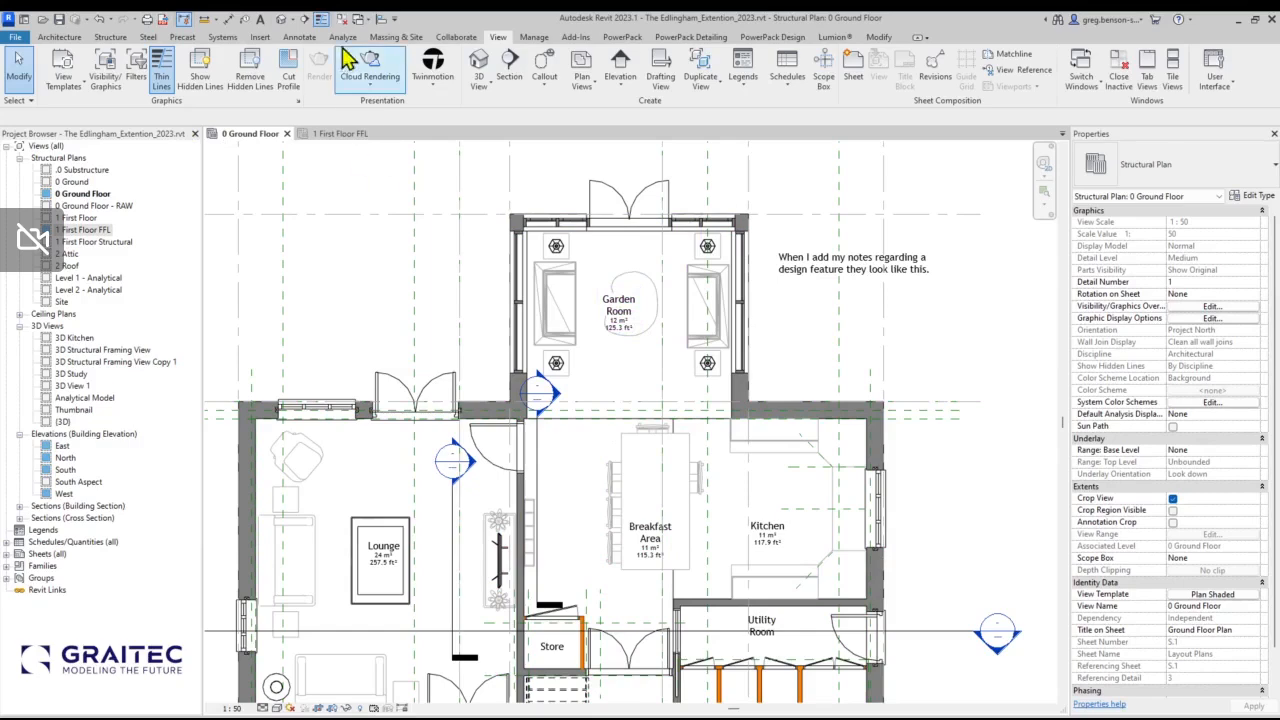
Draw a horizontal building section from the Lounge through the Breakfast Area and Kitchen to beyond the outer wall, looking towards the Garden Room.
click(306, 20)
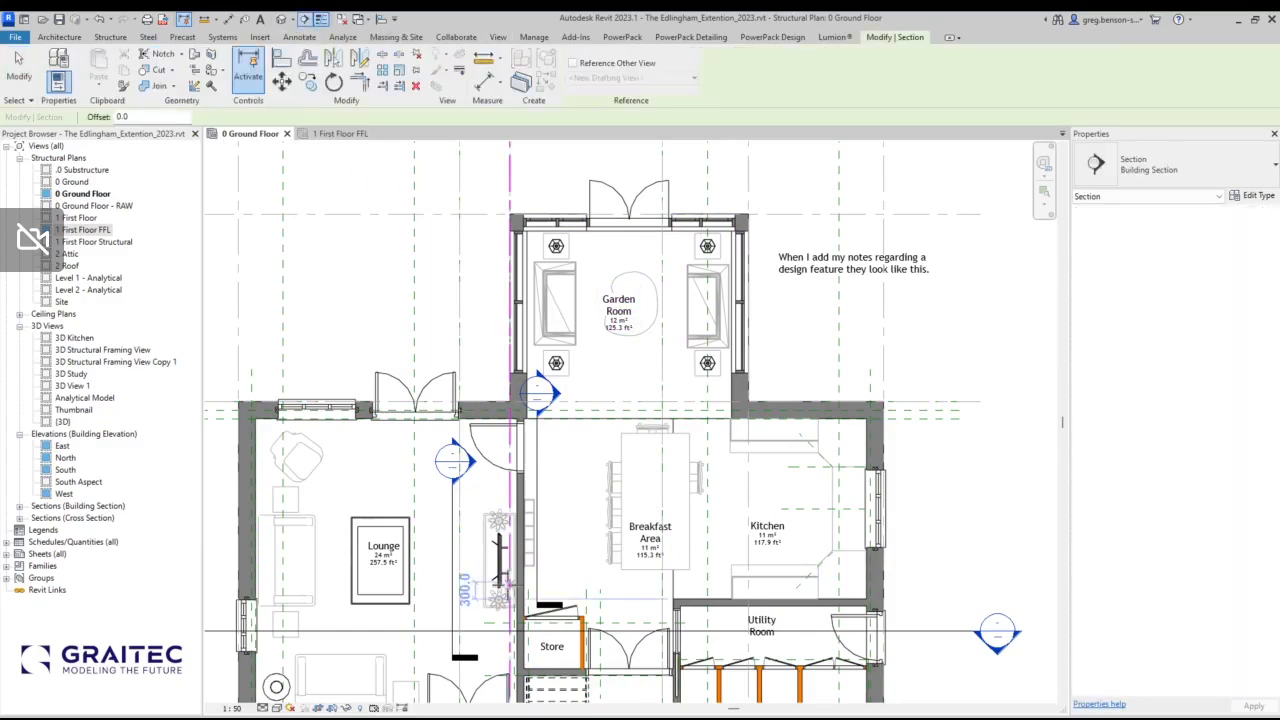
click(452, 585)
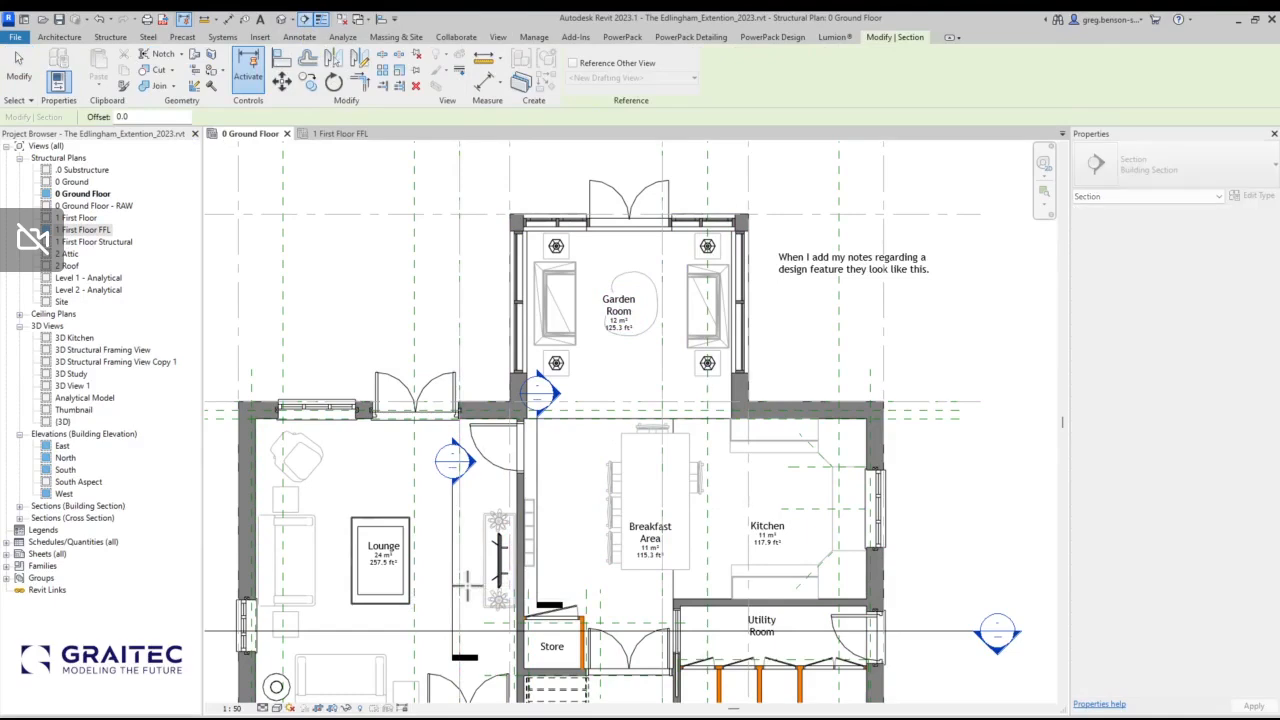
click(928, 580)
scroll(771, 563, down, 3)
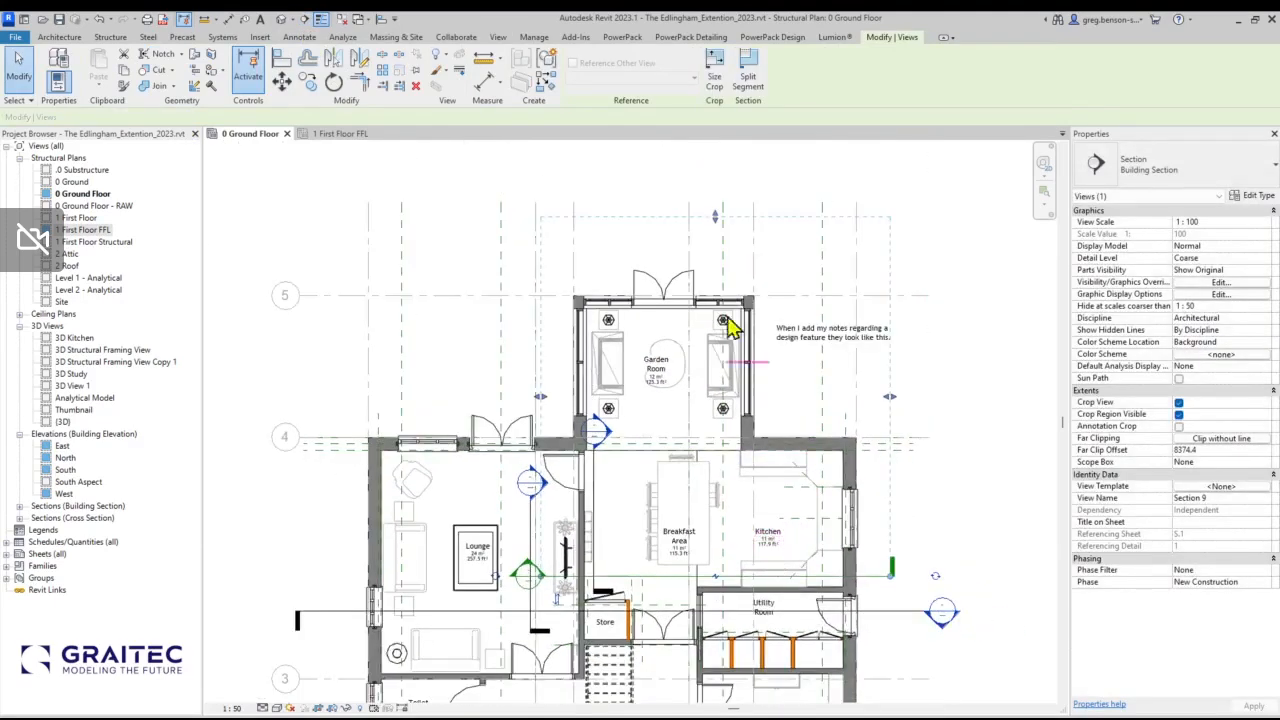
Reduce the new section's far clip offset to about 7397 mm, pull both side extents in around the Kitchen wing, and deselect it.
drag(715, 216, 717, 260)
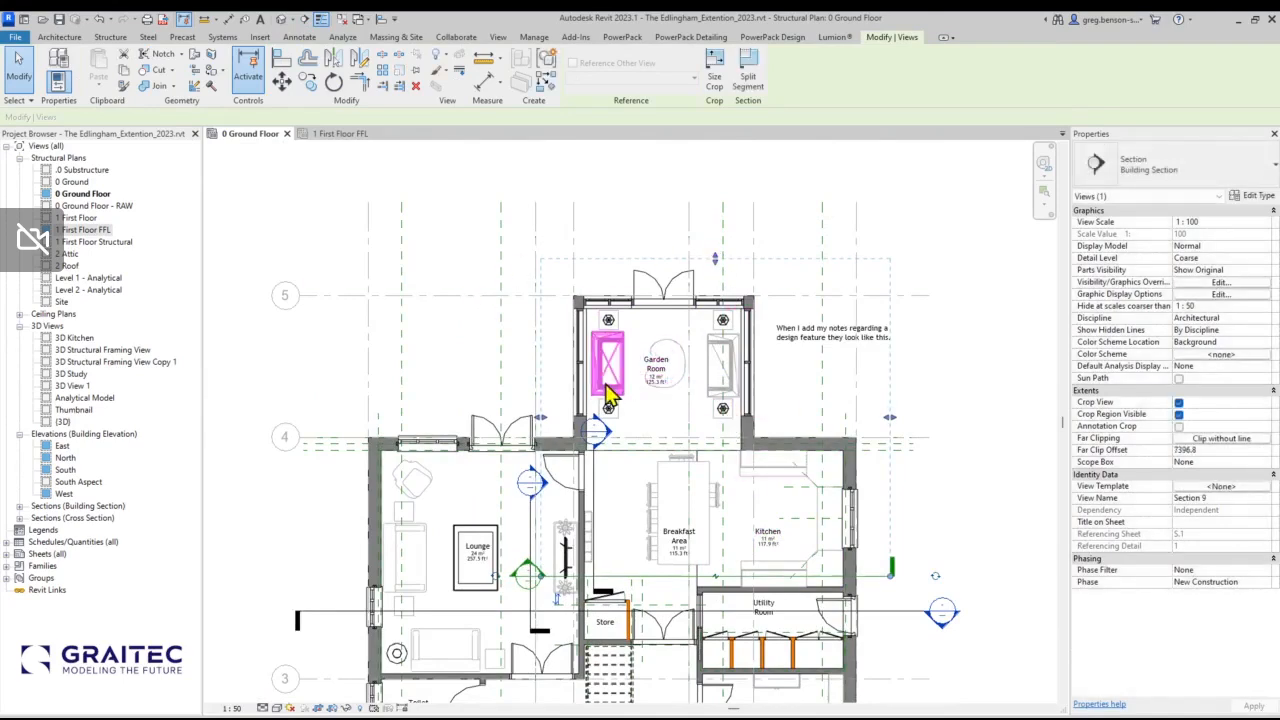
drag(539, 417, 573, 418)
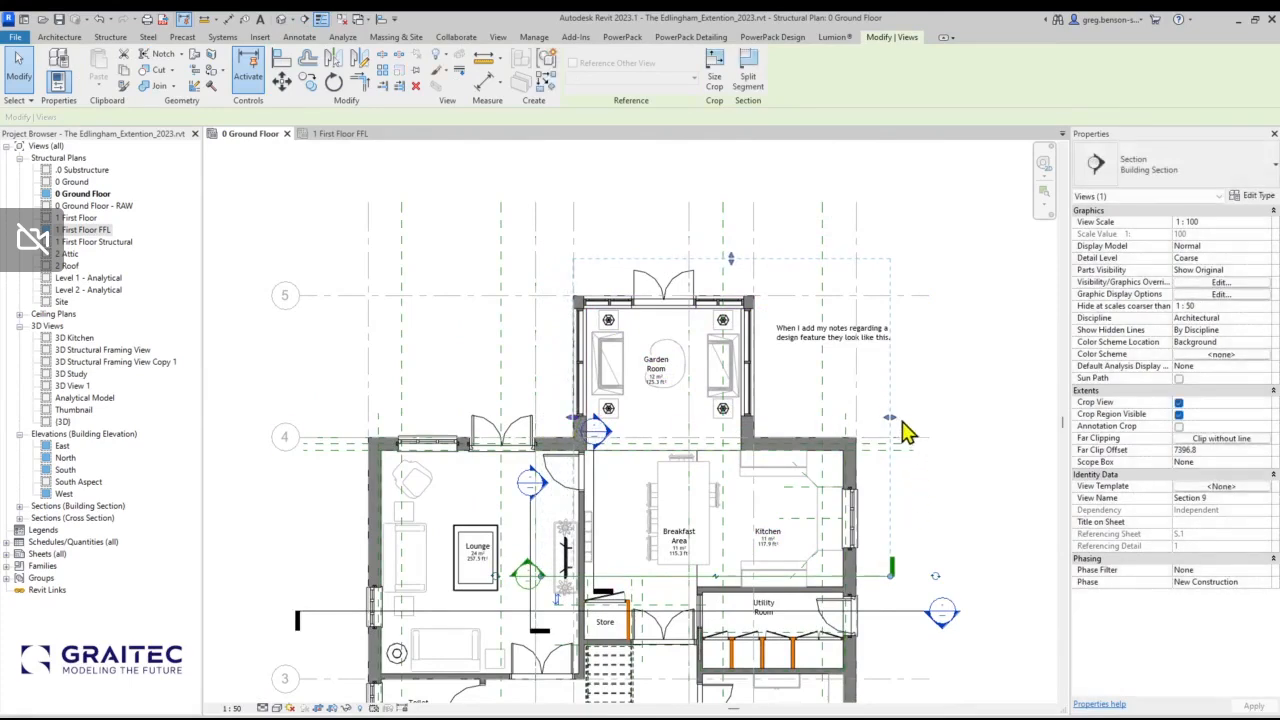
drag(890, 421, 866, 422)
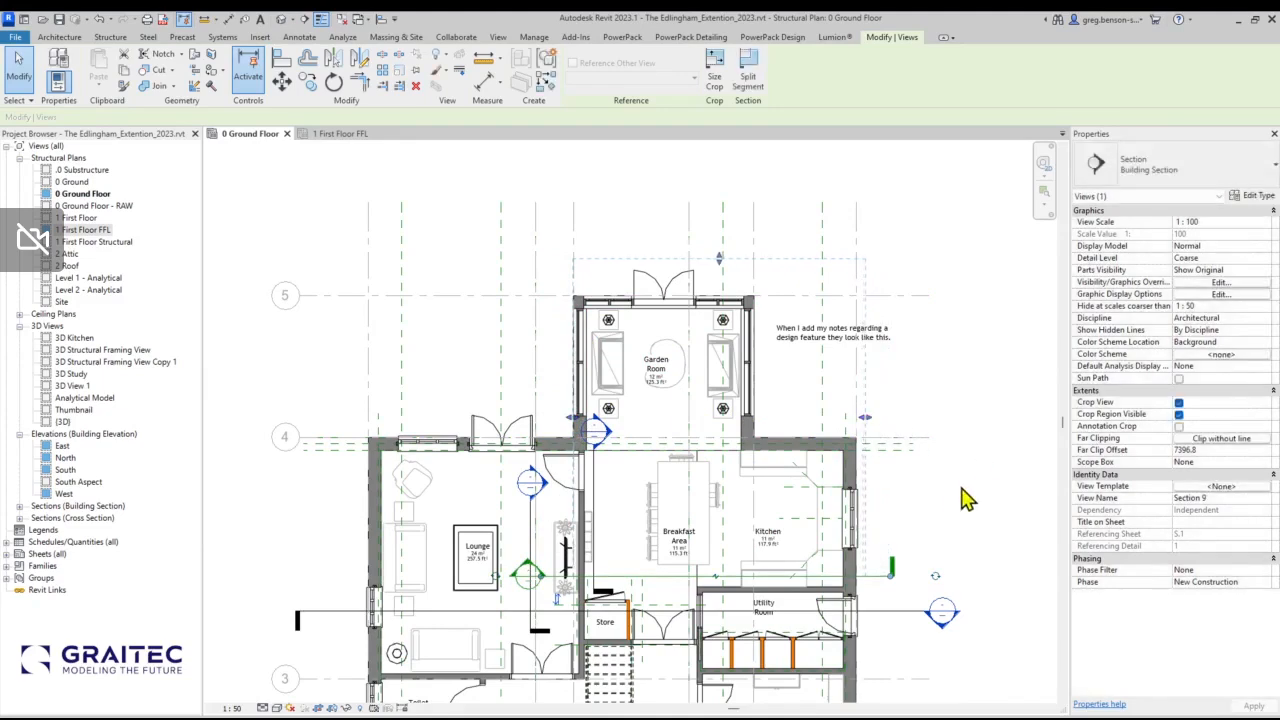
click(930, 515)
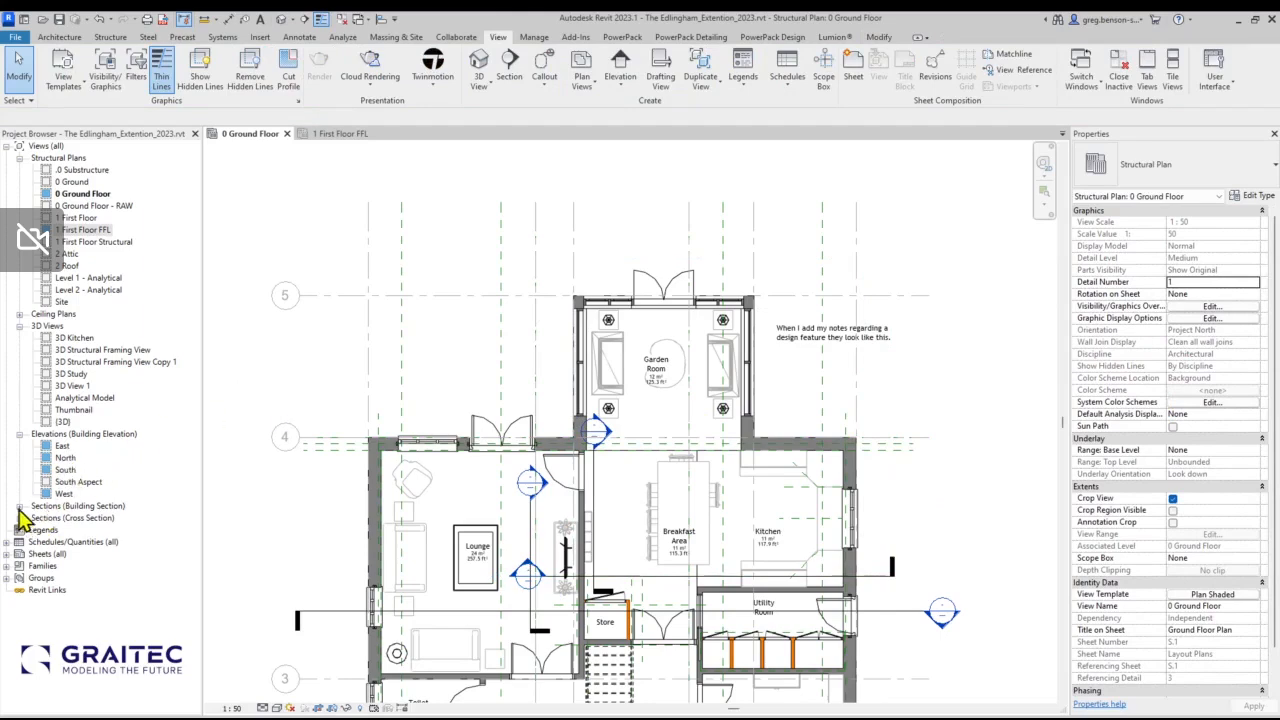
Open the new section's view and raise the lower edge of its crop region to just below the ground floor.
double_click(528, 566)
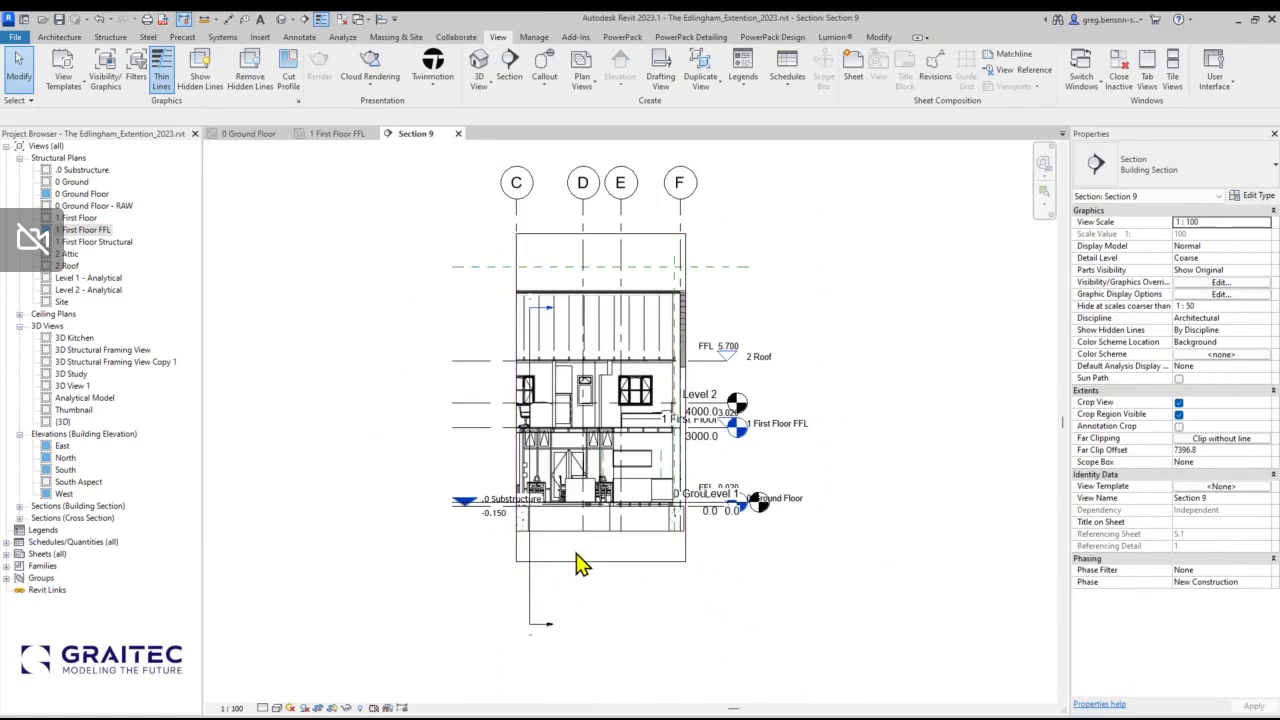
scroll(583, 563, up, 5)
middle_drag(612, 591, 590, 678)
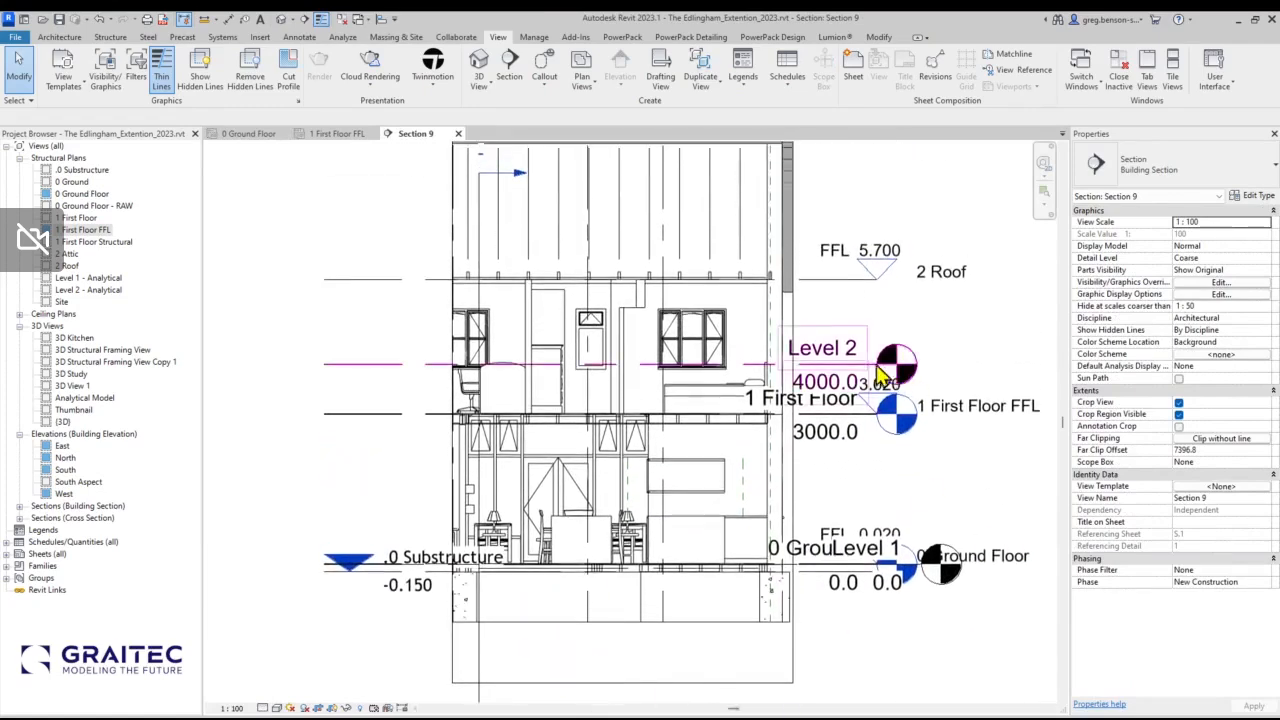
scroll(895, 365, down, 2)
click(760, 607)
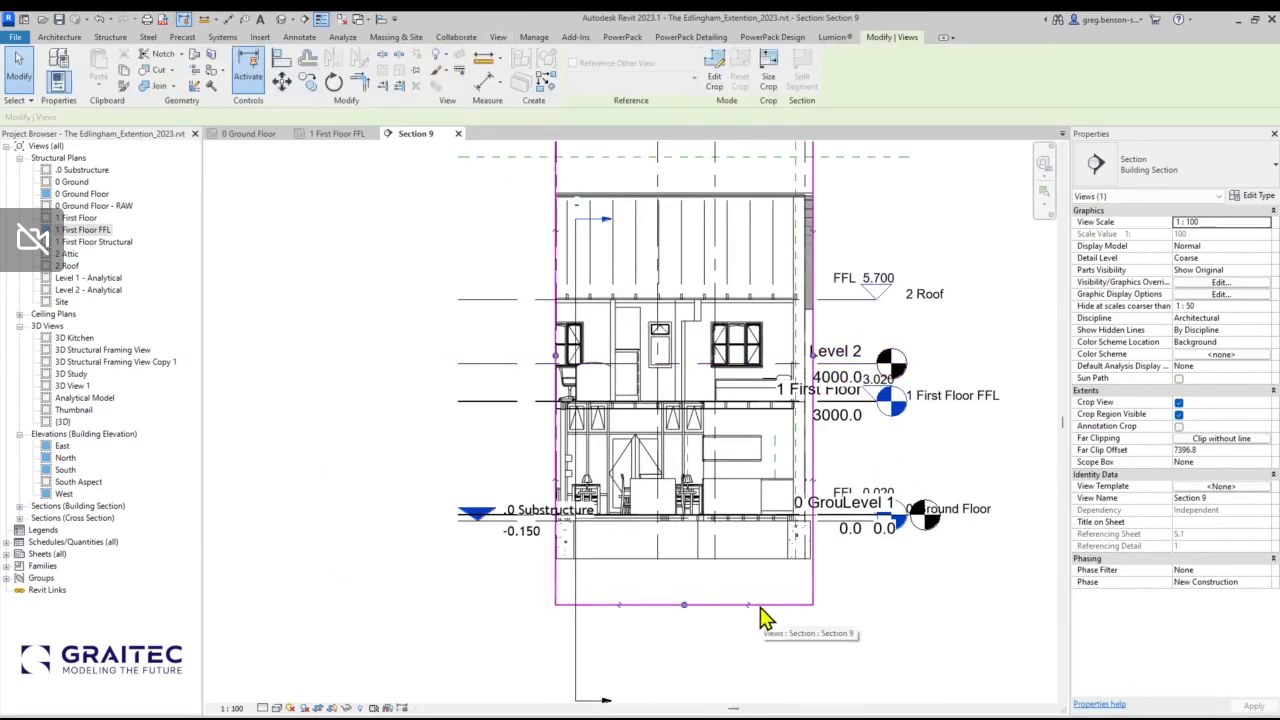
drag(685, 605, 681, 522)
middle_drag(710, 453, 692, 531)
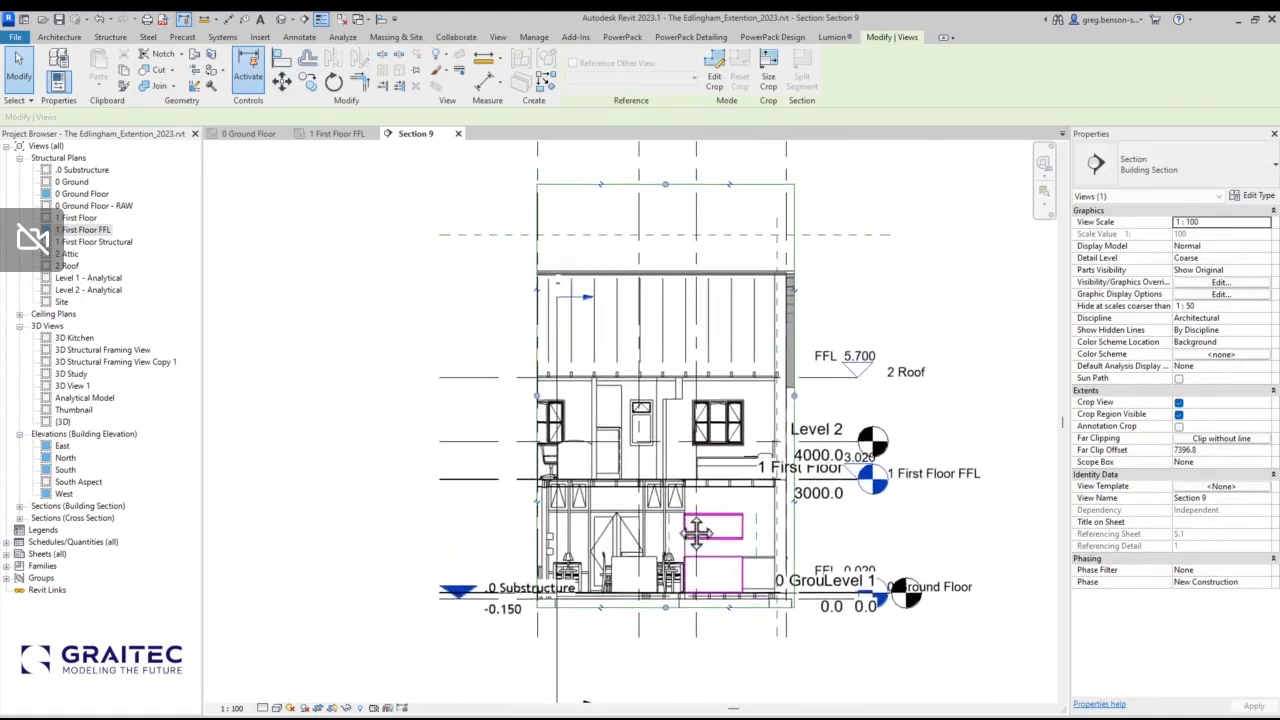
Lower the crop region's upper edge to just above the first floor and set the section's view scale to 1:50.
drag(666, 185, 664, 471)
middle_drag(520, 410, 507, 275)
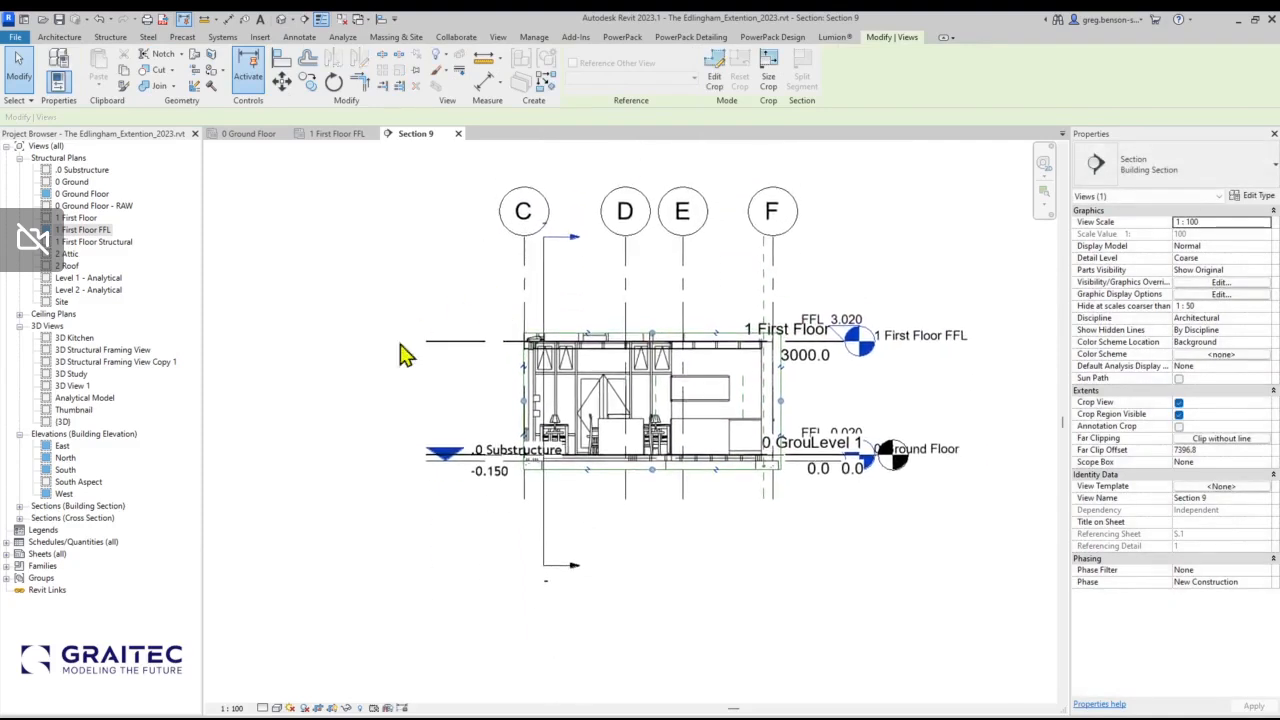
click(232, 708)
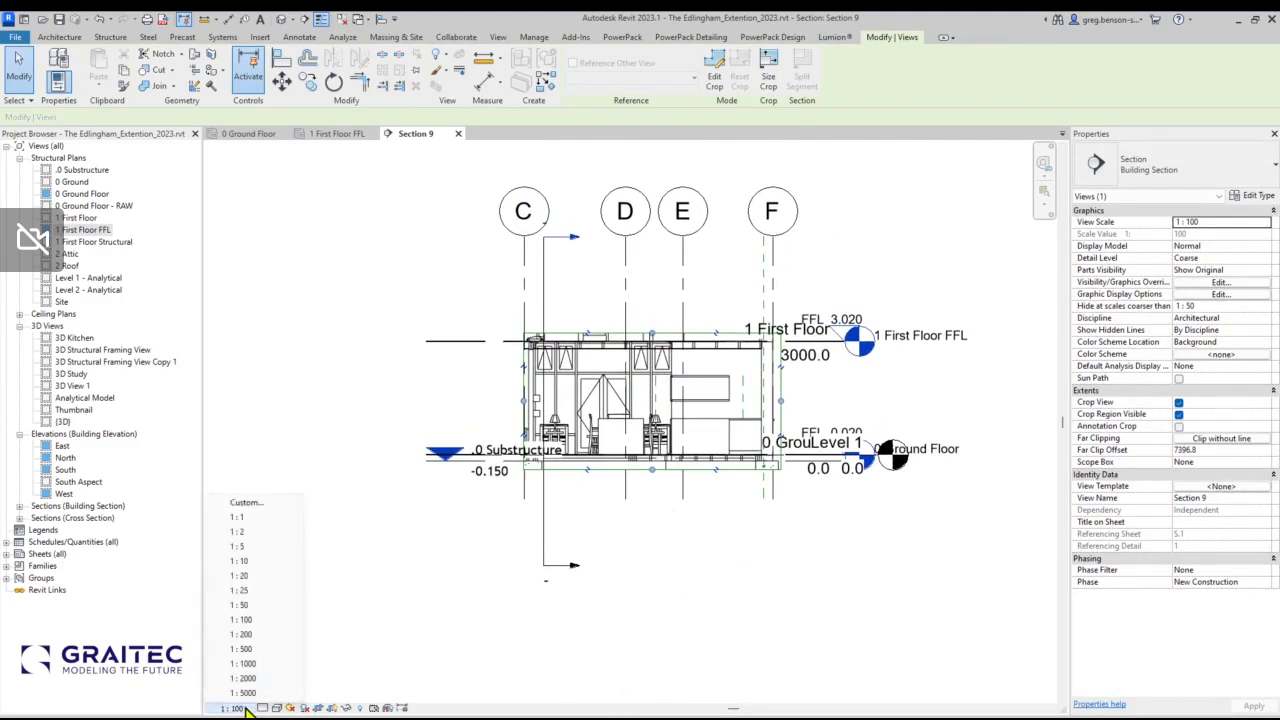
click(245, 606)
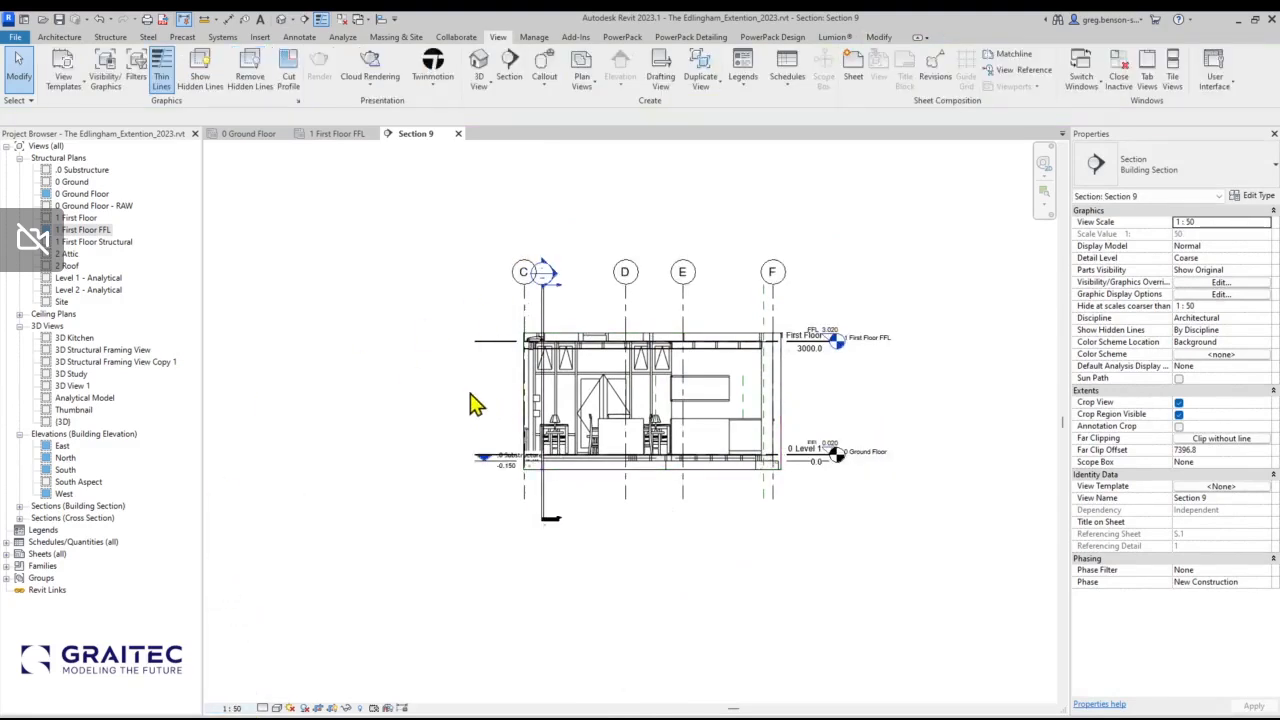
Hide the section marker beside grid C by category, so that all section marks are hidden in this view.
scroll(499, 392, up, 2)
scroll(499, 392, up, 4)
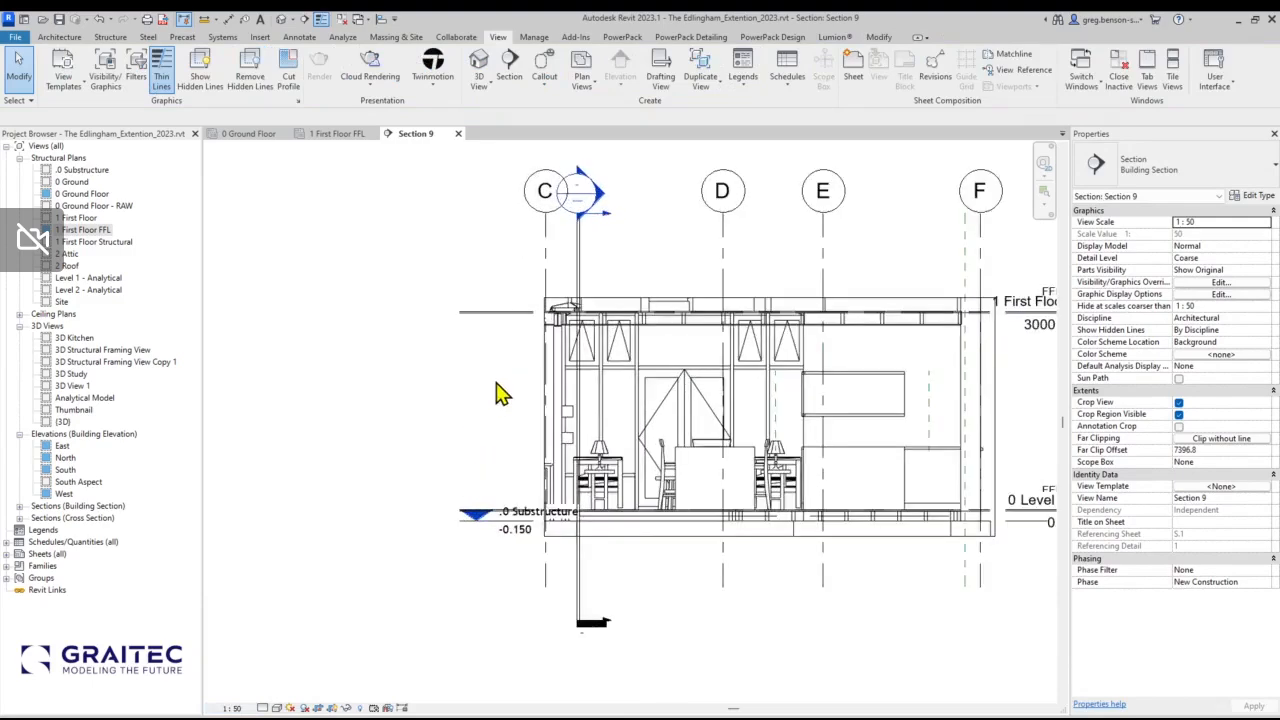
middle_drag(500, 394, 329, 409)
scroll(329, 409, down, 2)
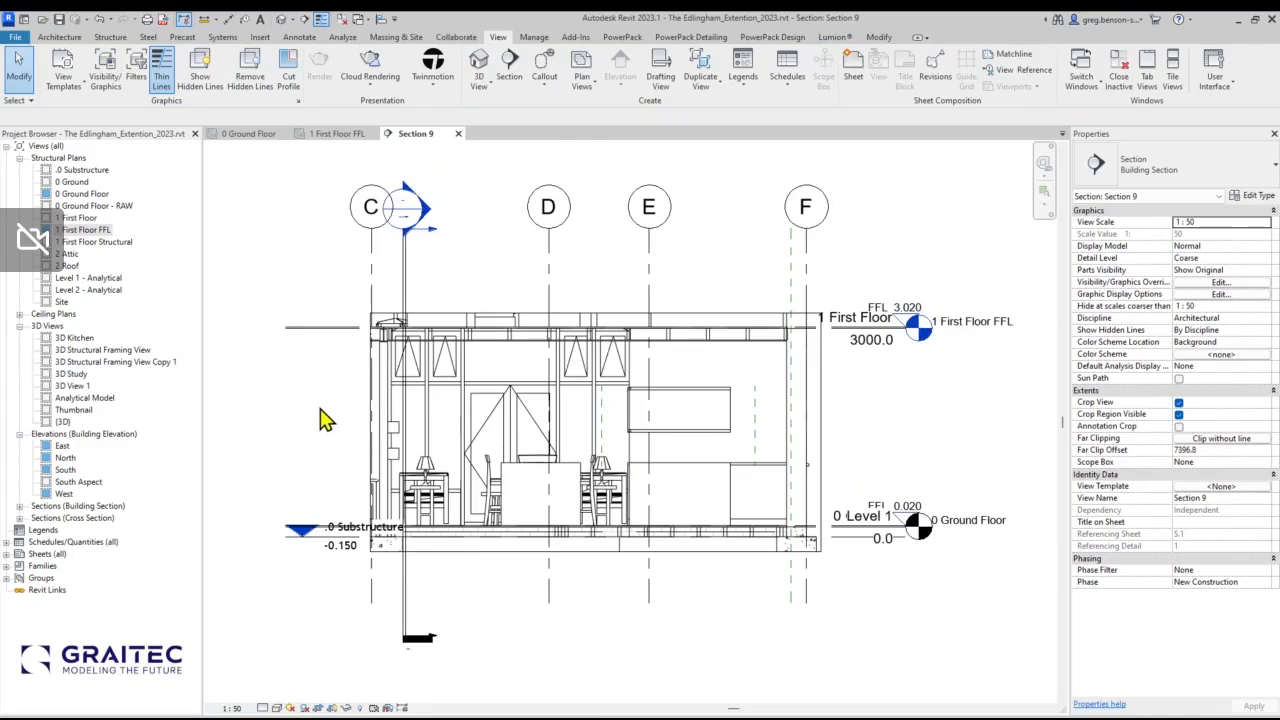
click(410, 272)
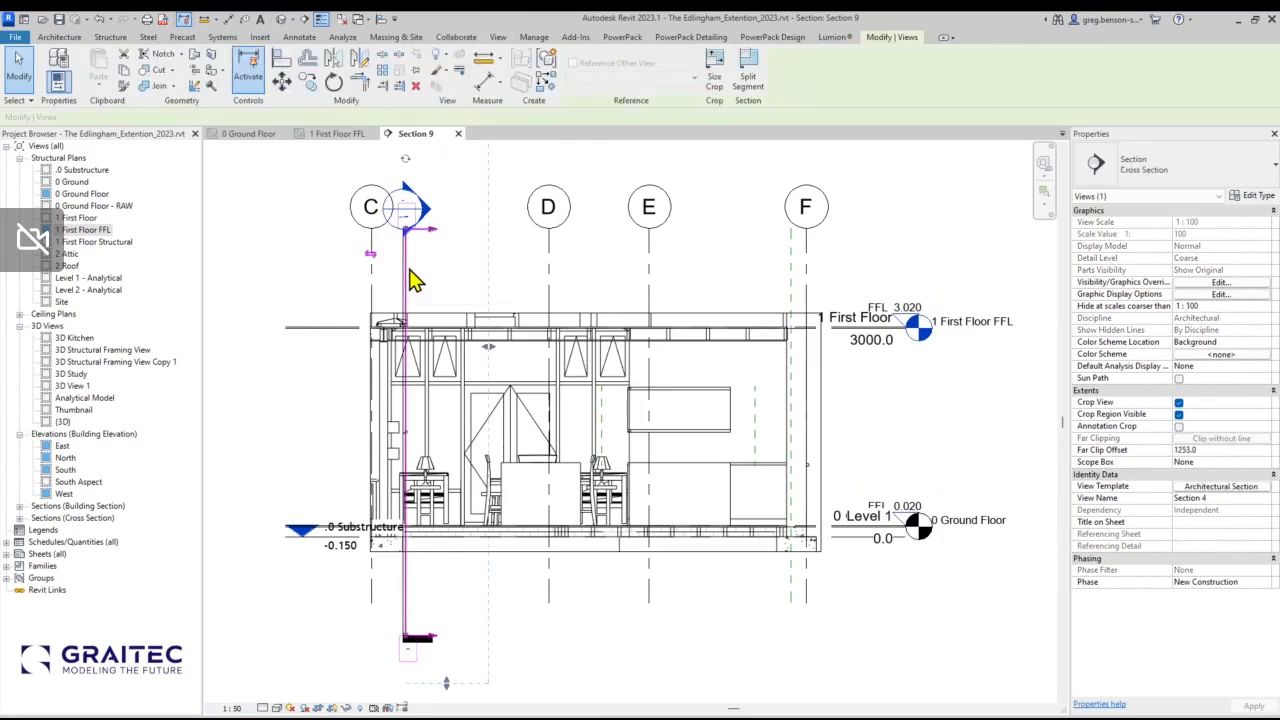
right_click(411, 271)
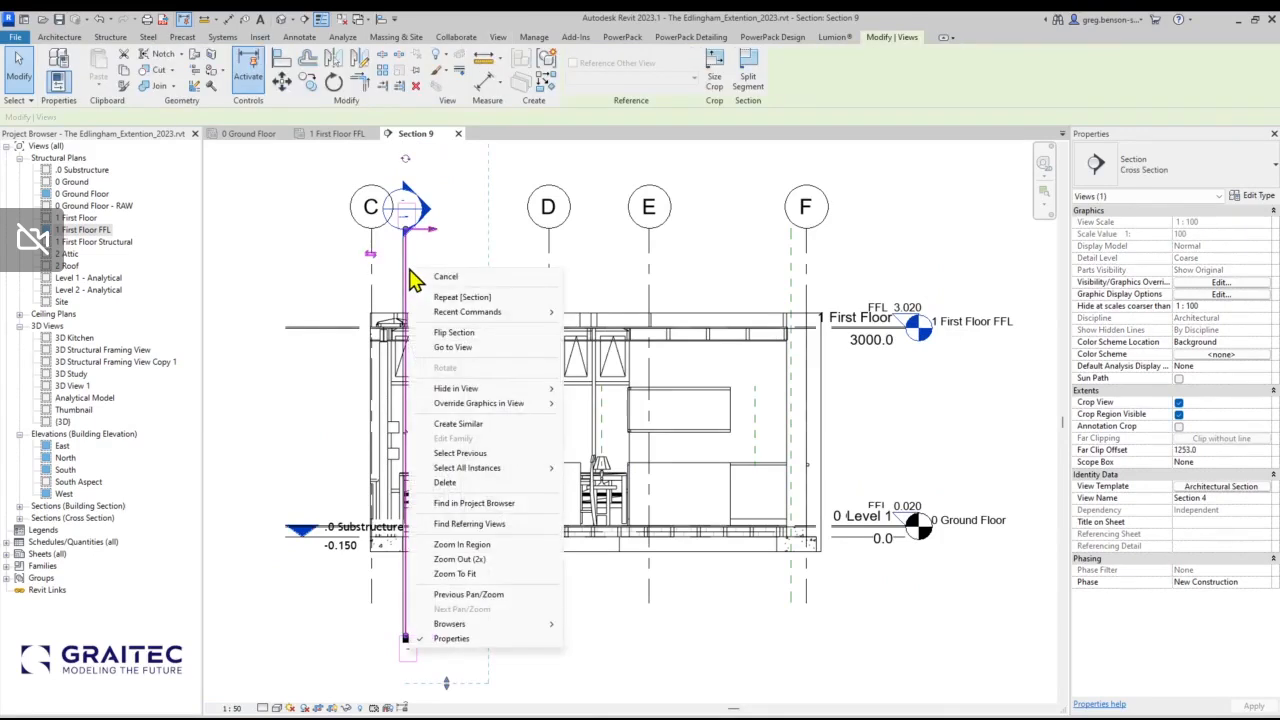
mouse_move(467, 391)
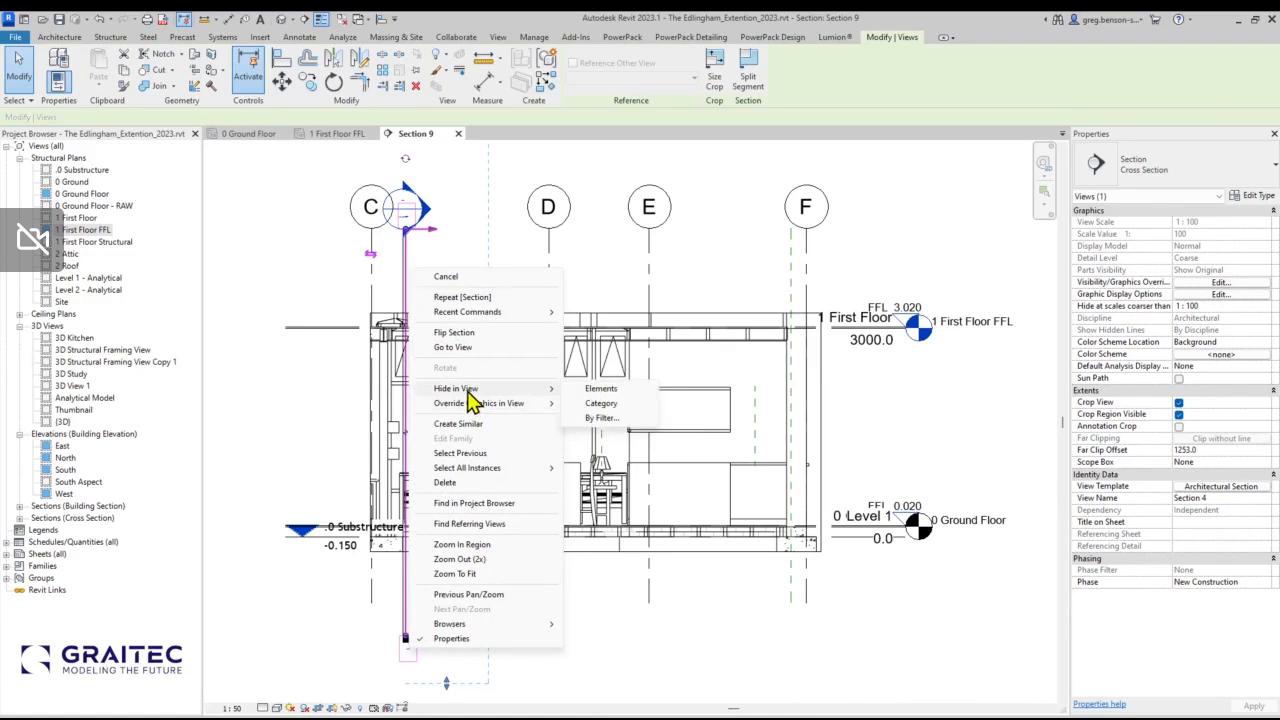
click(610, 404)
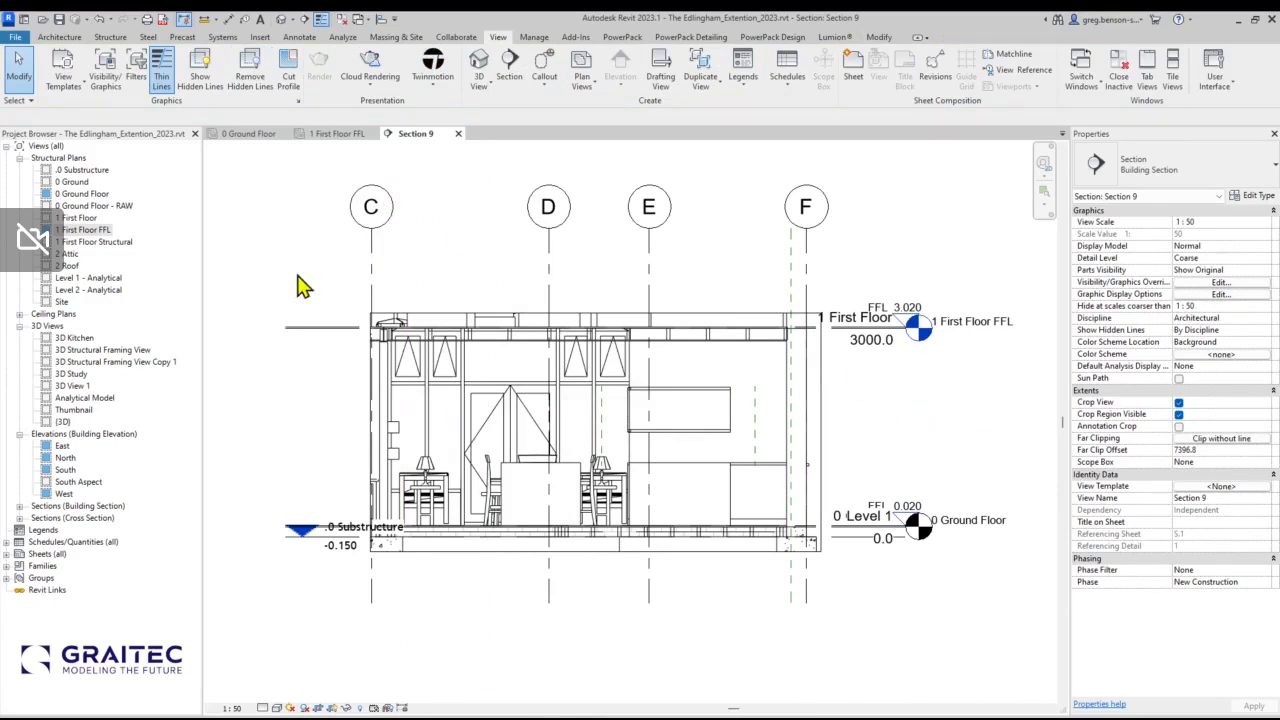
Display the building section in the Shaded visual style.
scroll(330, 432, up, 3)
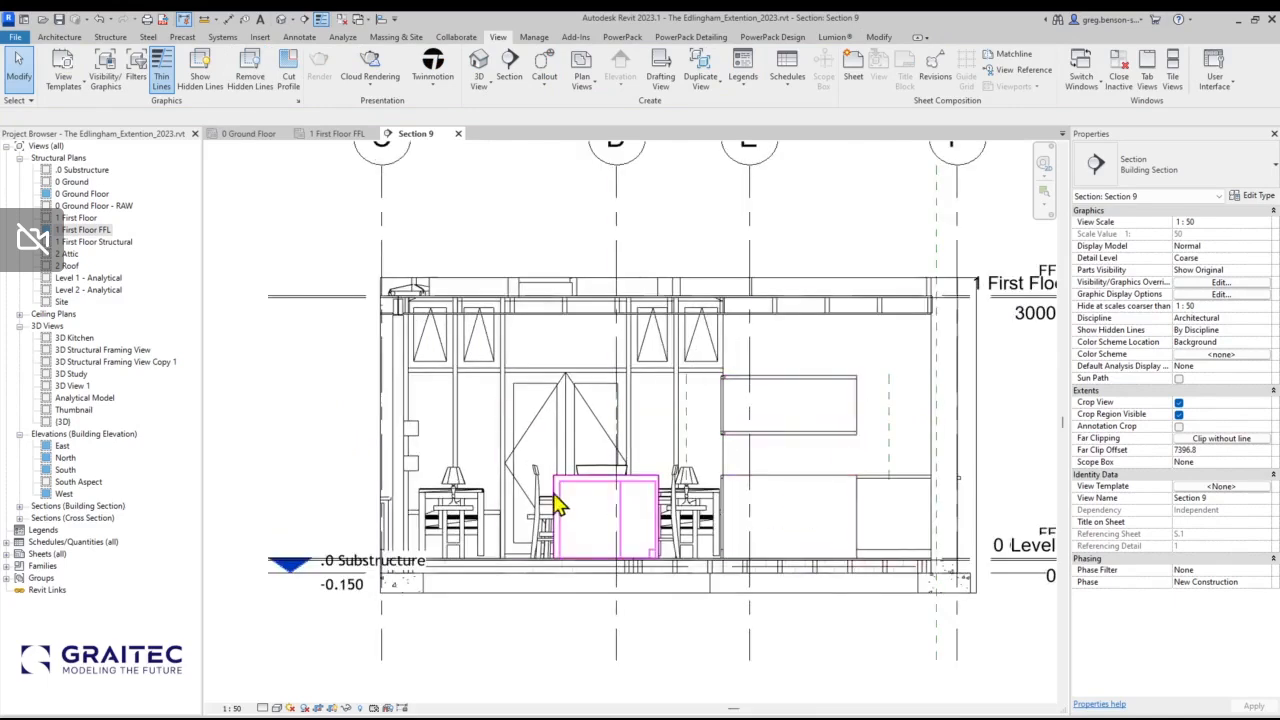
click(277, 708)
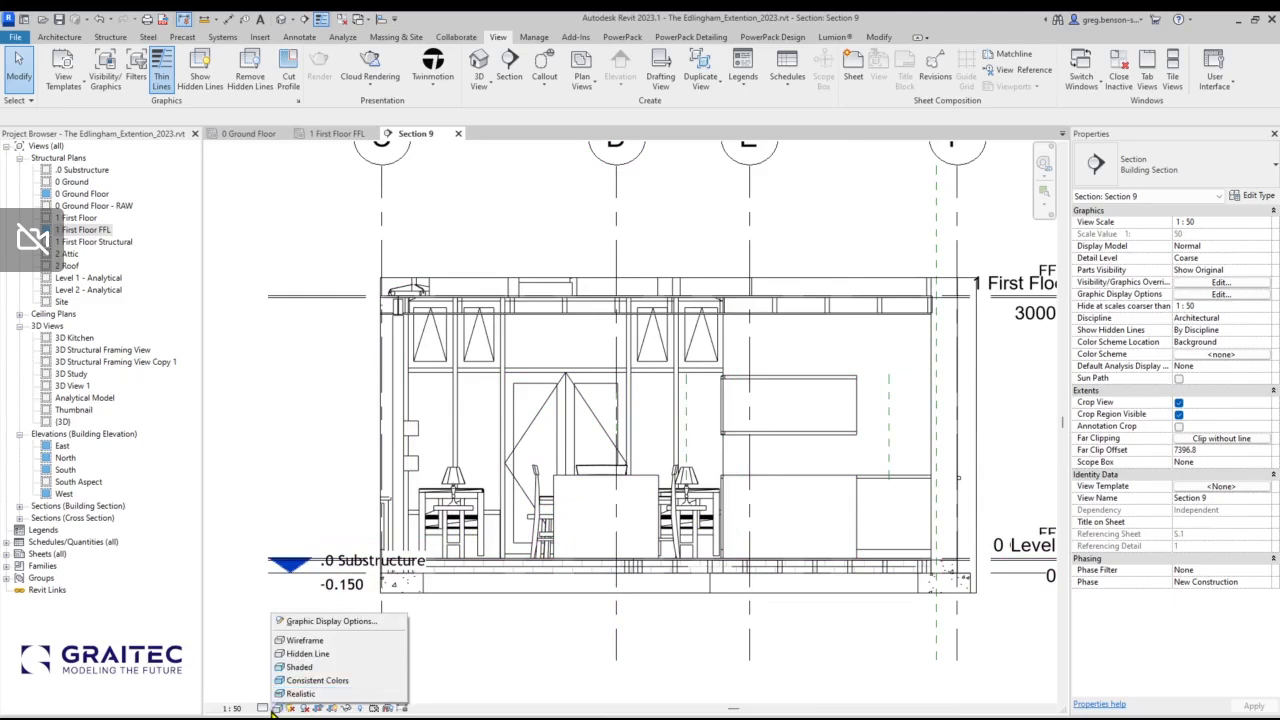
click(306, 669)
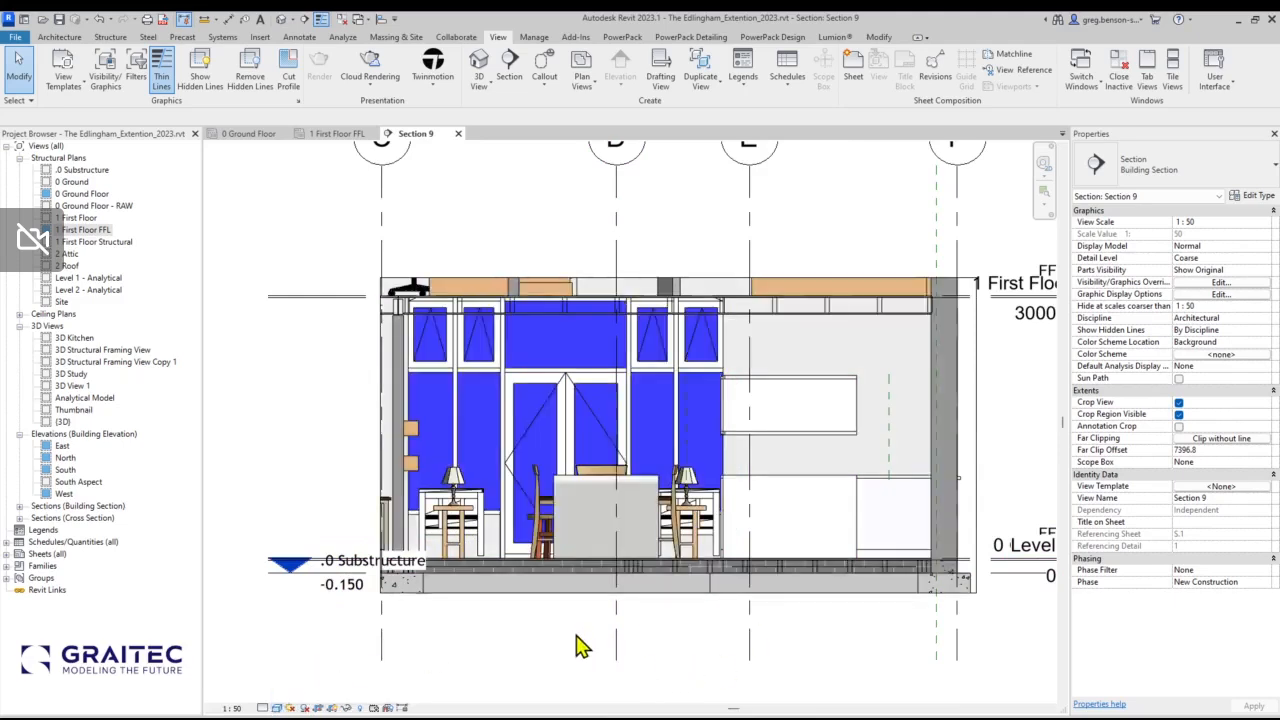
Lower the crop region's upper edge to the 1 First Floor level line and return the view to the Hidden Line style.
click(565, 287)
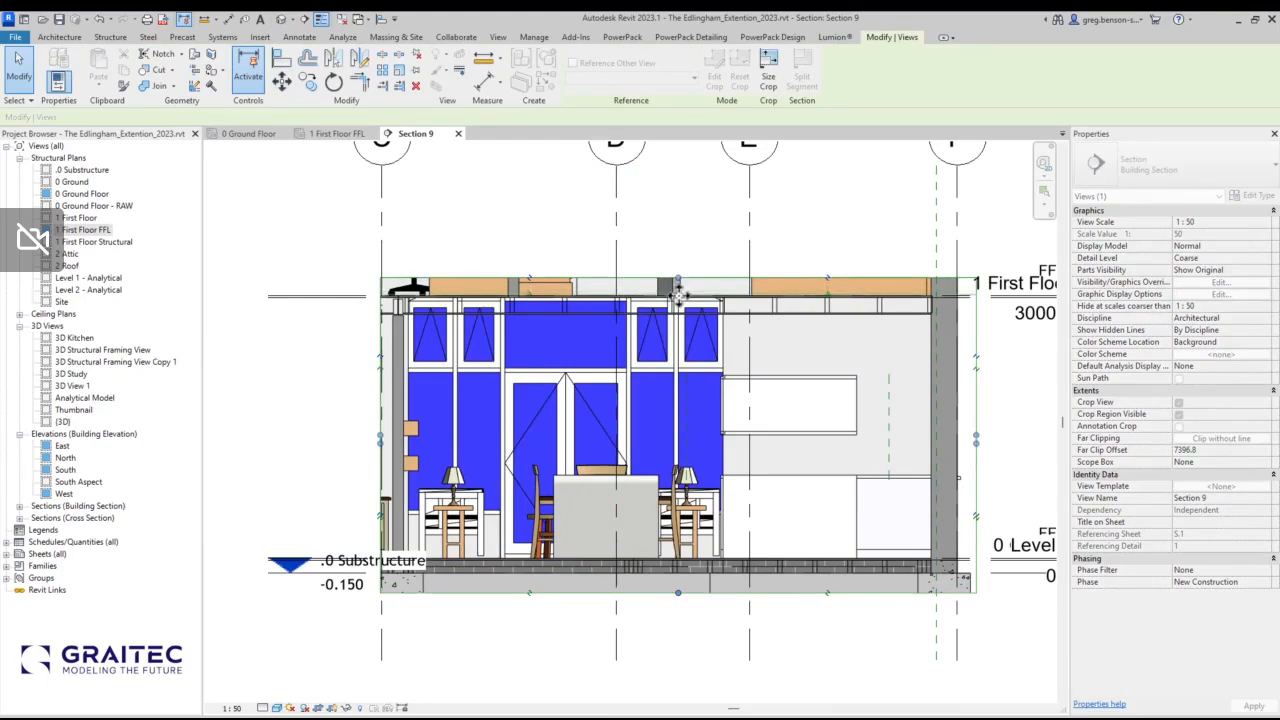
drag(678, 290, 679, 305)
click(537, 251)
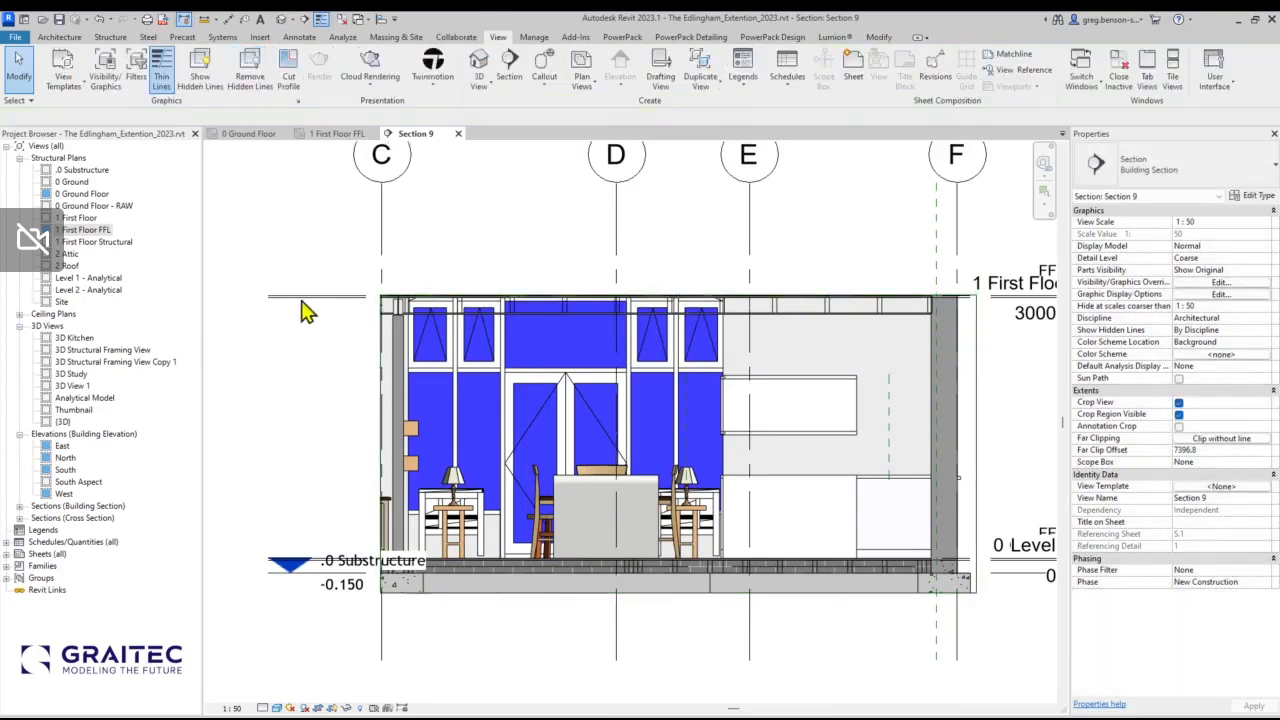
click(283, 708)
click(314, 658)
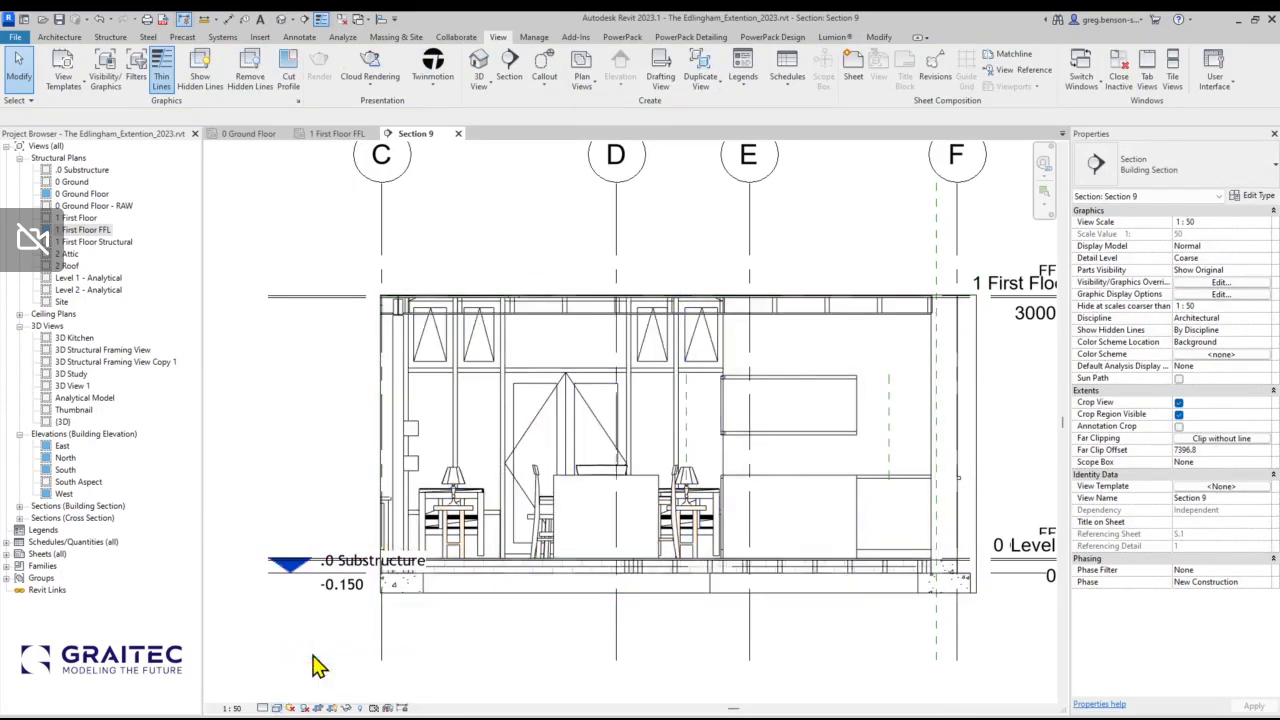
Override the curtain wall mullions category to halftone in this section, using the mullion above the double door.
mouse_move(554, 657)
middle_down()
mouse_move(623, 643)
mouse_move(580, 615)
middle_up()
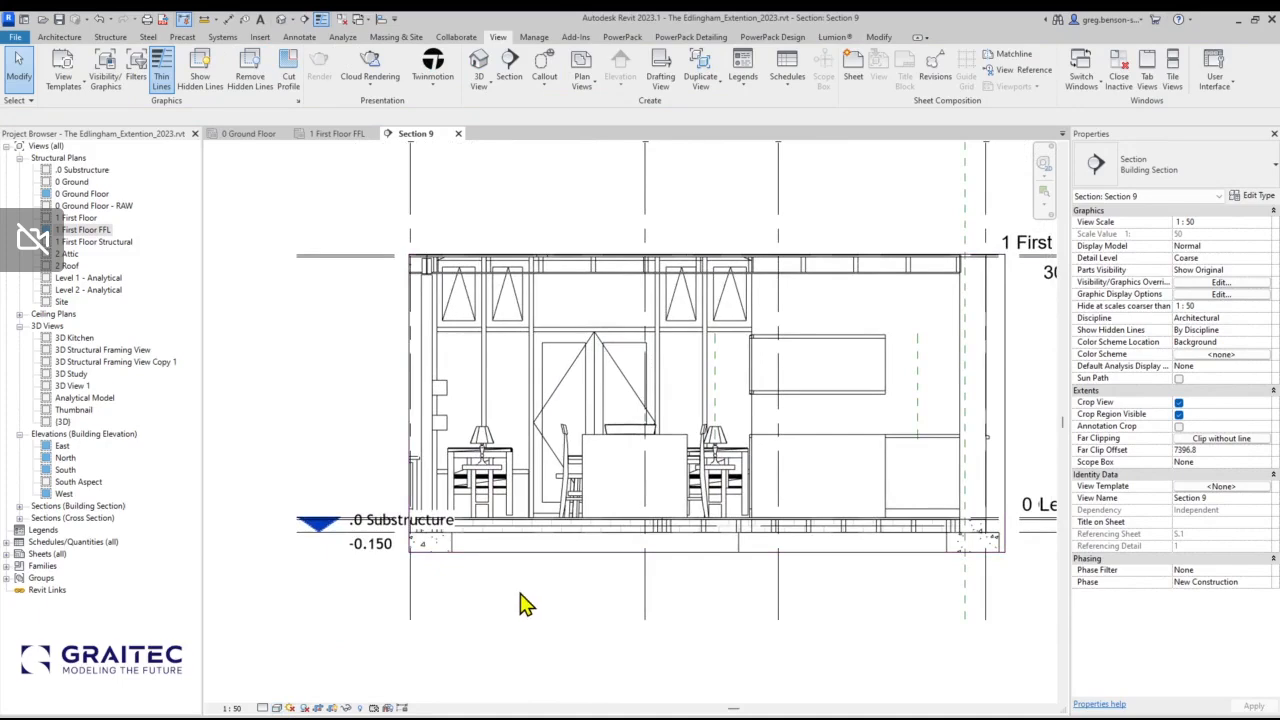
click(565, 340)
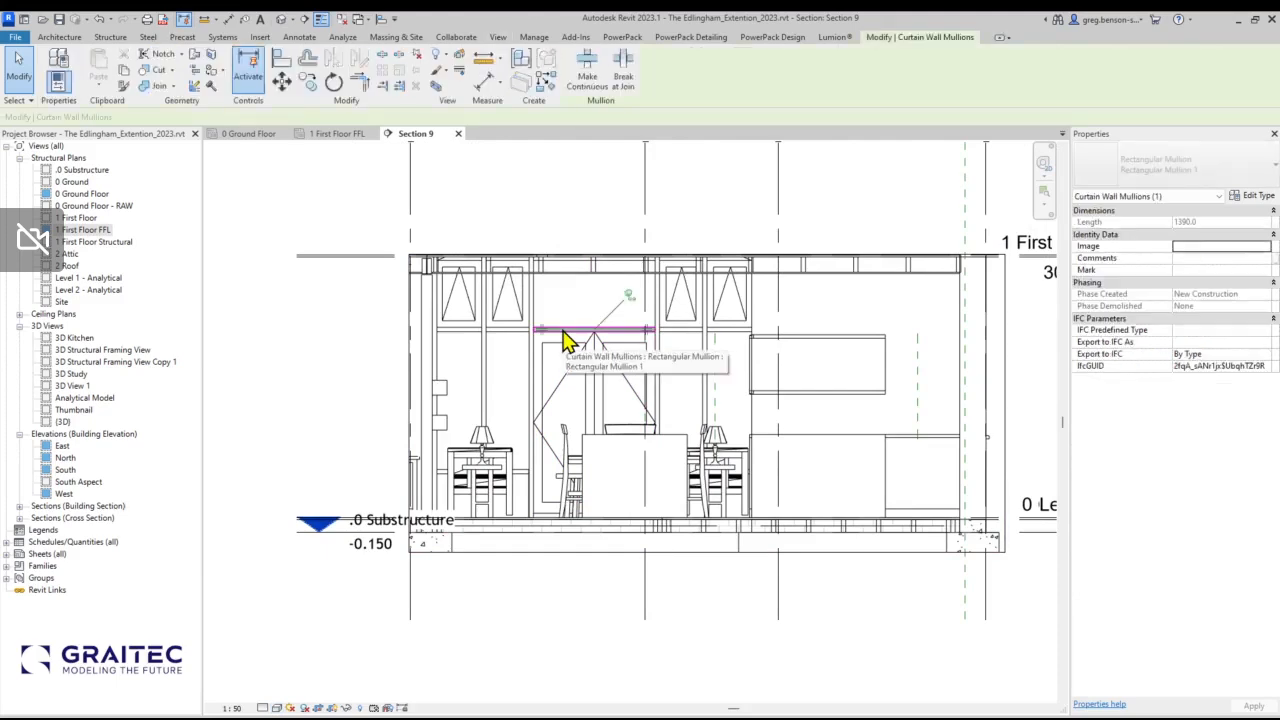
right_click(565, 340)
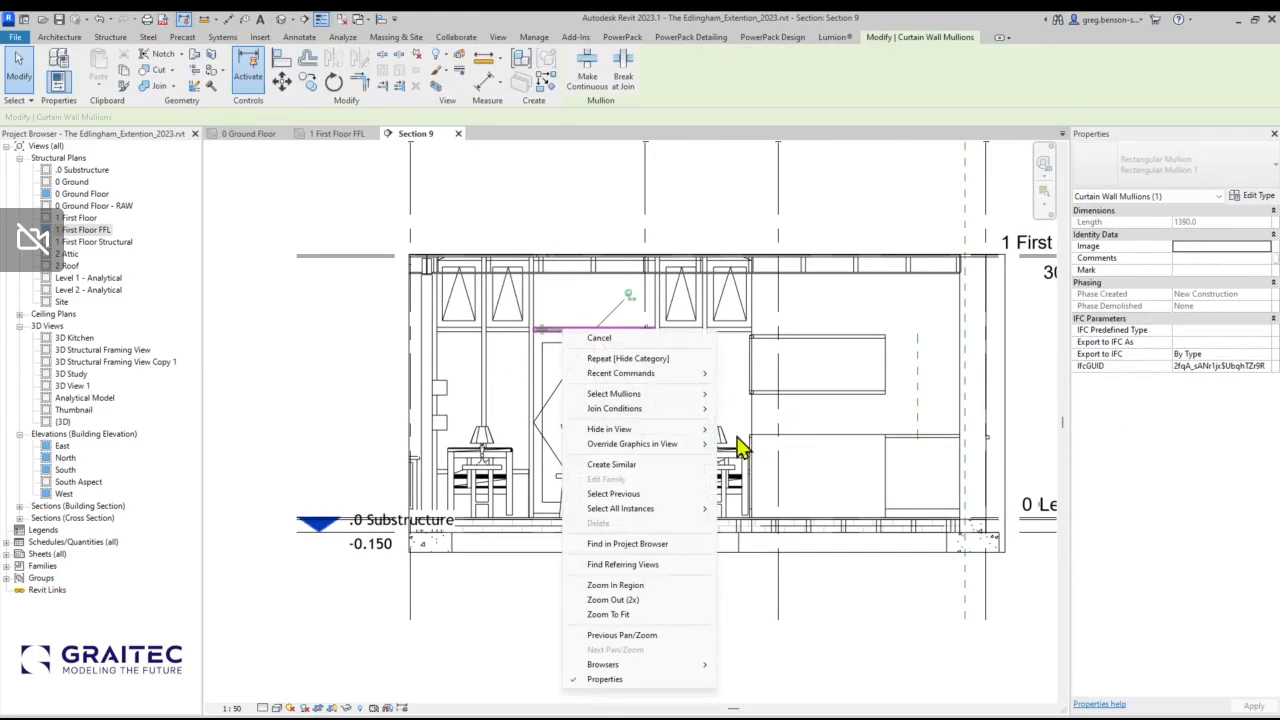
mouse_move(626, 448)
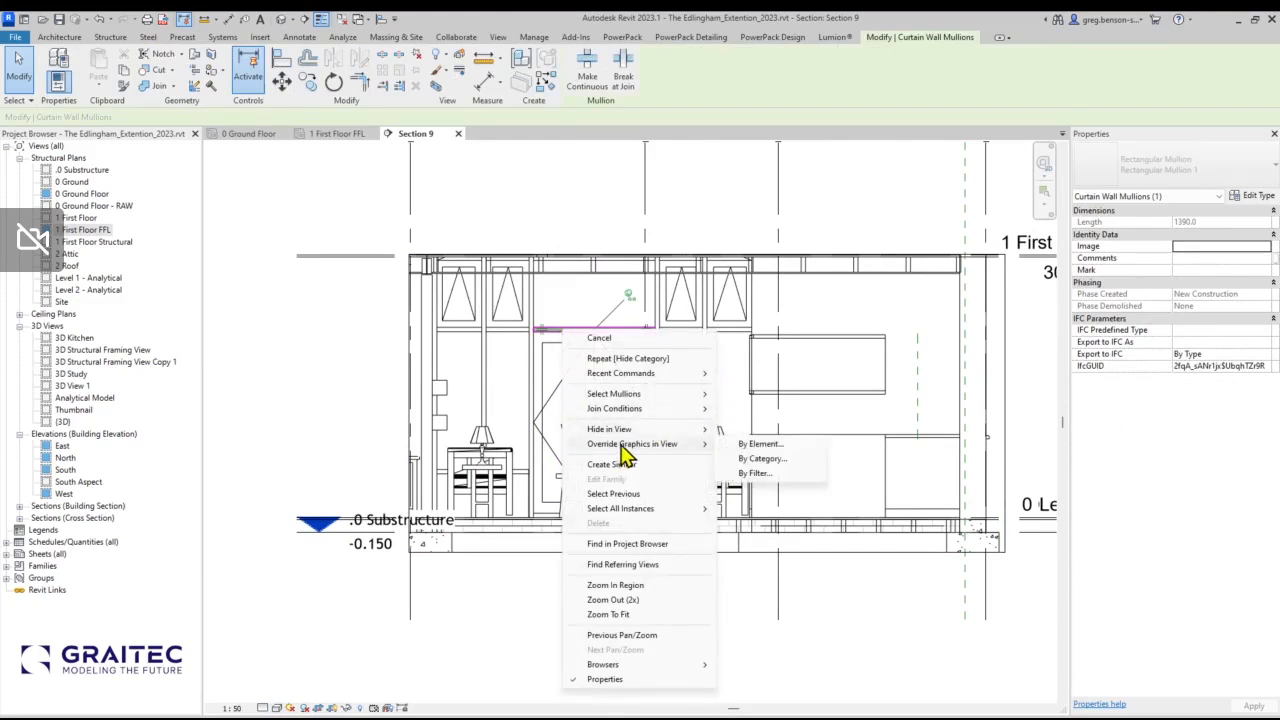
click(778, 472)
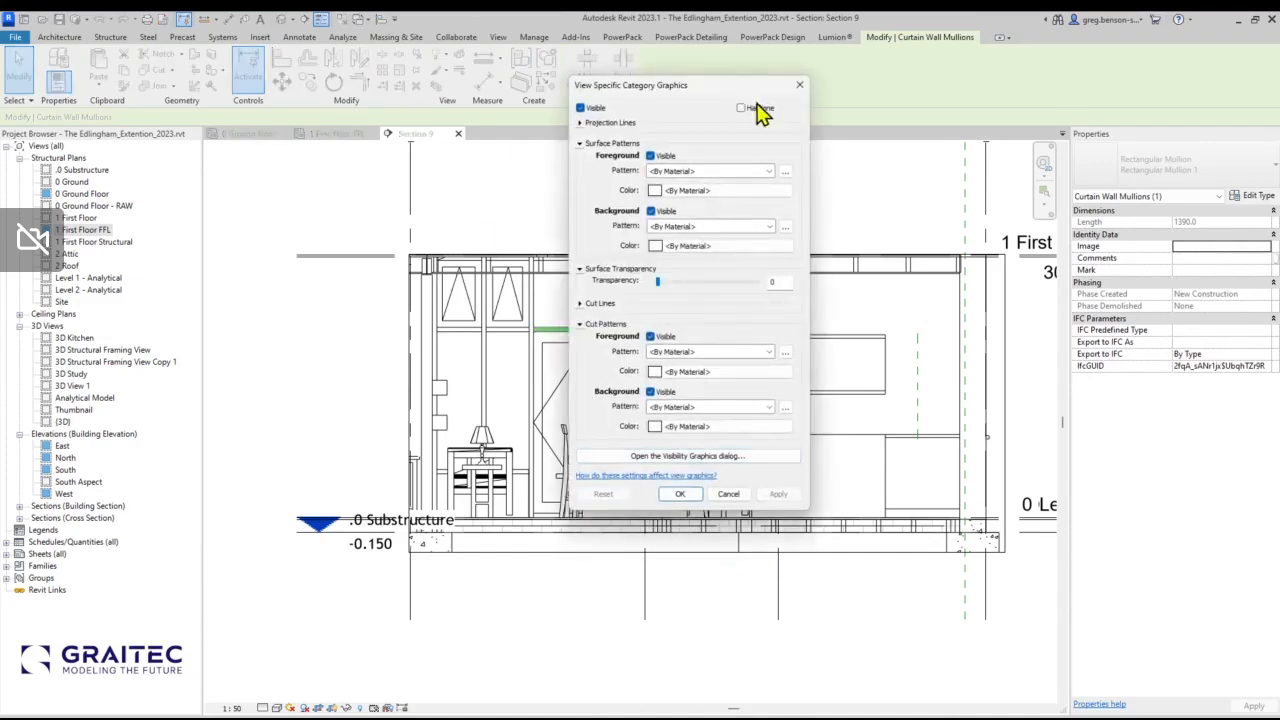
click(752, 108)
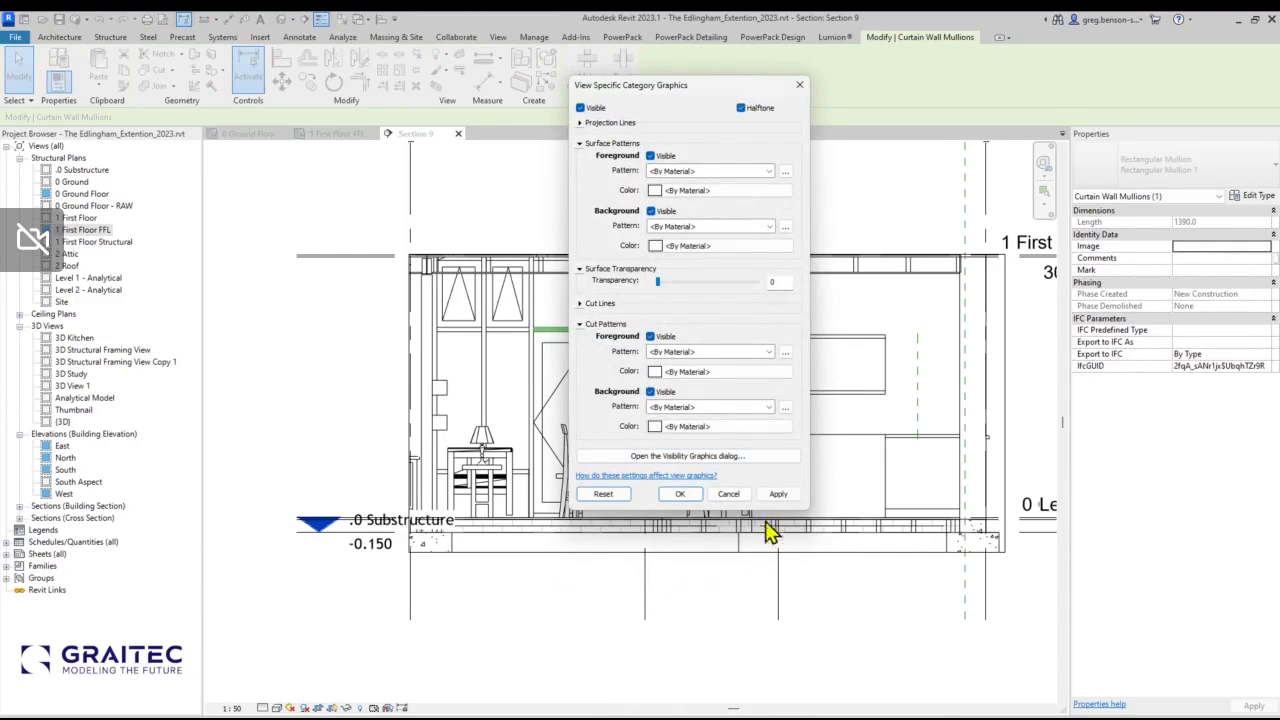
click(680, 495)
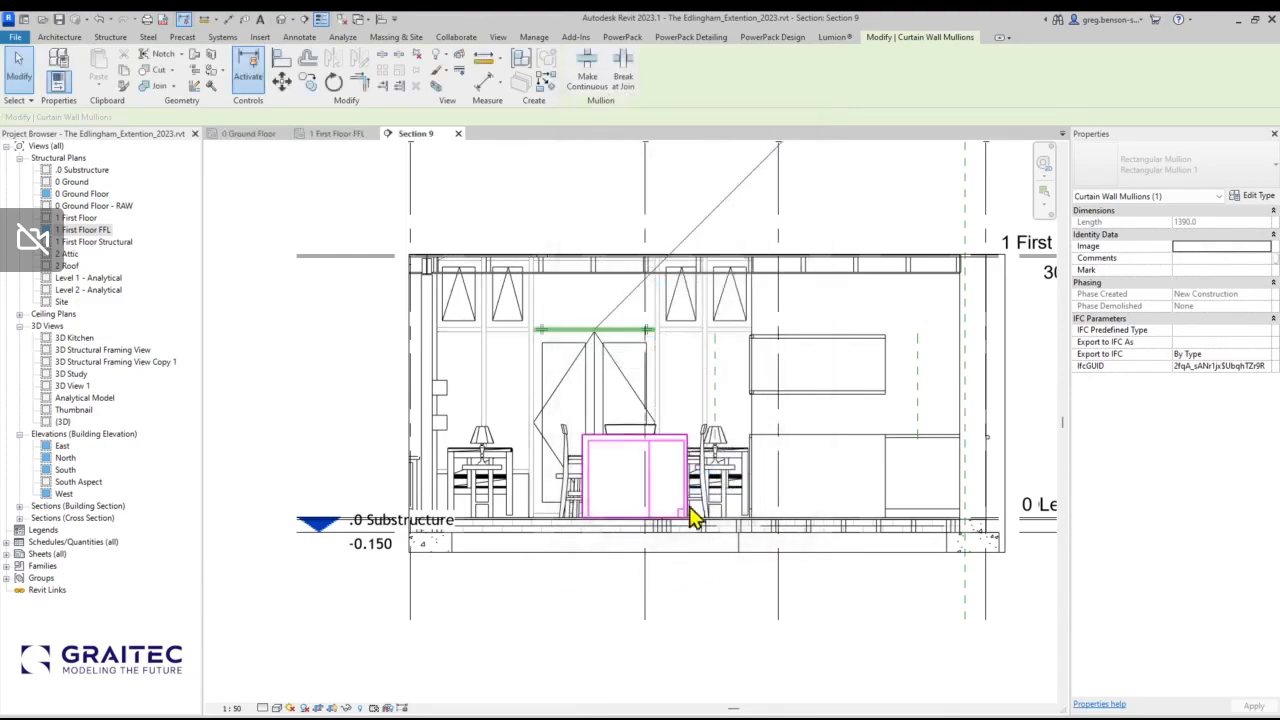
click(540, 625)
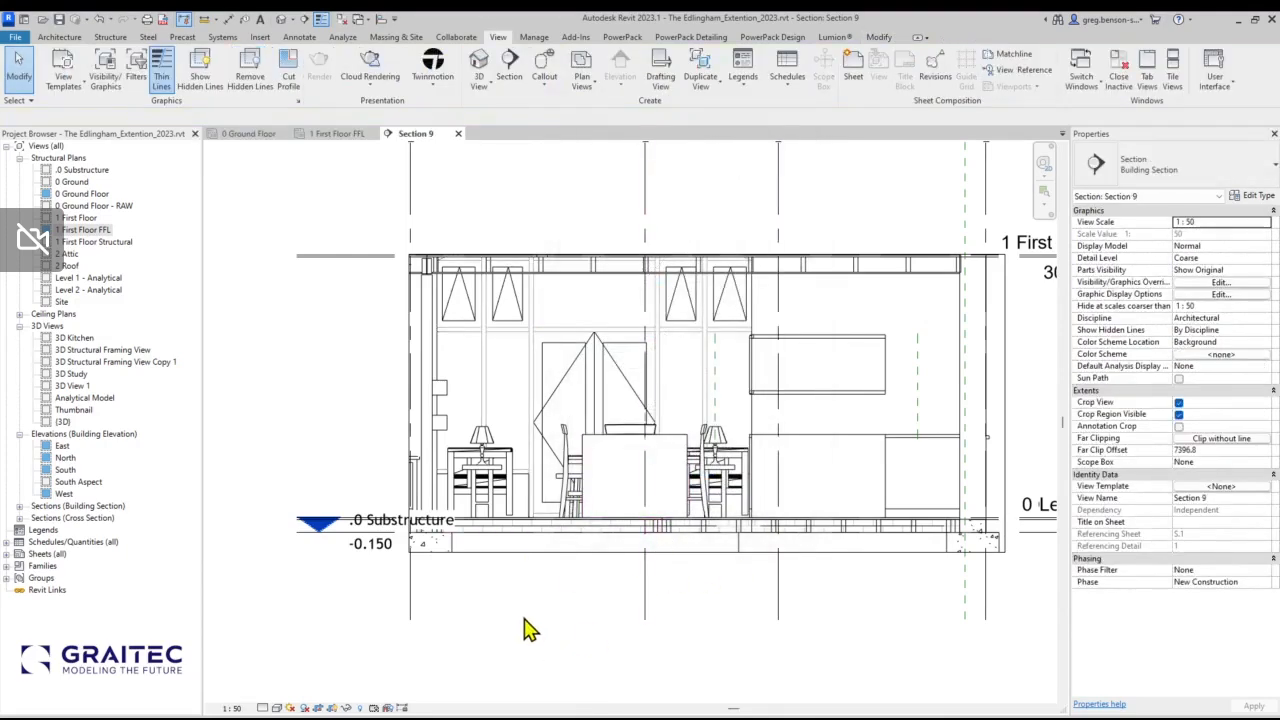
Override the windows category to halftone in this section, using the upper curtain wall window nearest grid C.
click(468, 330)
right_click(468, 330)
mouse_move(550, 420)
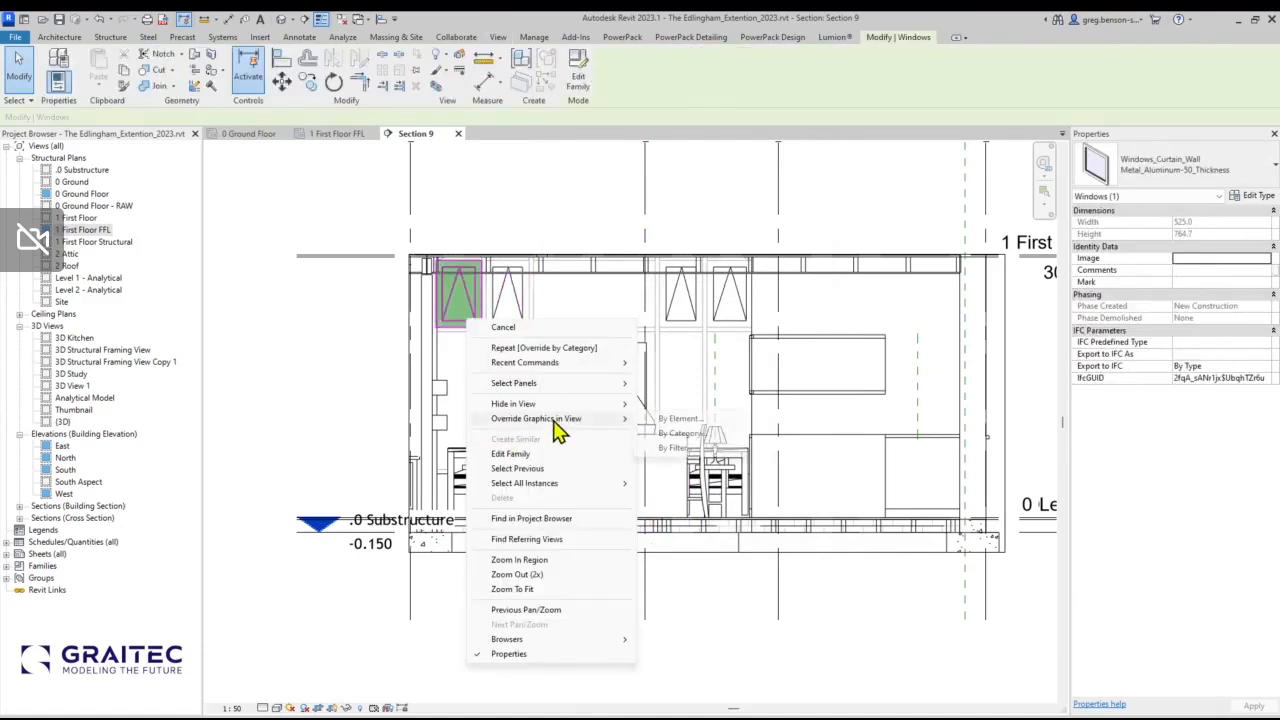
click(694, 434)
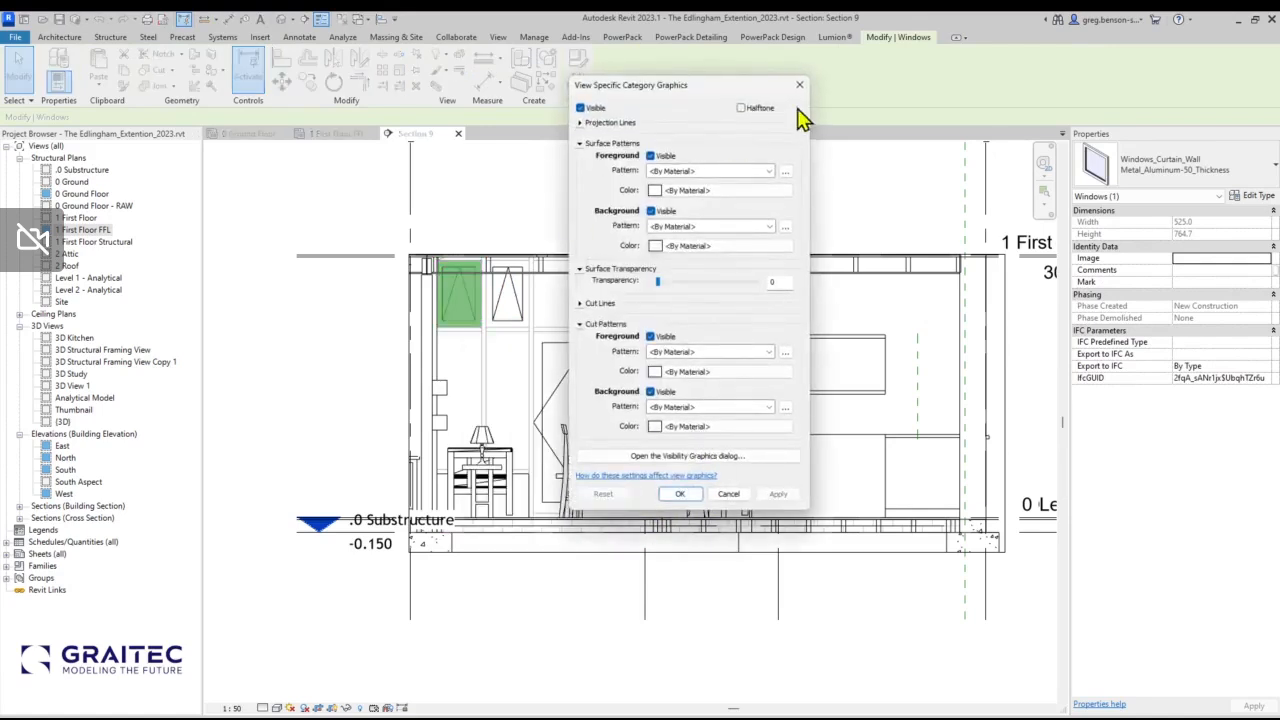
click(766, 108)
click(778, 494)
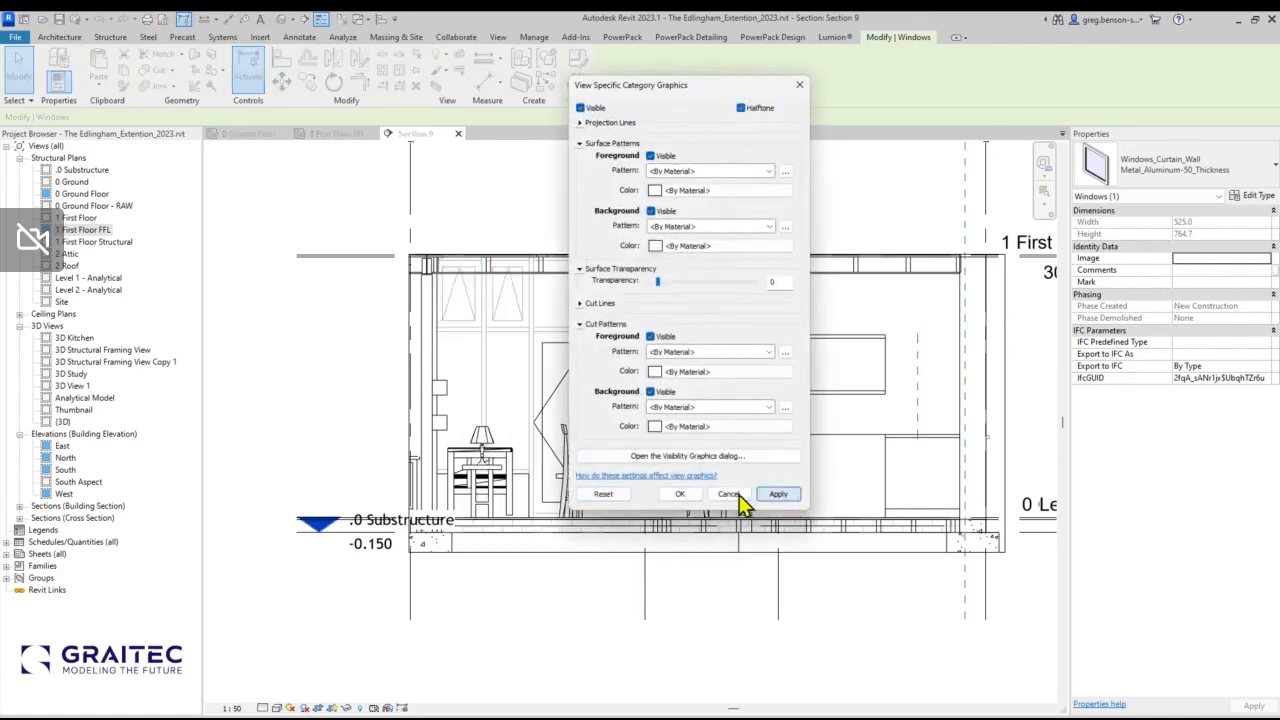
click(679, 494)
click(571, 566)
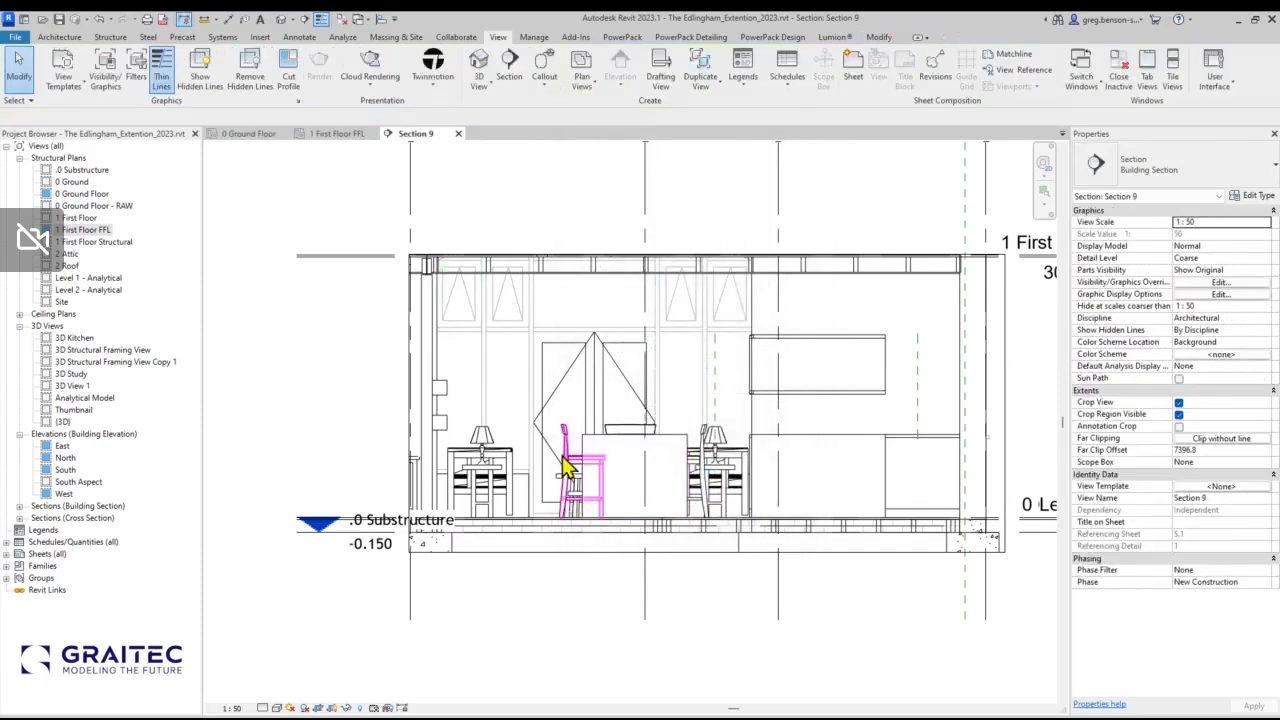
Override the doors category to halftone in this section, using the double glass door behind the chairs.
click(563, 395)
right_click(560, 386)
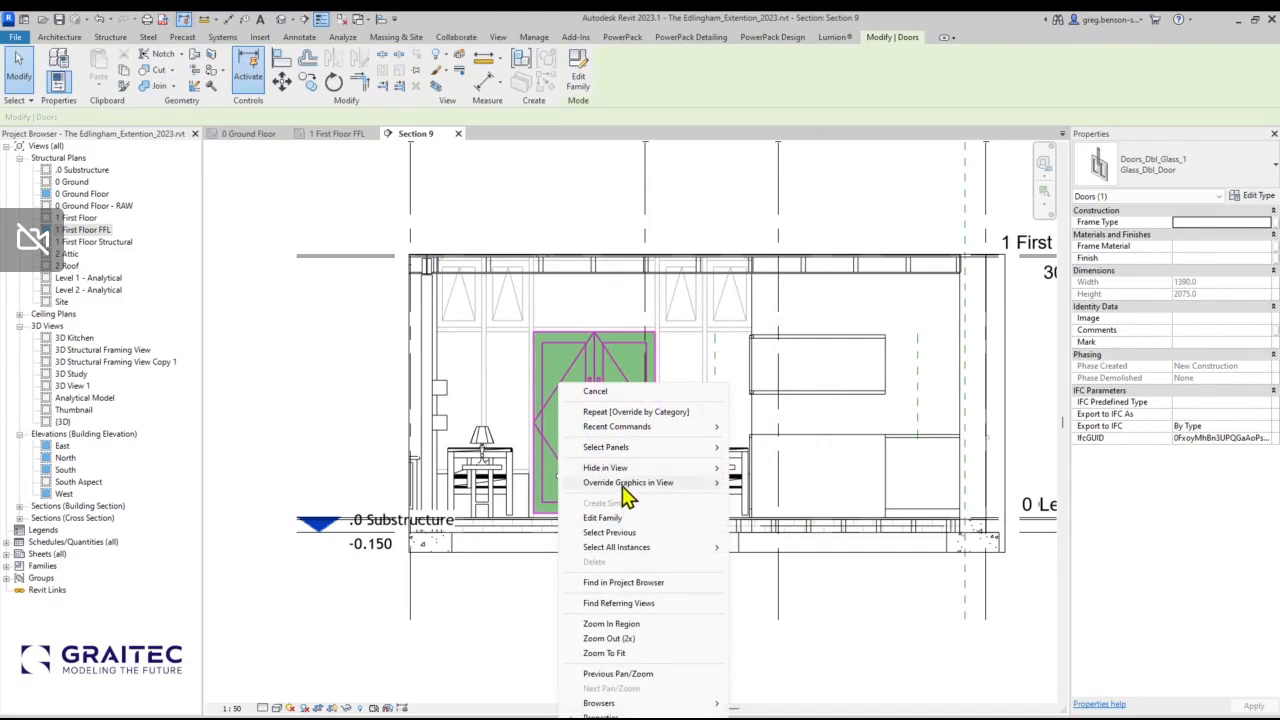
mouse_move(680, 485)
click(768, 499)
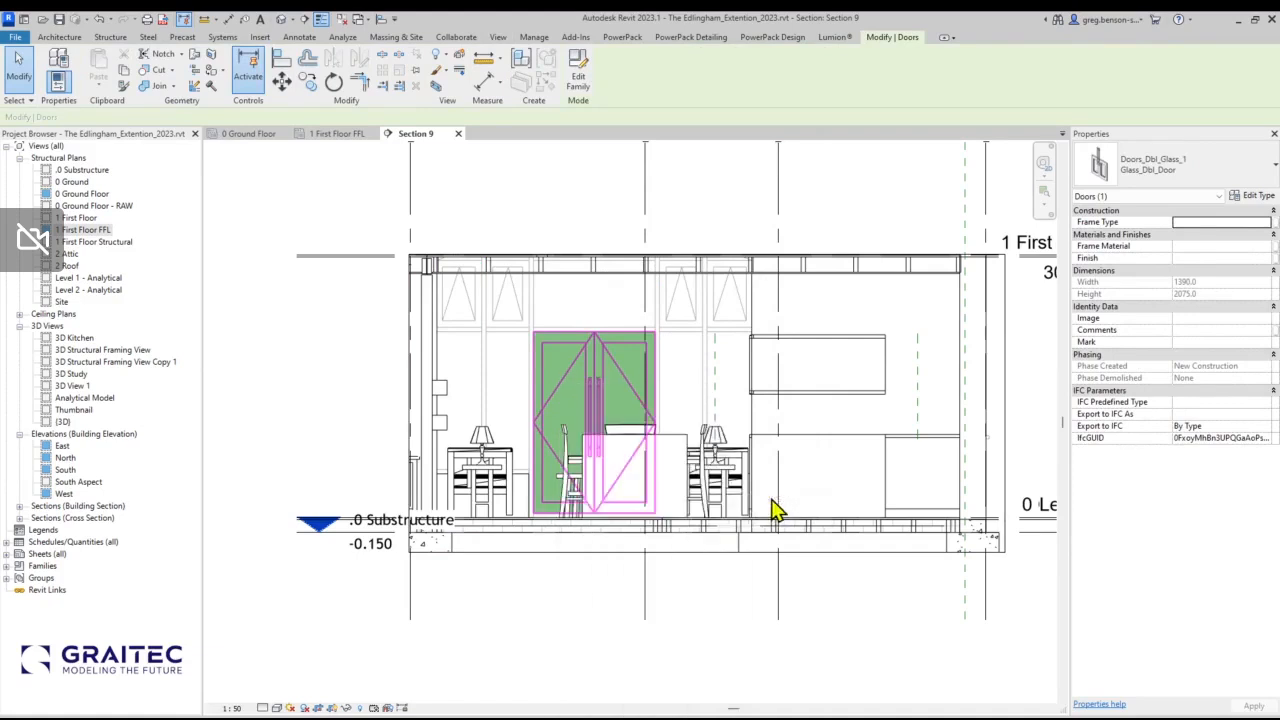
click(758, 108)
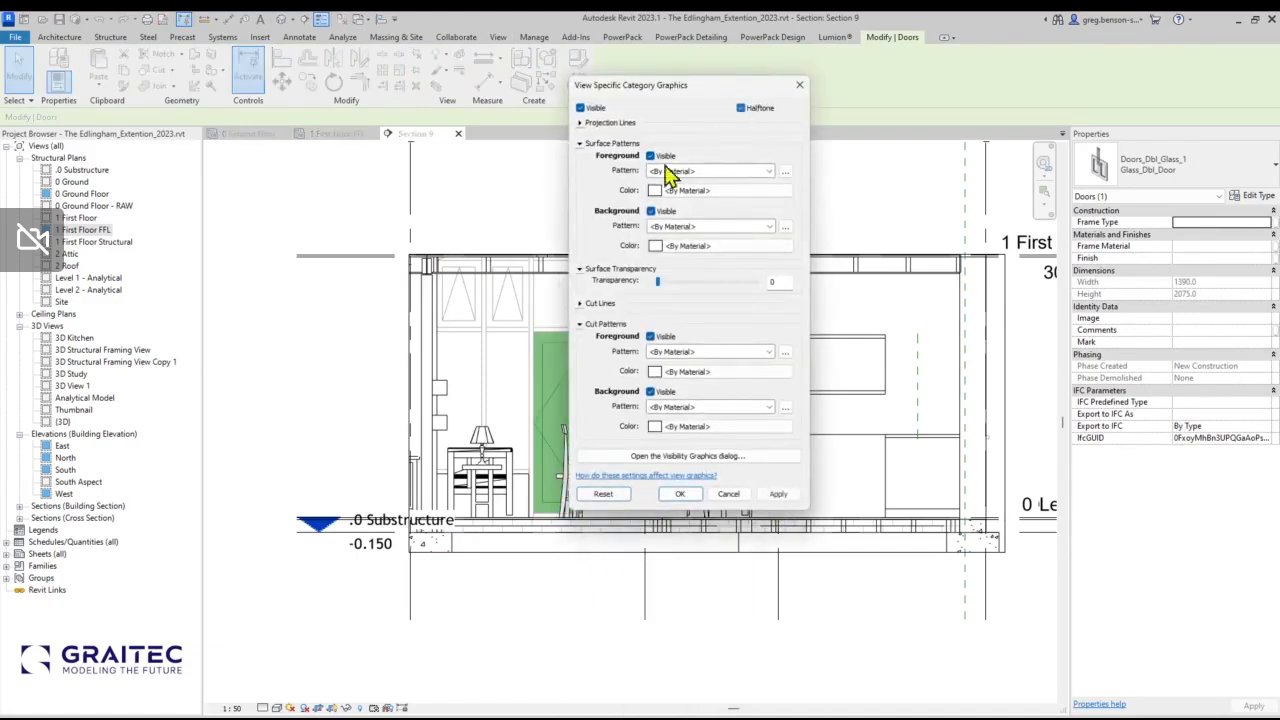
click(778, 496)
click(682, 496)
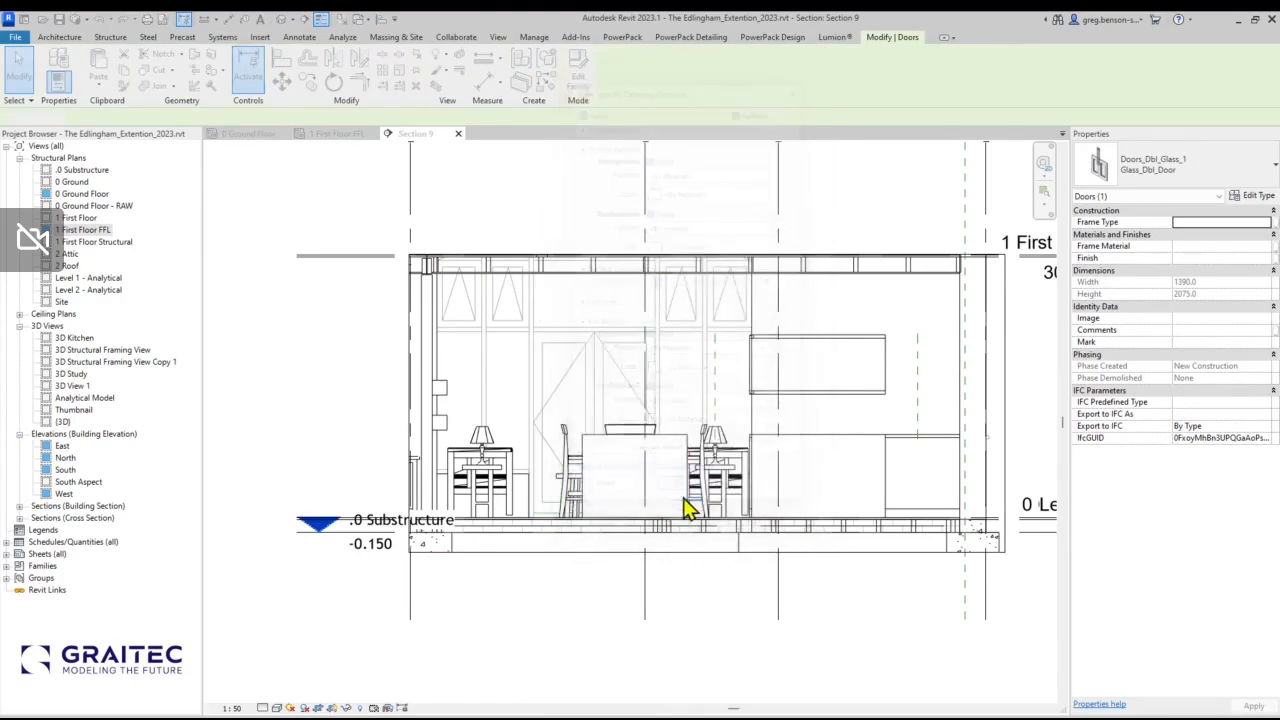
click(558, 597)
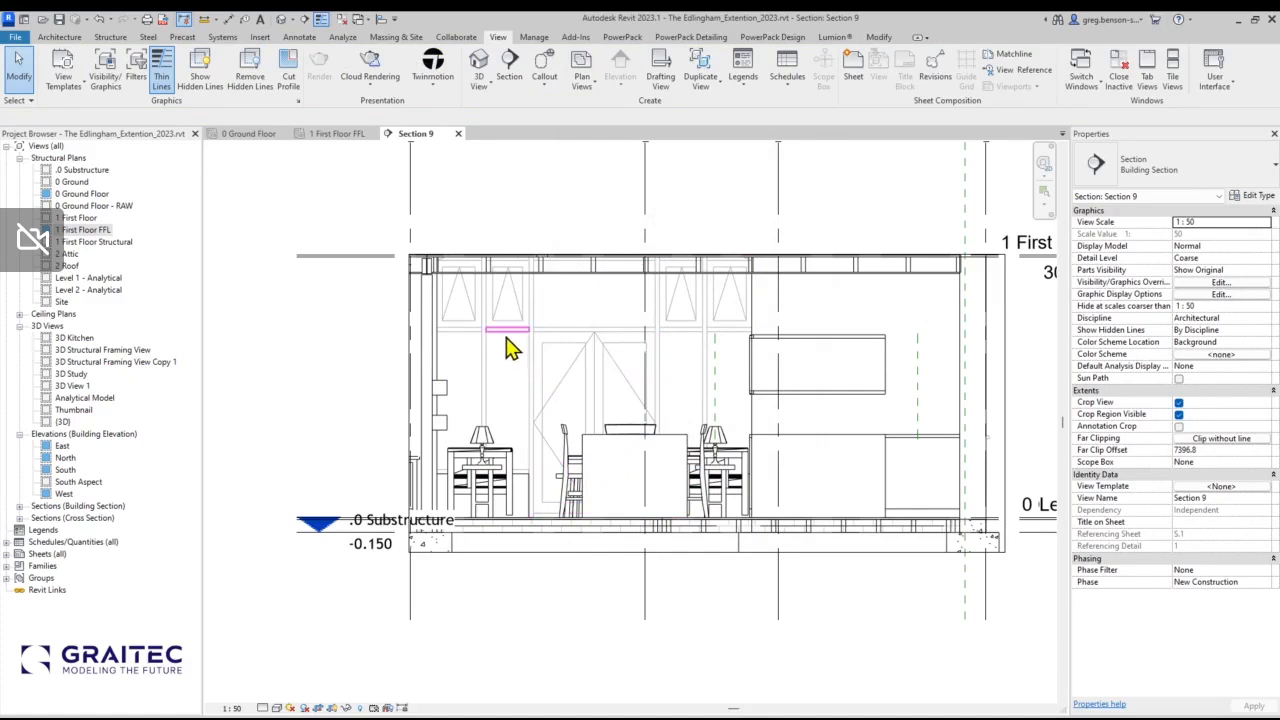
Override the curtain panels category with a solid fill foreground surface pattern in RGB 128-255-255, using the glazed panel nearest the lamp.
key(Tab)
key(Tab)
key(Tab)
click(507, 345)
right_click(507, 345)
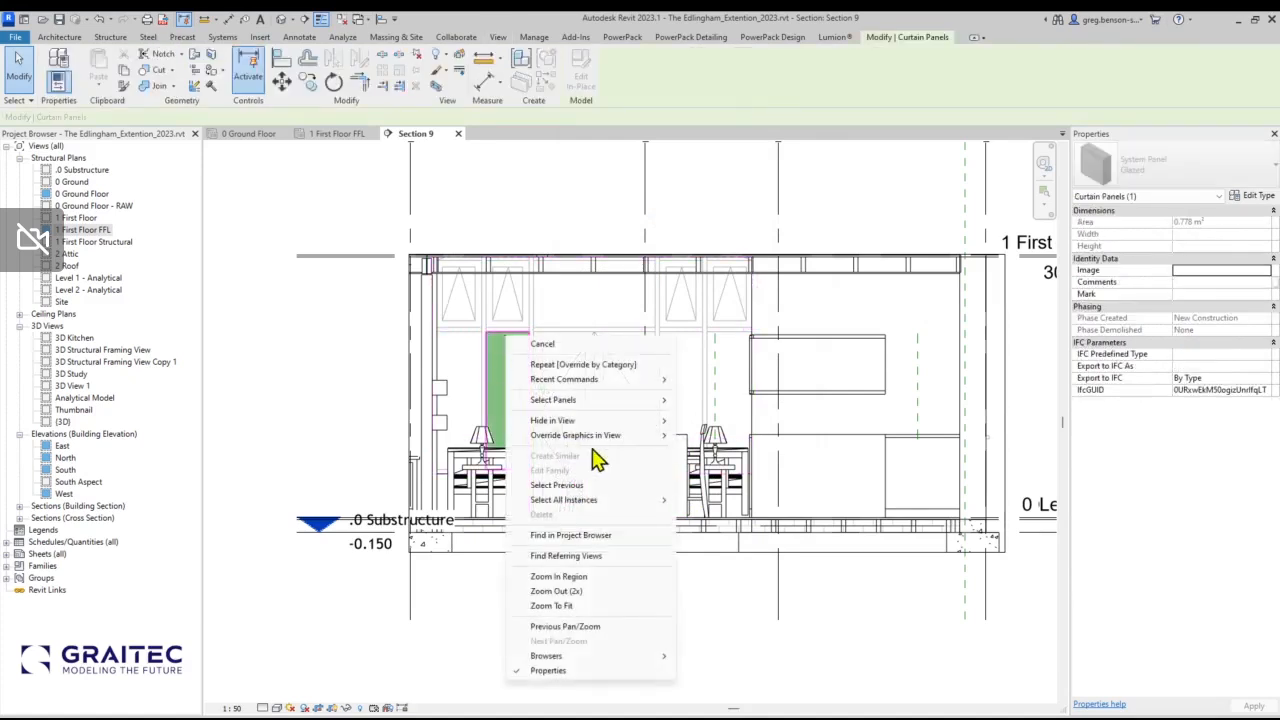
mouse_move(573, 441)
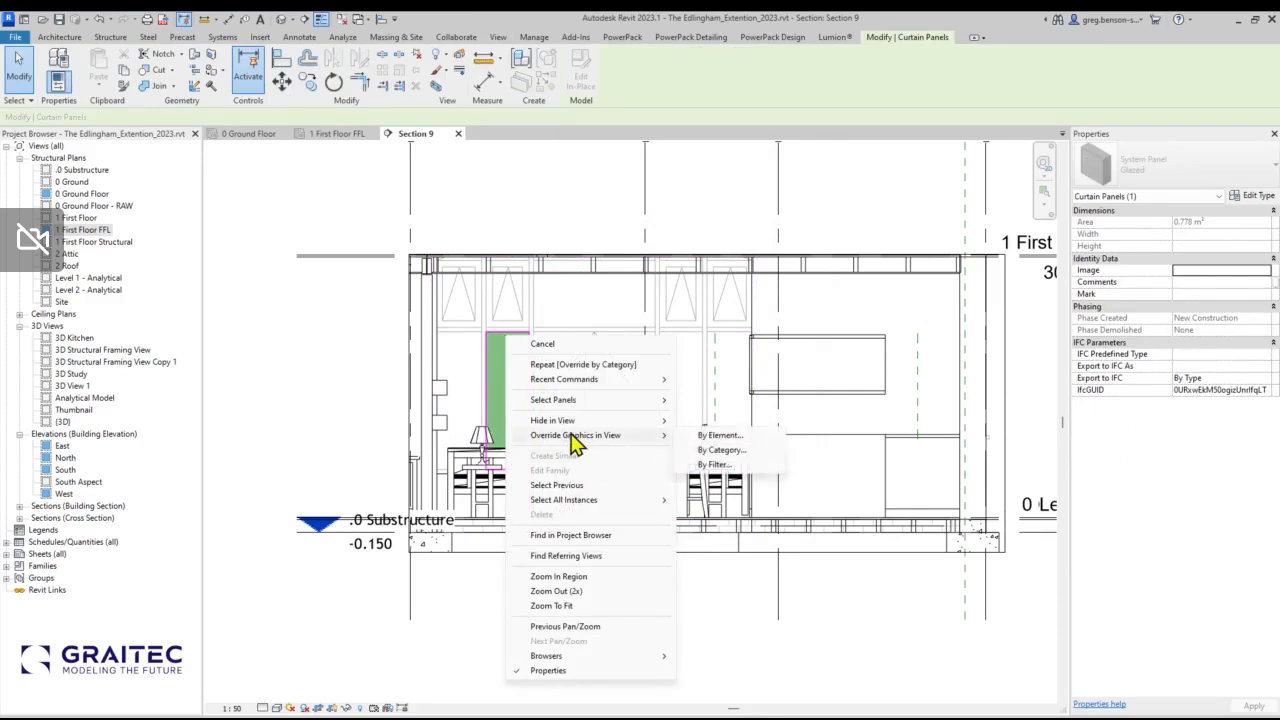
click(735, 457)
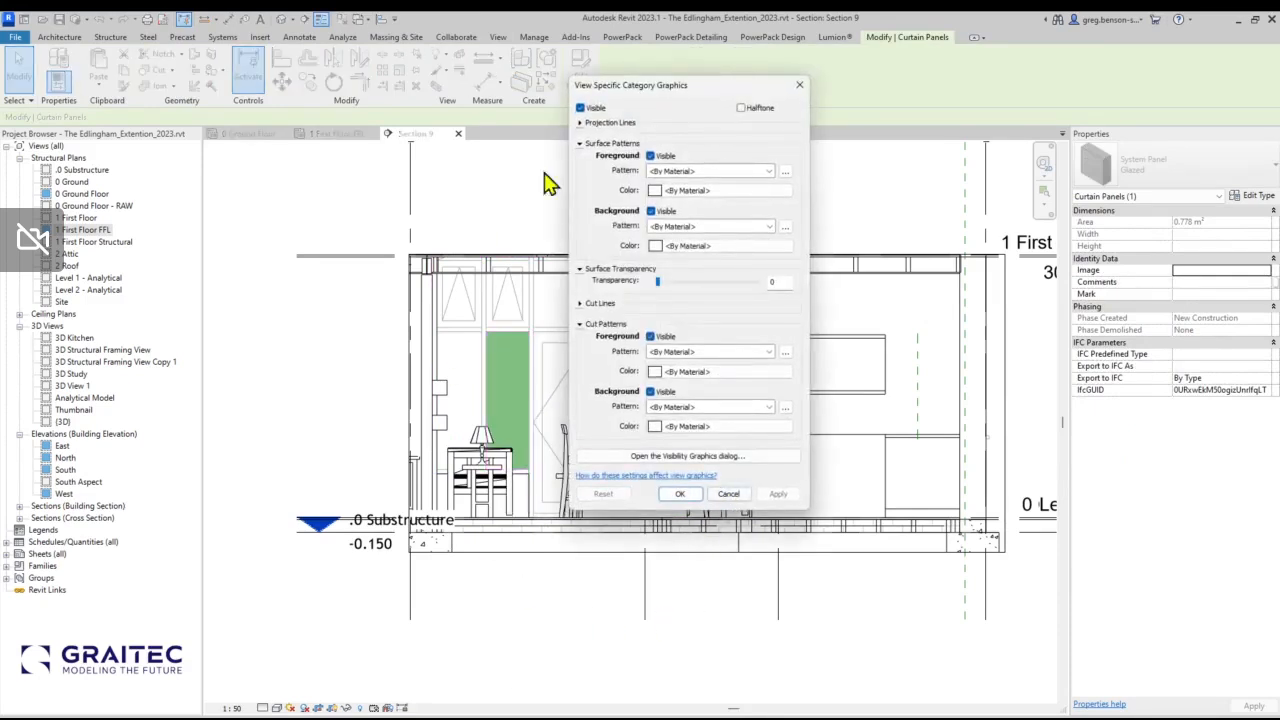
click(735, 172)
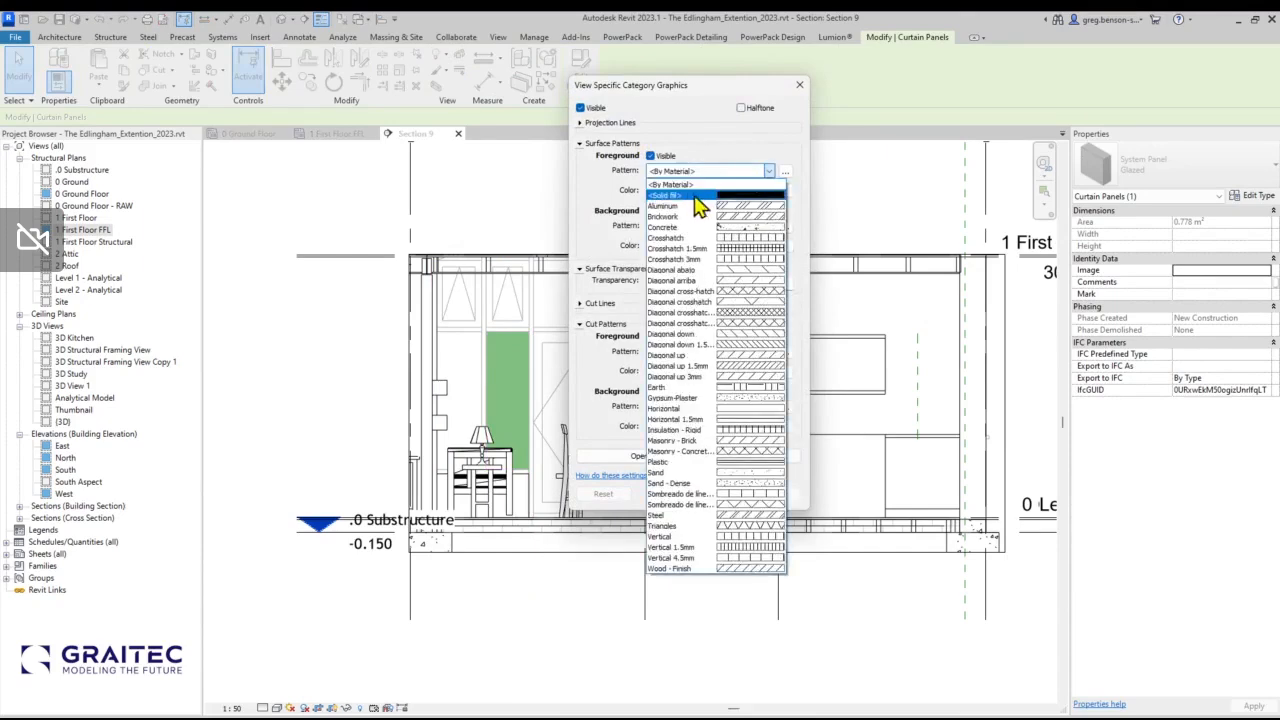
click(720, 192)
click(705, 192)
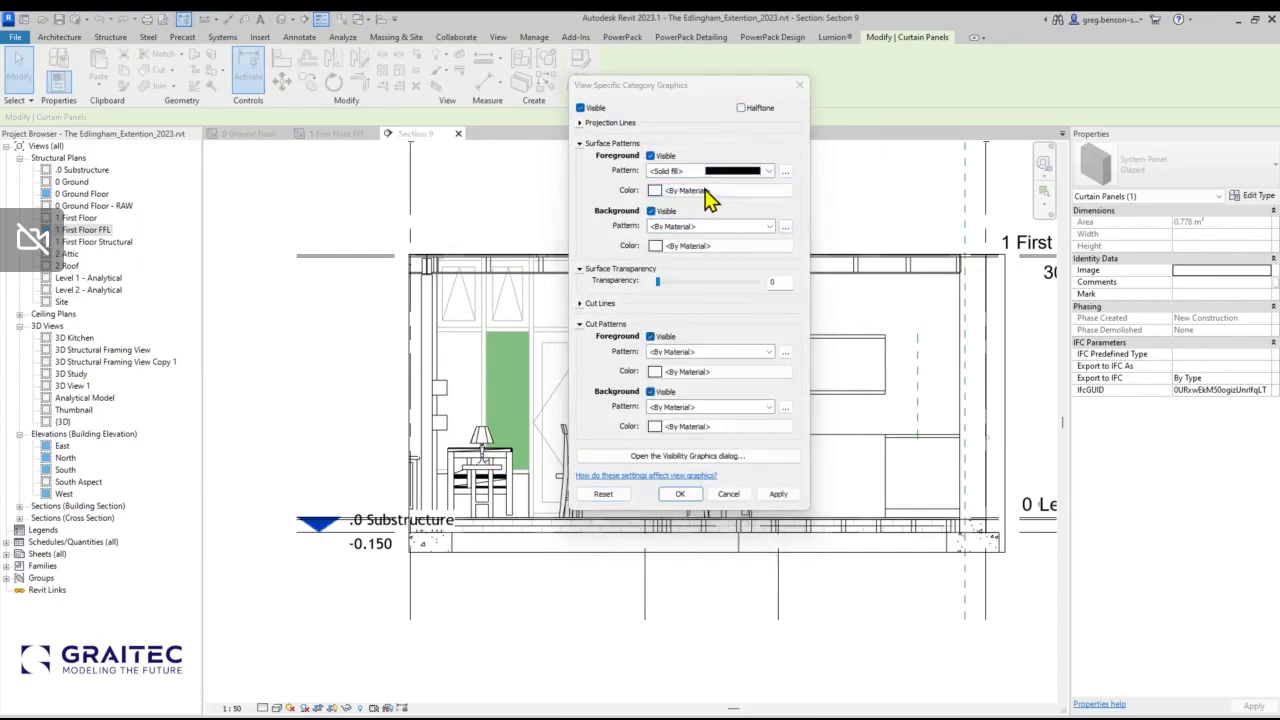
click(620, 202)
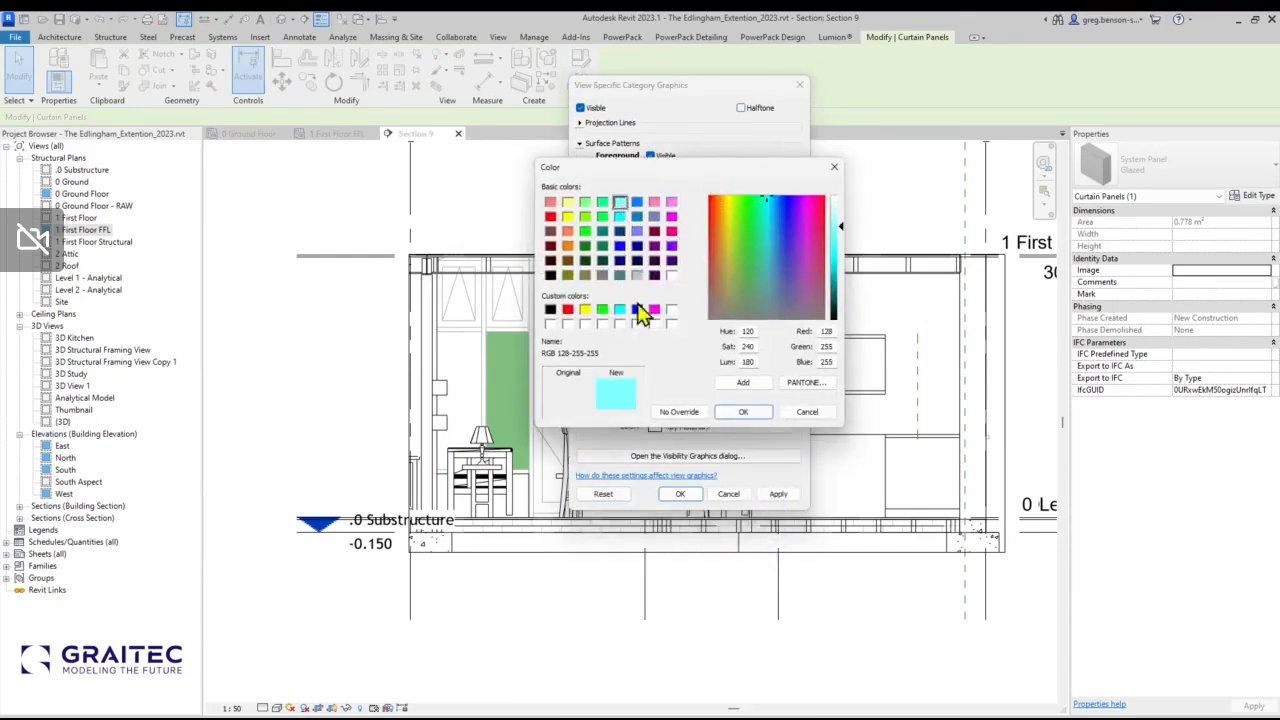
click(741, 414)
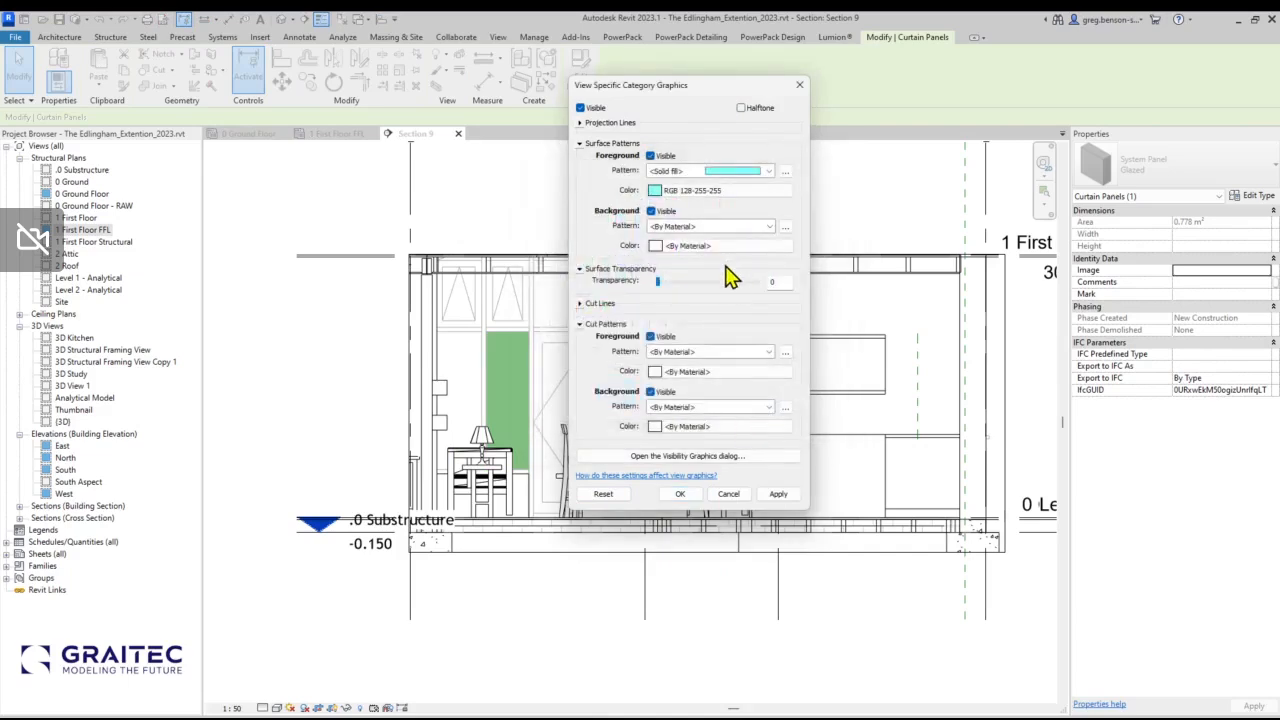
click(779, 494)
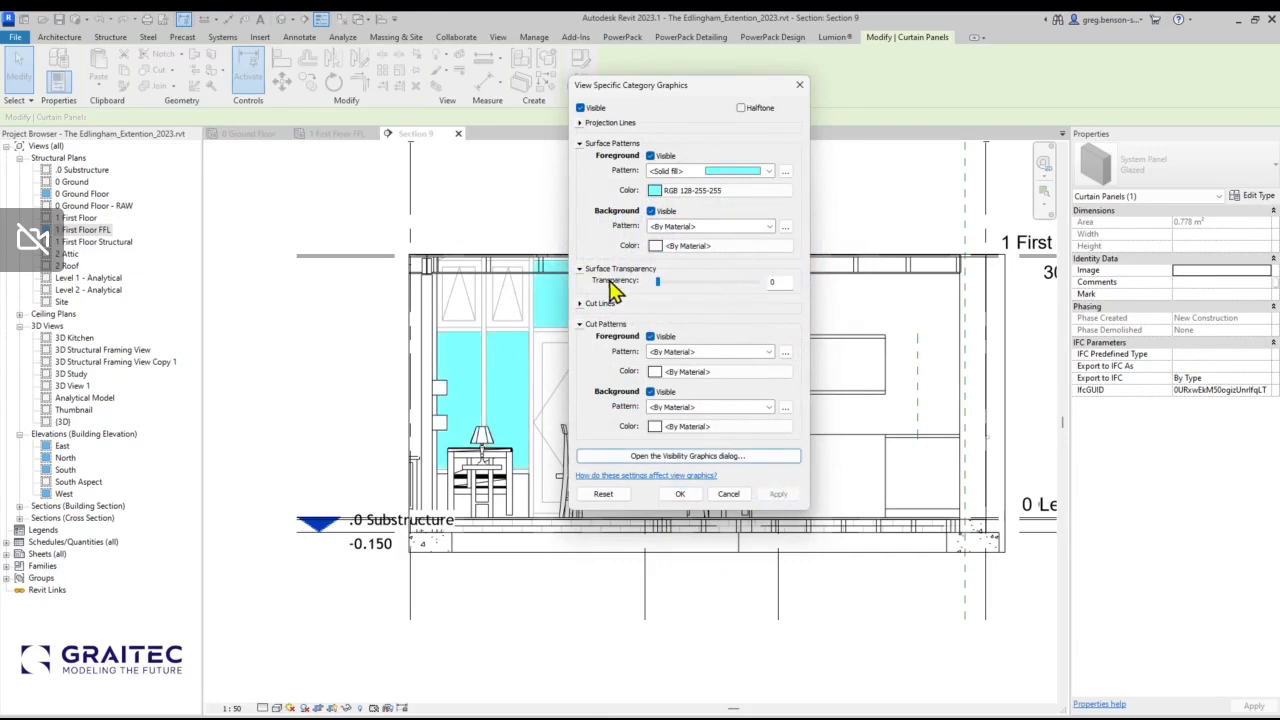
Set the curtain panels category's surface transparency to 84 in this section and accept the override.
drag(656, 281, 746, 302)
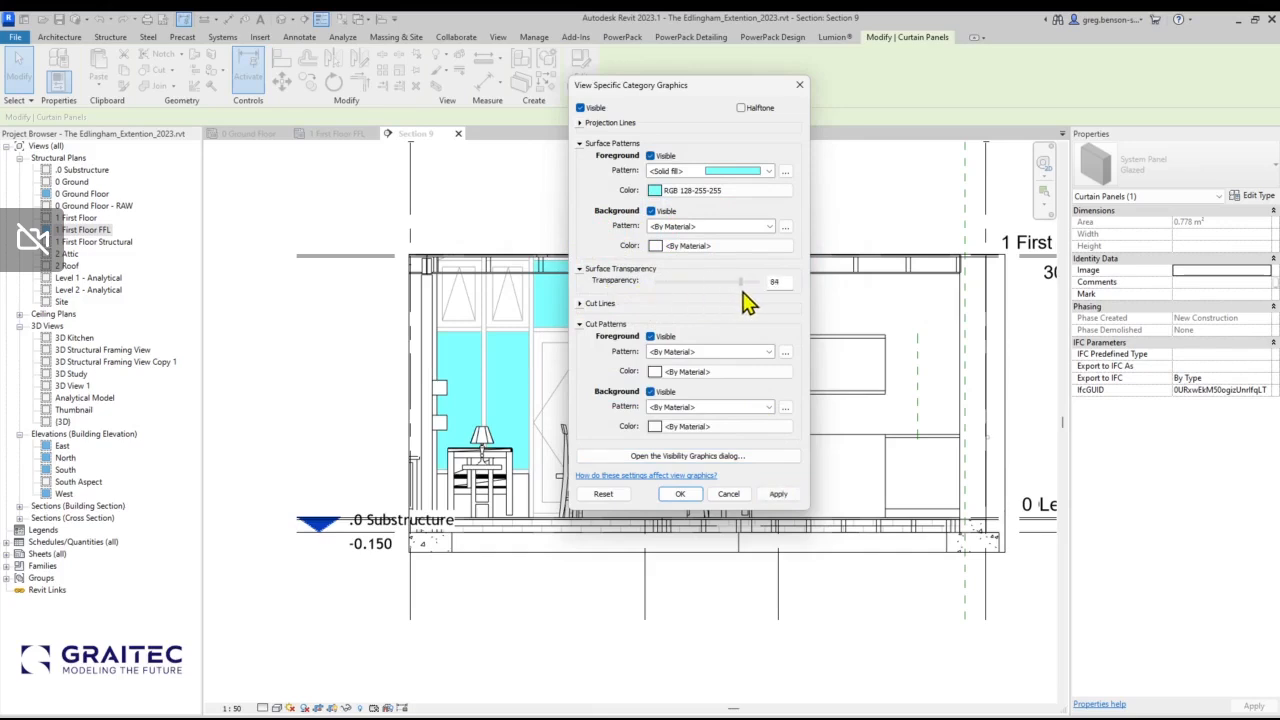
click(778, 494)
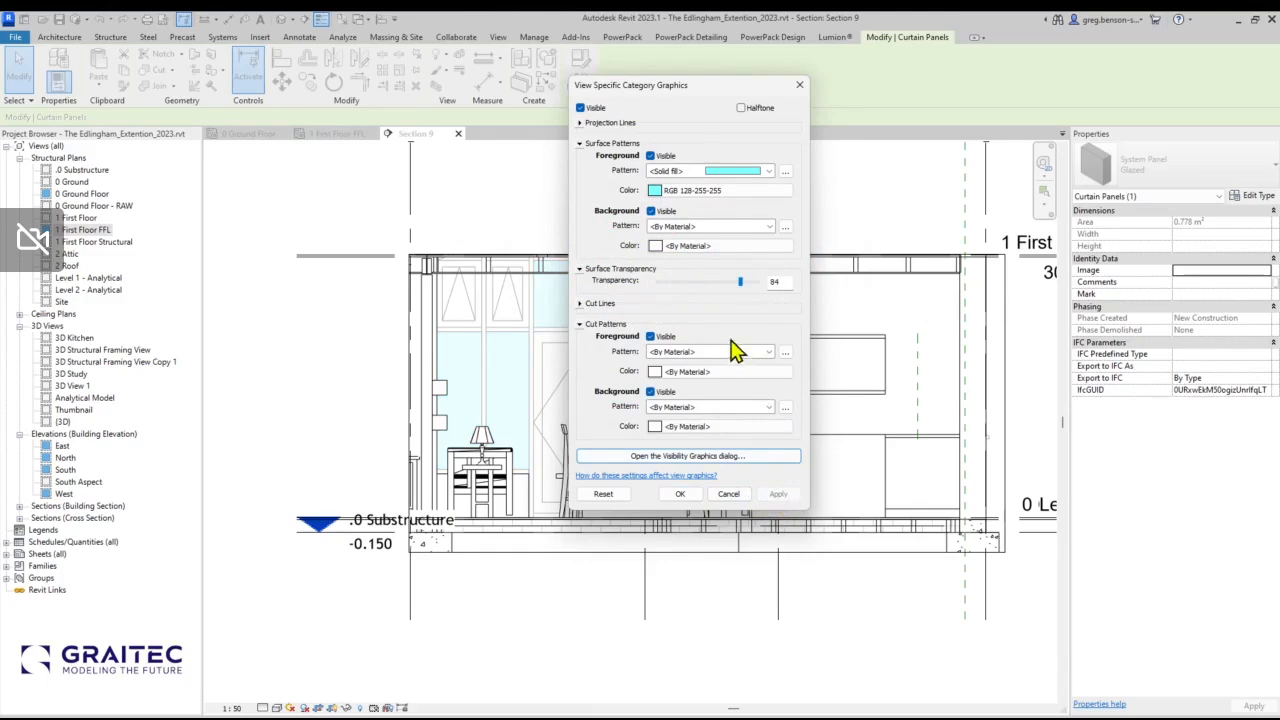
click(681, 496)
click(677, 323)
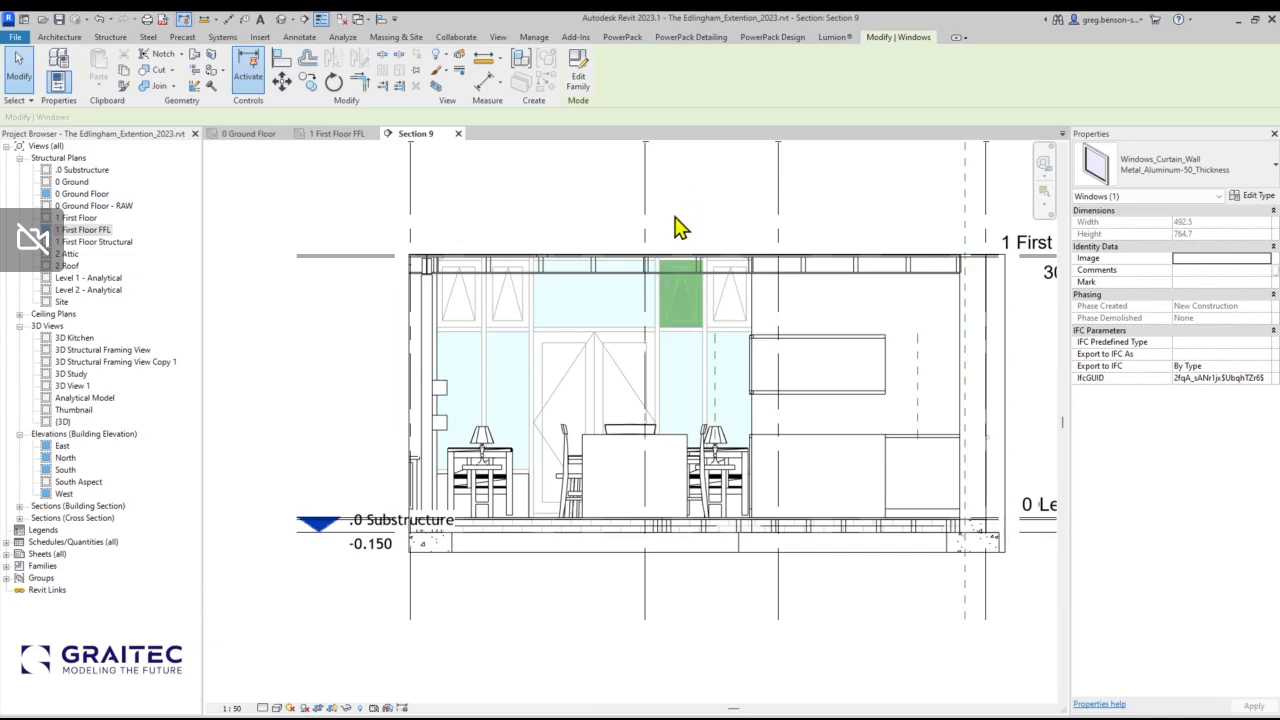
key(Escape)
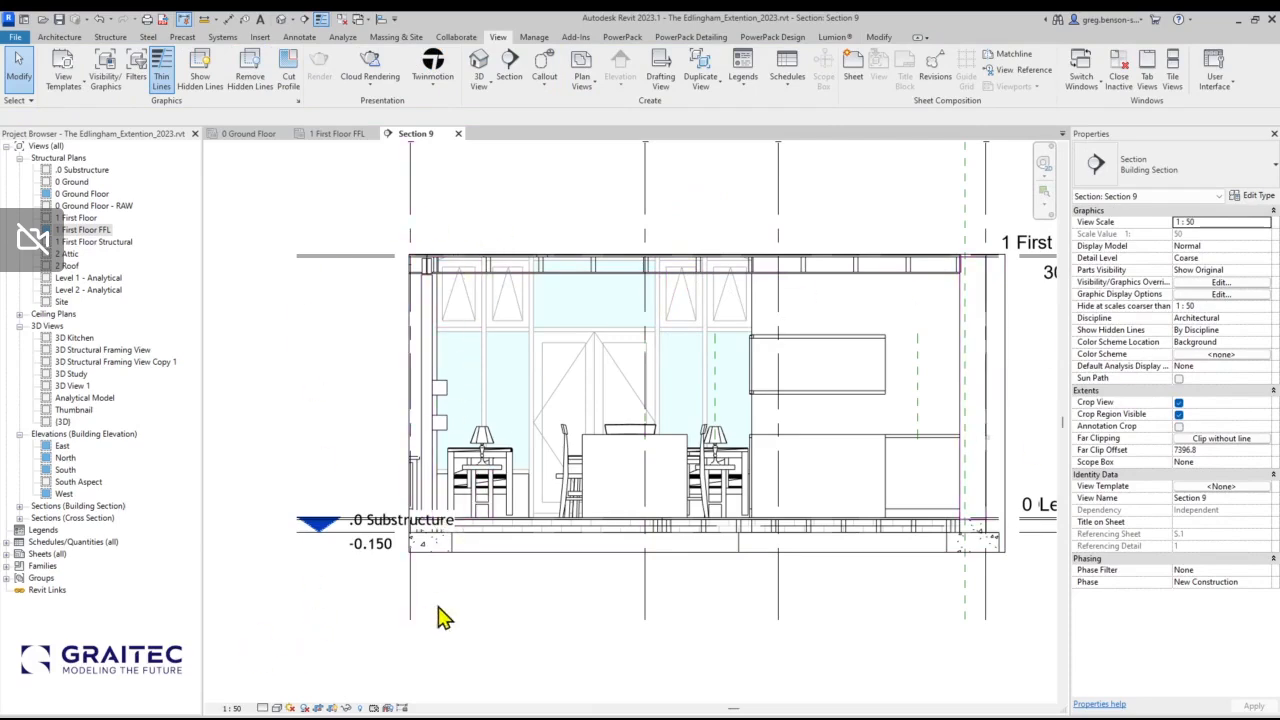
Hide the levels category in this section, using the .0 Substructure level.
scroll(484, 608, down, 2)
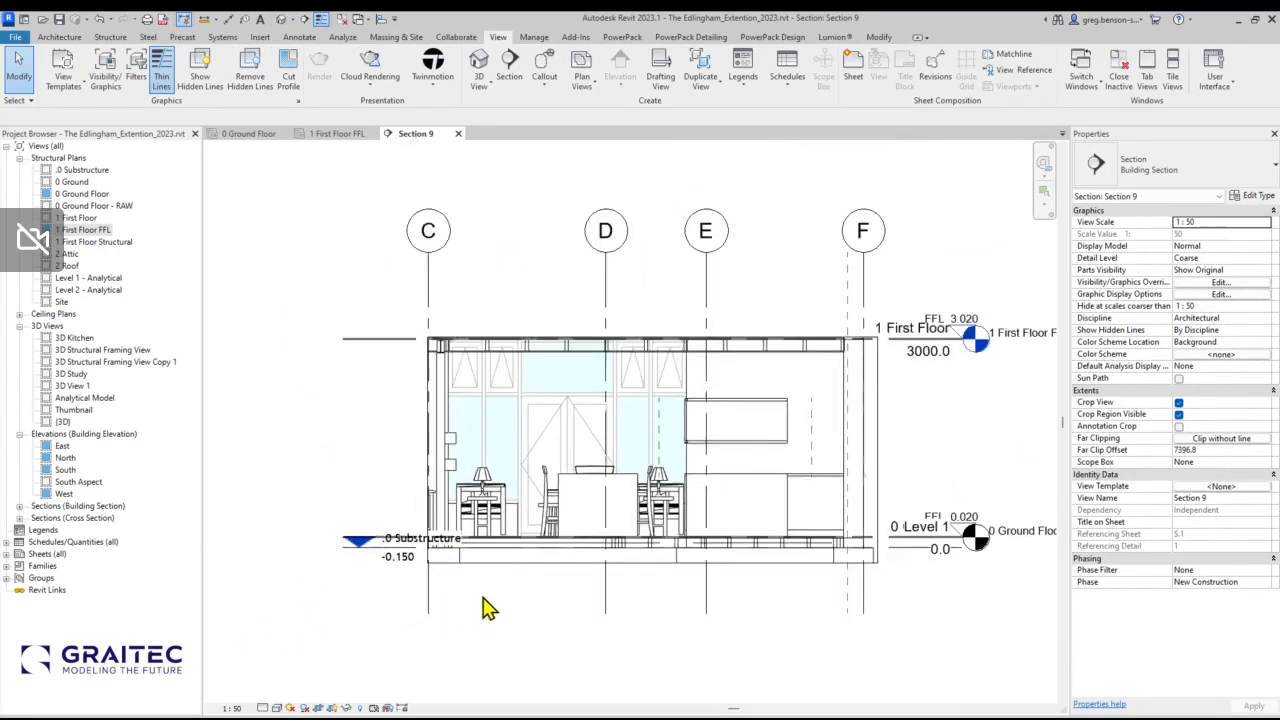
click(389, 541)
right_click(389, 546)
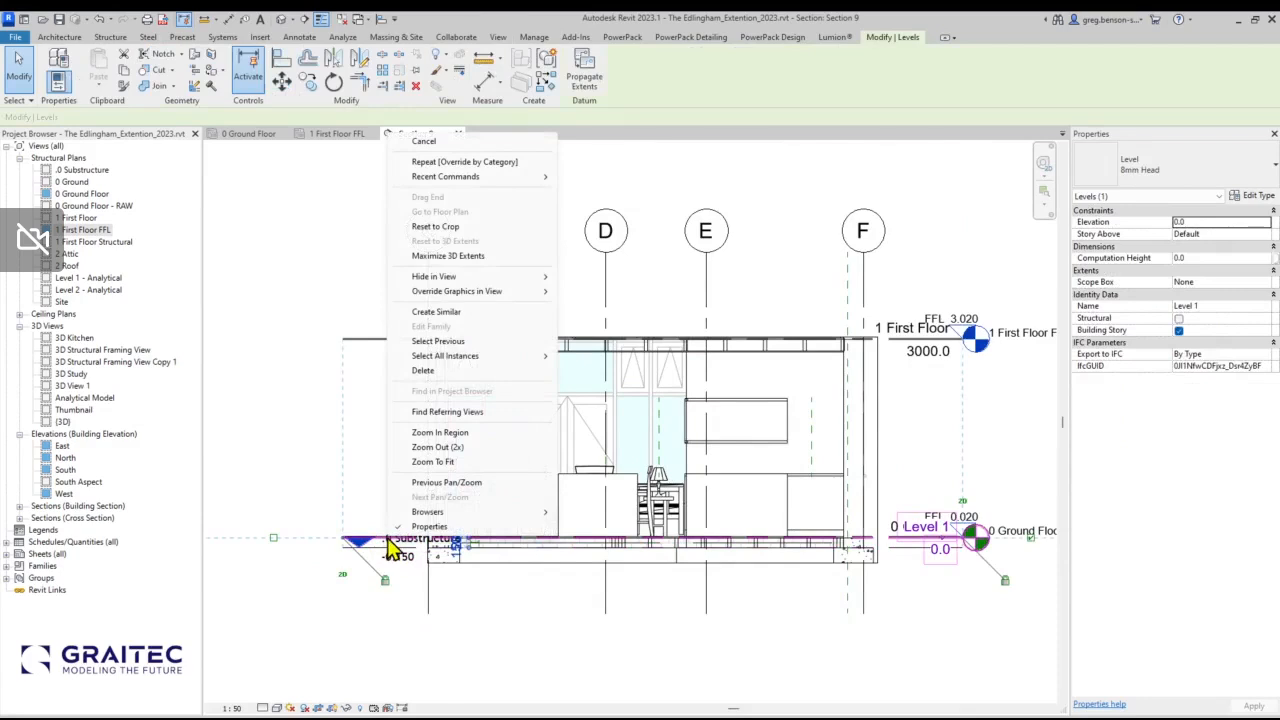
key(Escape)
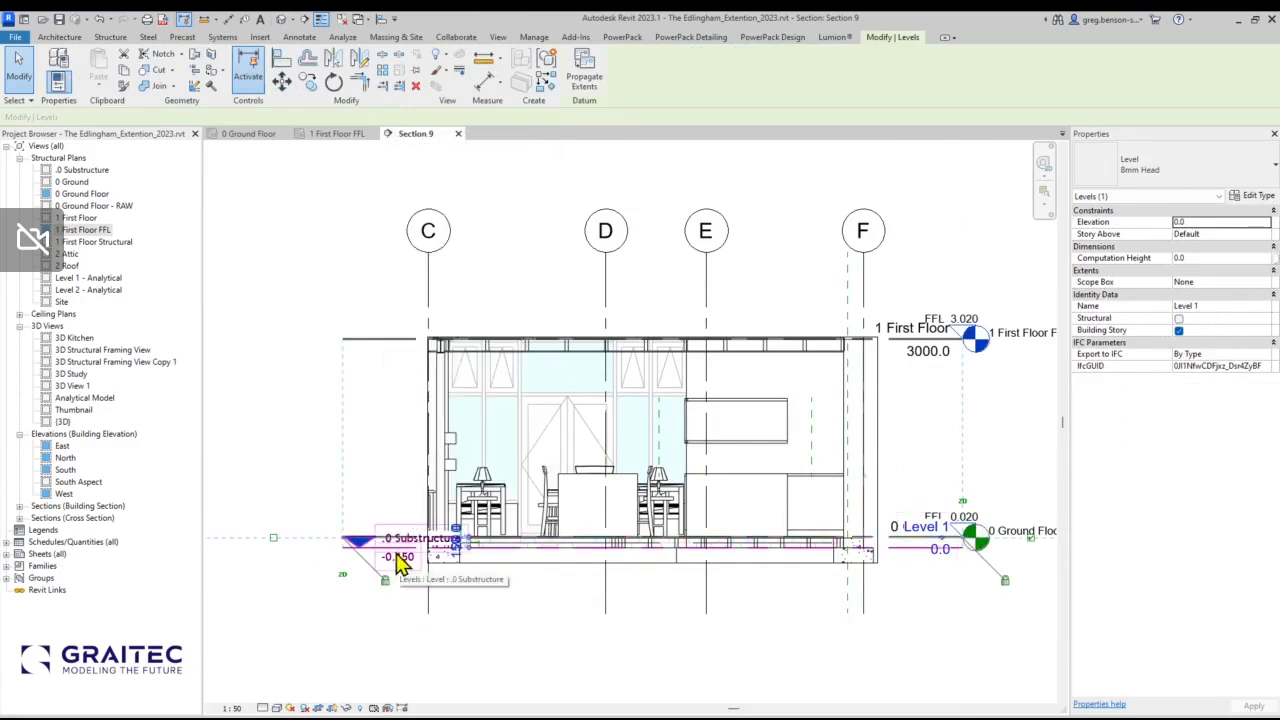
right_click(400, 563)
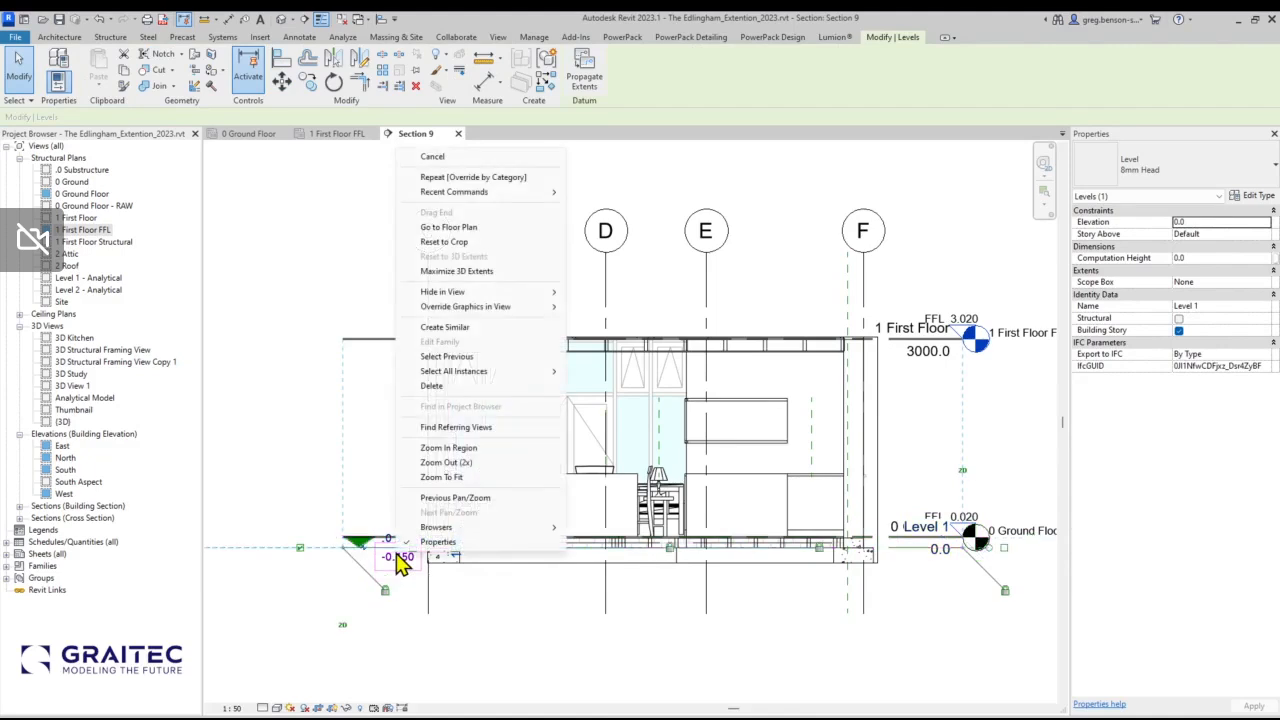
mouse_move(506, 292)
click(603, 308)
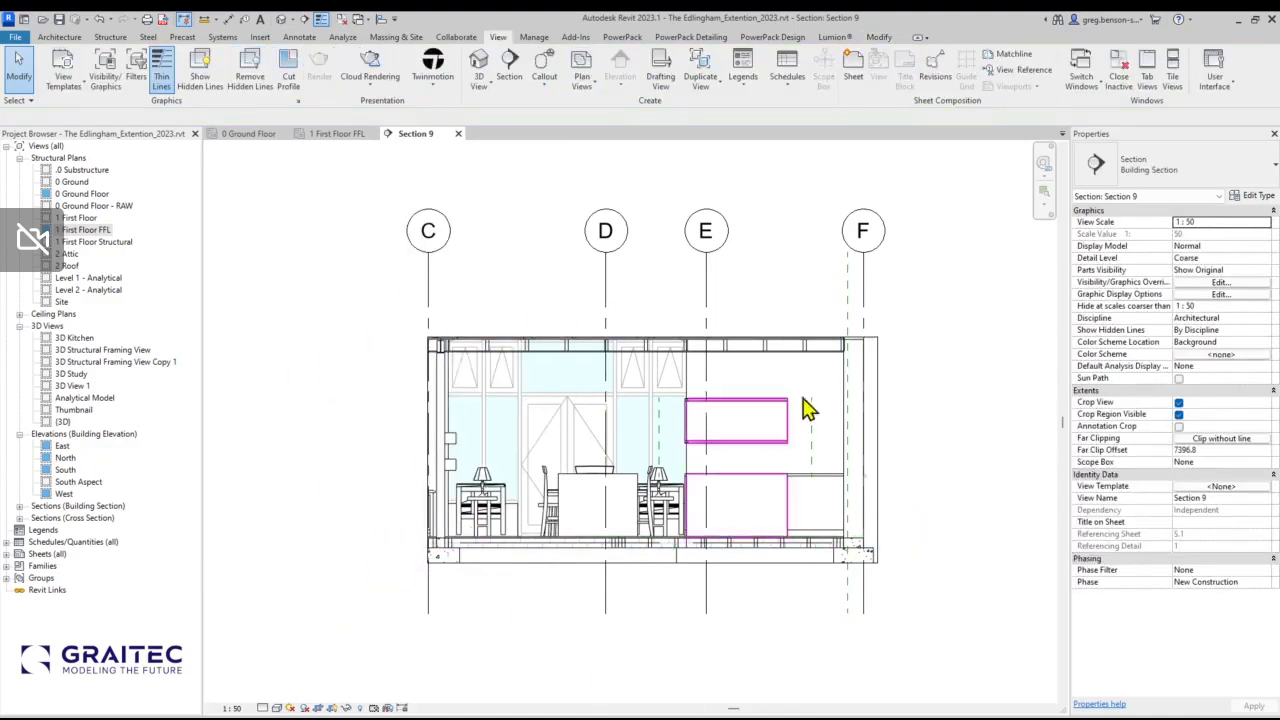
Override the grids category to halftone in this section, using grid C.
click(430, 288)
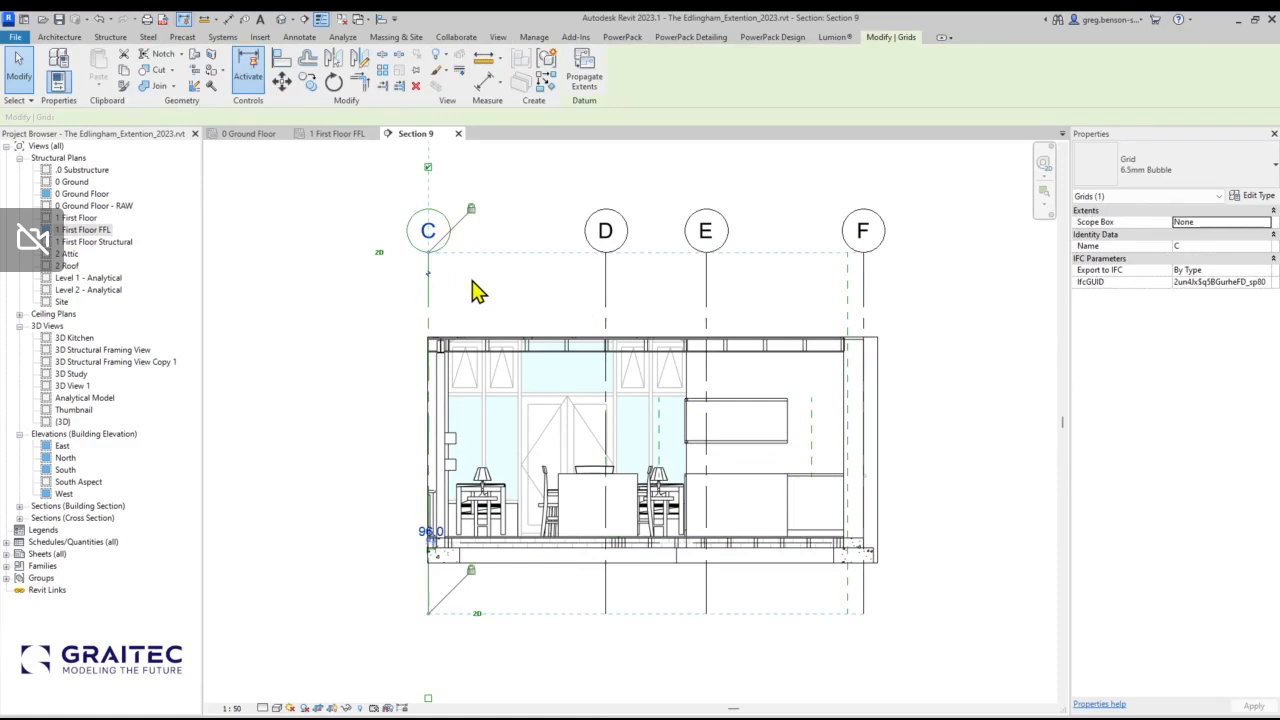
right_click(472, 280)
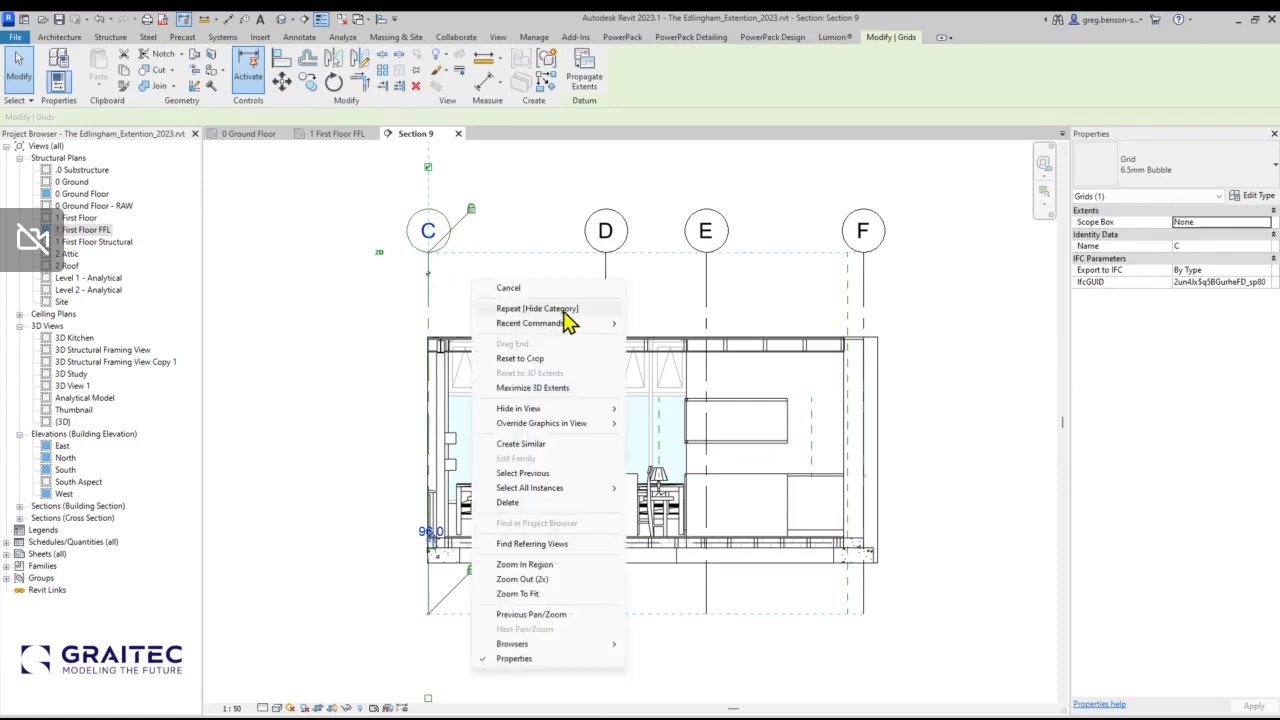
mouse_move(543, 422)
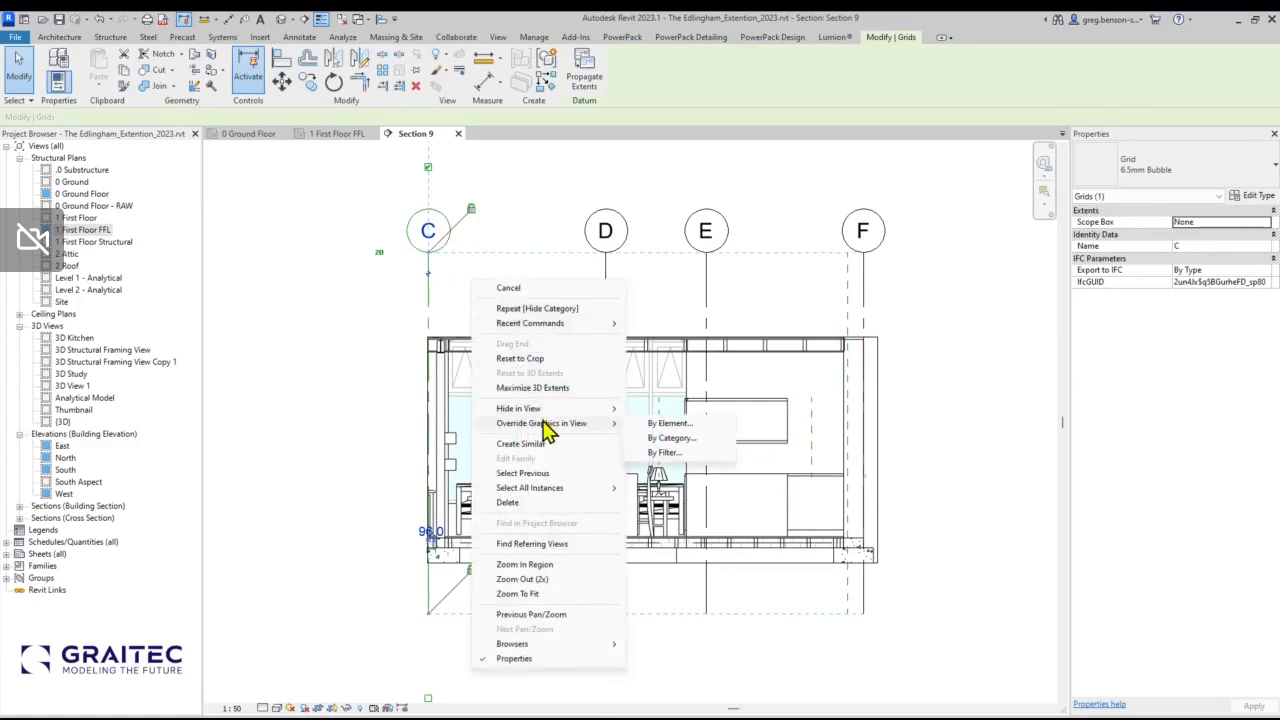
click(666, 439)
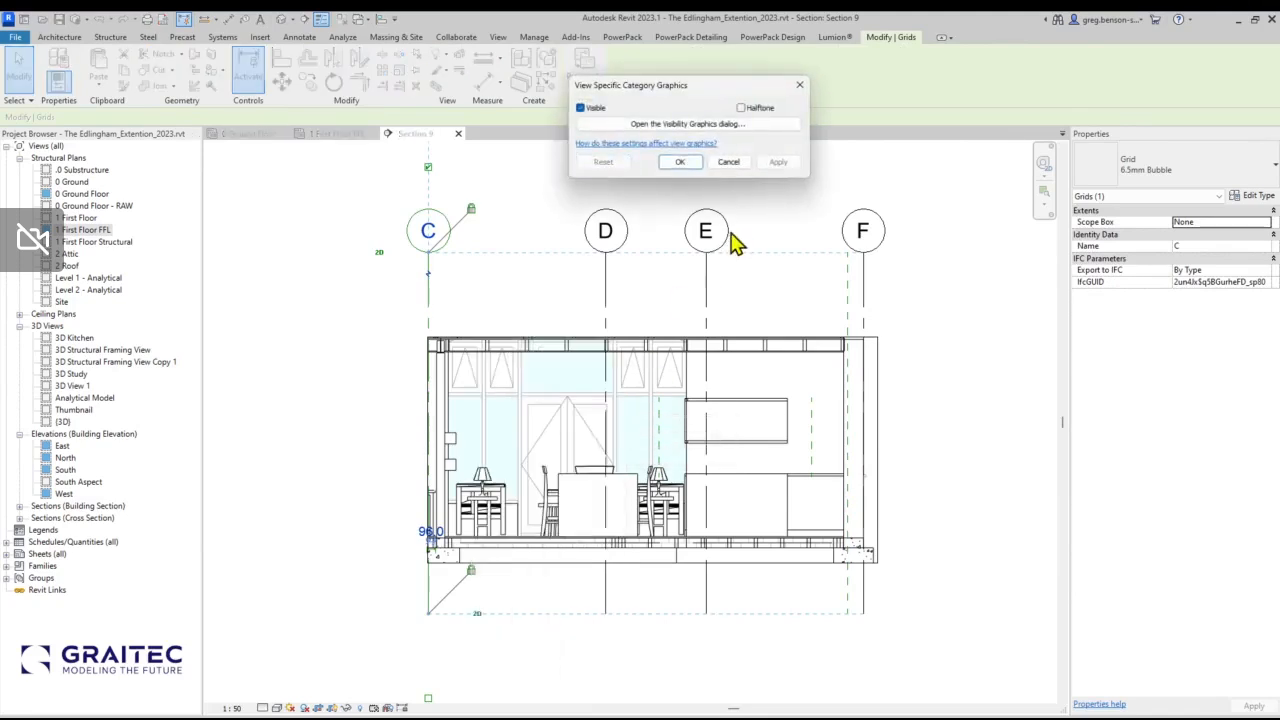
click(741, 108)
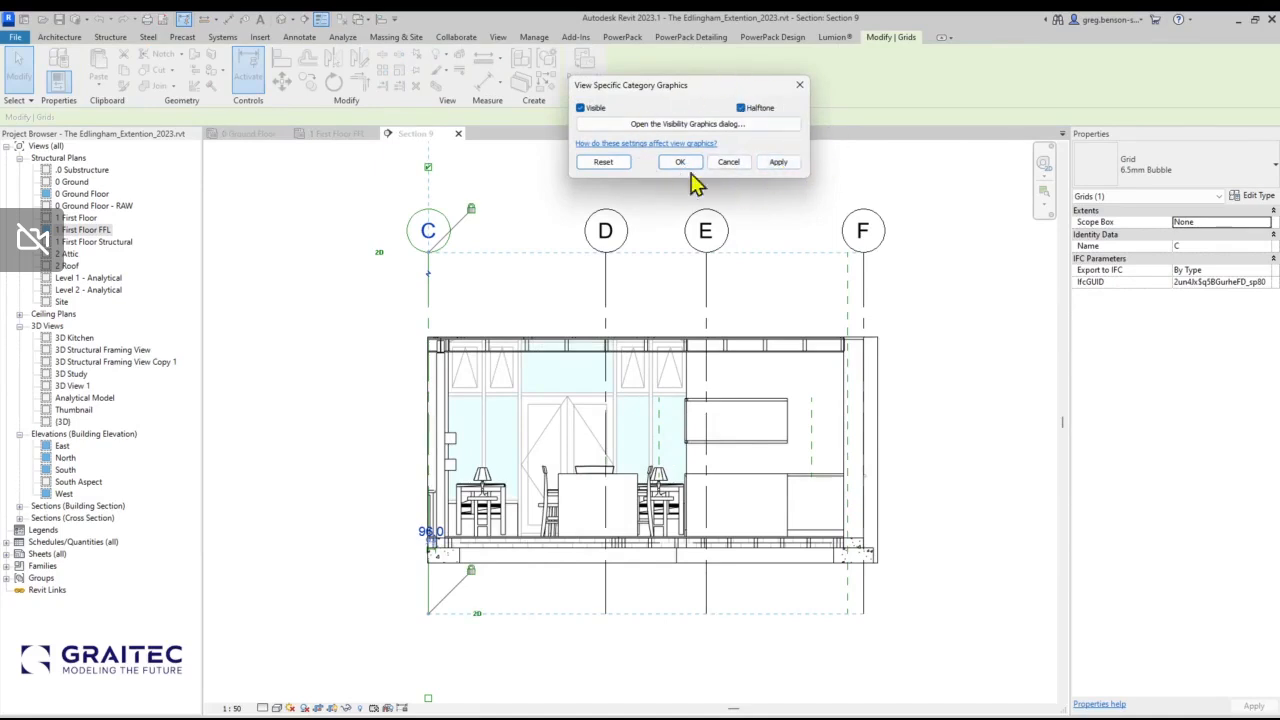
click(778, 162)
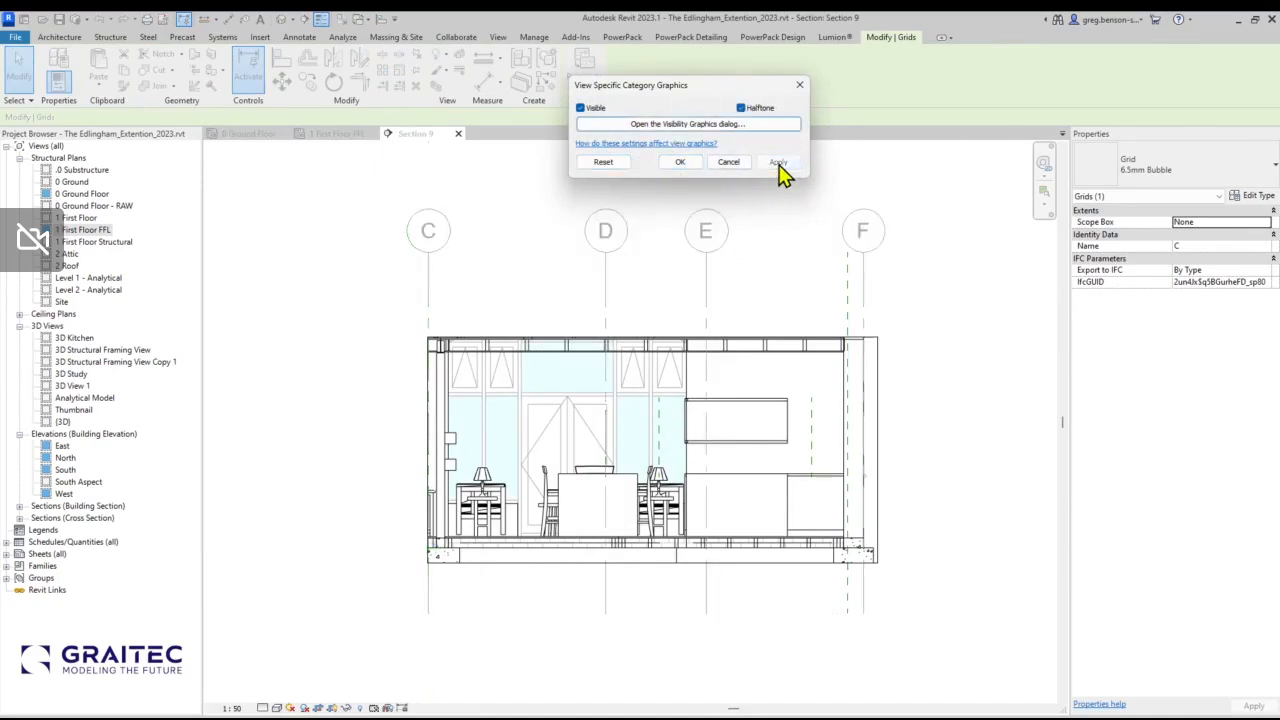
click(694, 164)
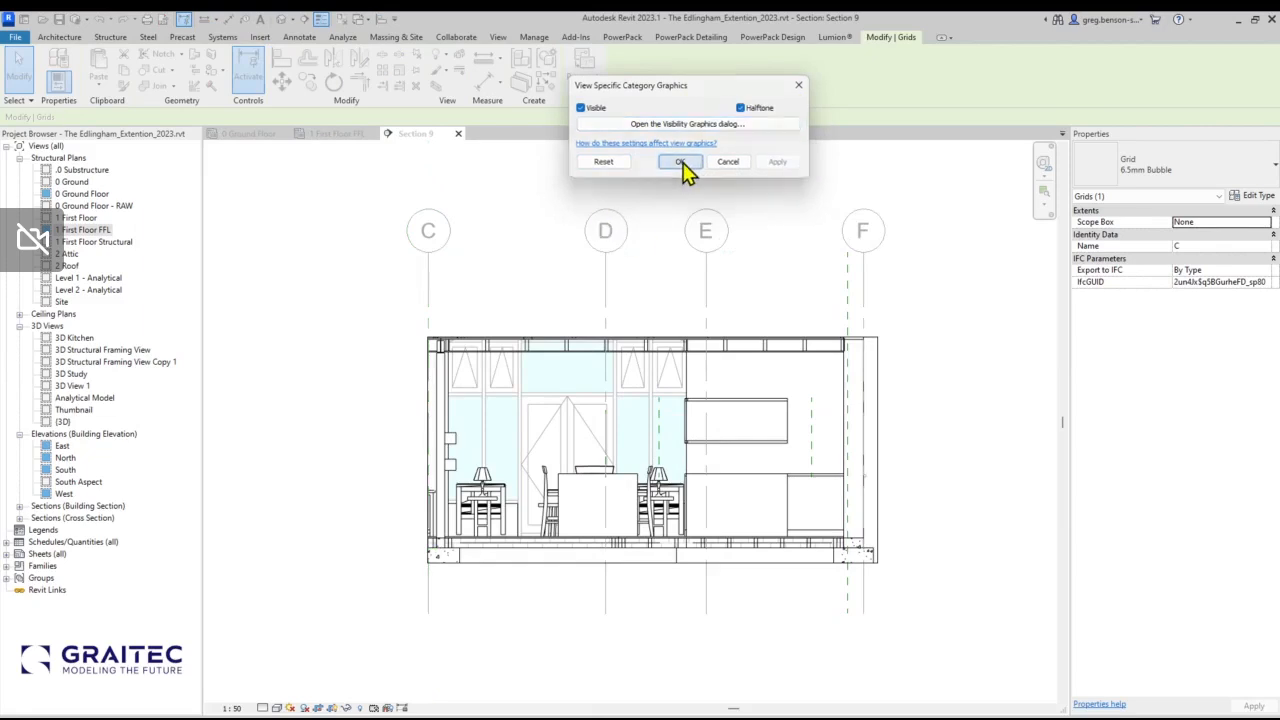
click(355, 328)
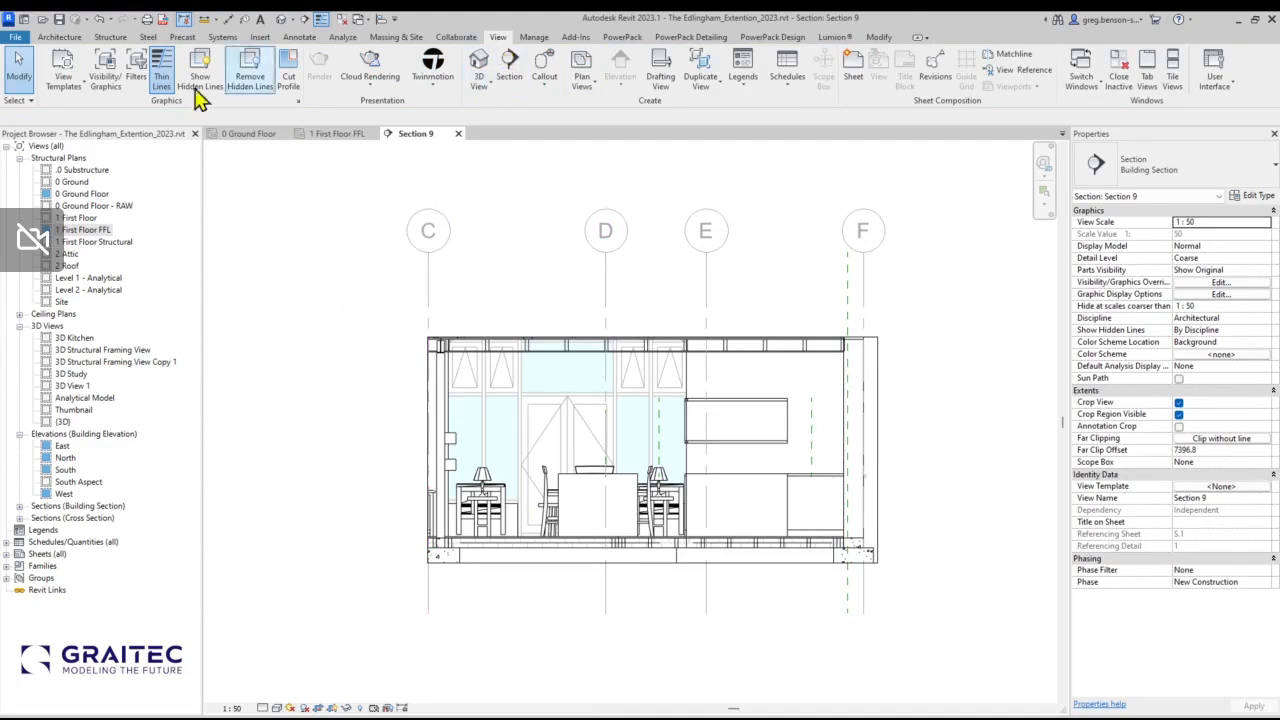
Create a view template named Section Shaded from the current section view, dismissing the save reminder without saving.
click(74, 88)
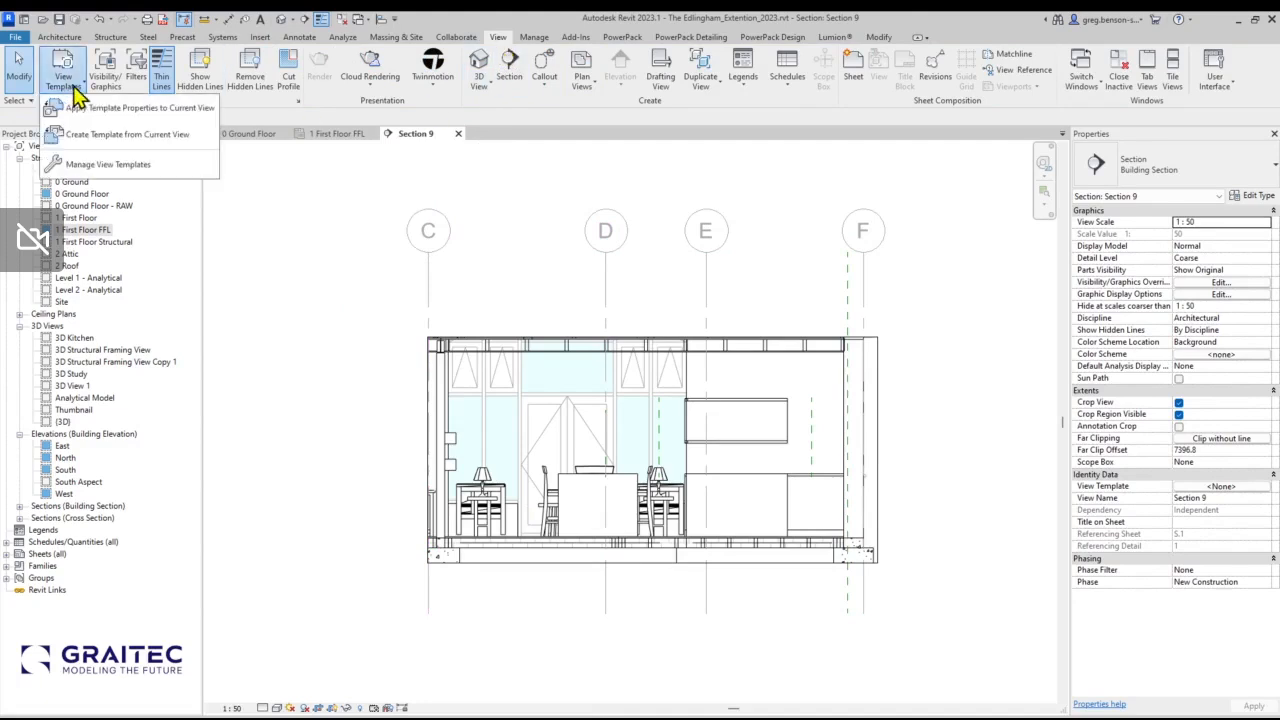
click(84, 140)
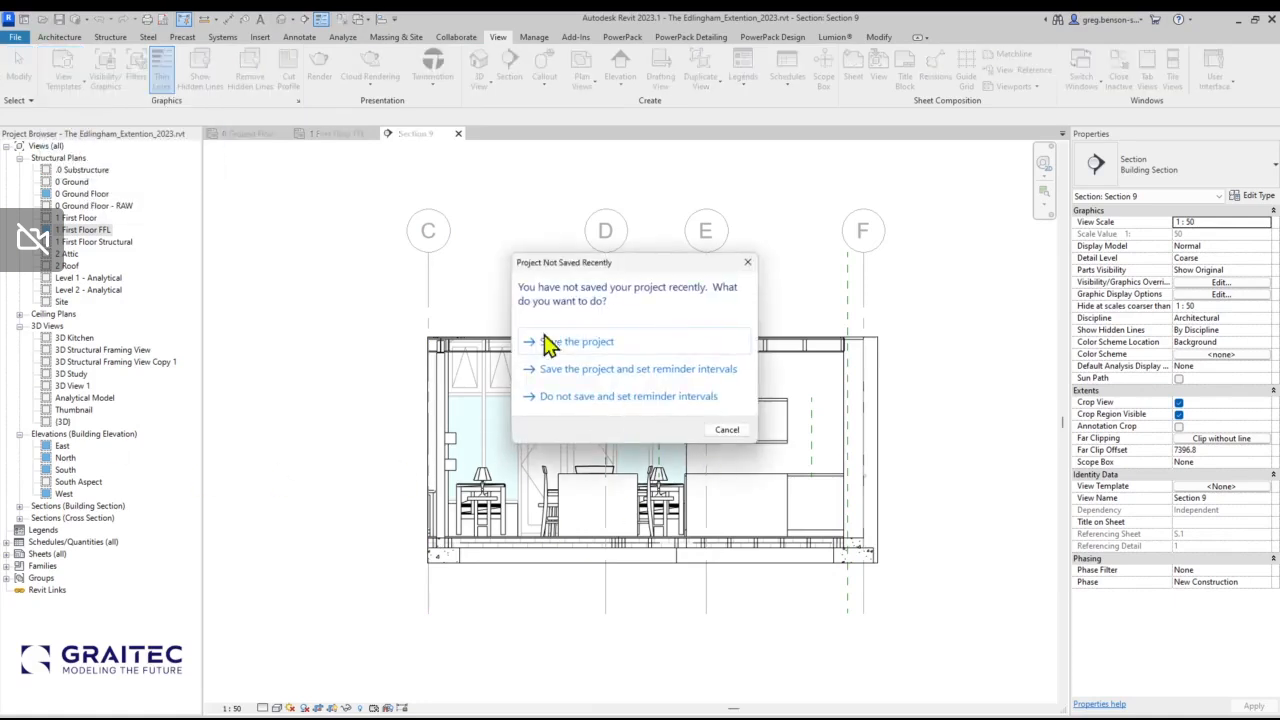
click(727, 430)
click(588, 206)
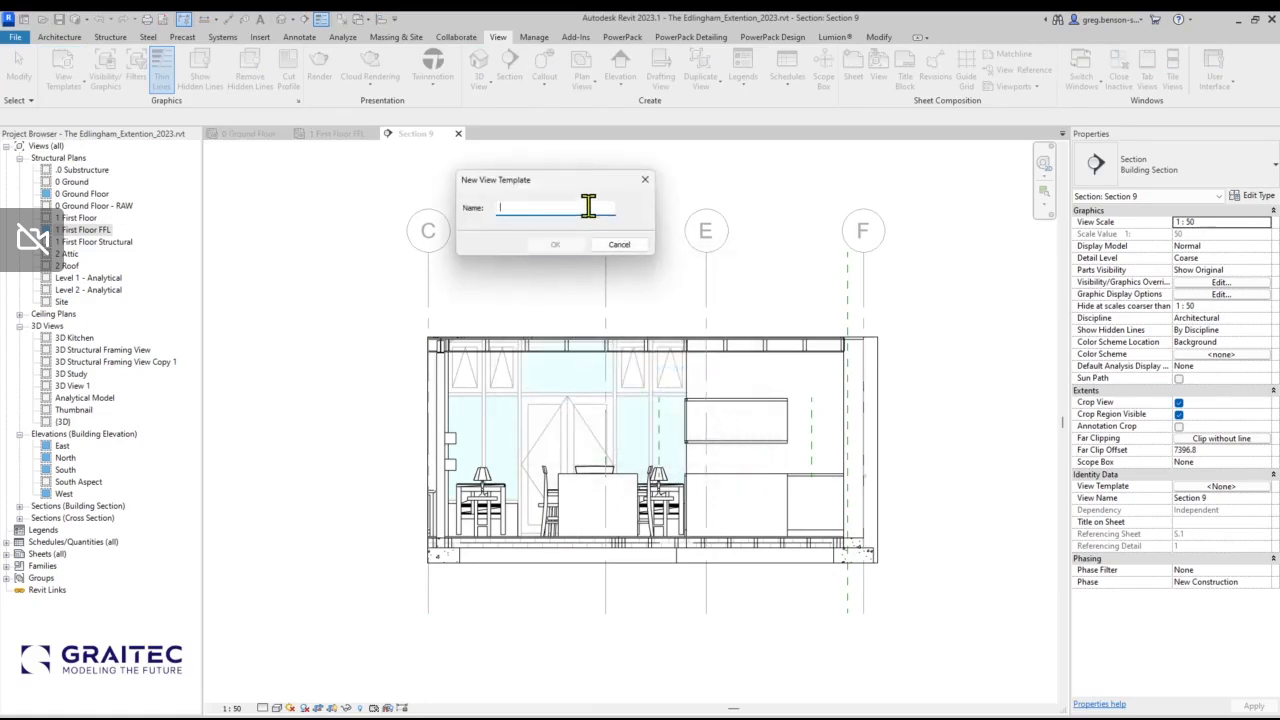
text(Section Shaded)
click(567, 245)
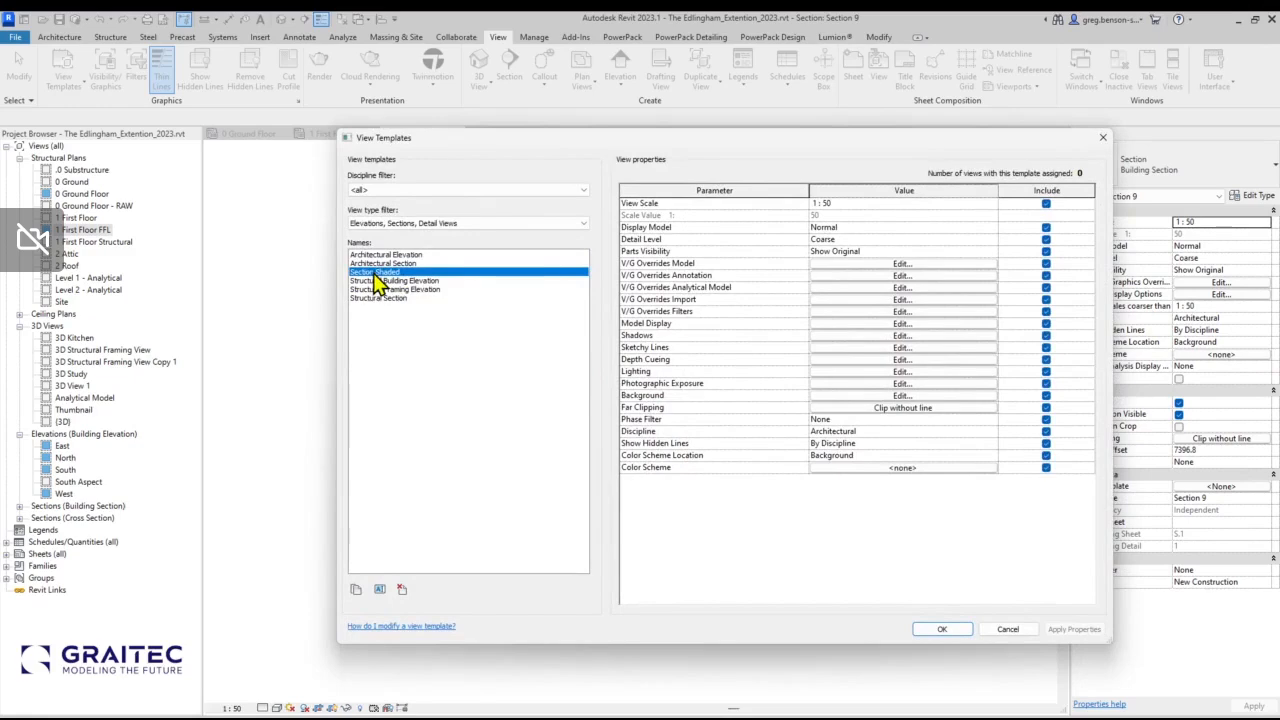
click(941, 629)
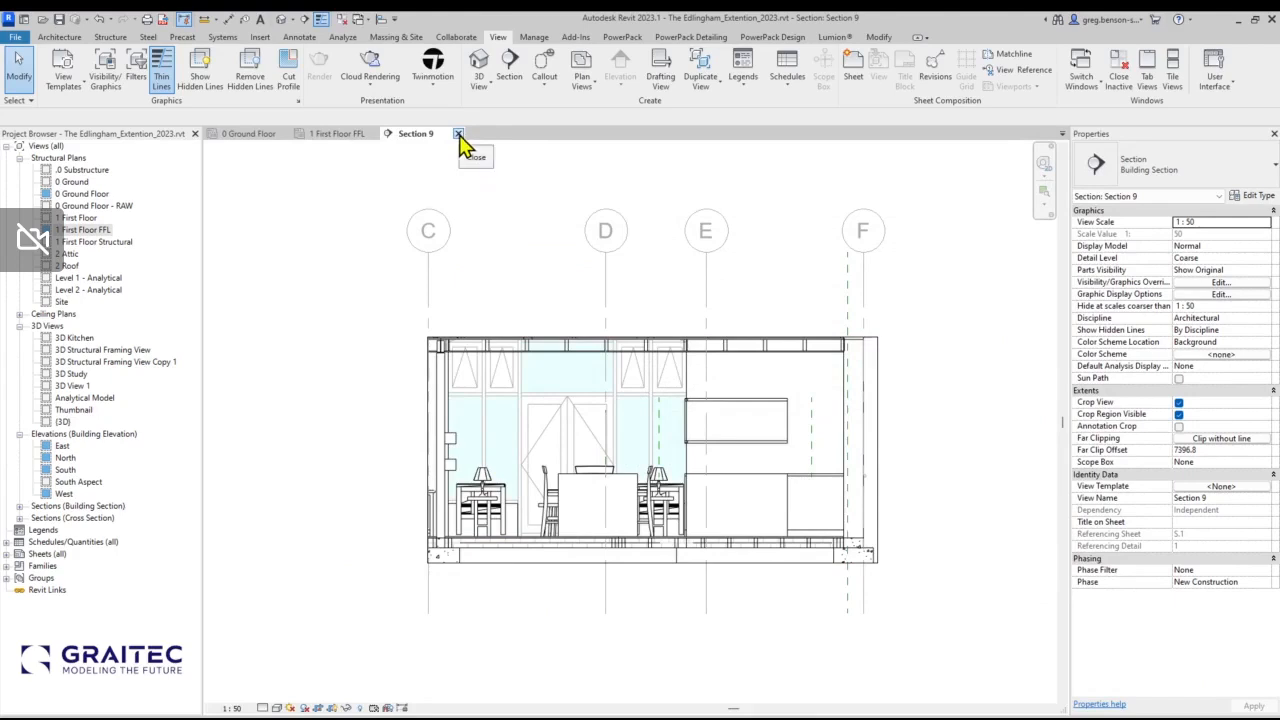
Close the Section 9 view and open the East building elevation at its garden room end.
click(458, 135)
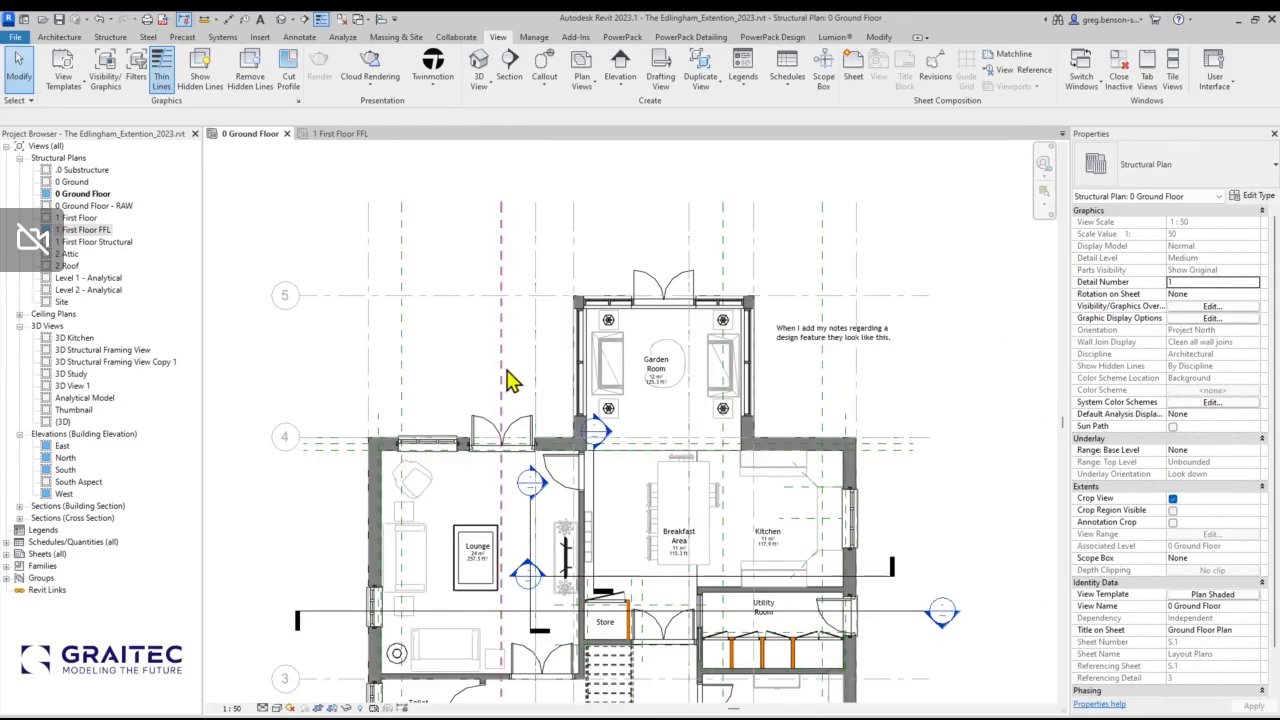
middle_drag(463, 343, 474, 290)
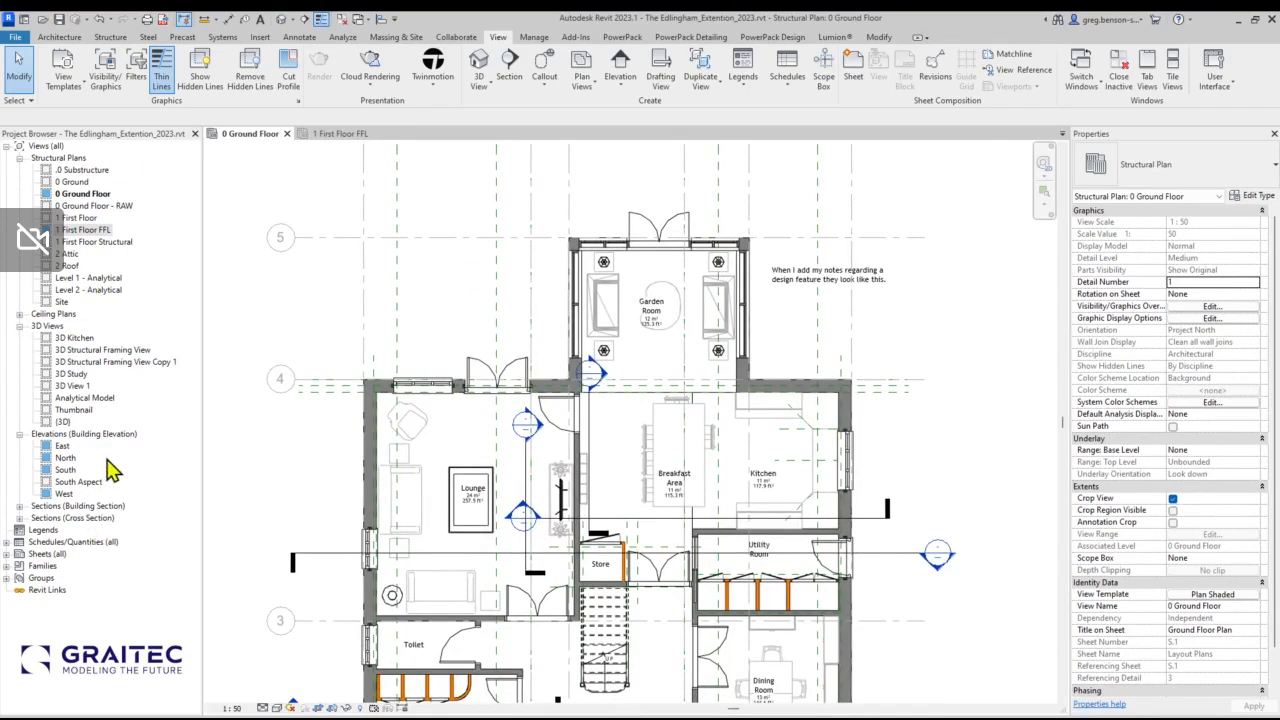
double_click(63, 447)
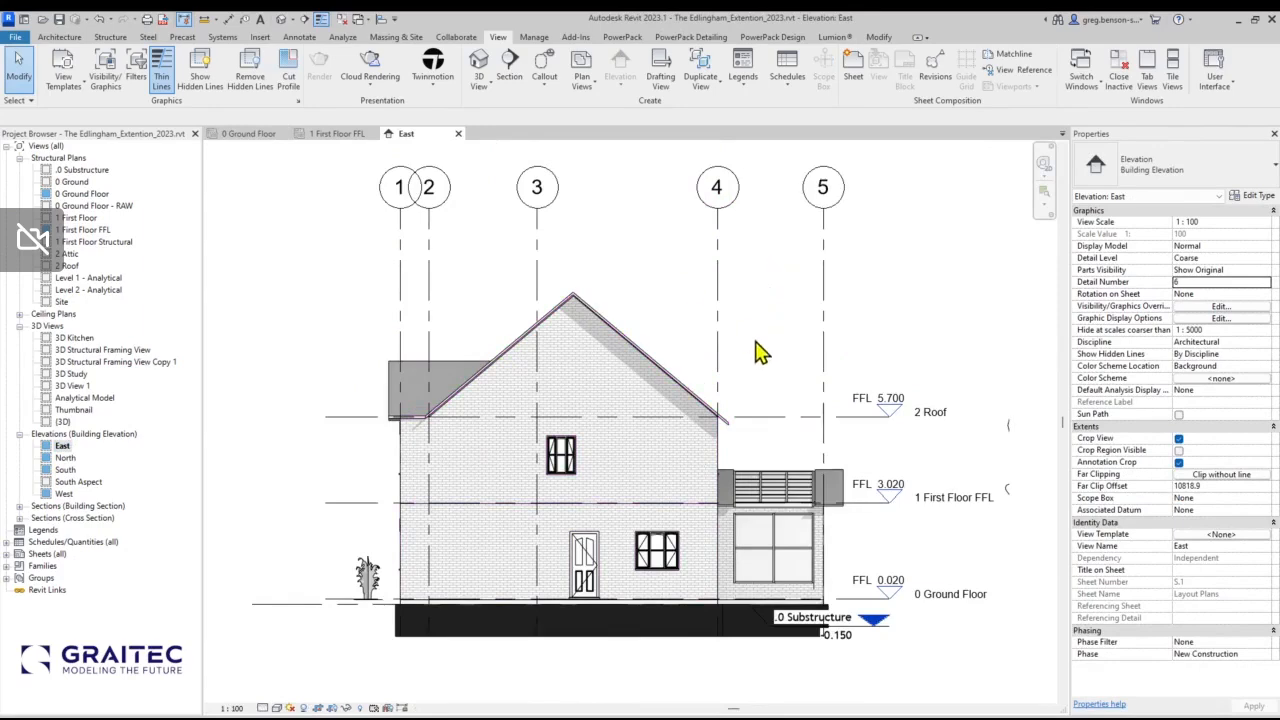
scroll(830, 550, up, 2)
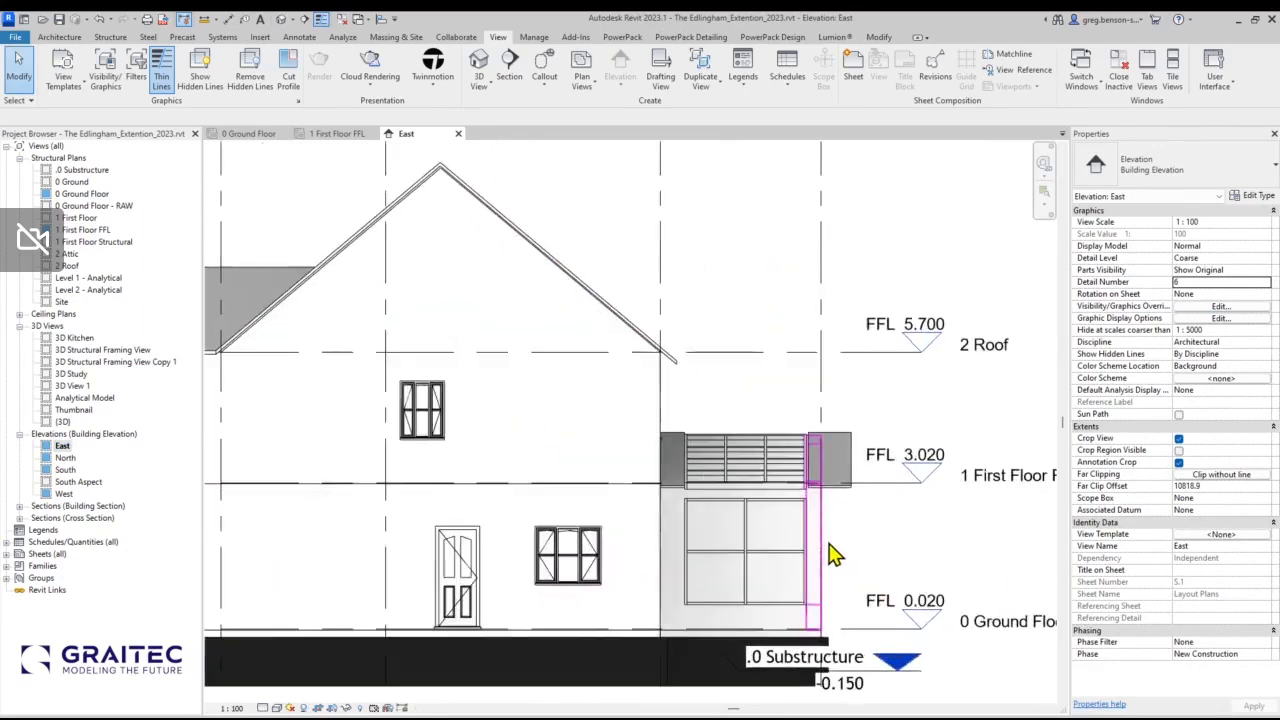
middle_drag(733, 390, 740, 304)
scroll(724, 297, down, 1)
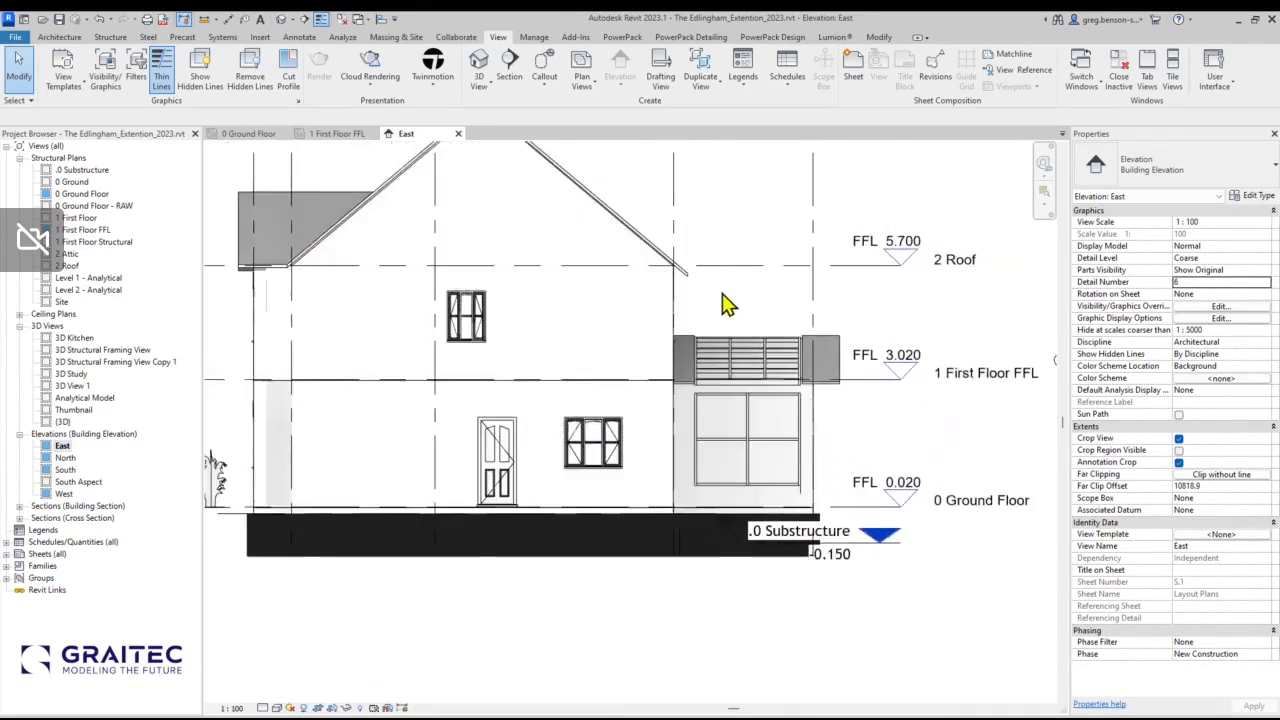
Apply the properties of the Section Shaded view template to the East elevation.
scroll(727, 305, down, 1)
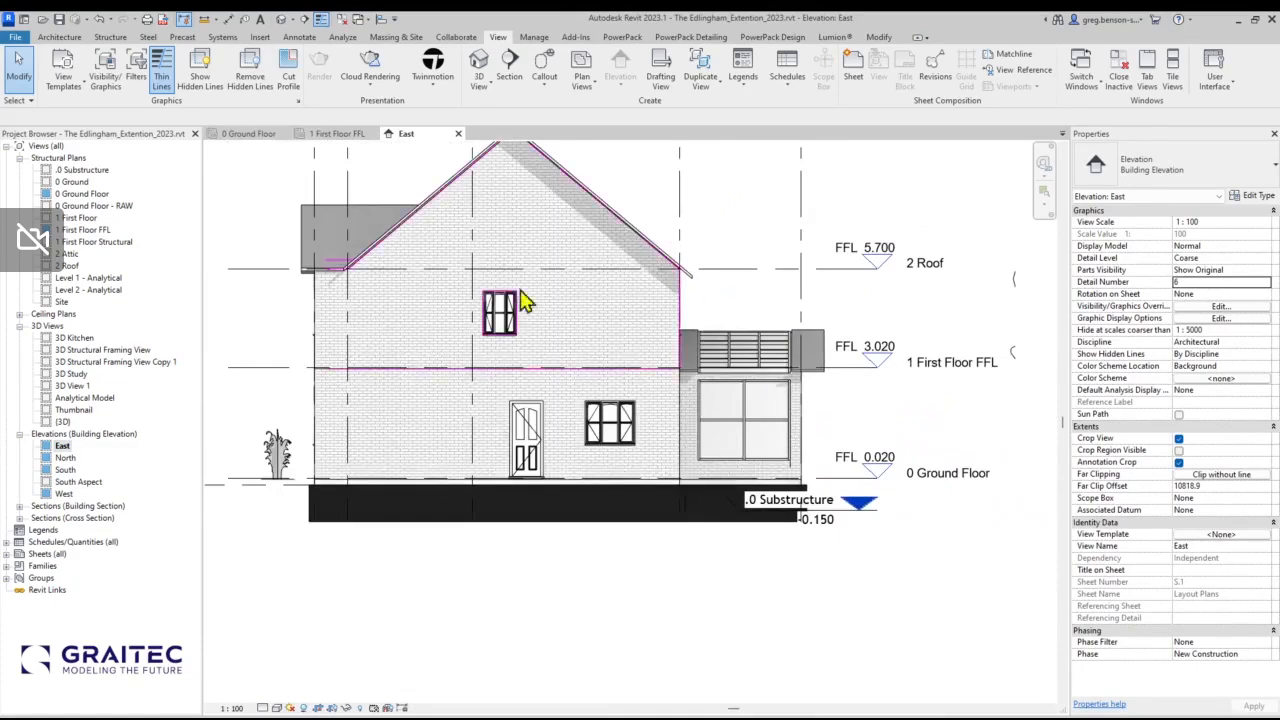
right_click(63, 446)
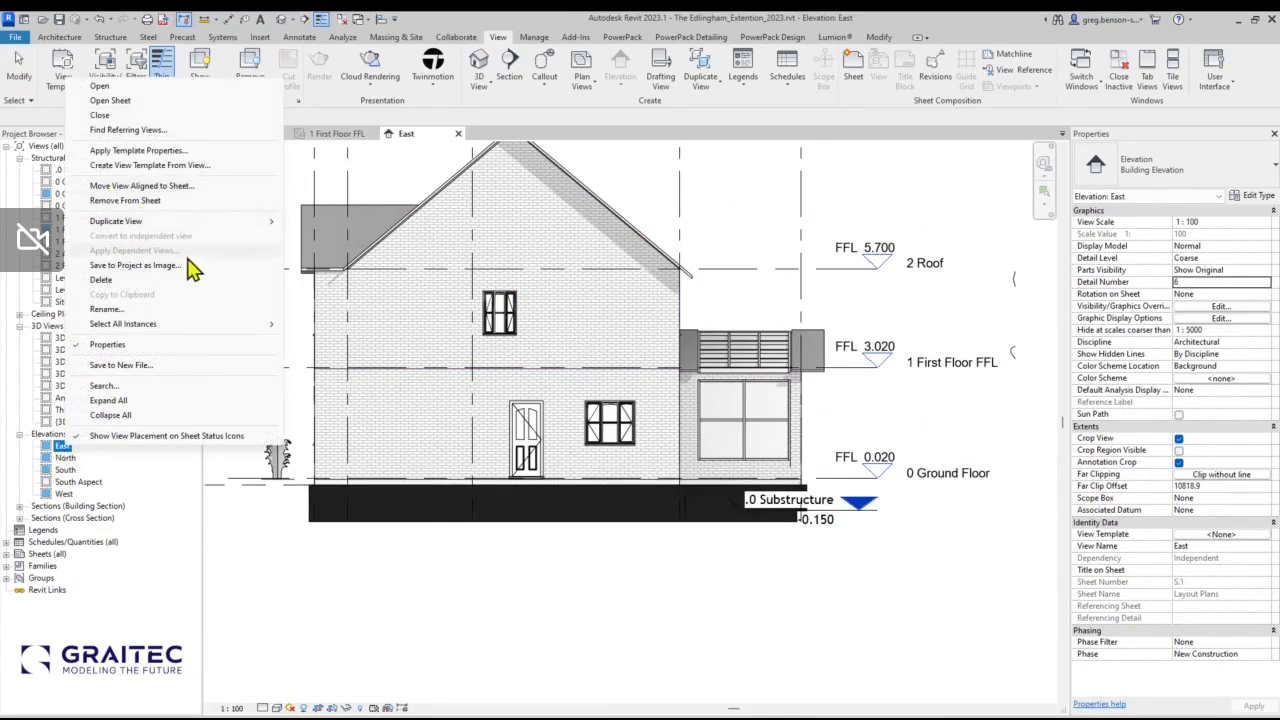
click(150, 152)
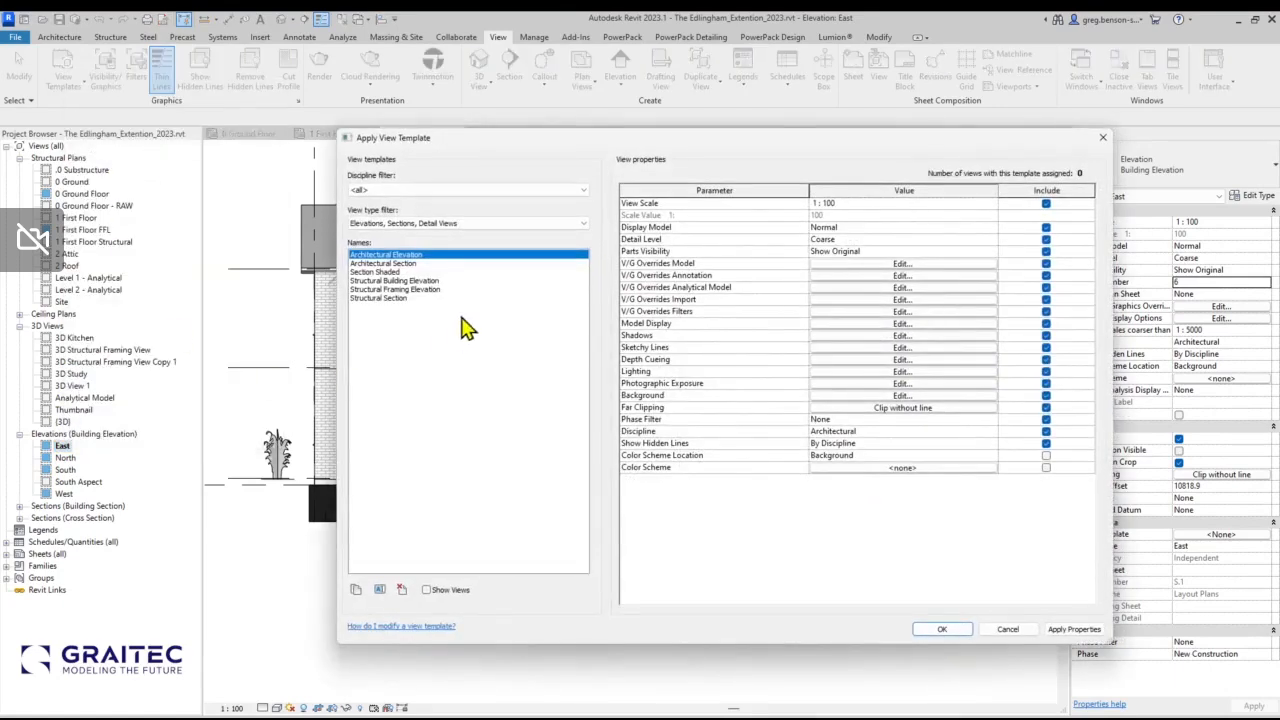
click(366, 273)
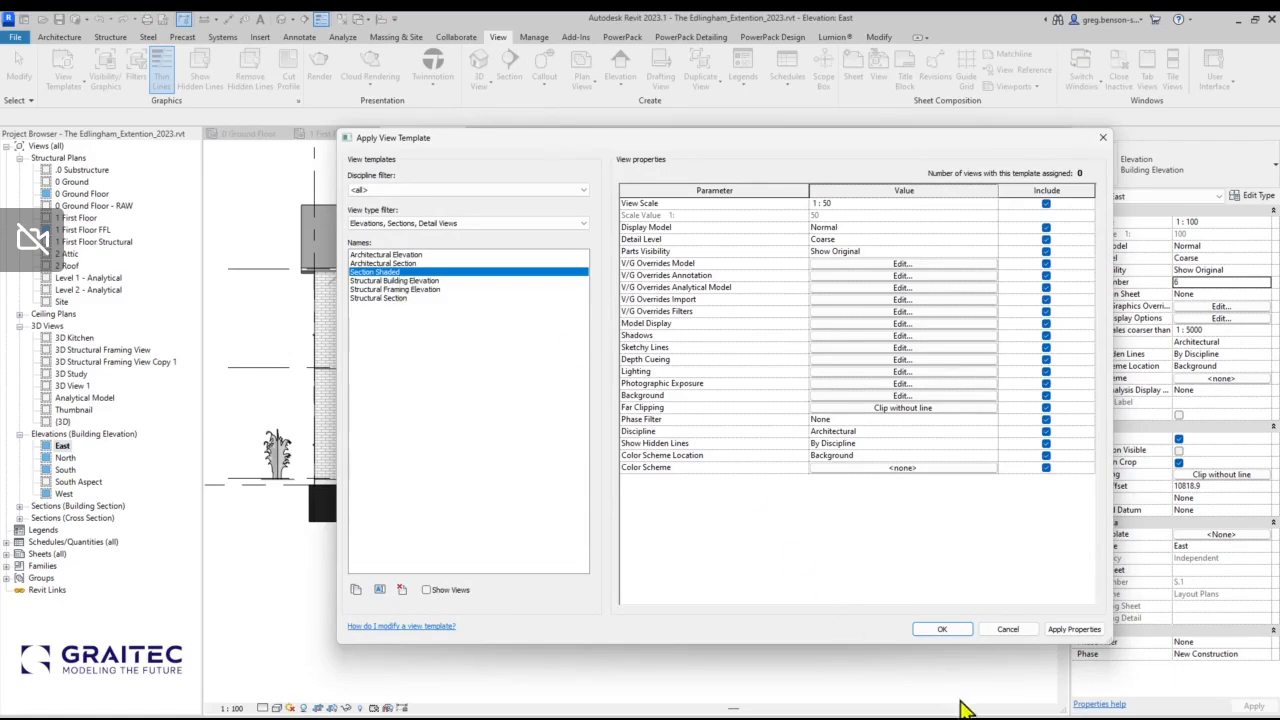
click(944, 630)
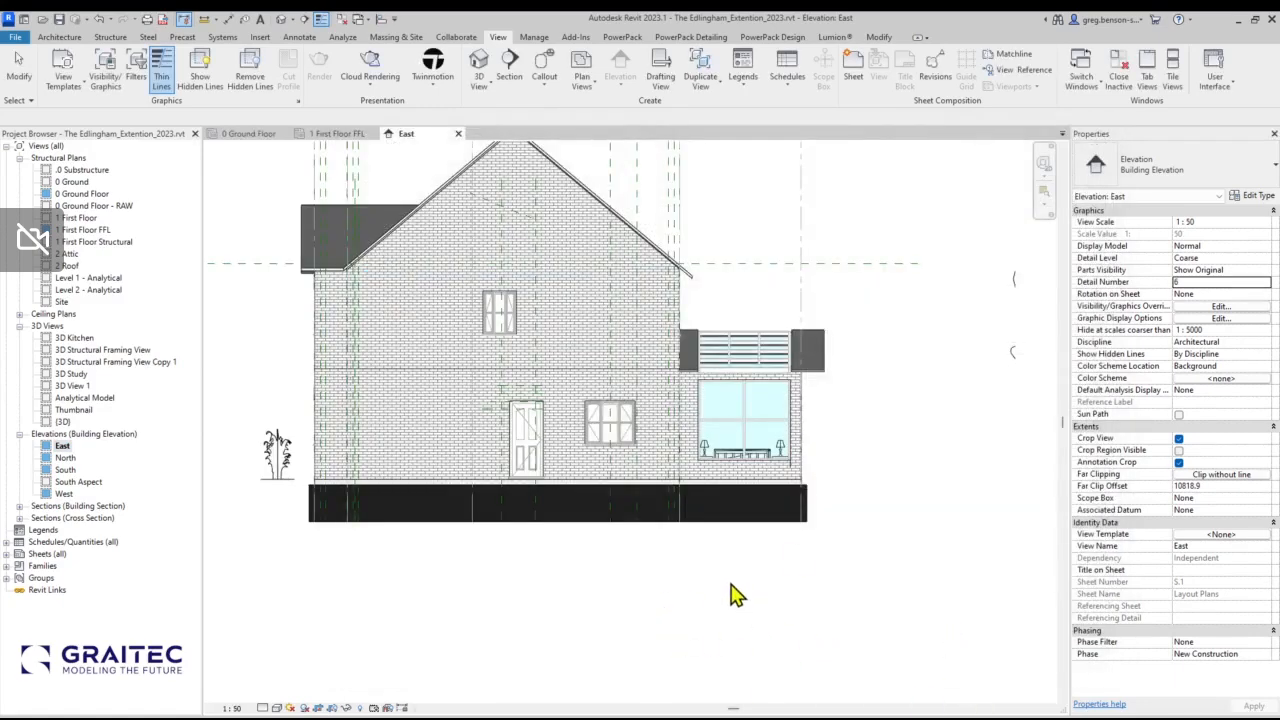
Turn off the halftone override for the curtain wall mullions category in the East elevation, using a garden room window mullion.
mouse_move(826, 556)
middle_down()
mouse_move(843, 643)
mouse_move(726, 609)
mouse_move(870, 620)
mouse_move(843, 697)
mouse_move(863, 597)
mouse_move(843, 594)
middle_up()
scroll(845, 493, up, 5)
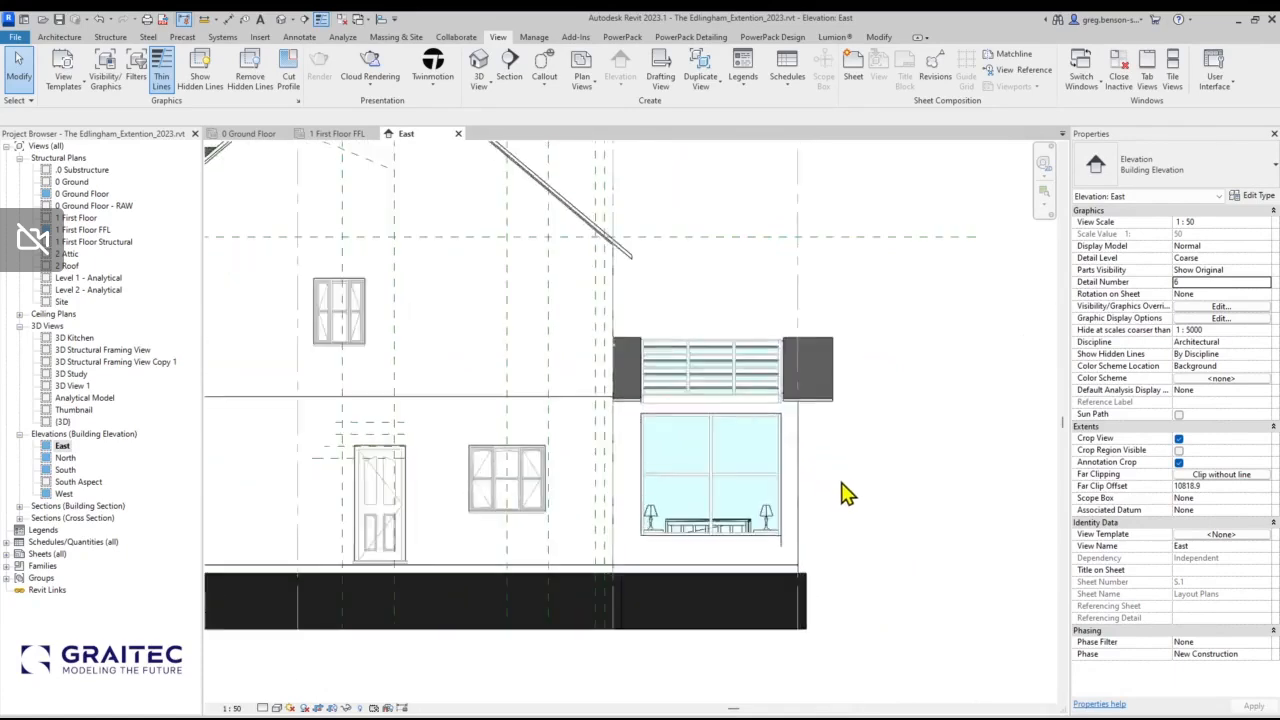
scroll(845, 493, up, 2)
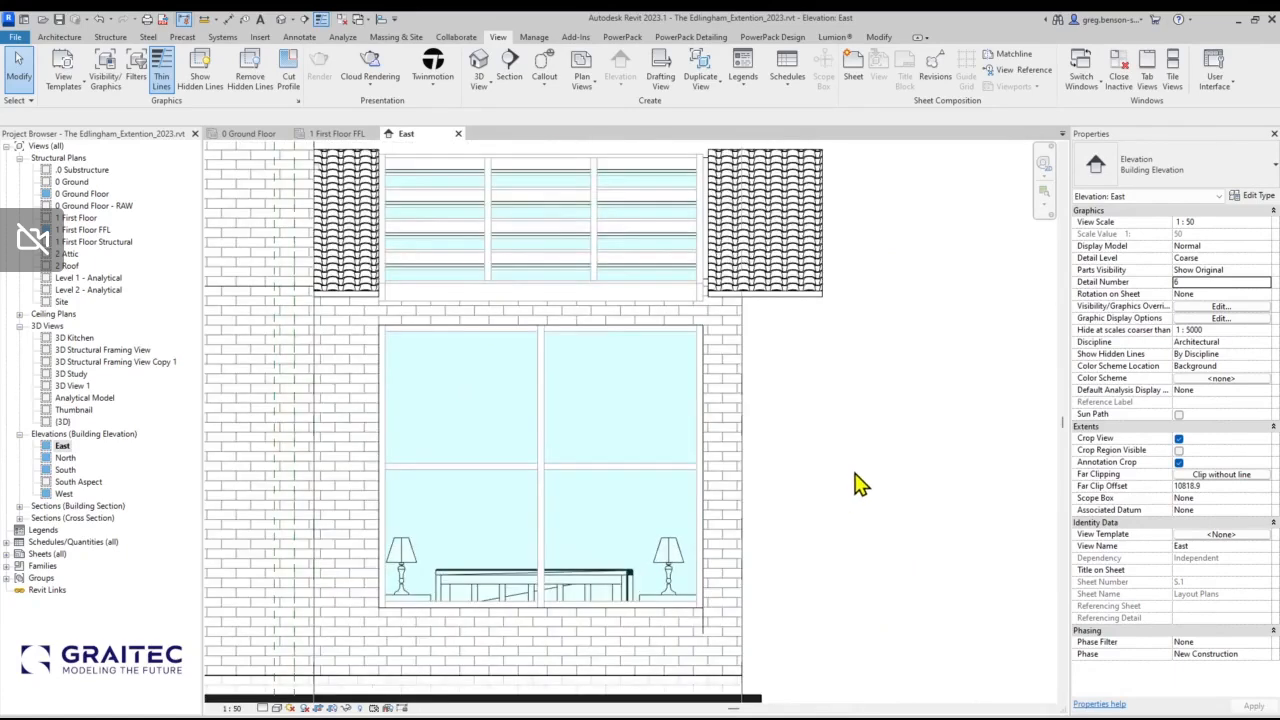
right_click(613, 480)
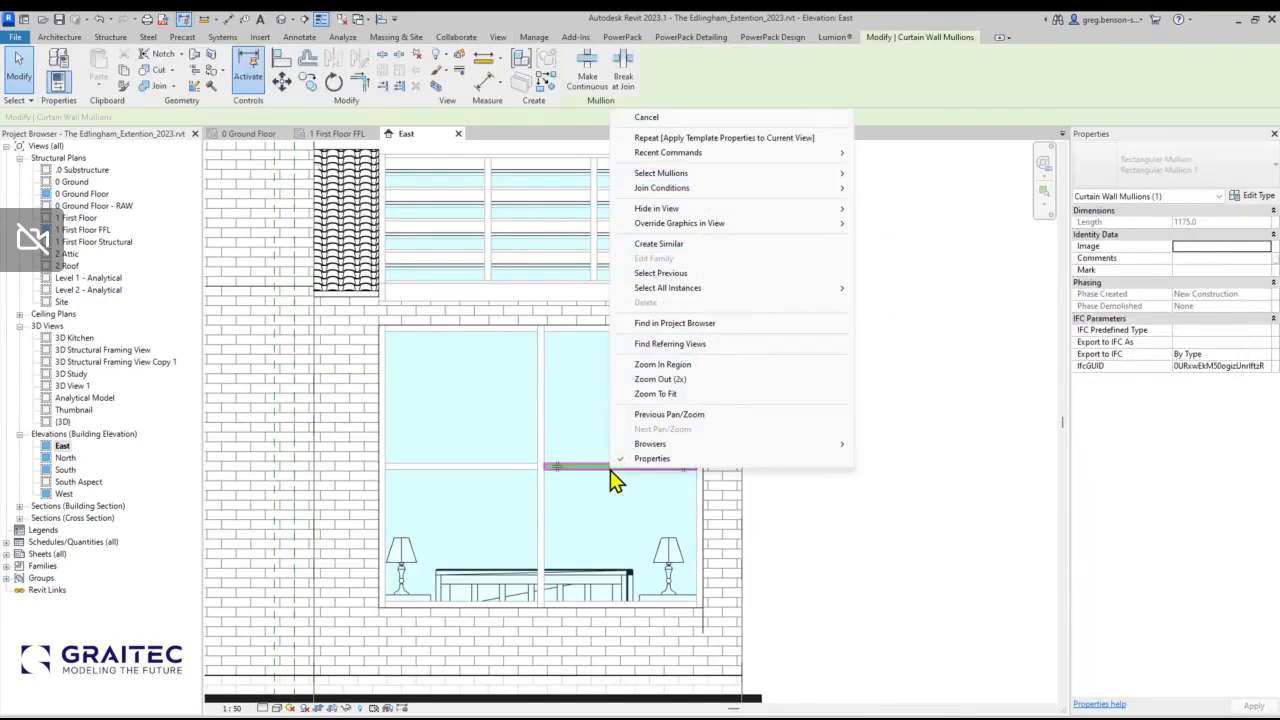
key(Escape)
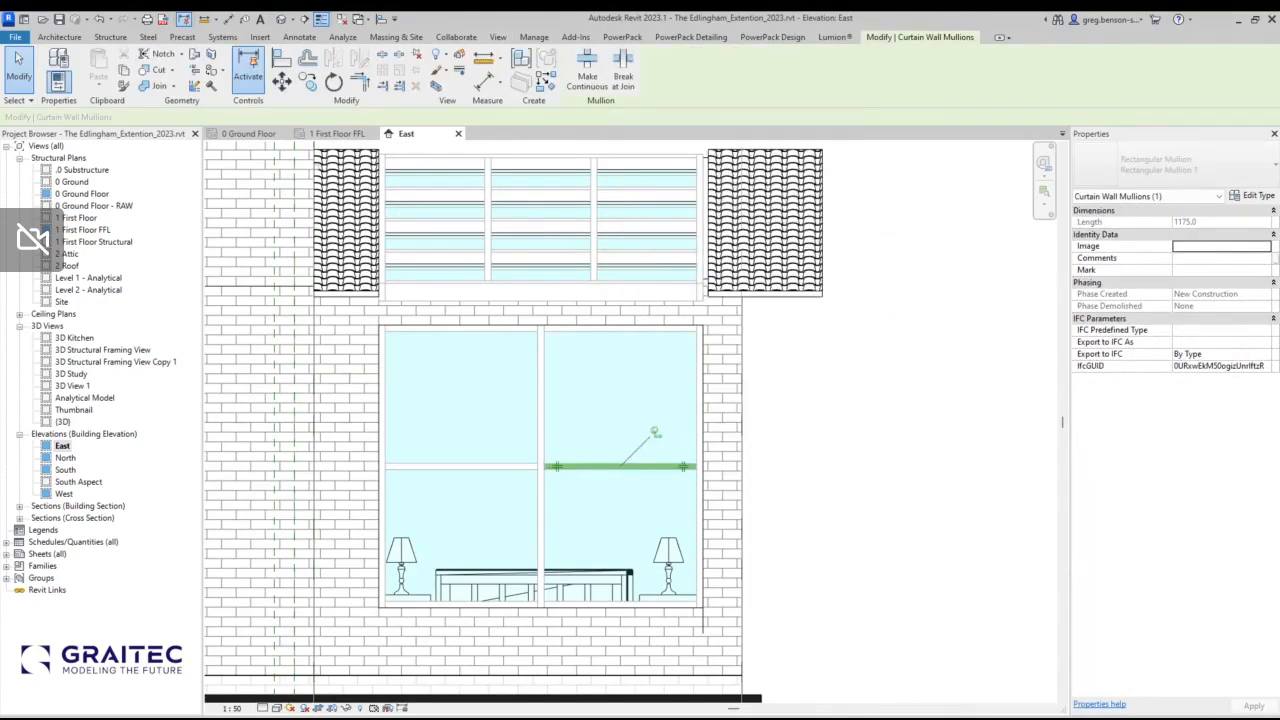
right_click(623, 472)
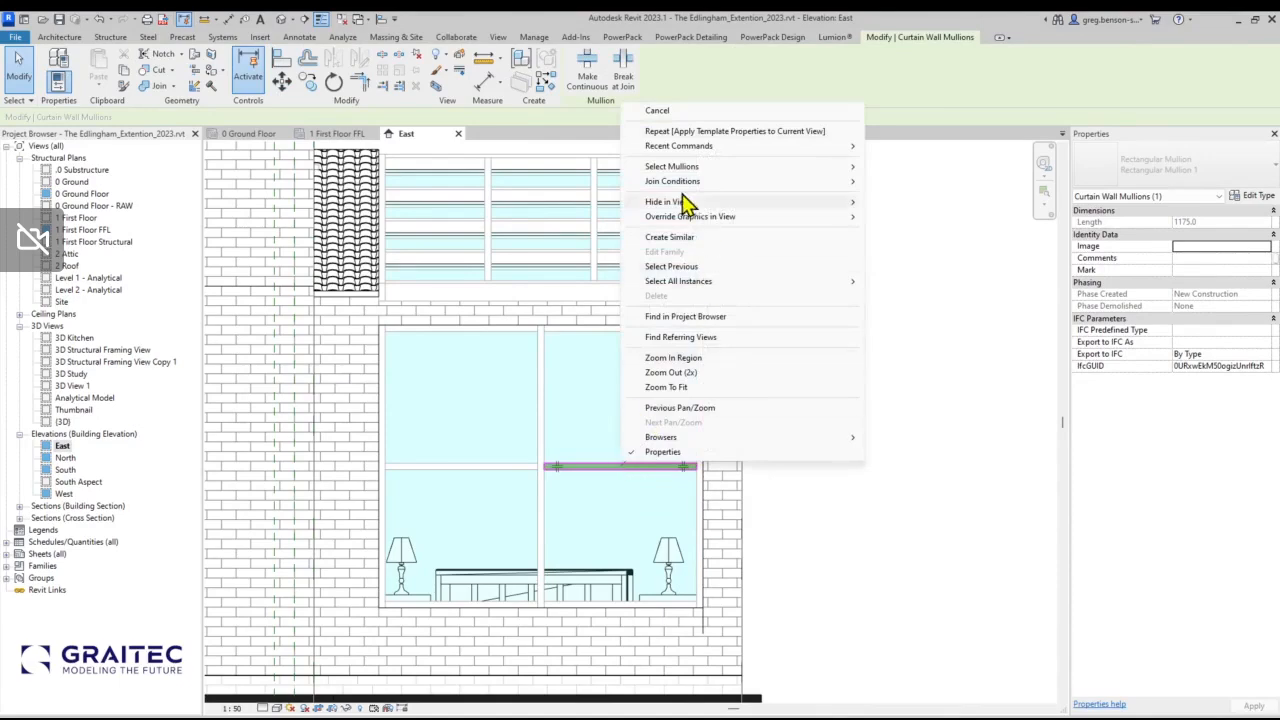
mouse_move(685, 216)
click(919, 230)
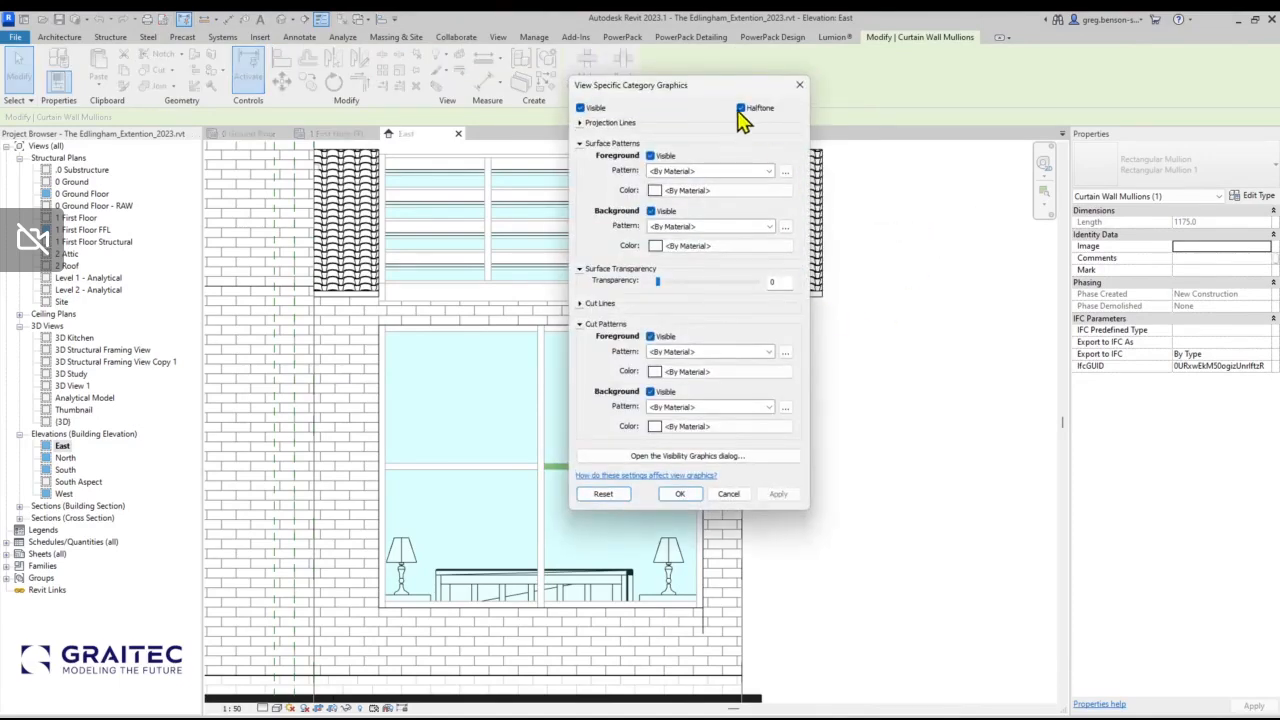
click(741, 108)
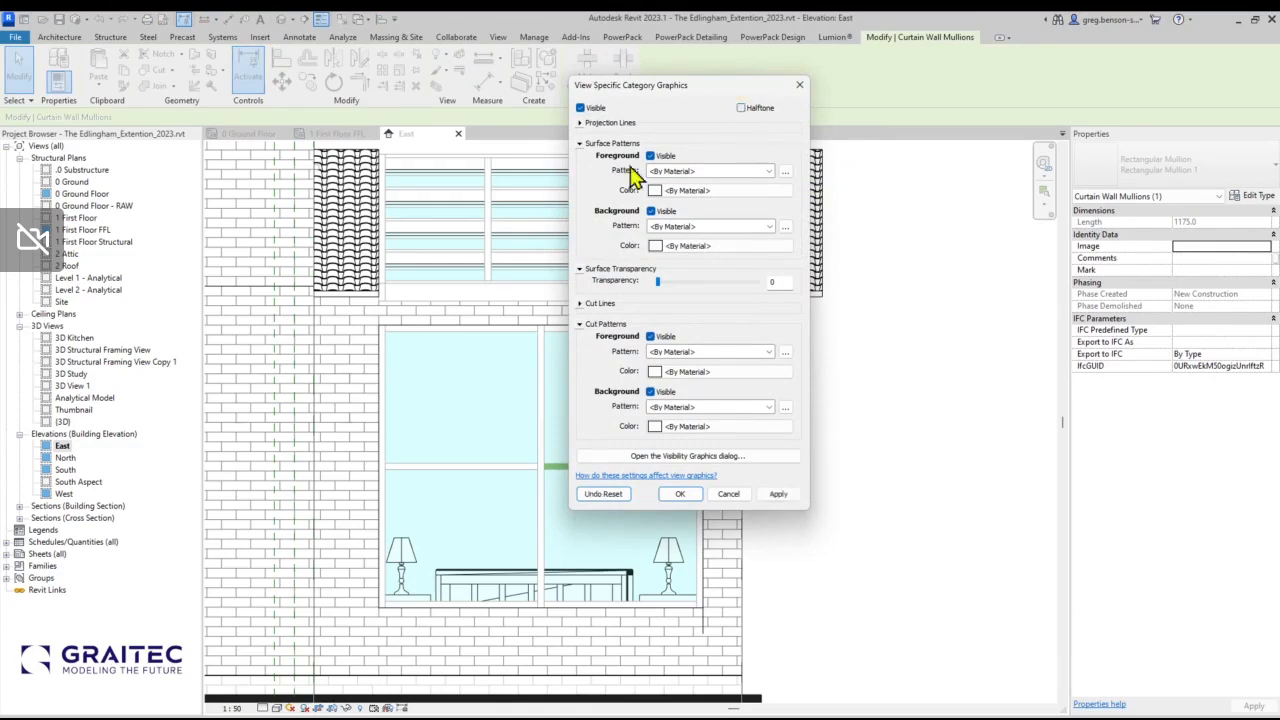
click(779, 495)
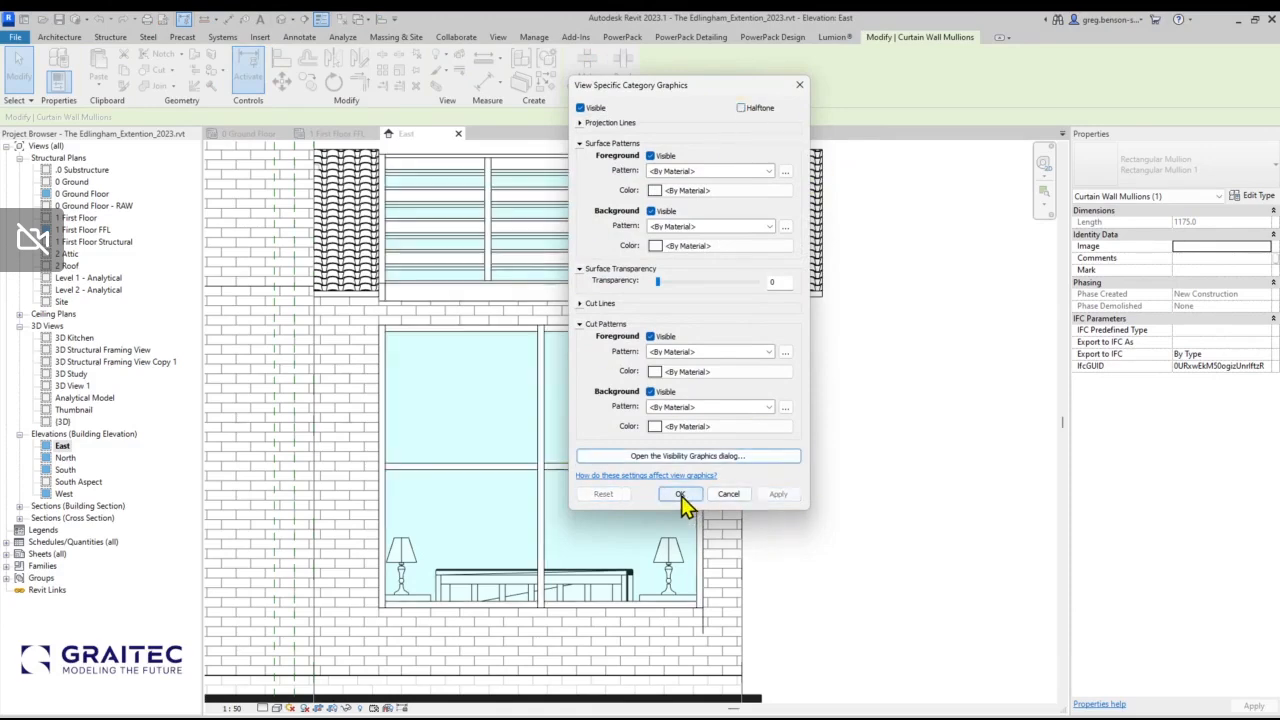
click(680, 496)
click(780, 514)
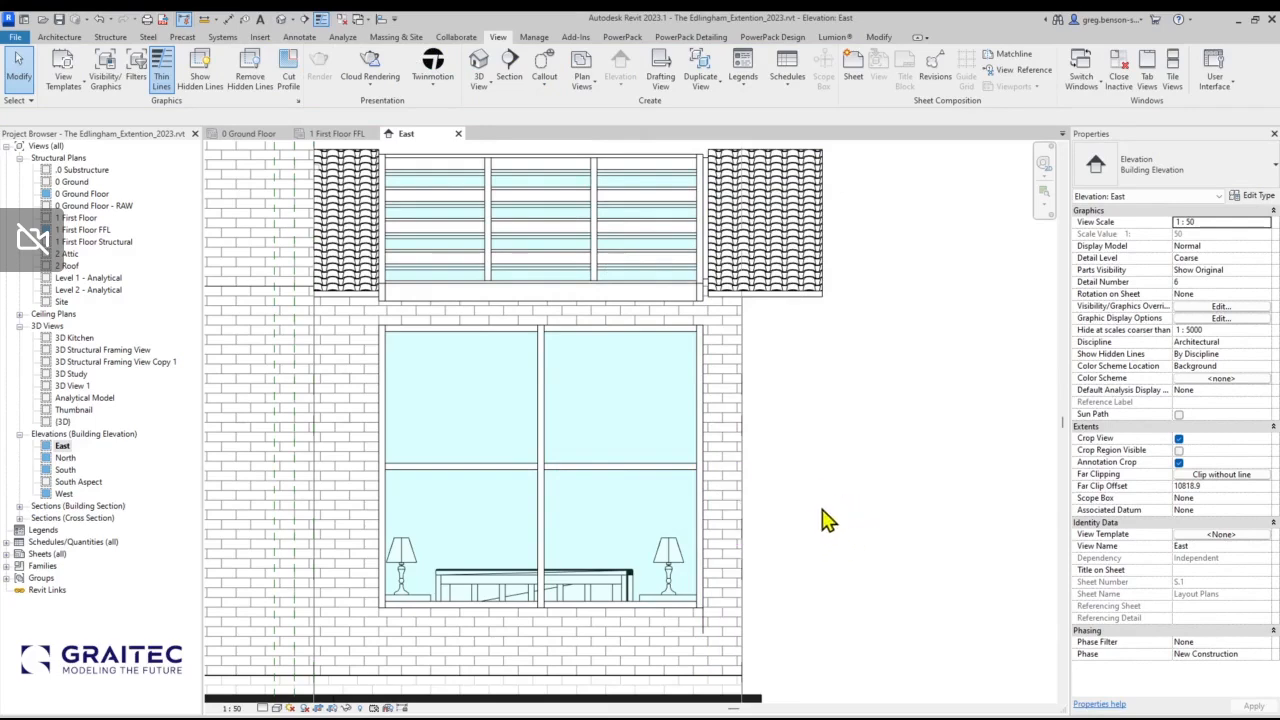
Create a view template named Elevation Shaded from the current East elevation.
scroll(834, 449, down, 3)
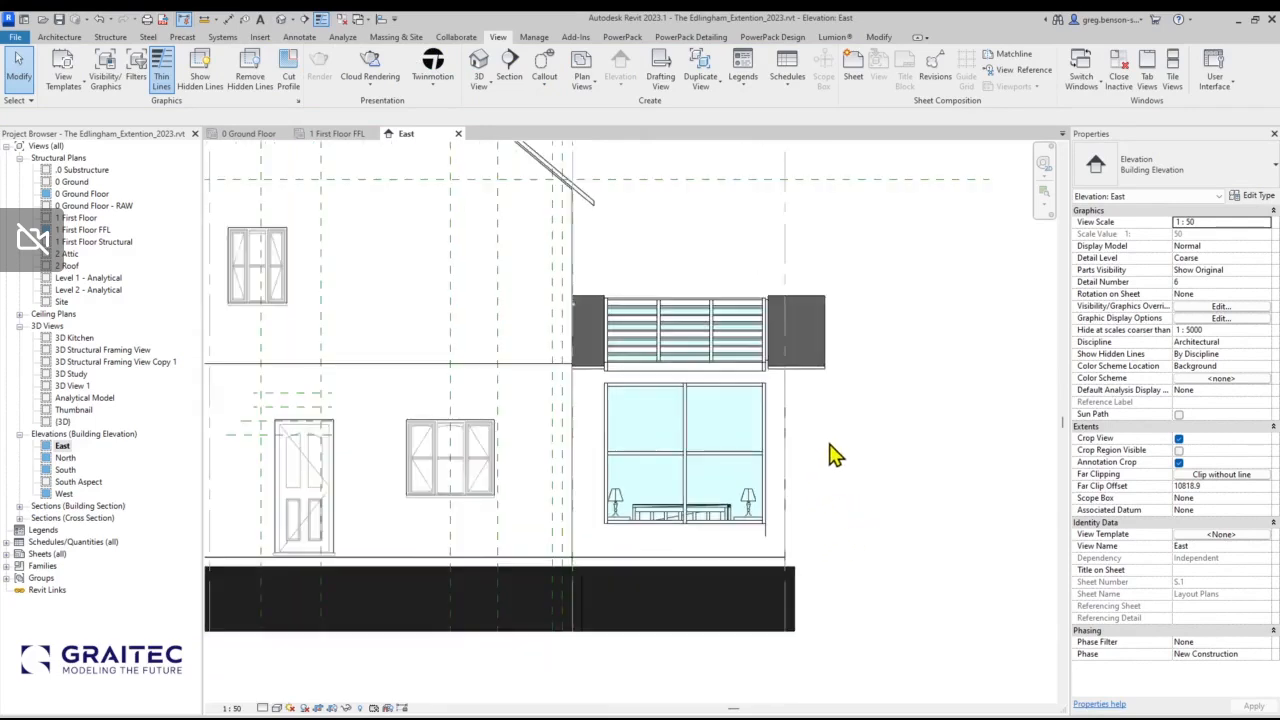
scroll(855, 515, up, 3)
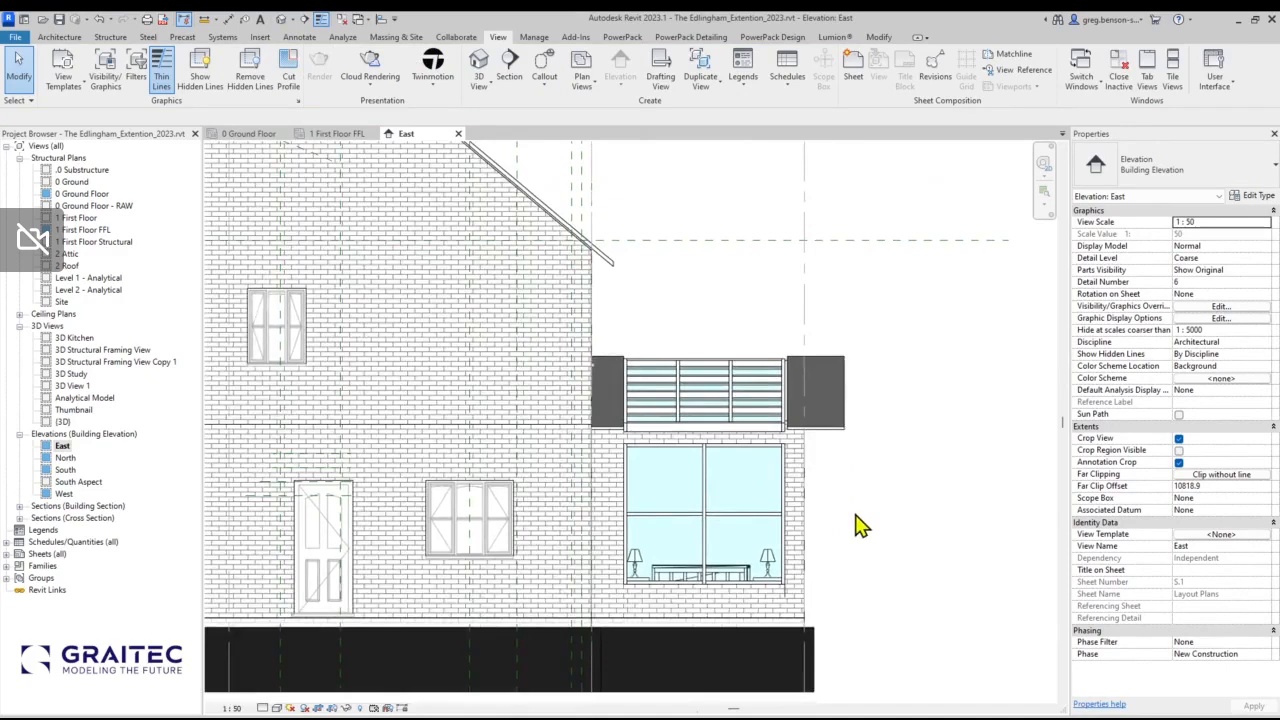
scroll(860, 522, down, 2)
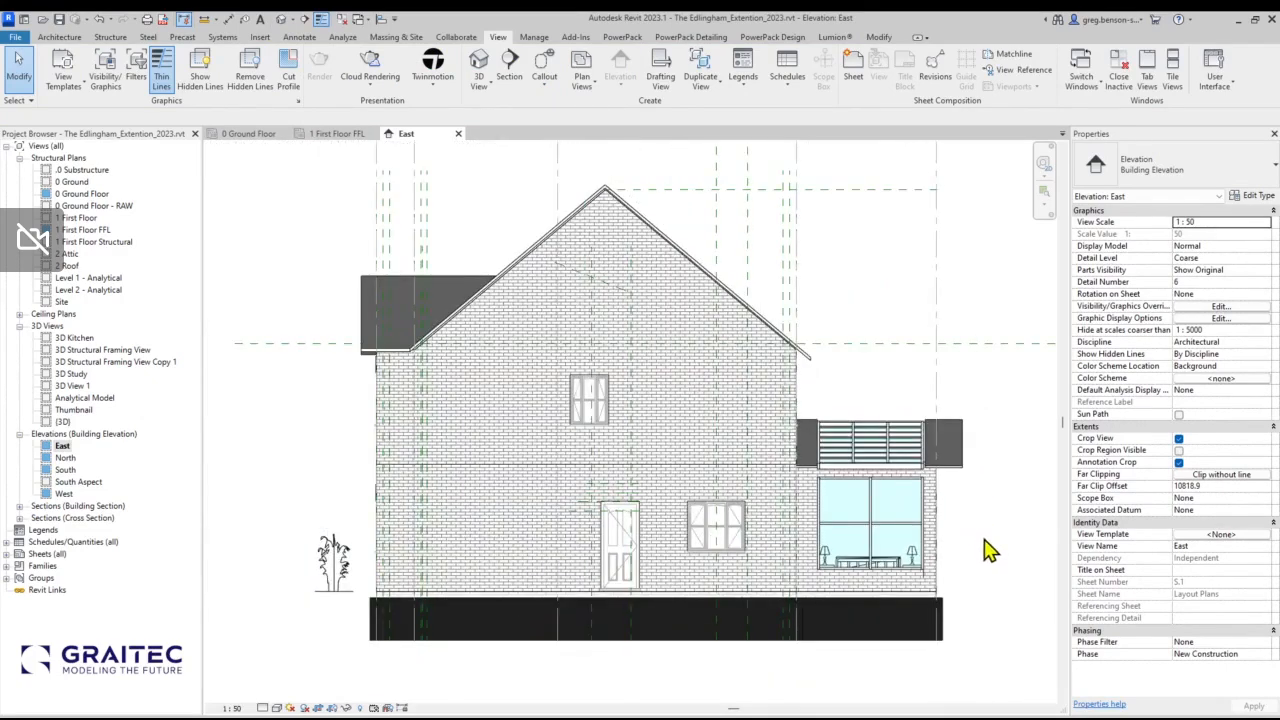
middle_drag(1002, 556, 980, 554)
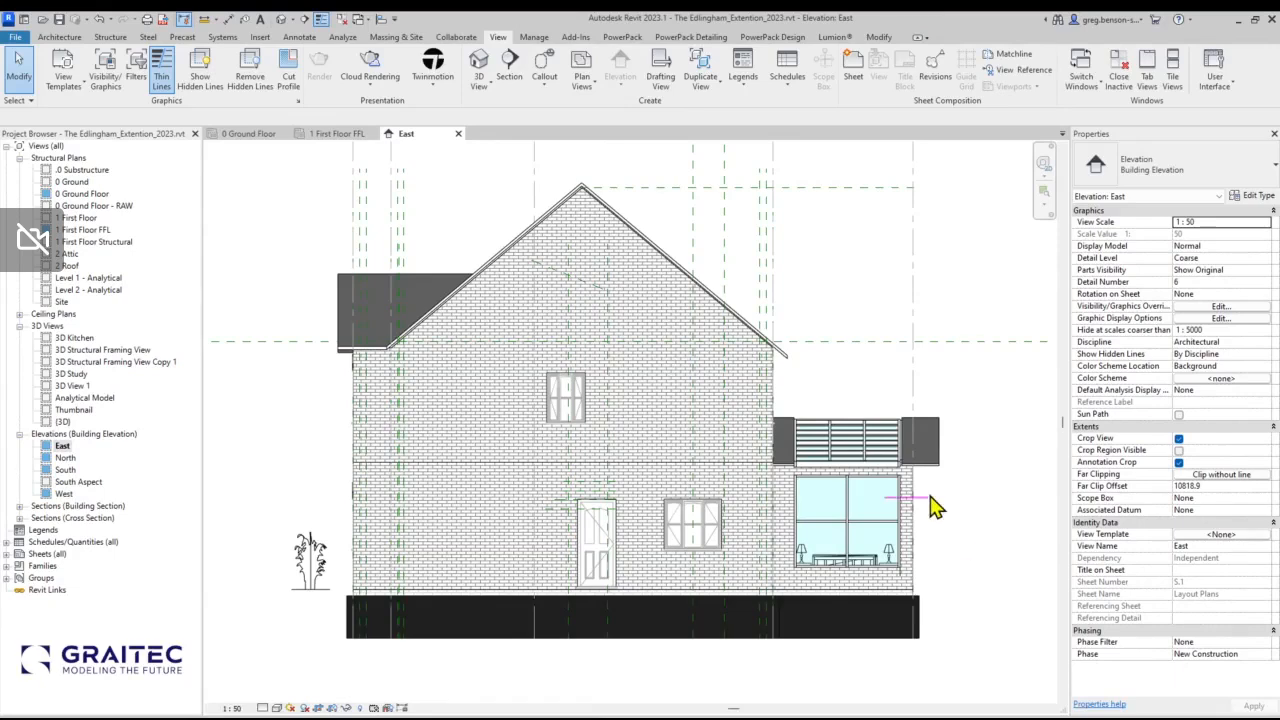
click(63, 88)
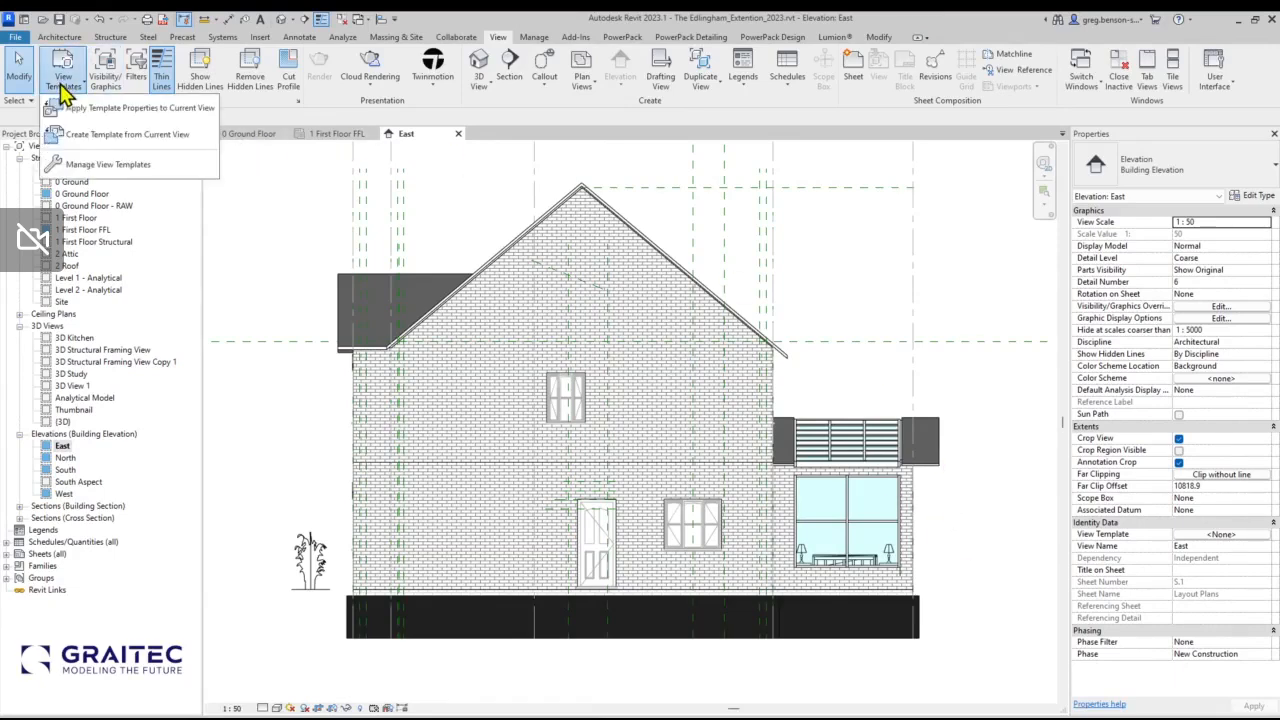
click(78, 134)
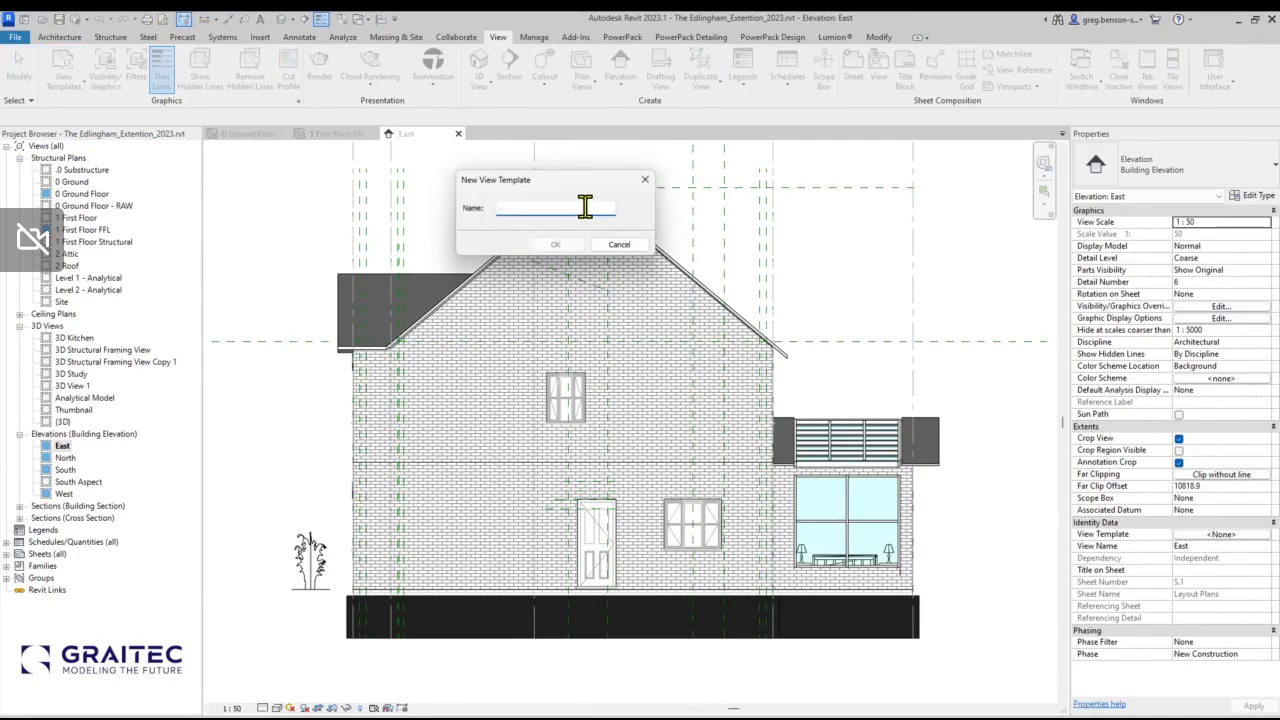
text(Elevation Shaded)
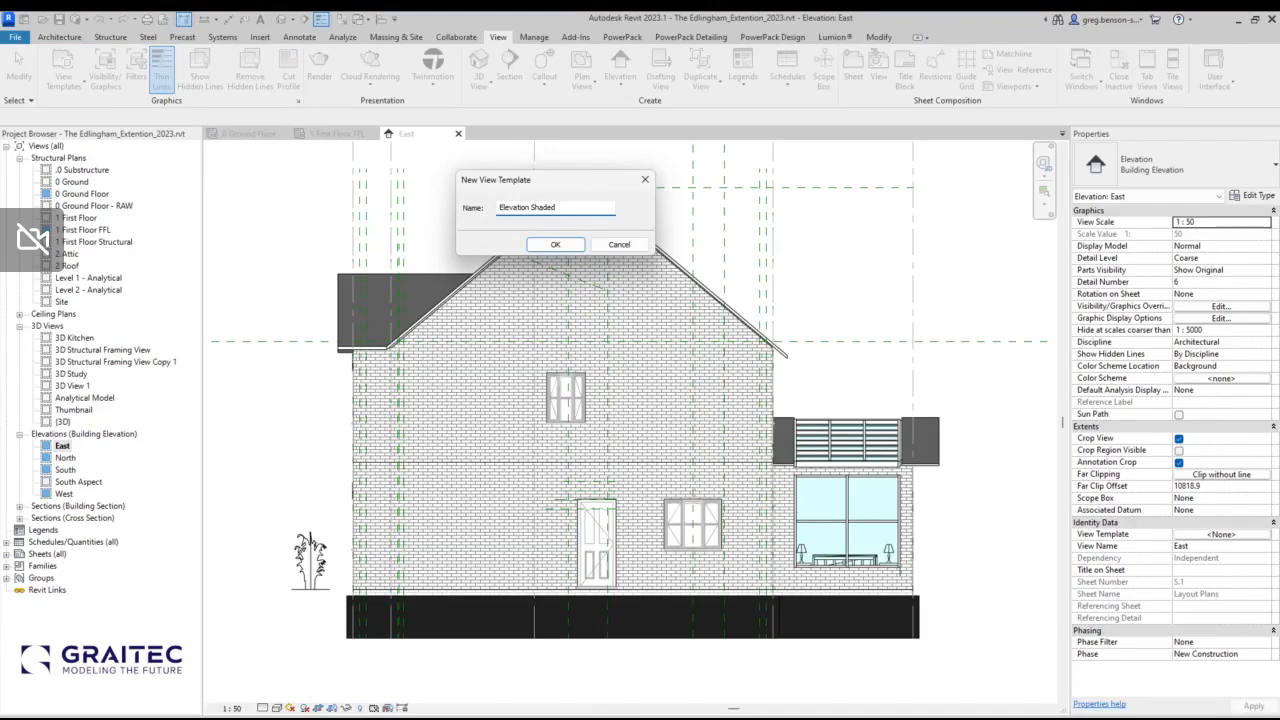
click(556, 246)
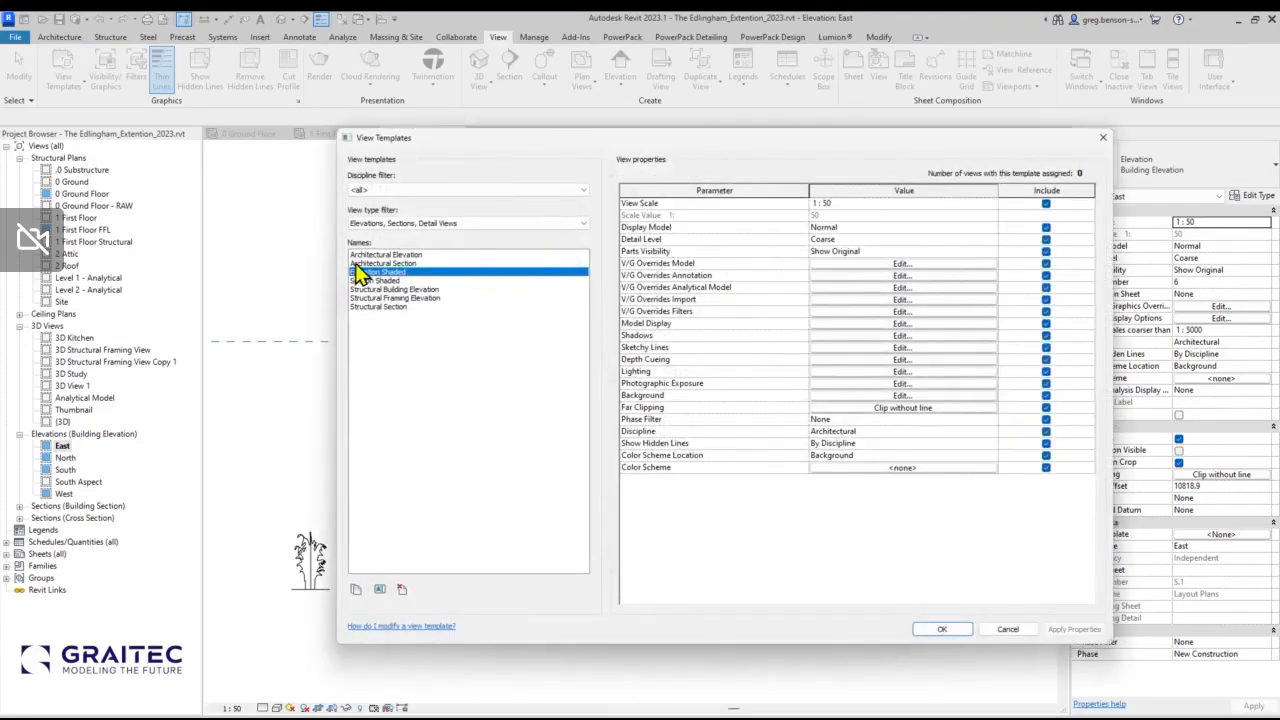
click(948, 632)
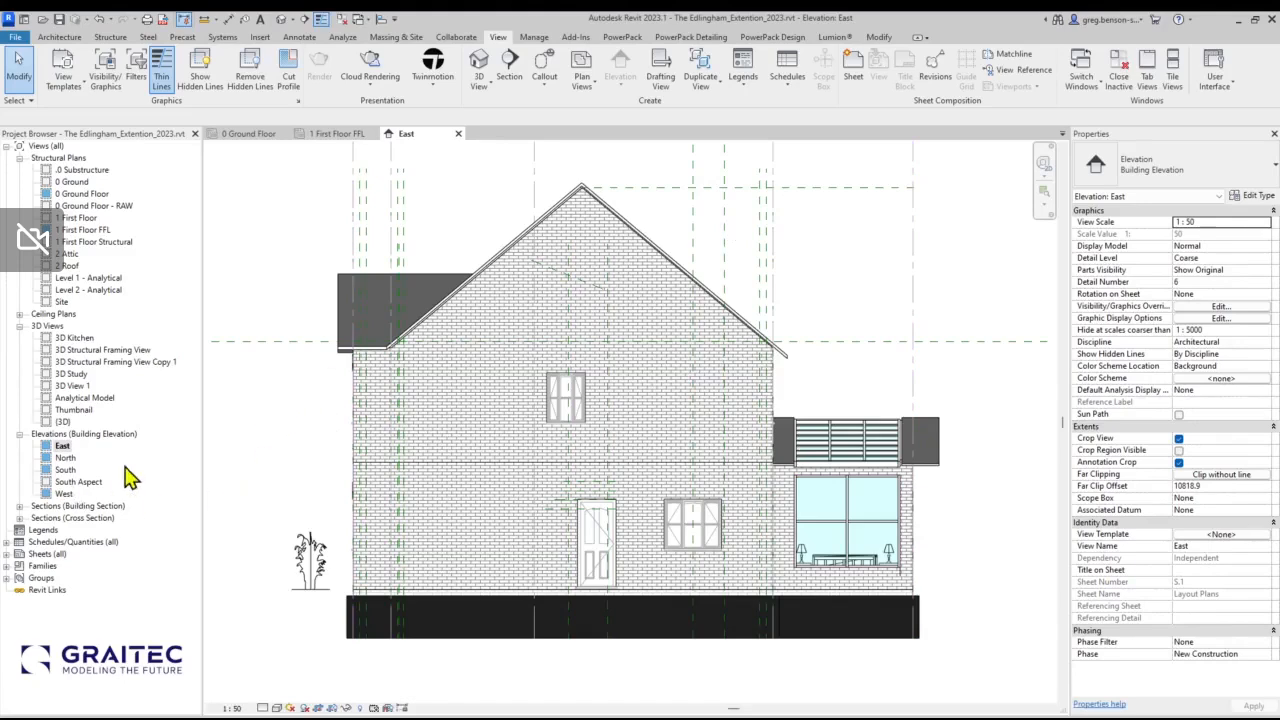
click(60, 447)
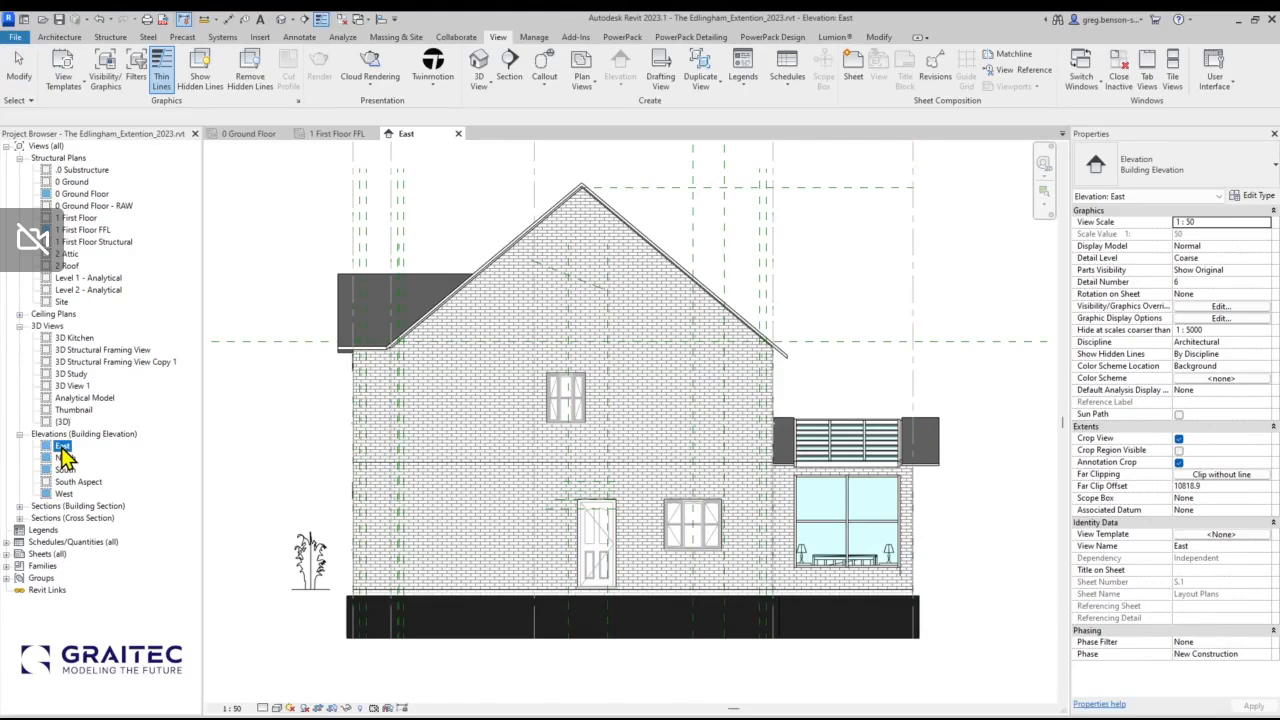
shift+click(63, 494)
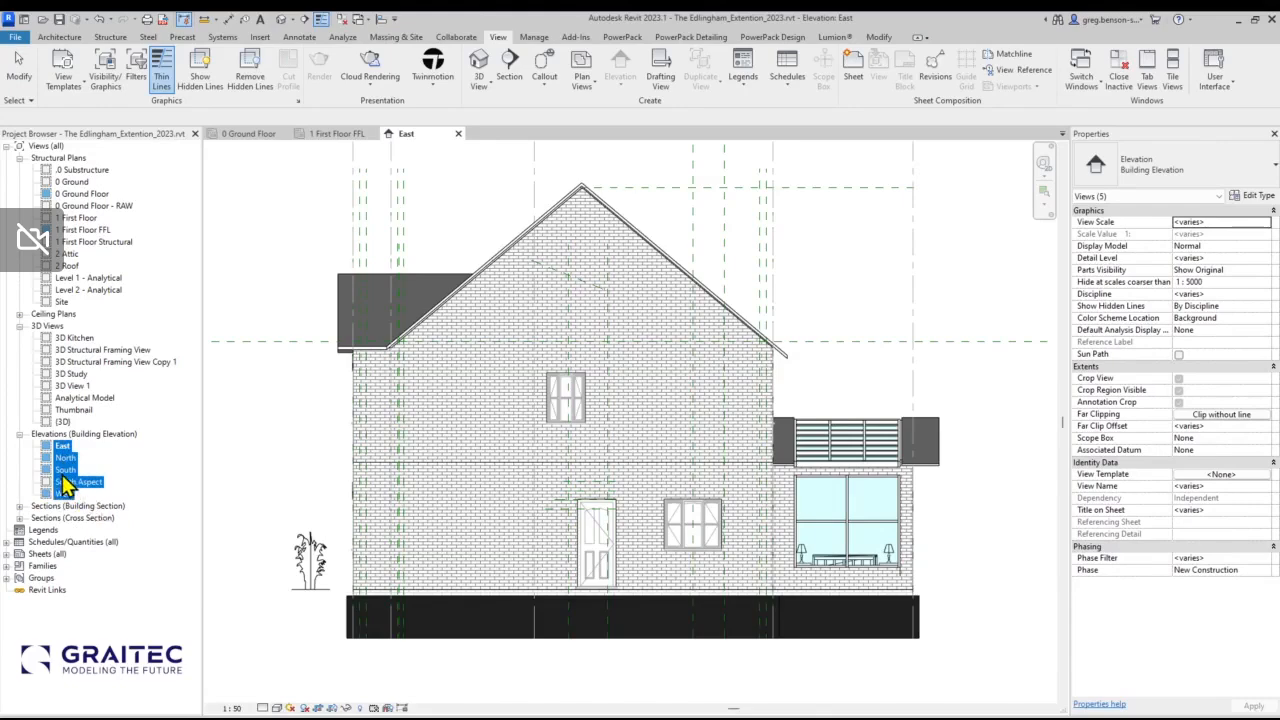
right_click(66, 485)
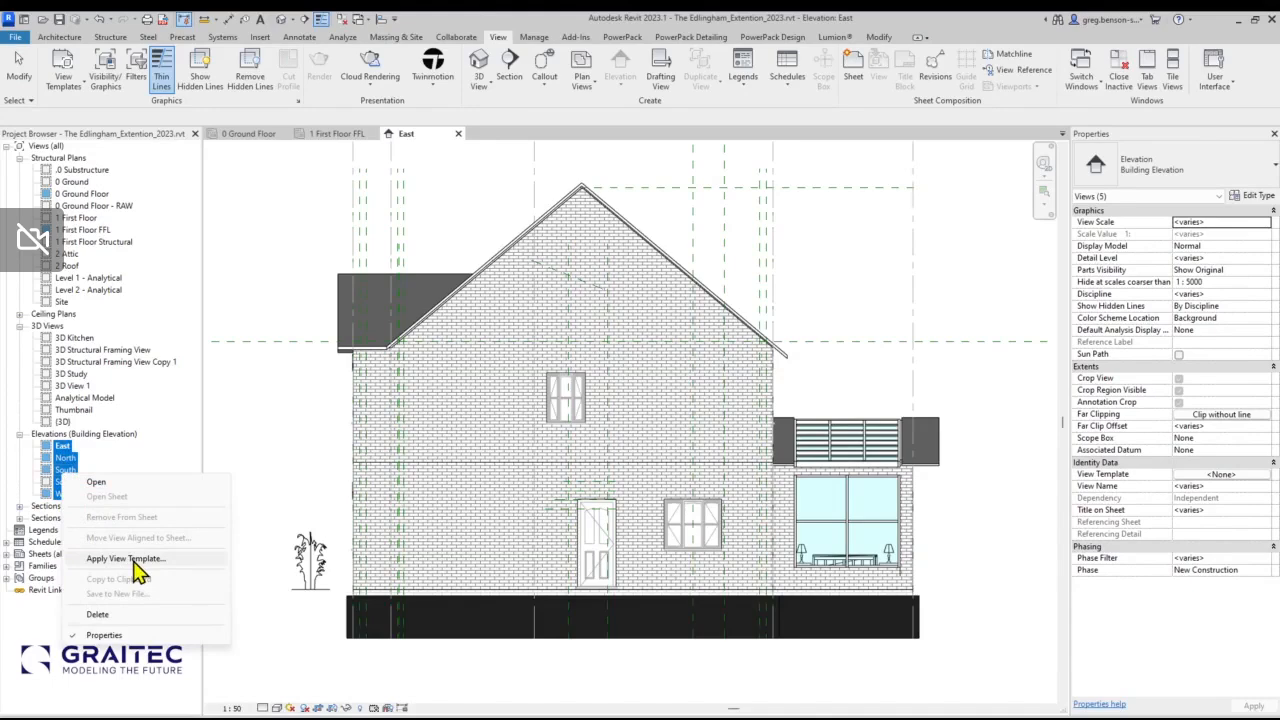
click(1003, 306)
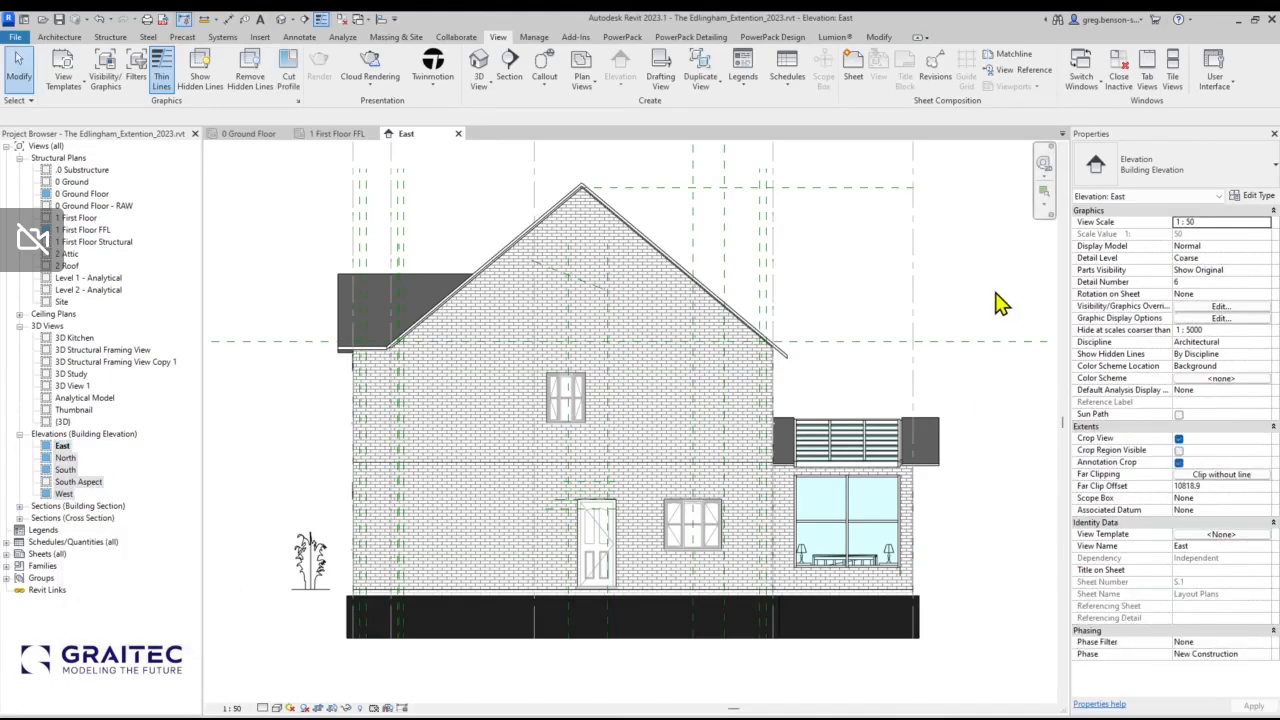
Assign the Elevation Shaded view template to the East elevation through its view properties.
click(1222, 535)
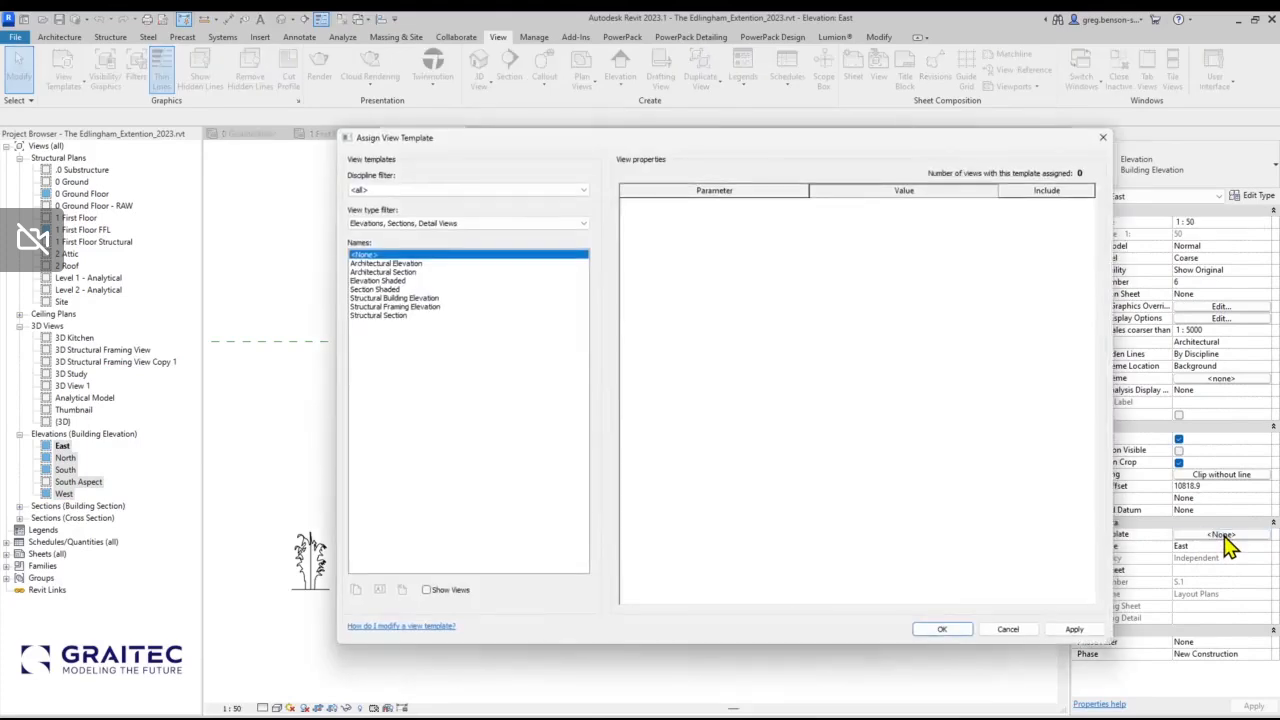
click(375, 281)
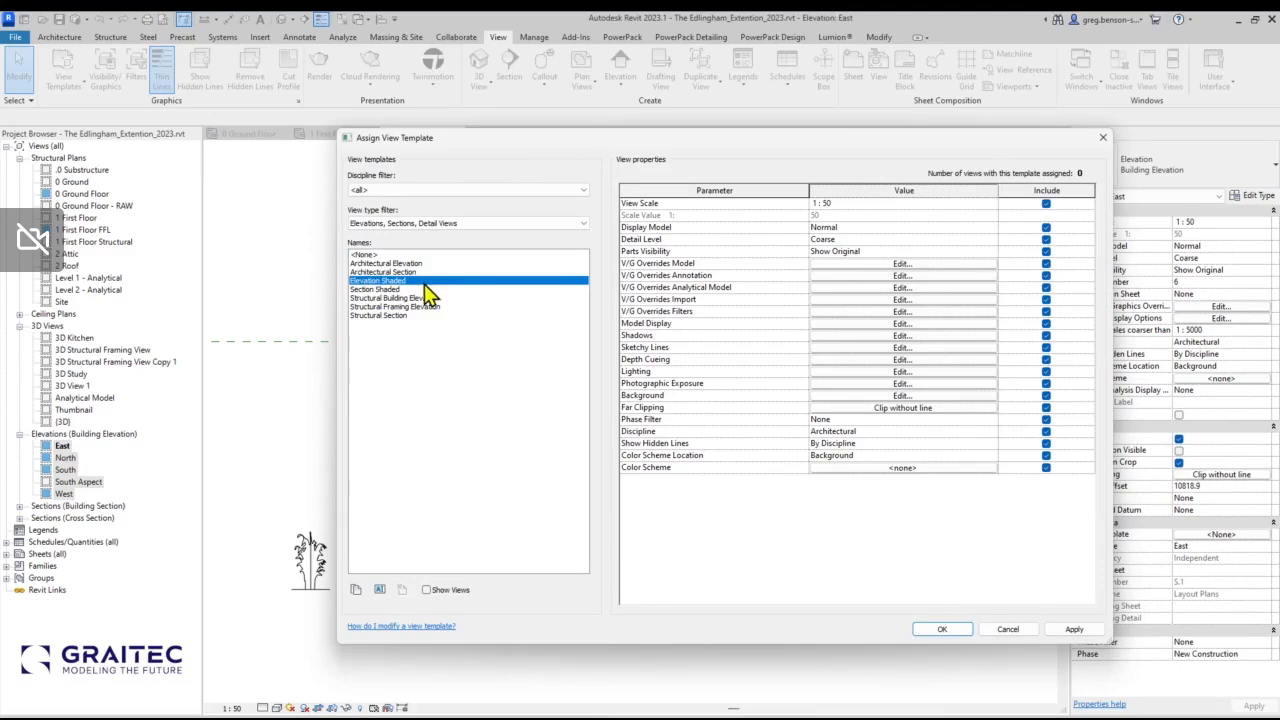
click(1074, 629)
click(942, 629)
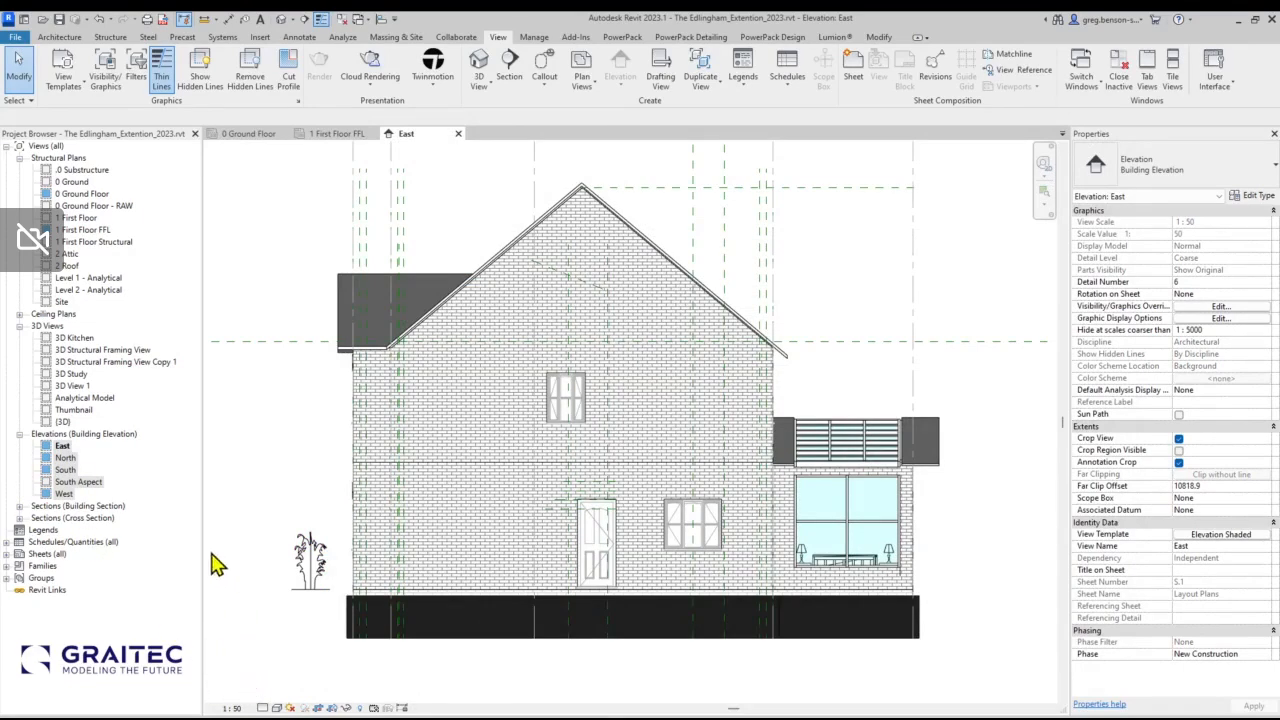
shift+click(148, 496)
click(247, 634)
Close the East view and open the North and West elevations to examine how the garden room glazing is displayed.
click(458, 134)
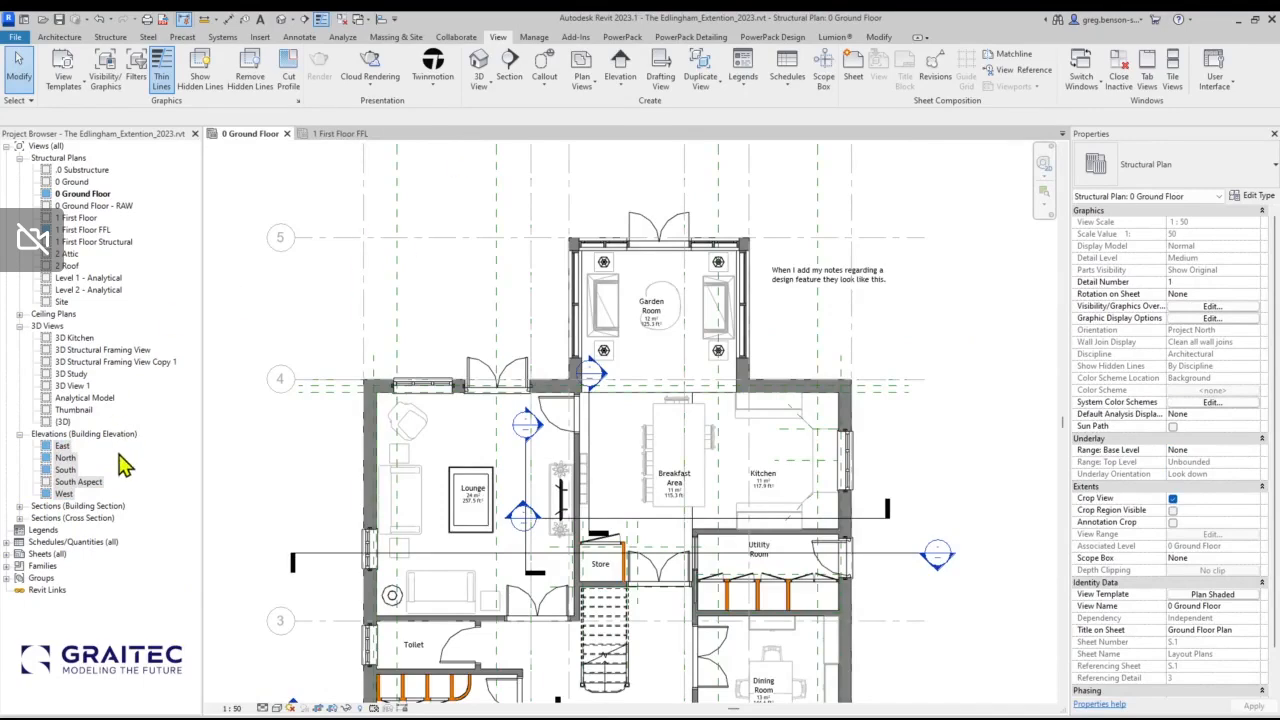
double_click(63, 458)
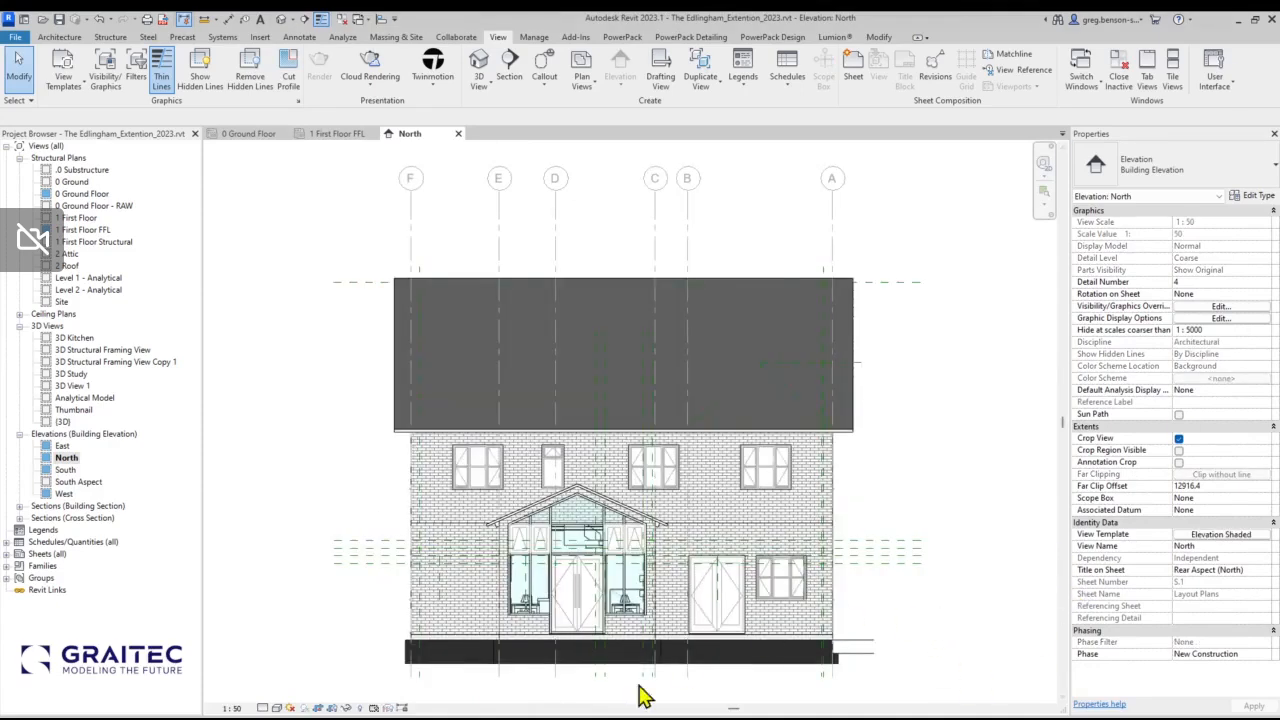
scroll(562, 688, up, 3)
scroll(562, 688, up, 2)
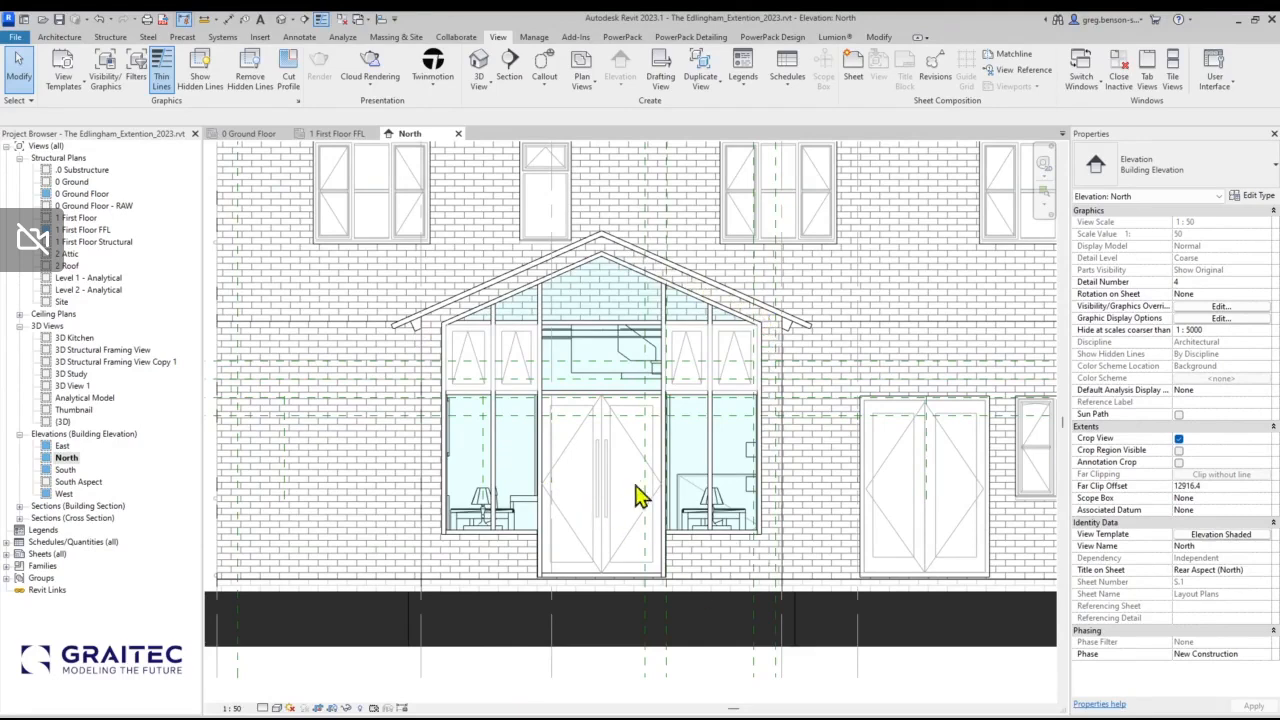
double_click(62, 494)
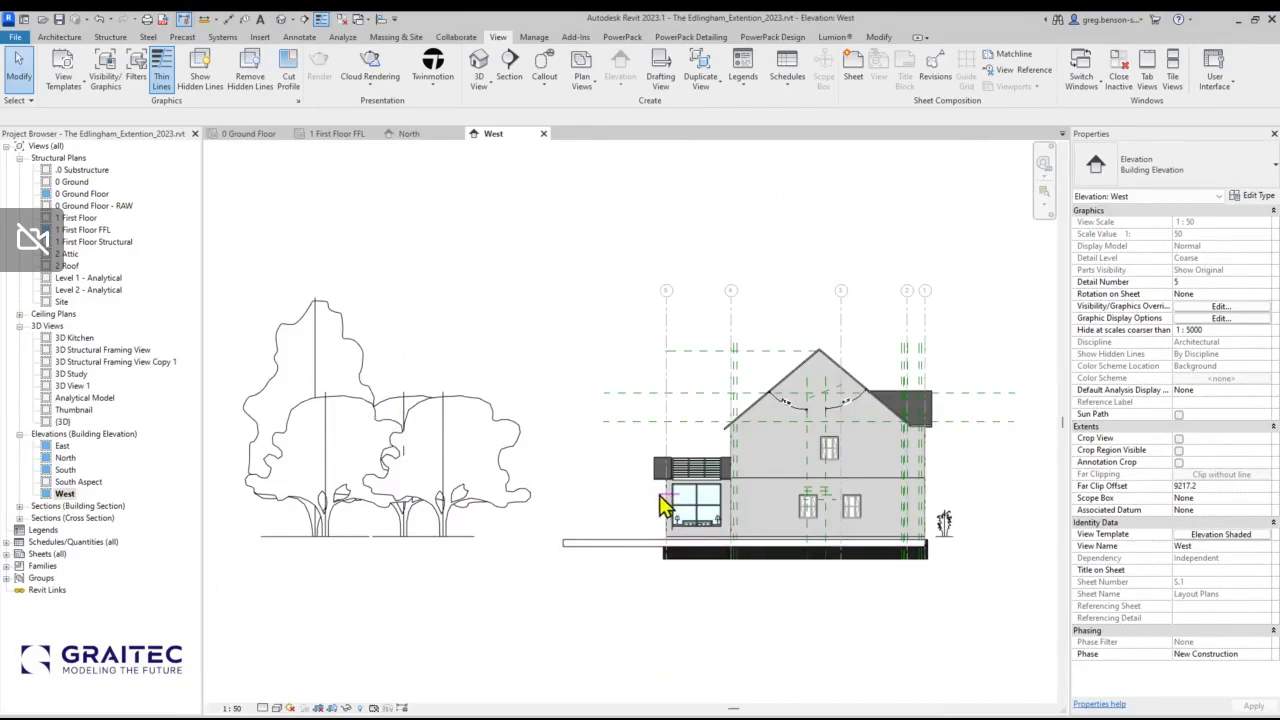
scroll(634, 514, up, 6)
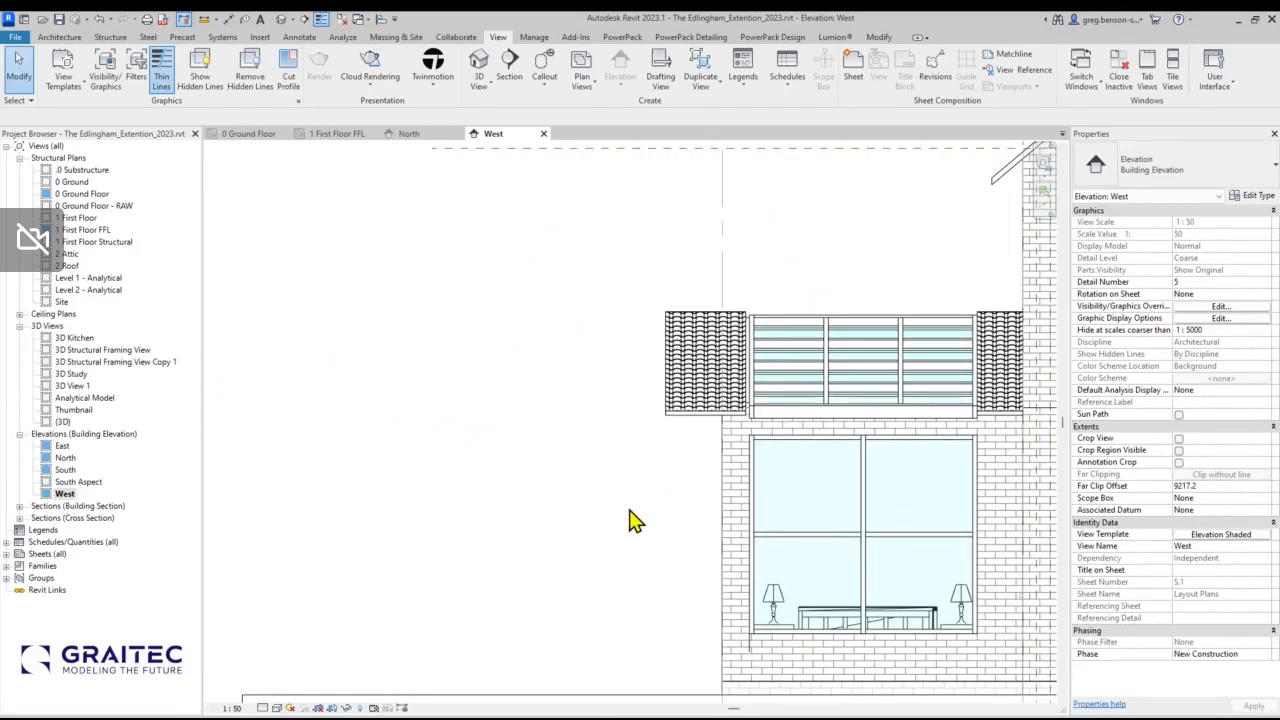
Examine the West elevation from the garden room glazing across to the main gable wall.
scroll(597, 512, up, 1)
scroll(590, 514, down, 2)
middle_drag(586, 514, 333, 507)
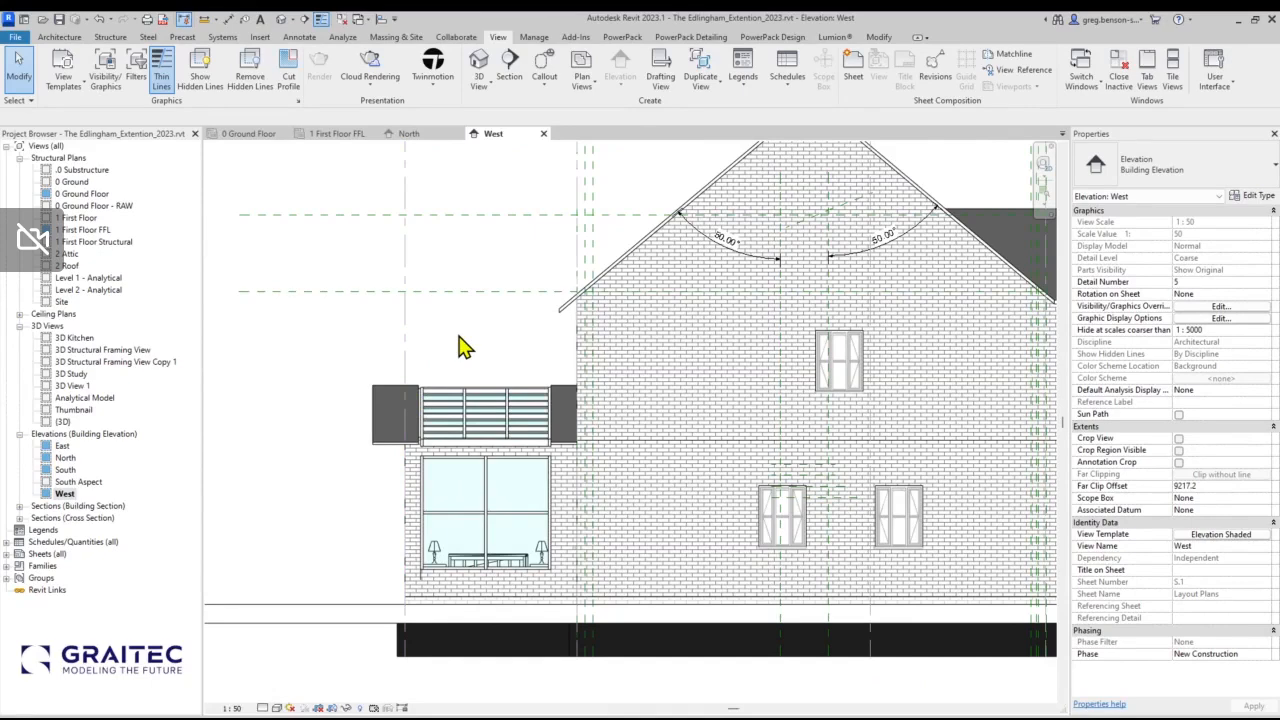
mouse_move(465, 347)
middle_down()
mouse_move(389, 354)
mouse_move(446, 354)
mouse_move(440, 345)
middle_up()
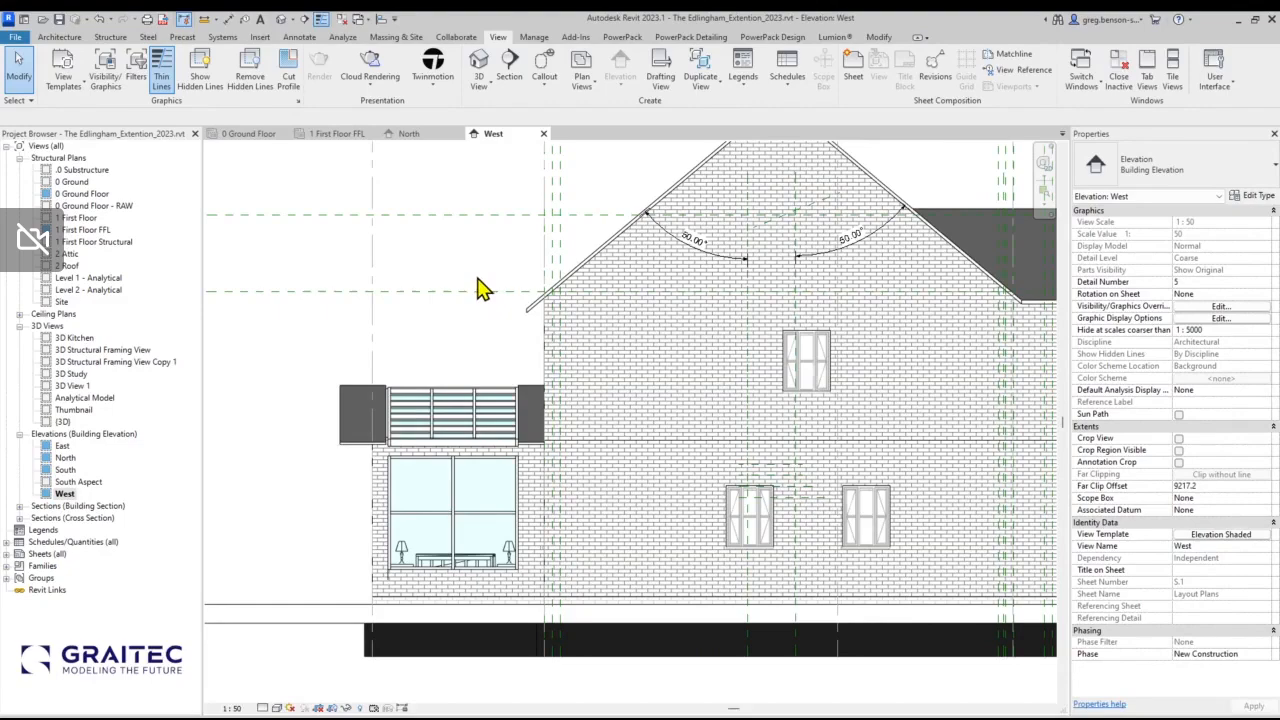
Switch to the 0 Ground Floor plan and inspect the orange stud walls of the Study cupboards.
click(256, 139)
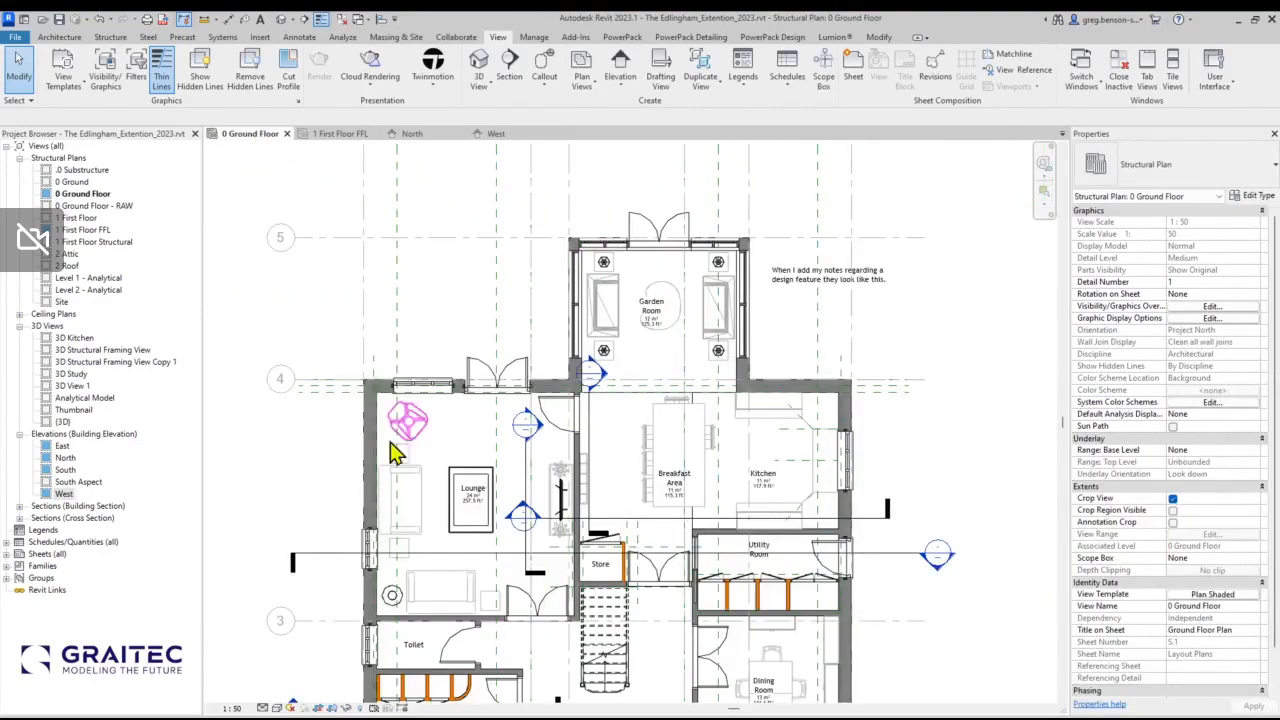
middle_drag(486, 500, 506, 260)
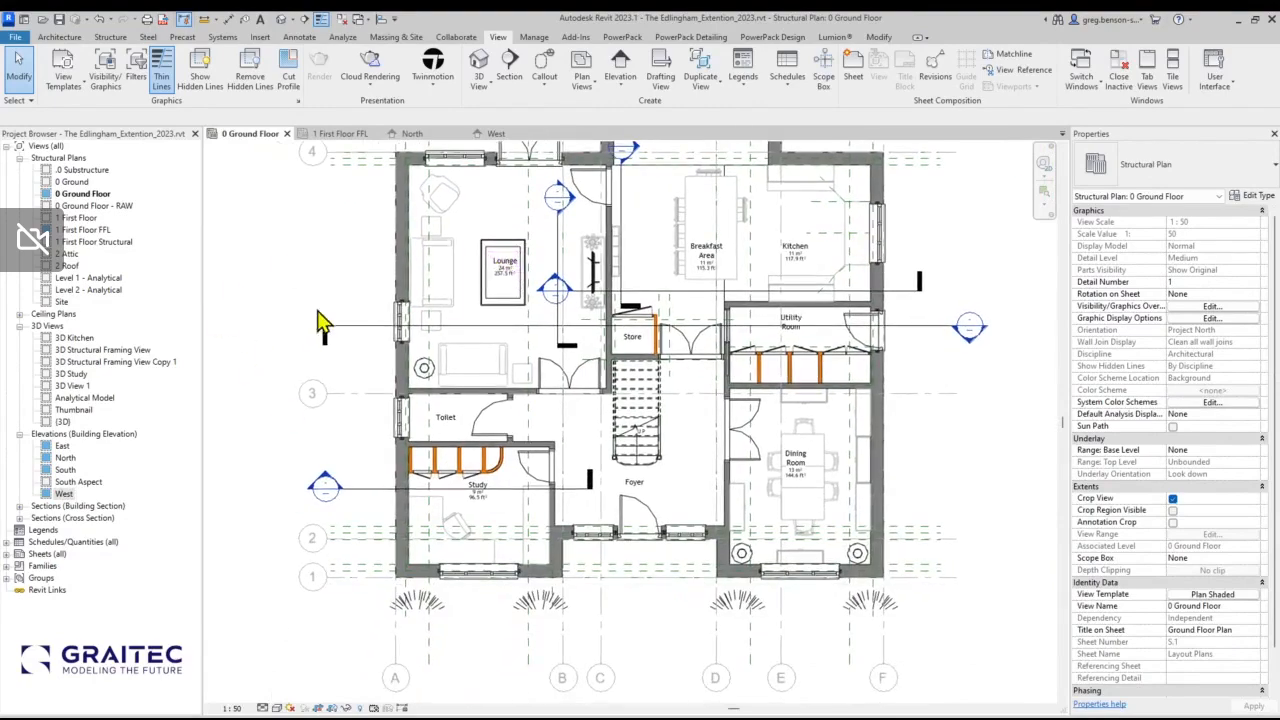
scroll(340, 285, up, 3)
middle_drag(310, 455, 320, 290)
click(447, 425)
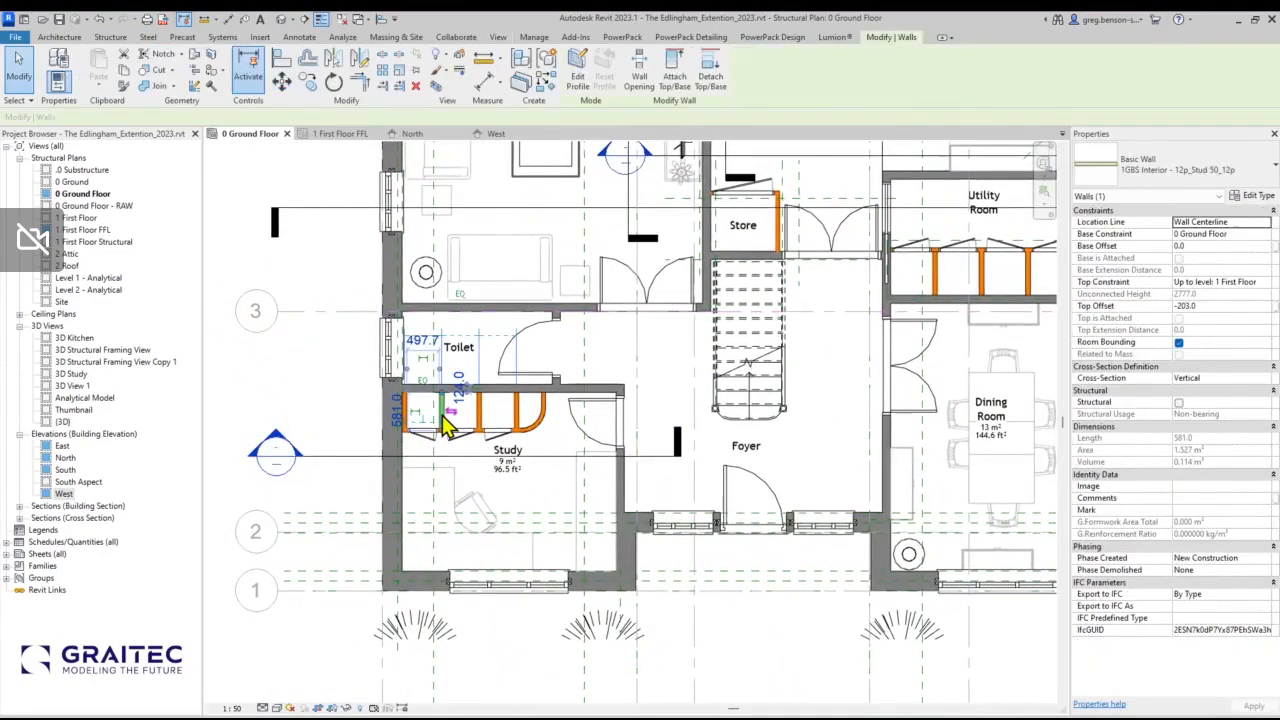
key(Escape)
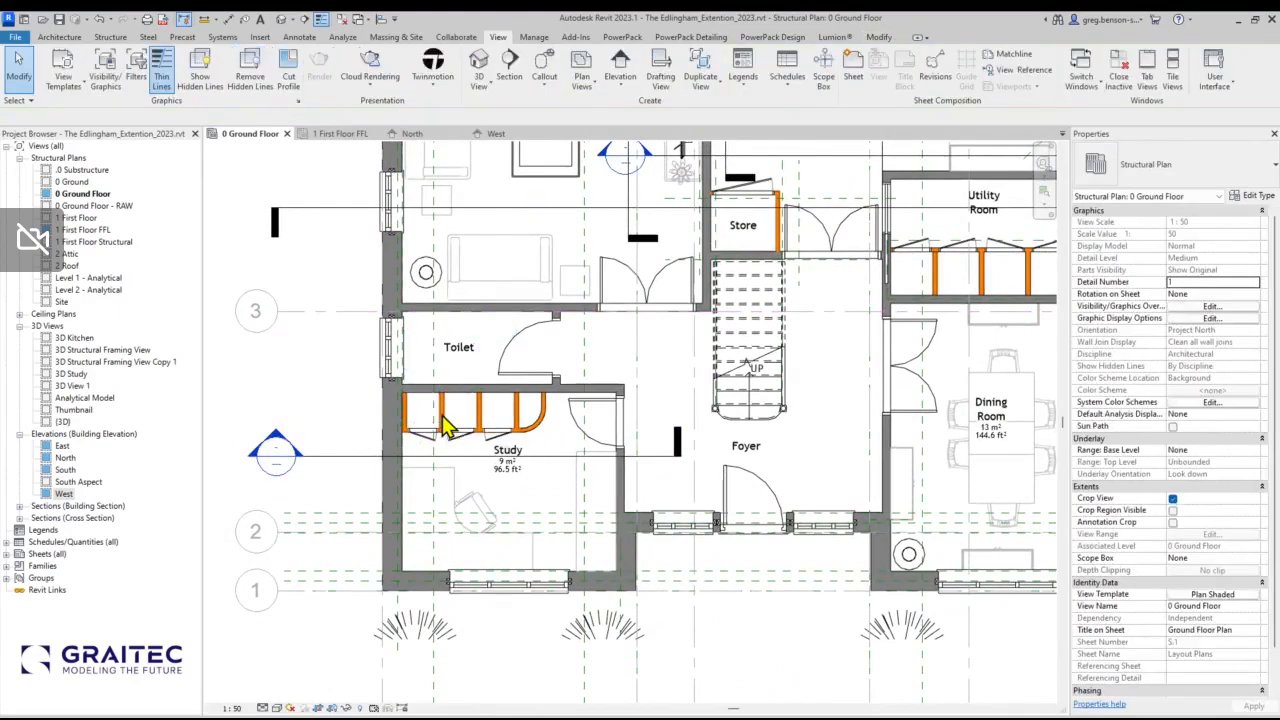
Open the view filters and inspect the categories covered by the Stud Walls filter.
click(138, 80)
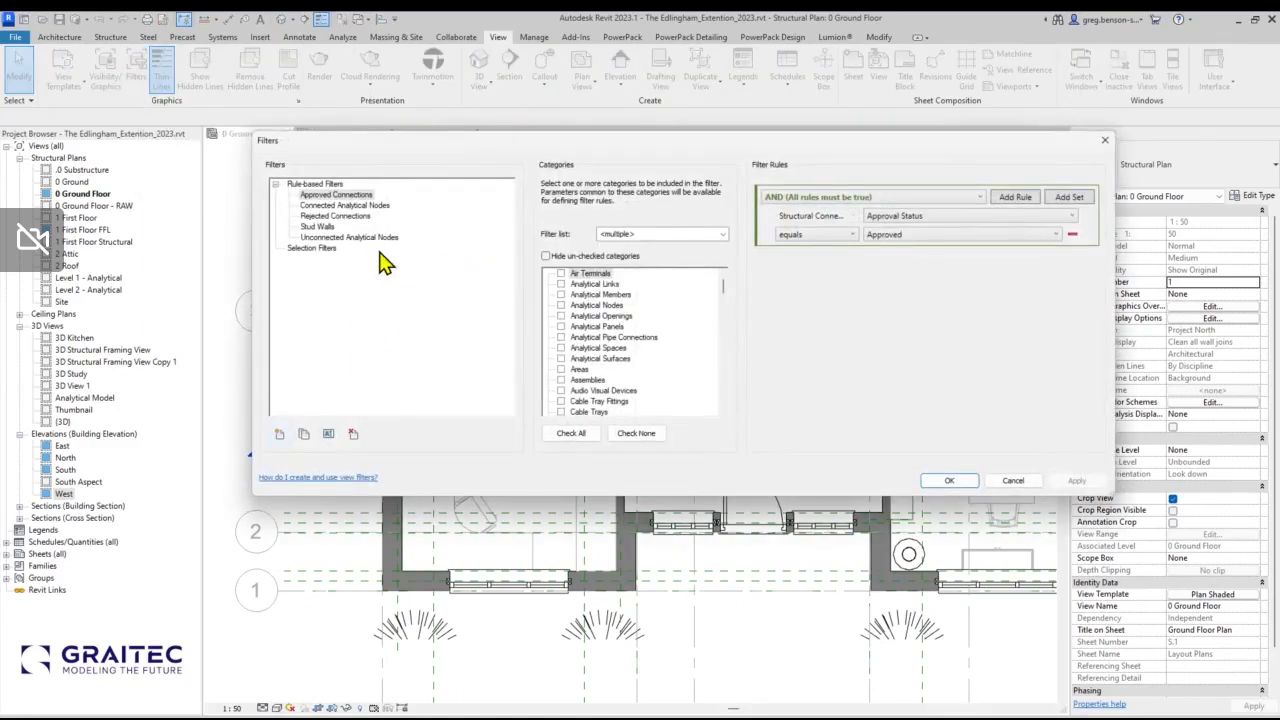
click(320, 227)
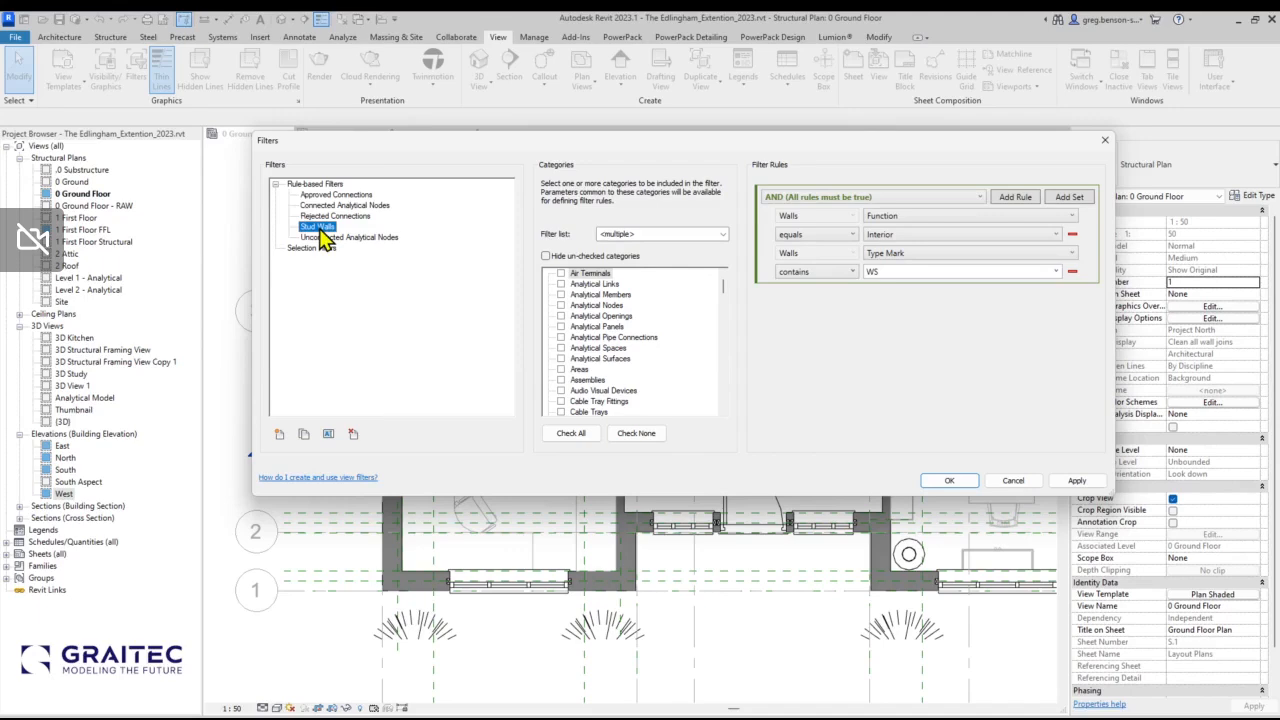
drag(394, 157, 380, 188)
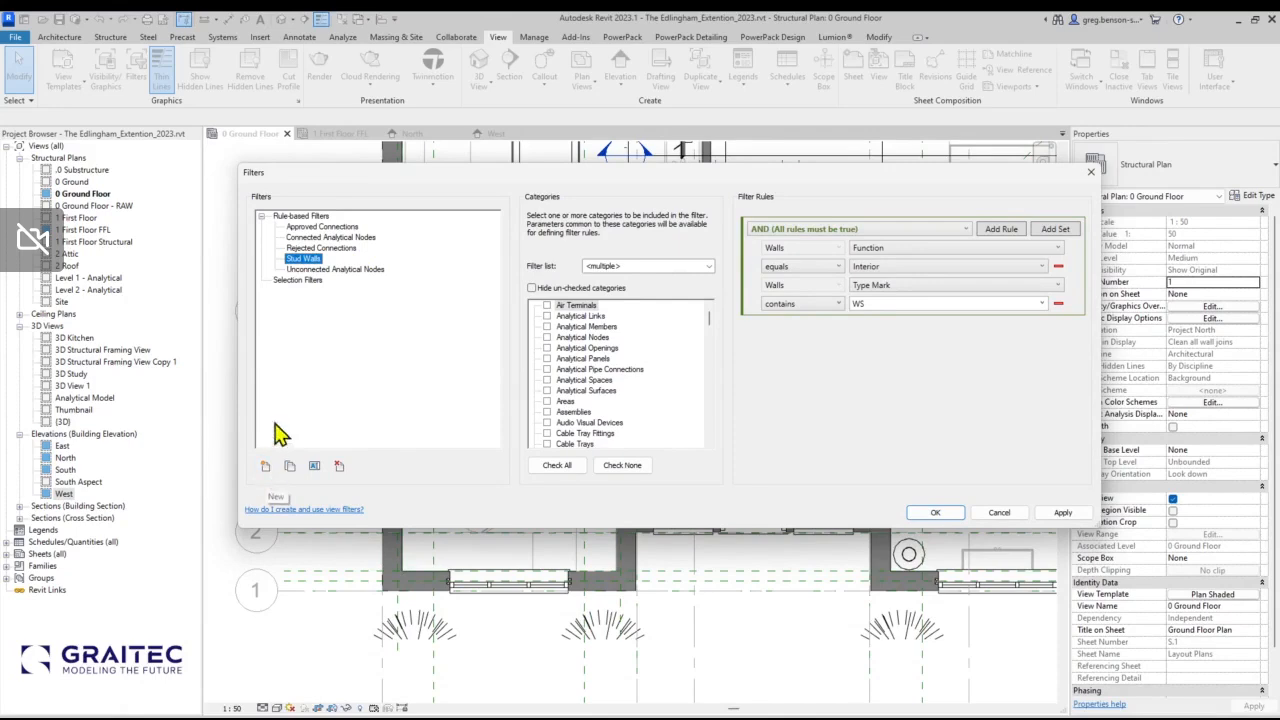
drag(704, 324, 706, 434)
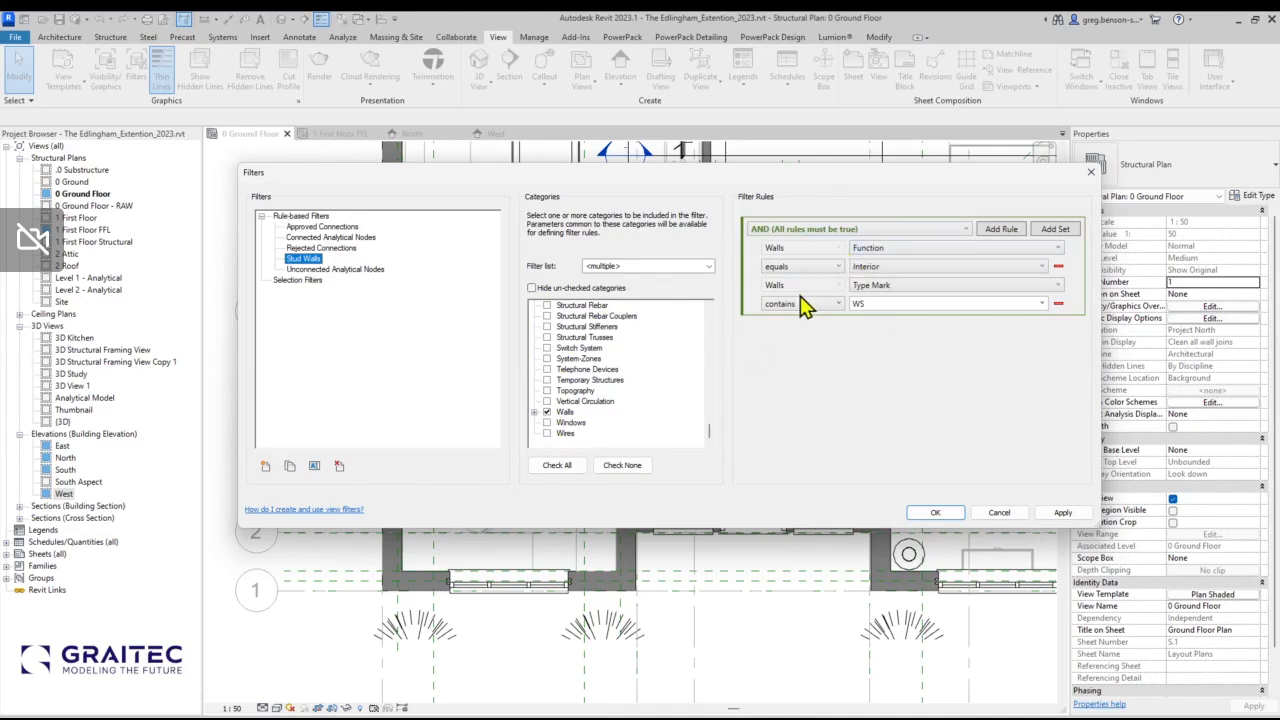
Review the parameters and operators available for the Function and Type Mark rules of the Stud Walls filter.
click(943, 250)
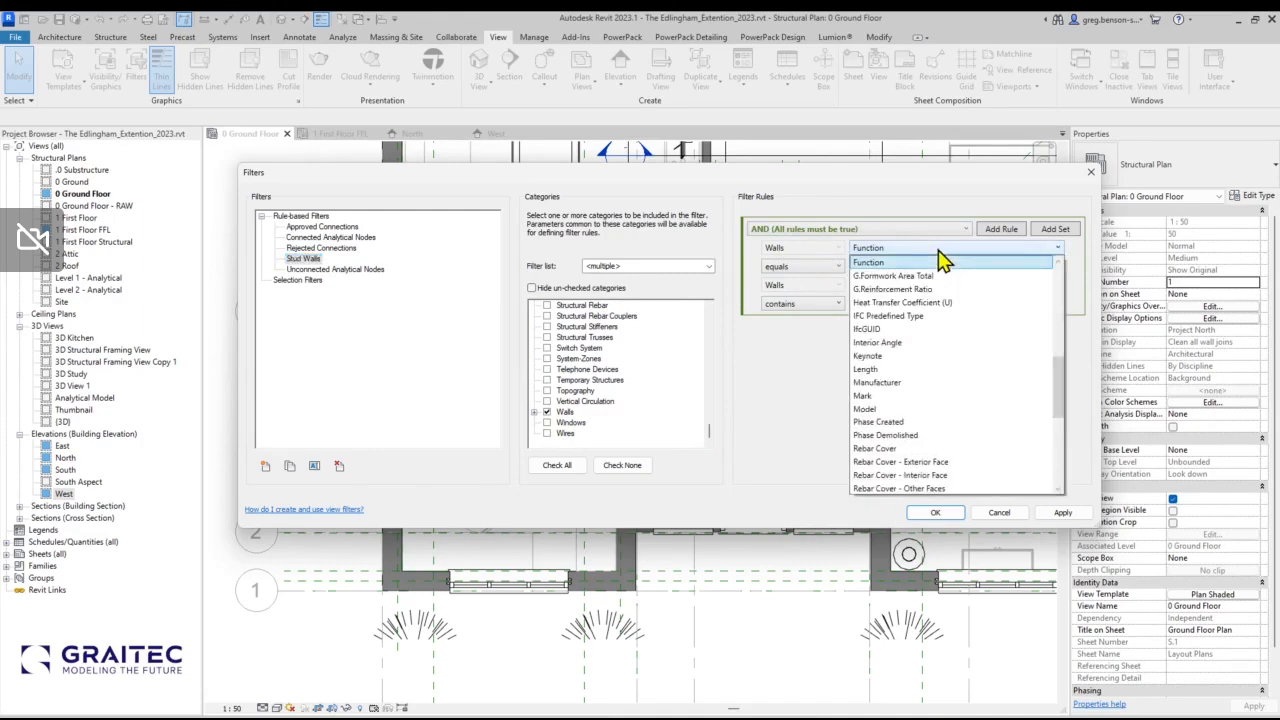
drag(1057, 400, 1066, 357)
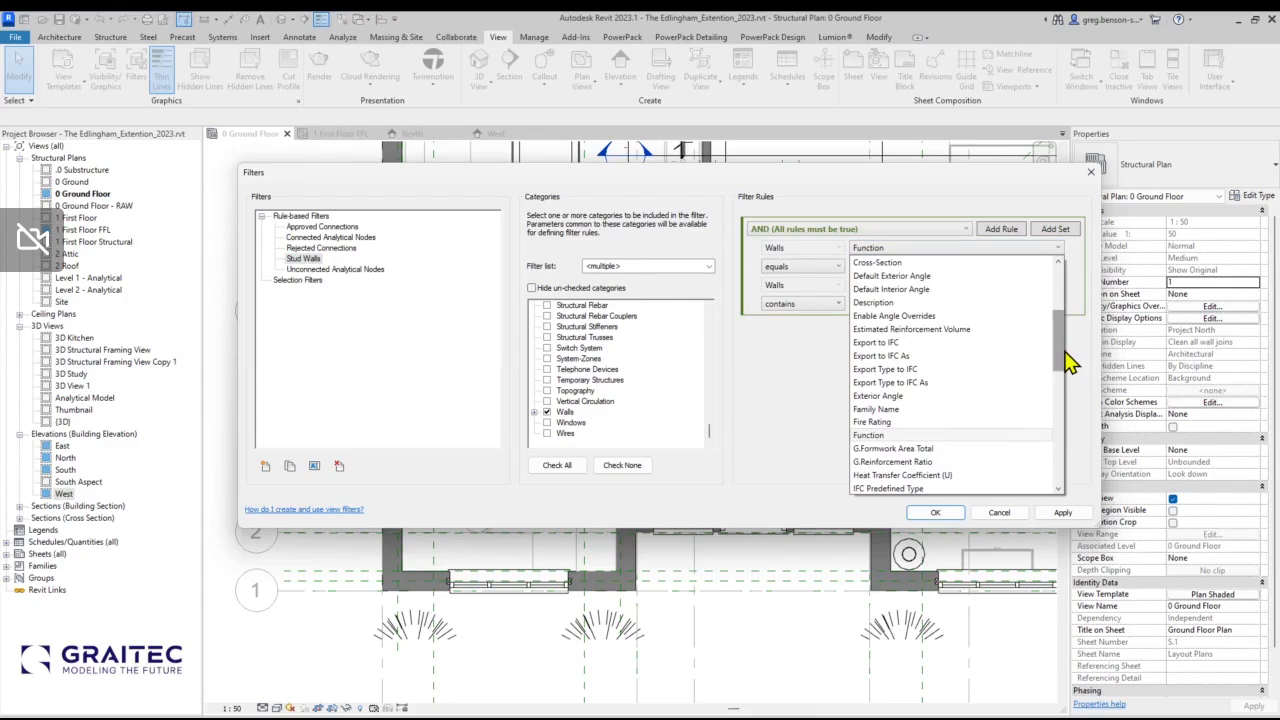
click(890, 250)
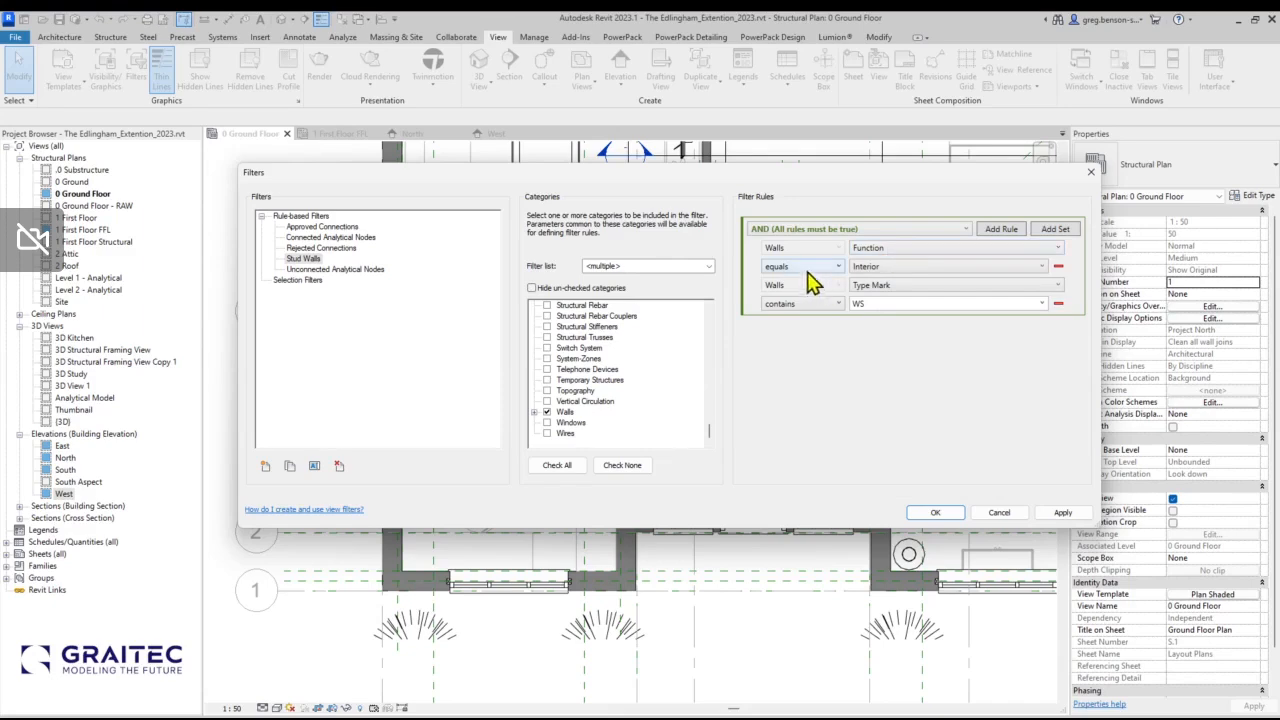
click(950, 250)
click(915, 250)
click(814, 268)
click(912, 287)
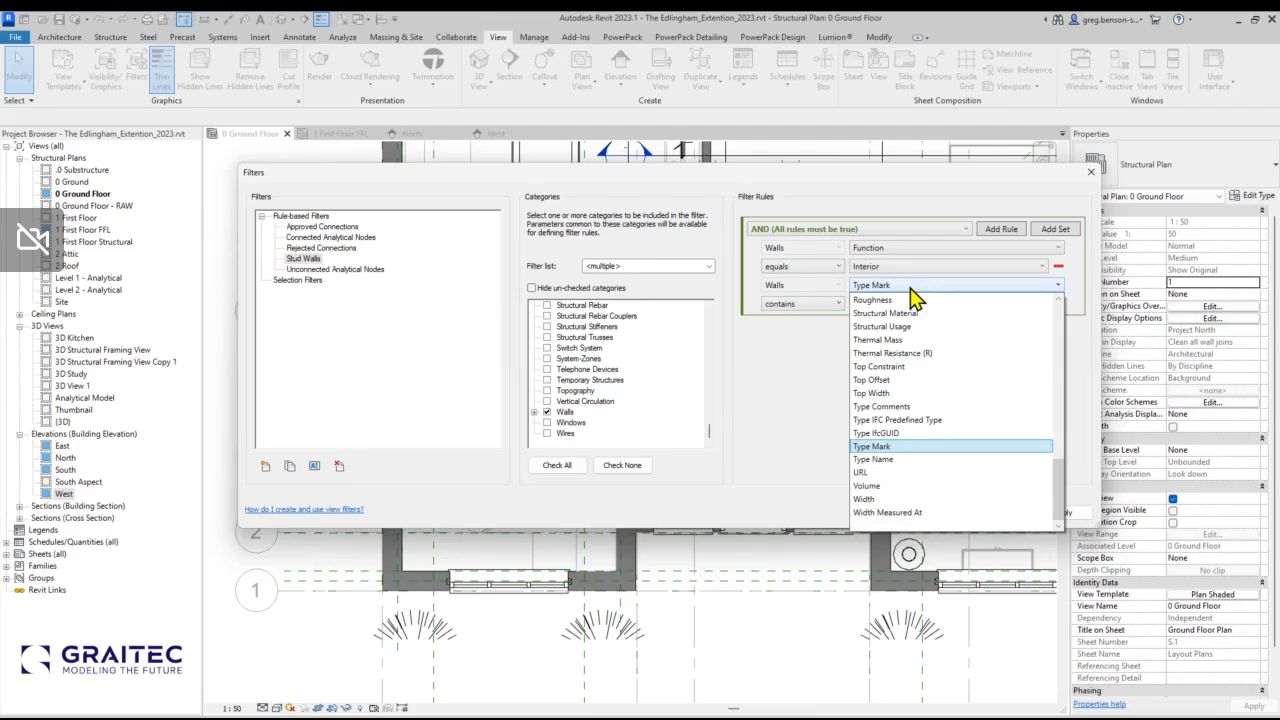
click(912, 295)
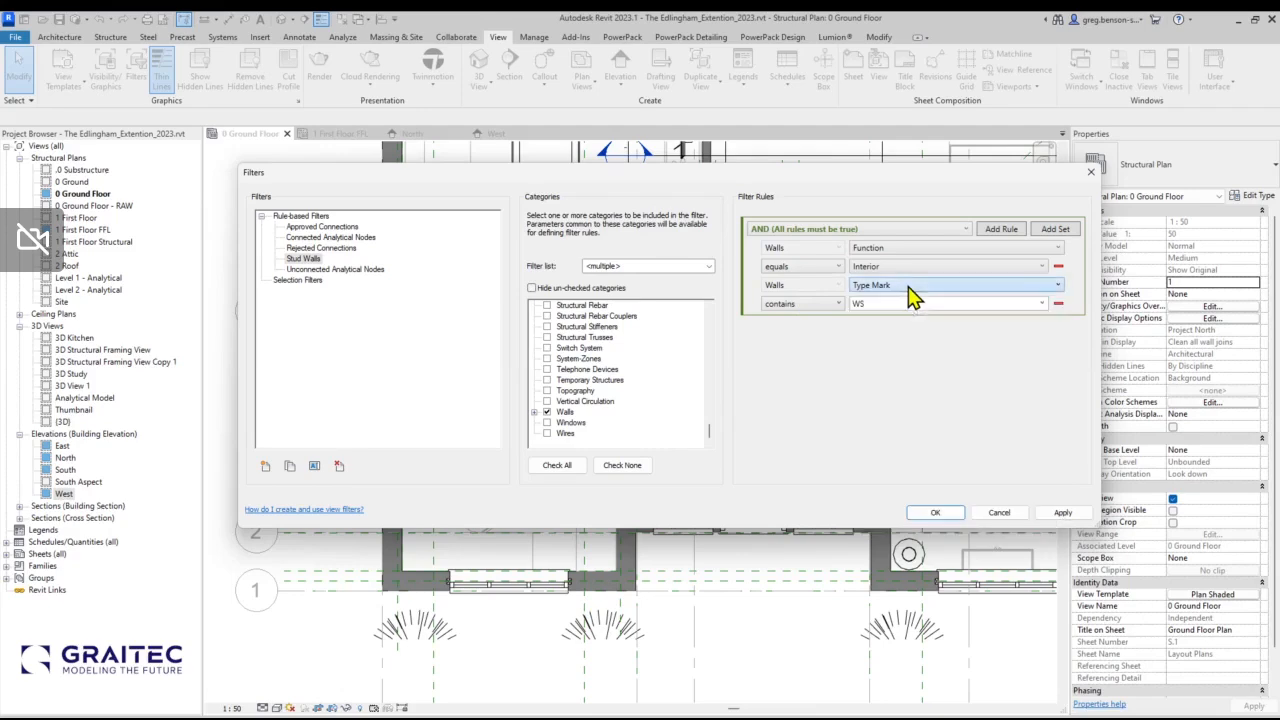
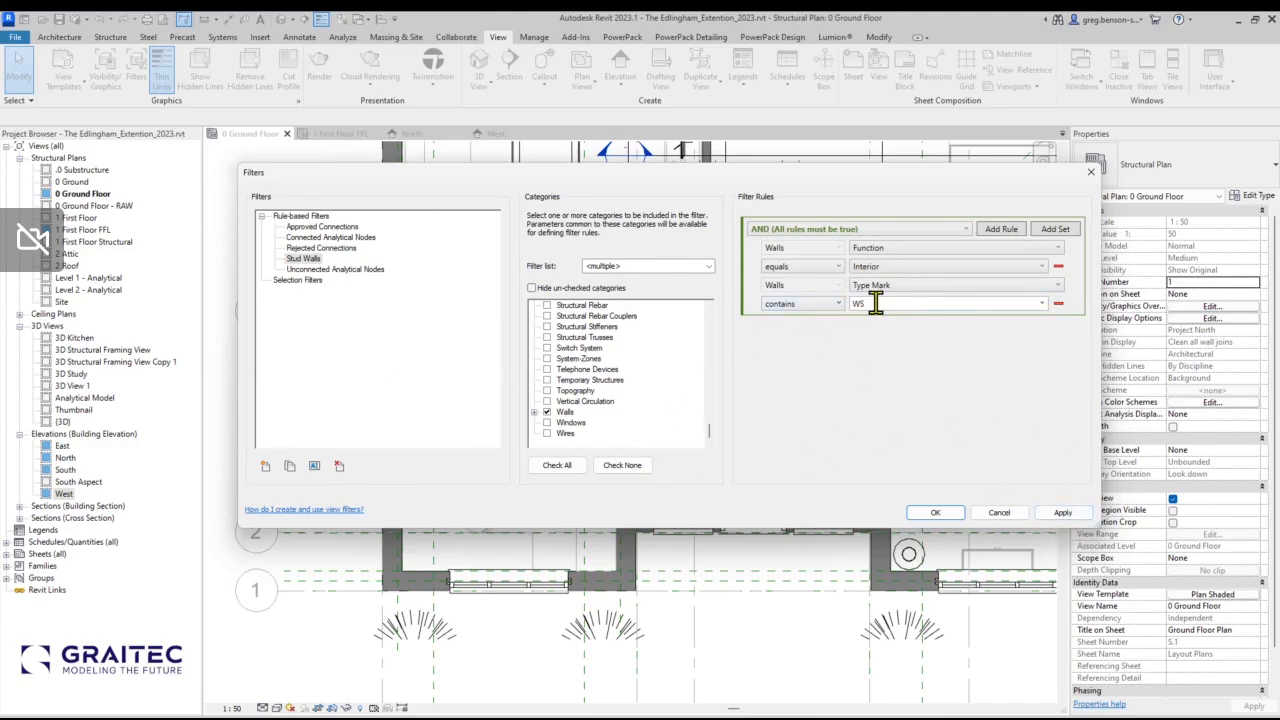
Change the Stud Walls filter's Type Mark rule to Comments contains Stud and apply it.
click(922, 286)
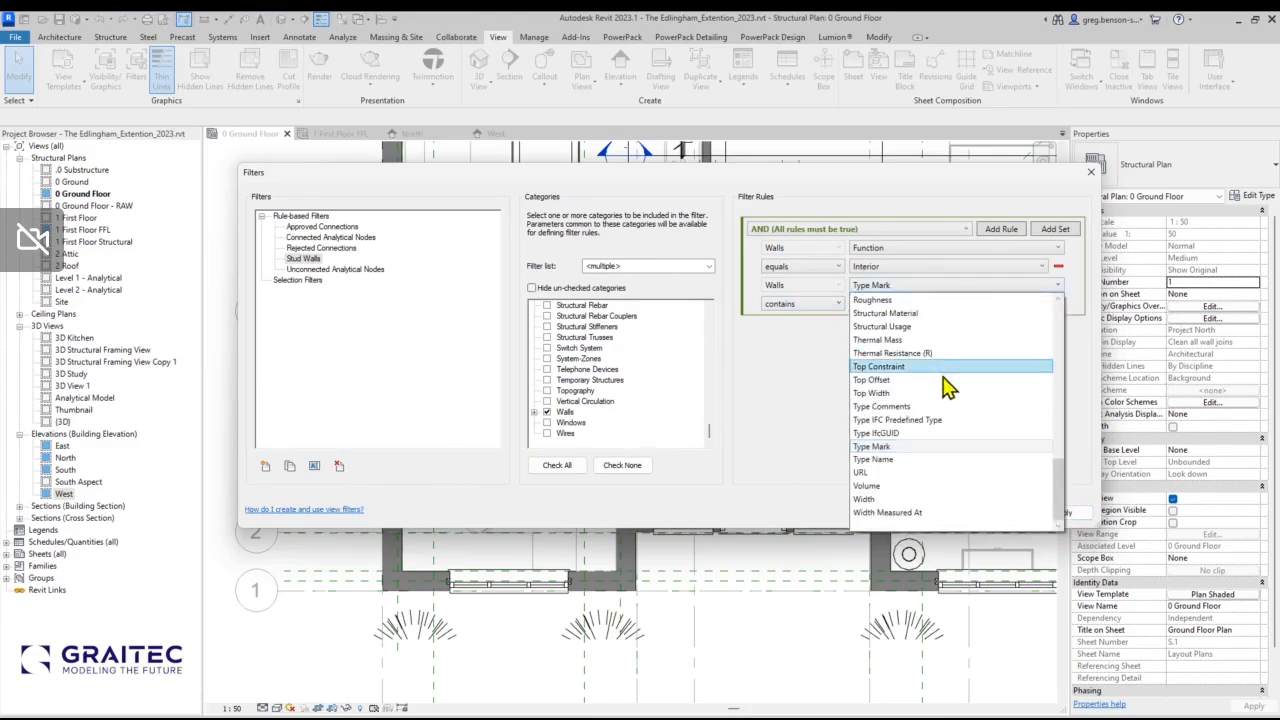
scroll(945, 400, up, 5)
scroll(924, 443, up, 1)
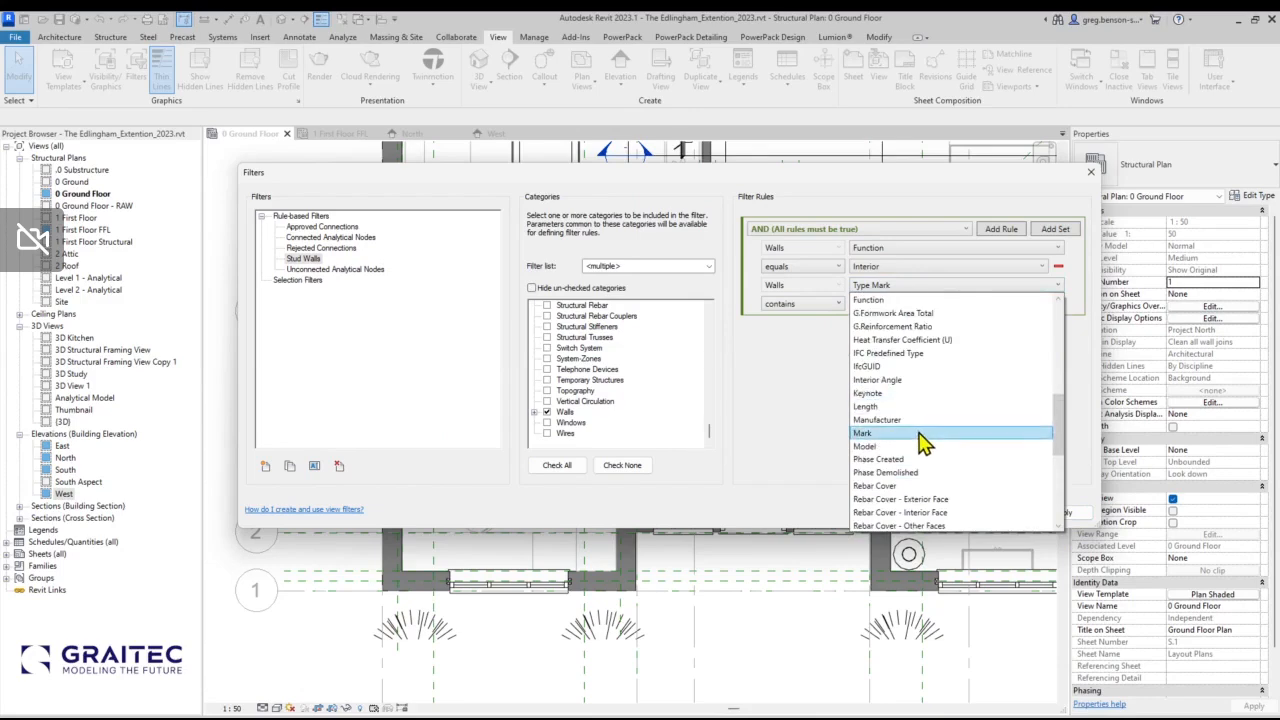
scroll(922, 443, up, 8)
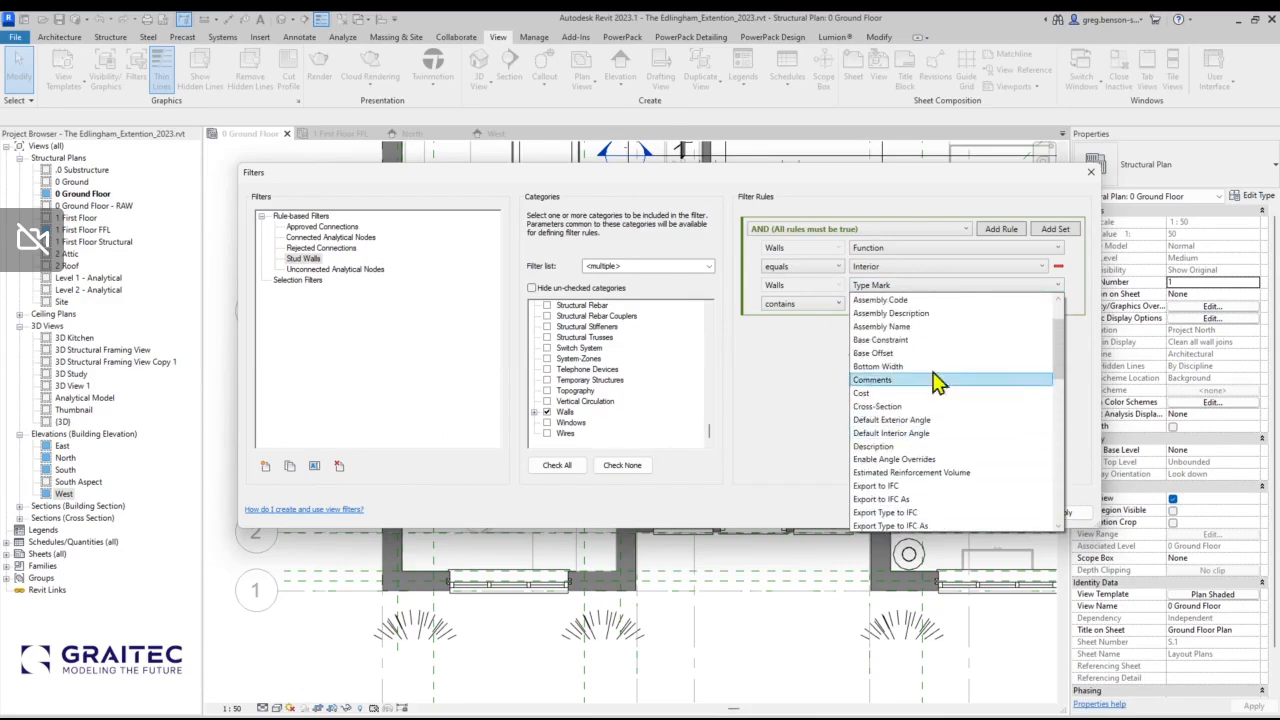
click(870, 381)
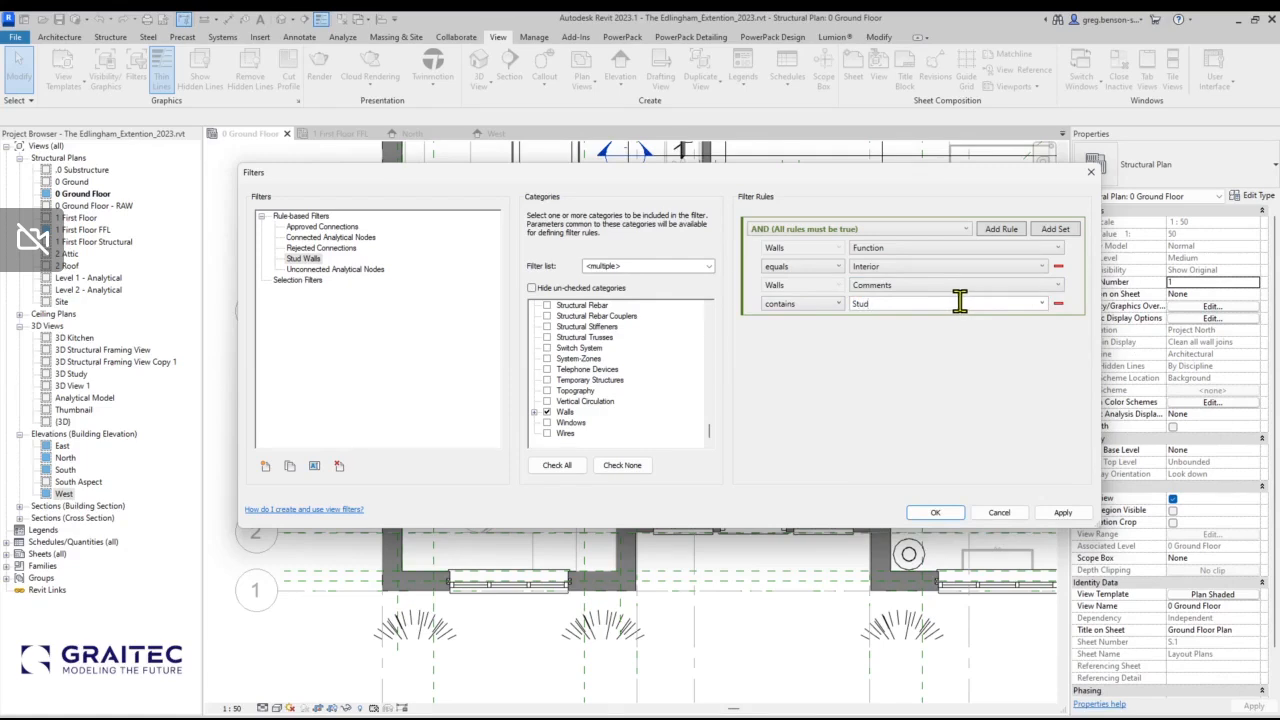
click(1062, 512)
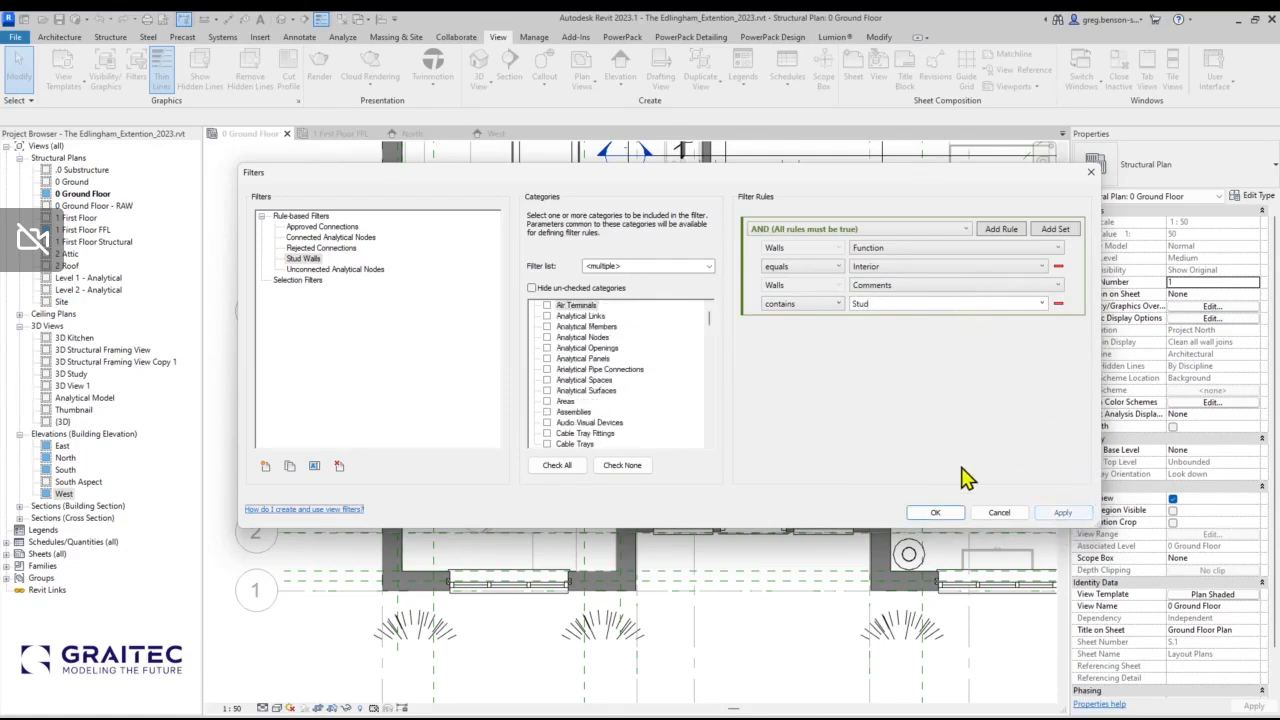
Change the Stud Walls filter's Comments rule to use the Description parameter, apply it and close the filters.
drag(457, 176, 478, 159)
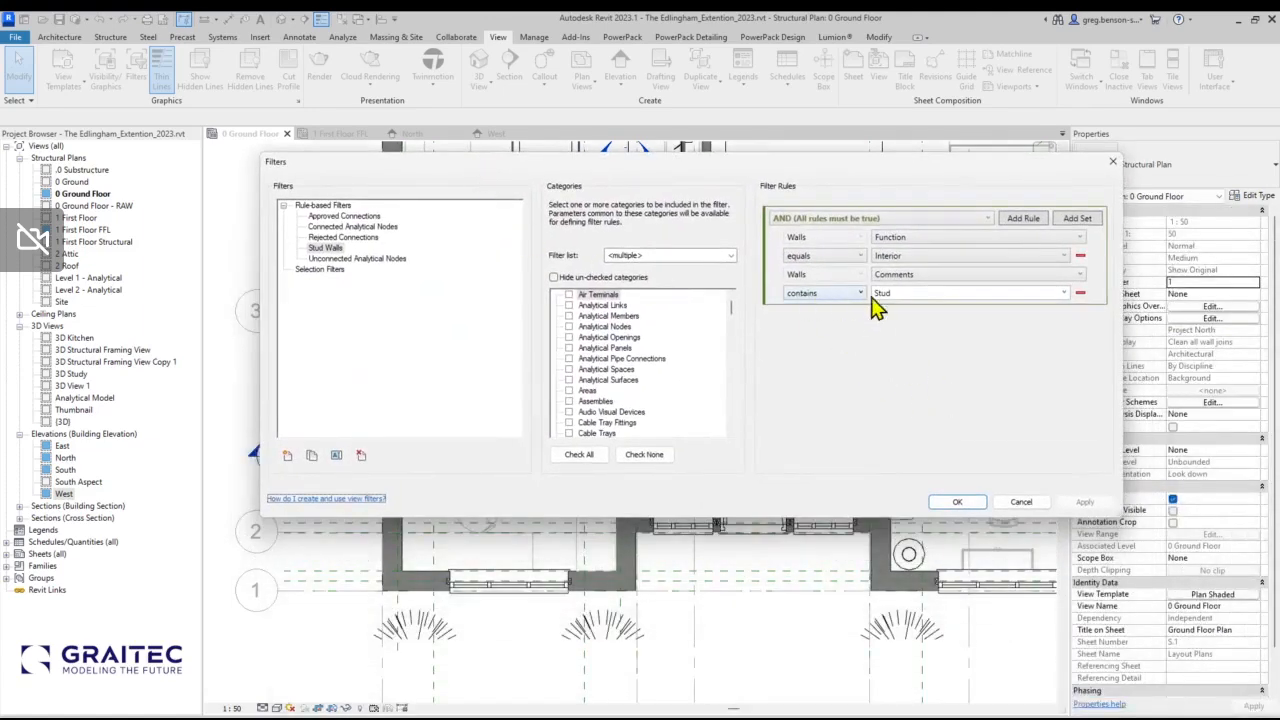
click(938, 277)
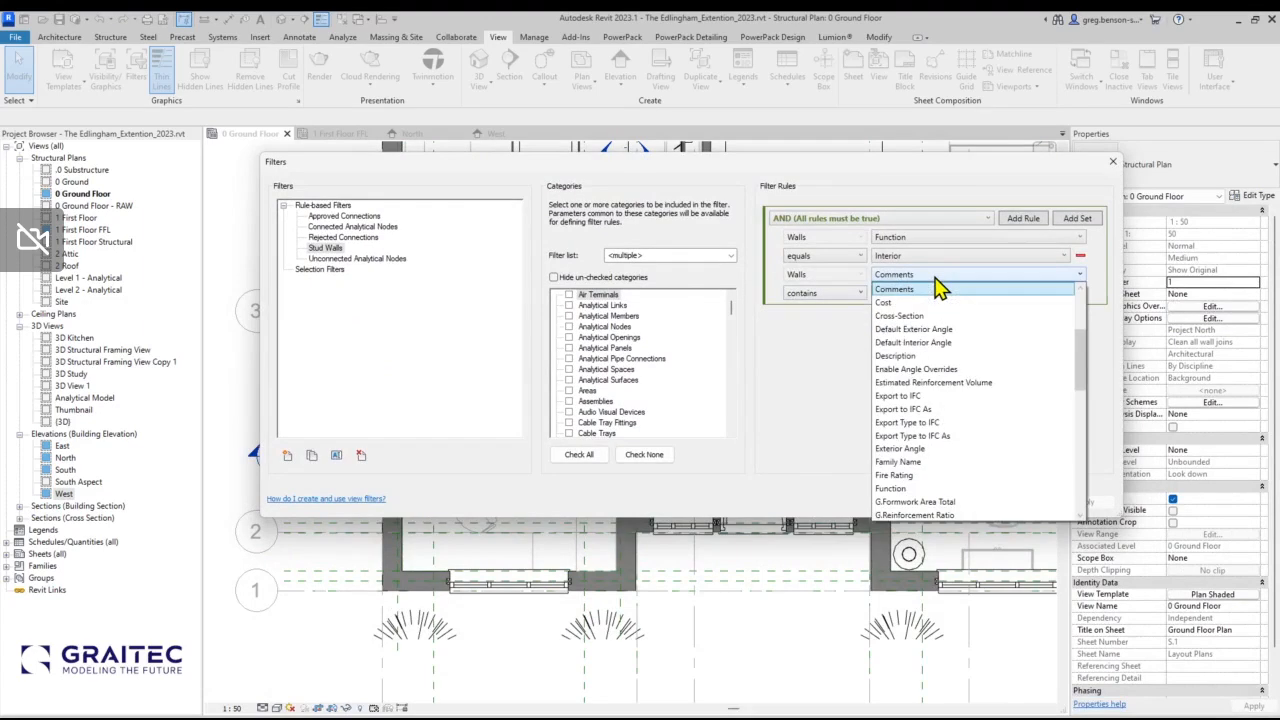
click(896, 356)
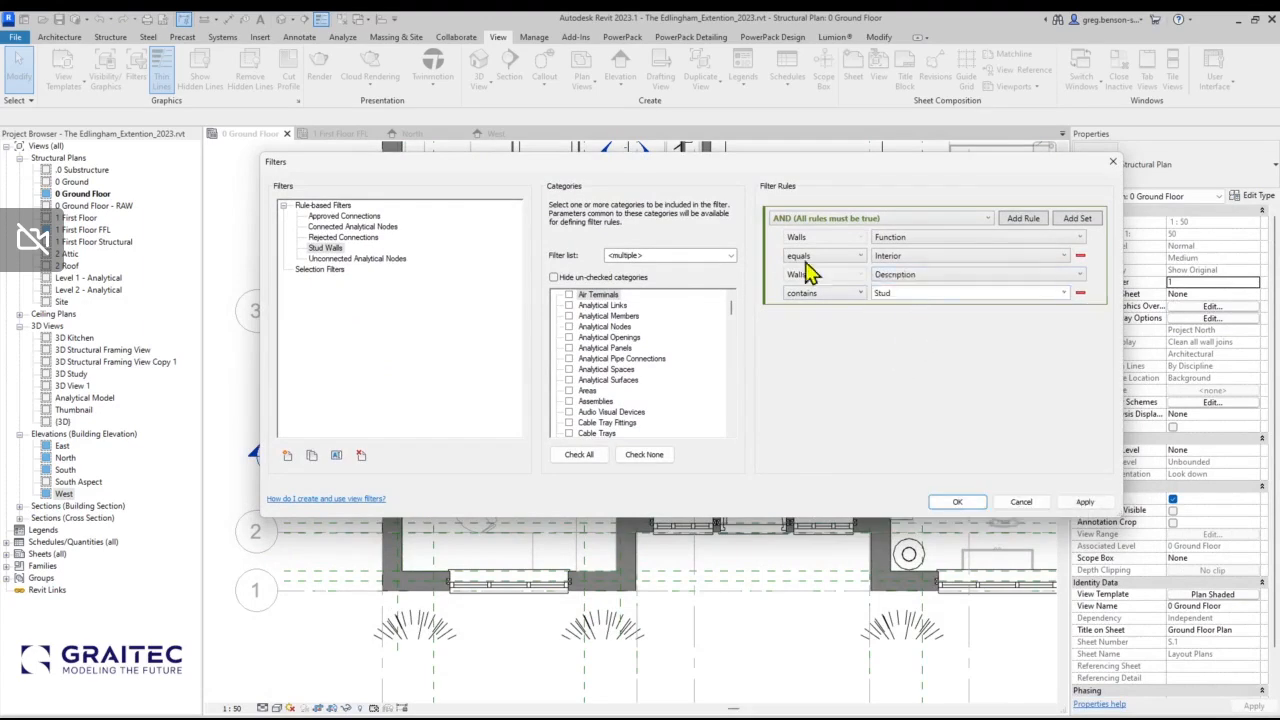
drag(768, 168, 757, 500)
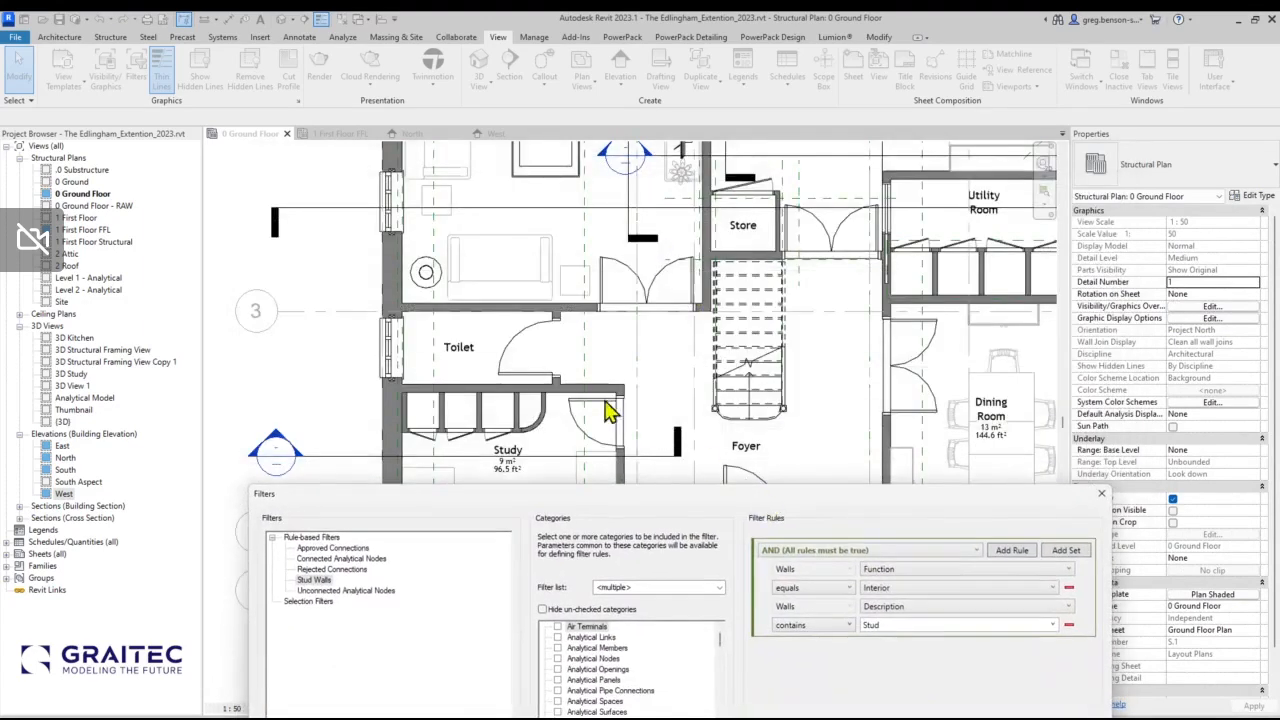
drag(593, 512, 360, 172)
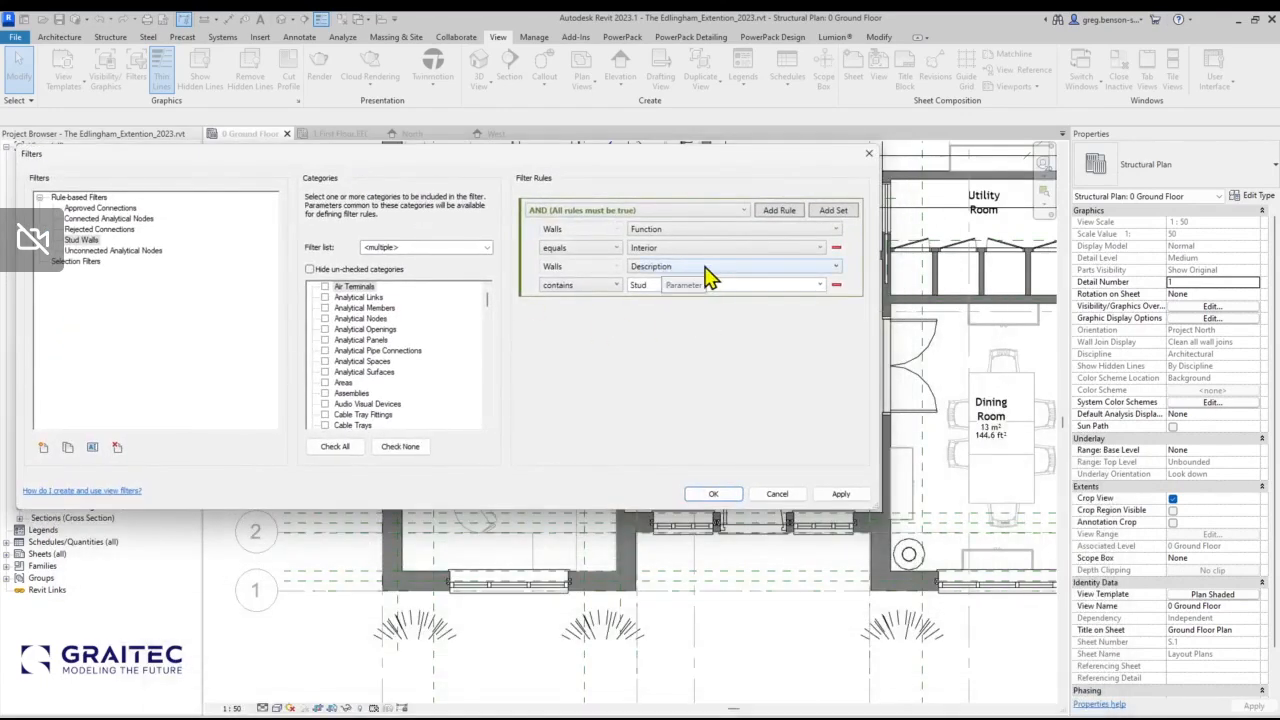
click(841, 495)
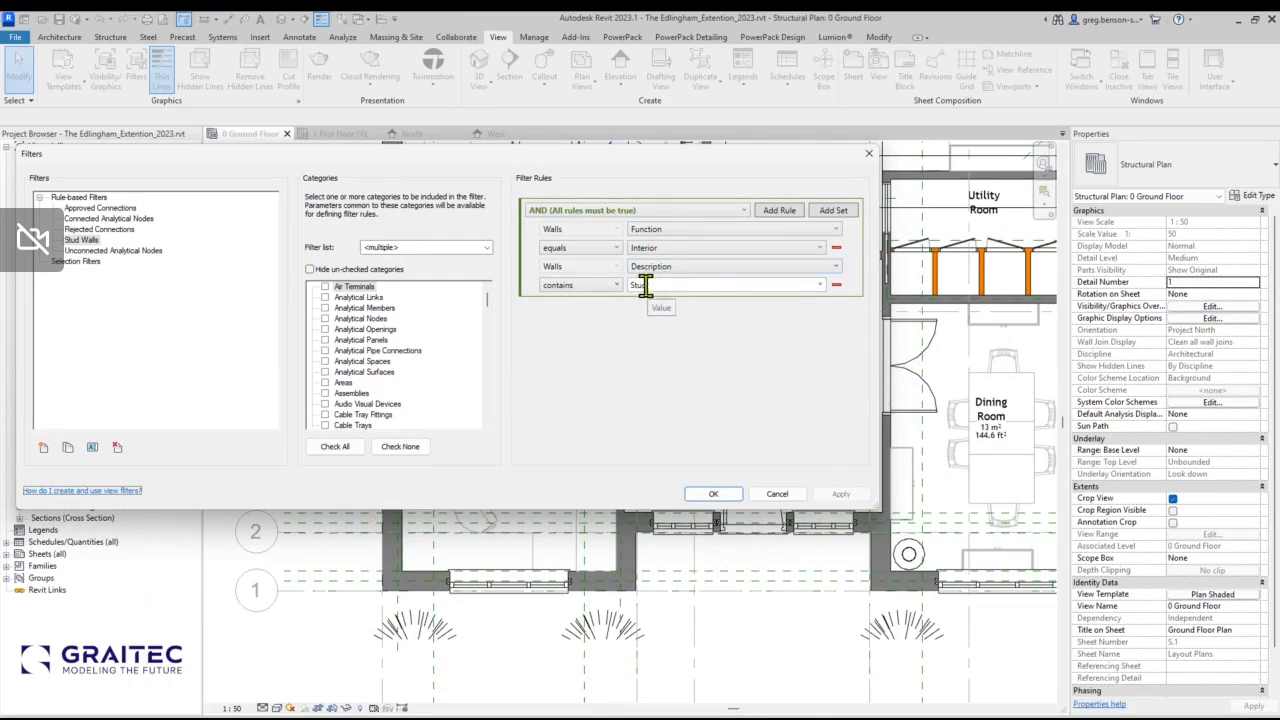
click(709, 494)
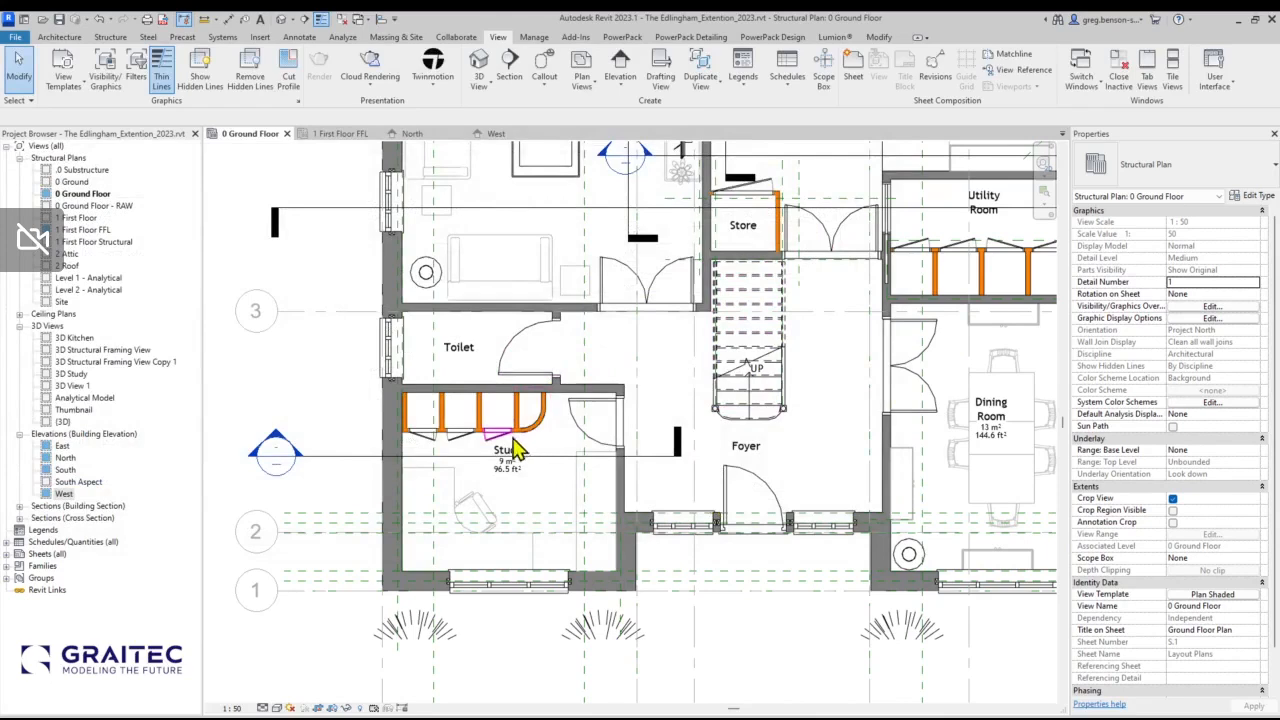
Check the Description and Type Mark in the type properties of a Study cupboard partition wall, leaving them unedited.
click(489, 422)
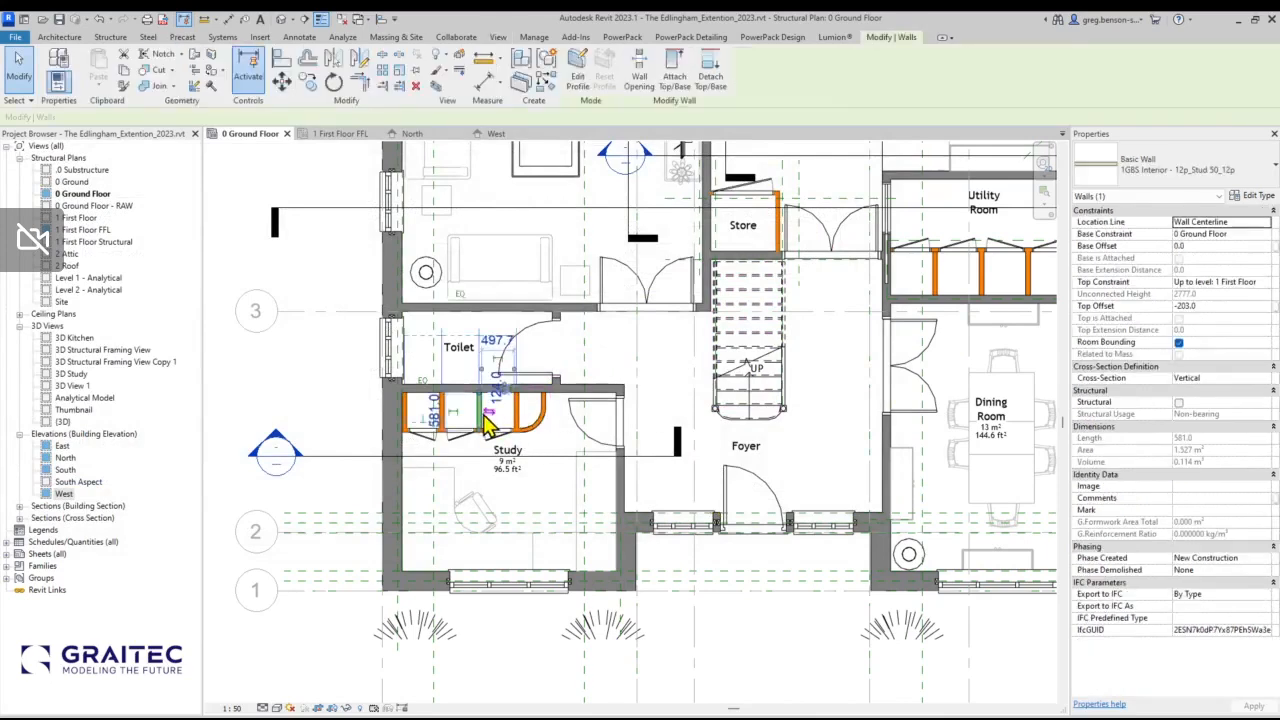
click(1257, 196)
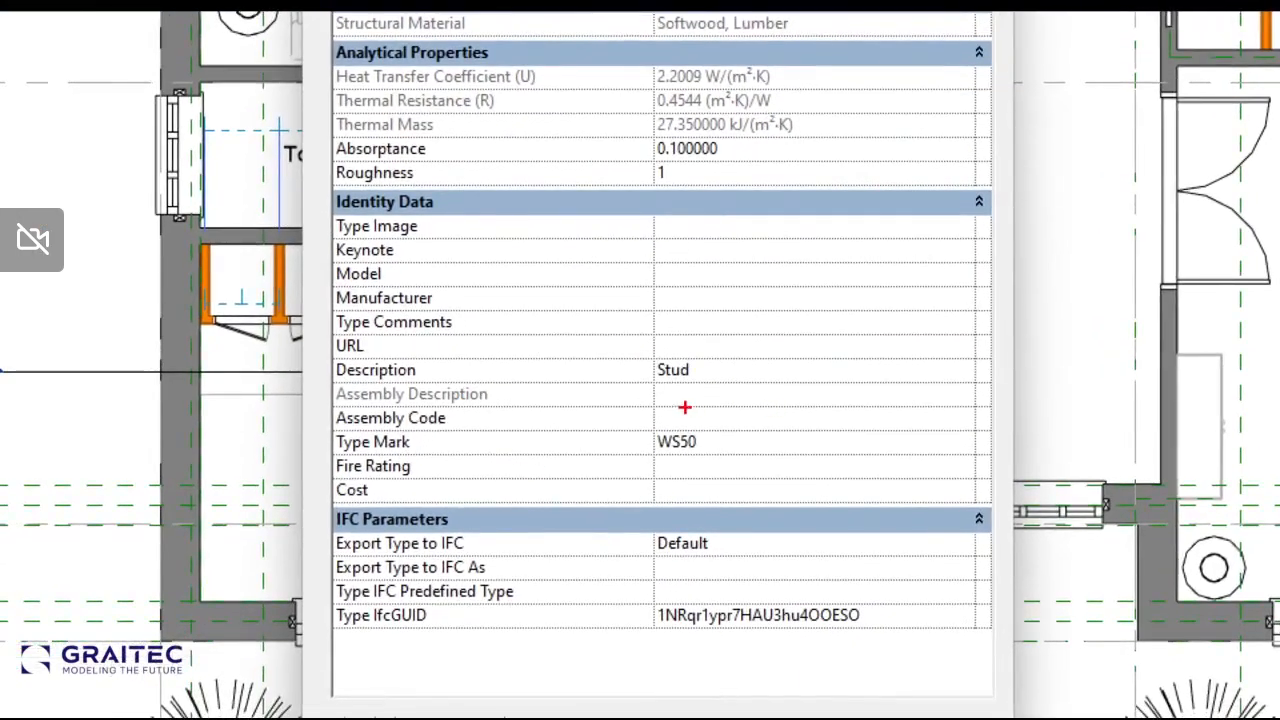
mouse_move(319, 355)
mouse_down()
mouse_move(432, 390)
mouse_move(803, 387)
mouse_up()
mouse_move(320, 434)
mouse_down()
mouse_move(360, 471)
mouse_move(794, 463)
mouse_move(783, 462)
mouse_up()
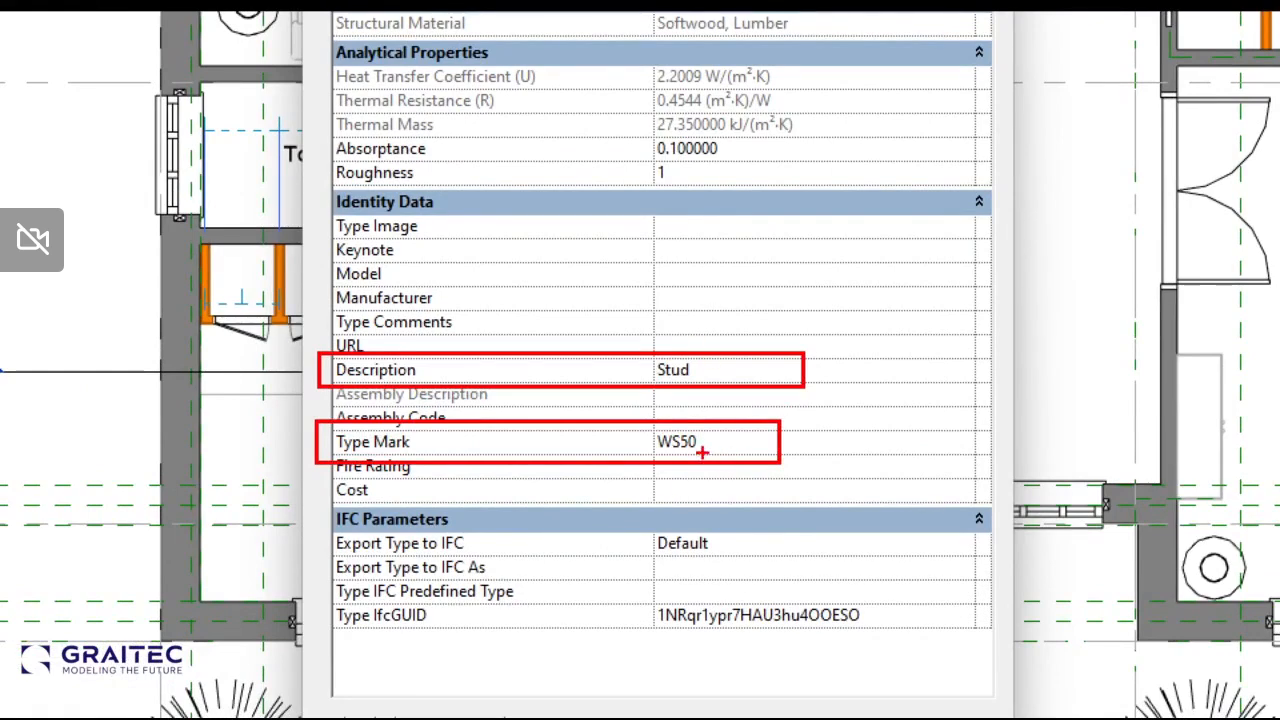
drag(672, 456, 692, 555)
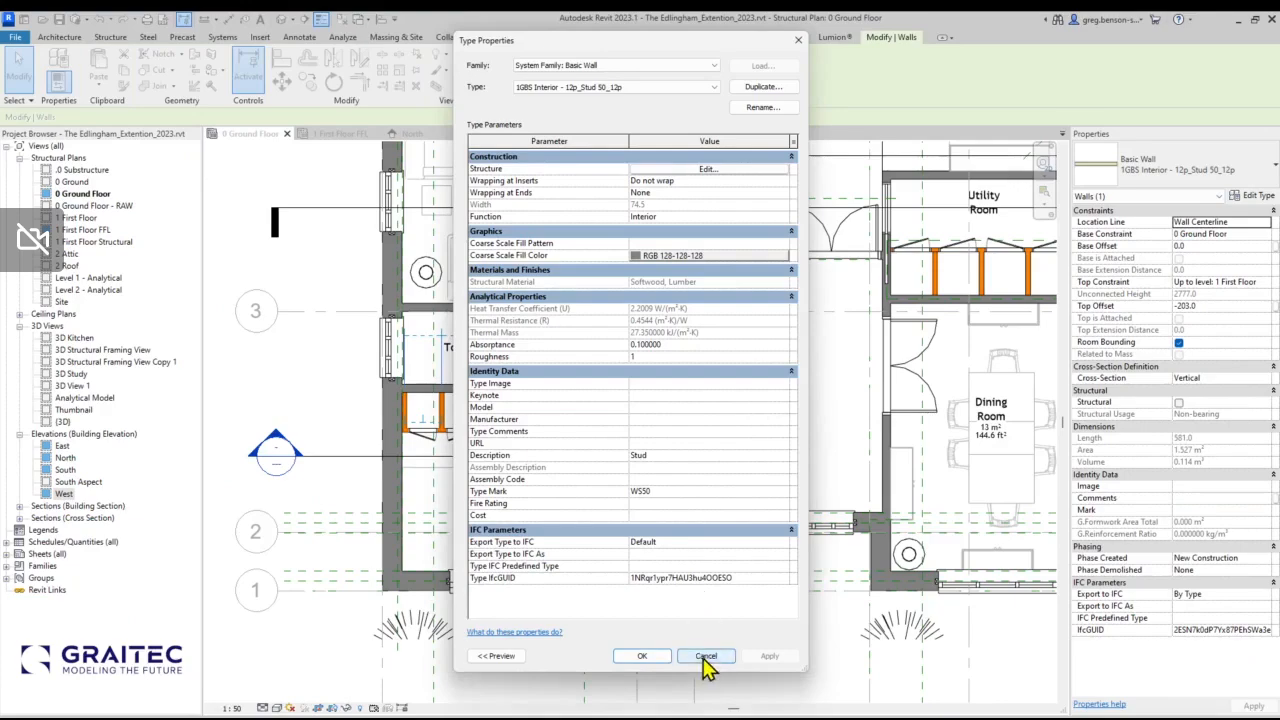
click(705, 657)
Check the Description and Type Mark in the type properties of the Study cupboard's front wall, leaving them unedited.
scroll(511, 451, up, 4)
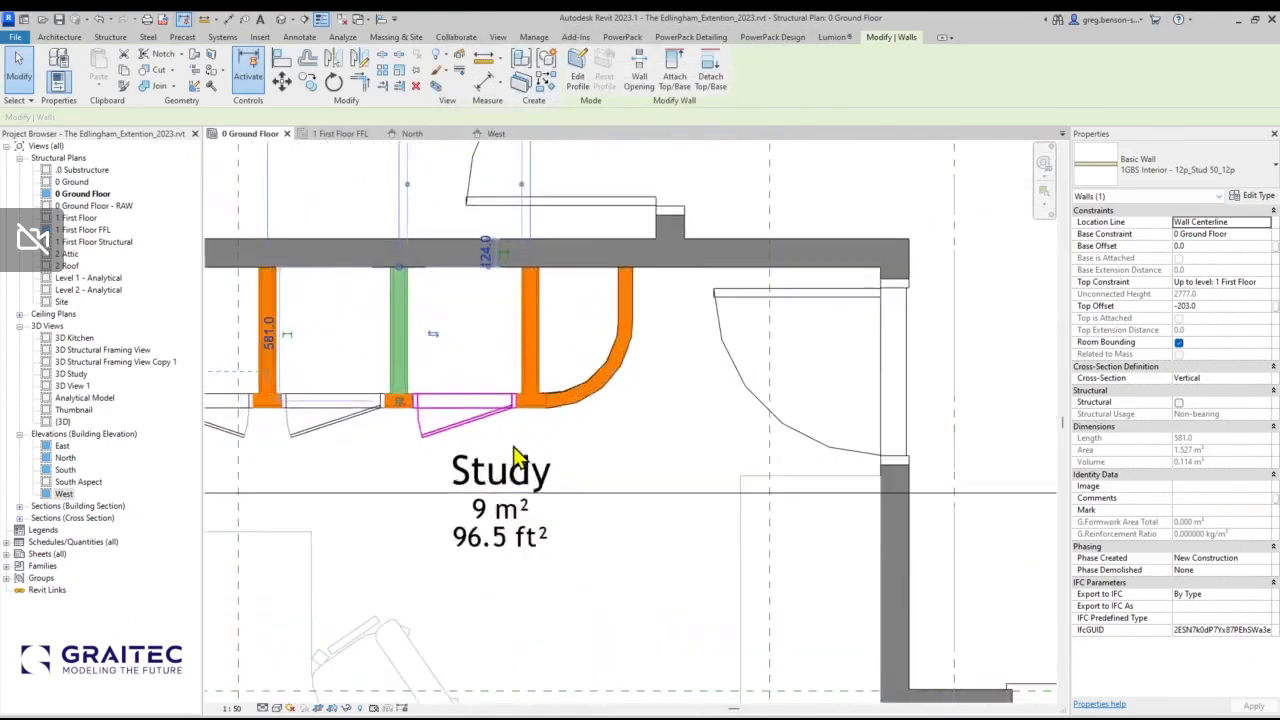
key(Escape)
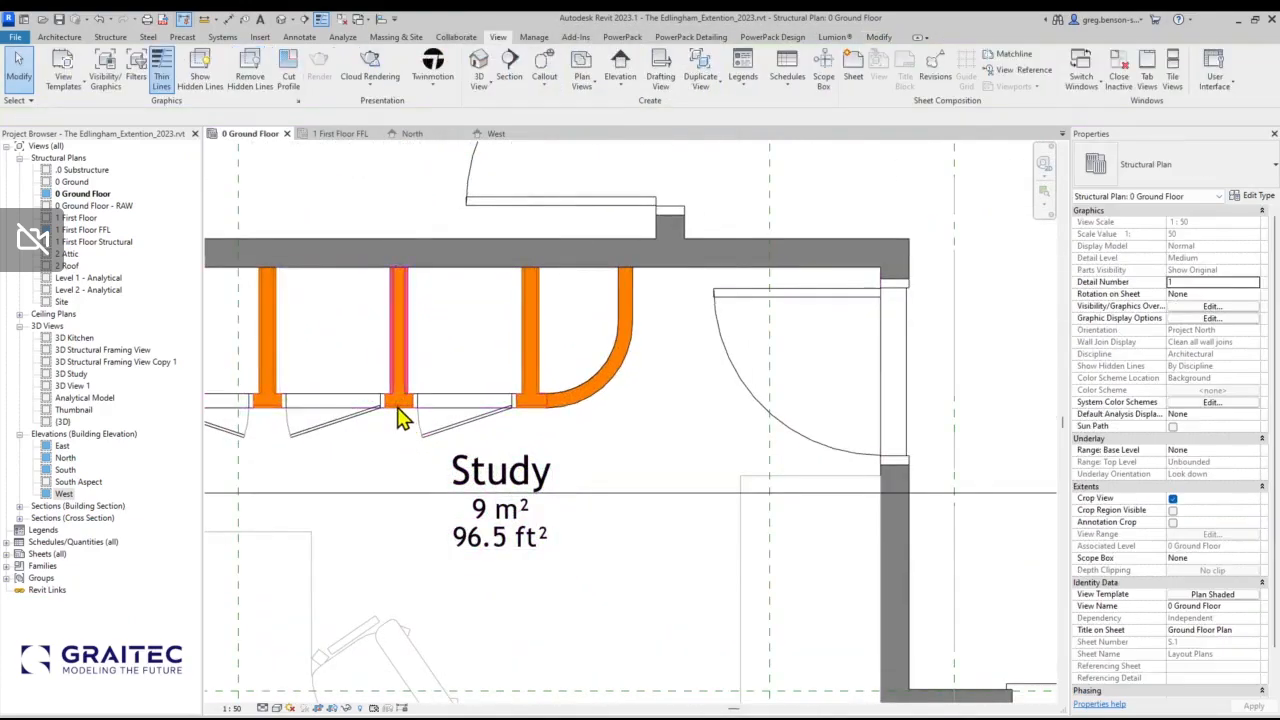
click(397, 412)
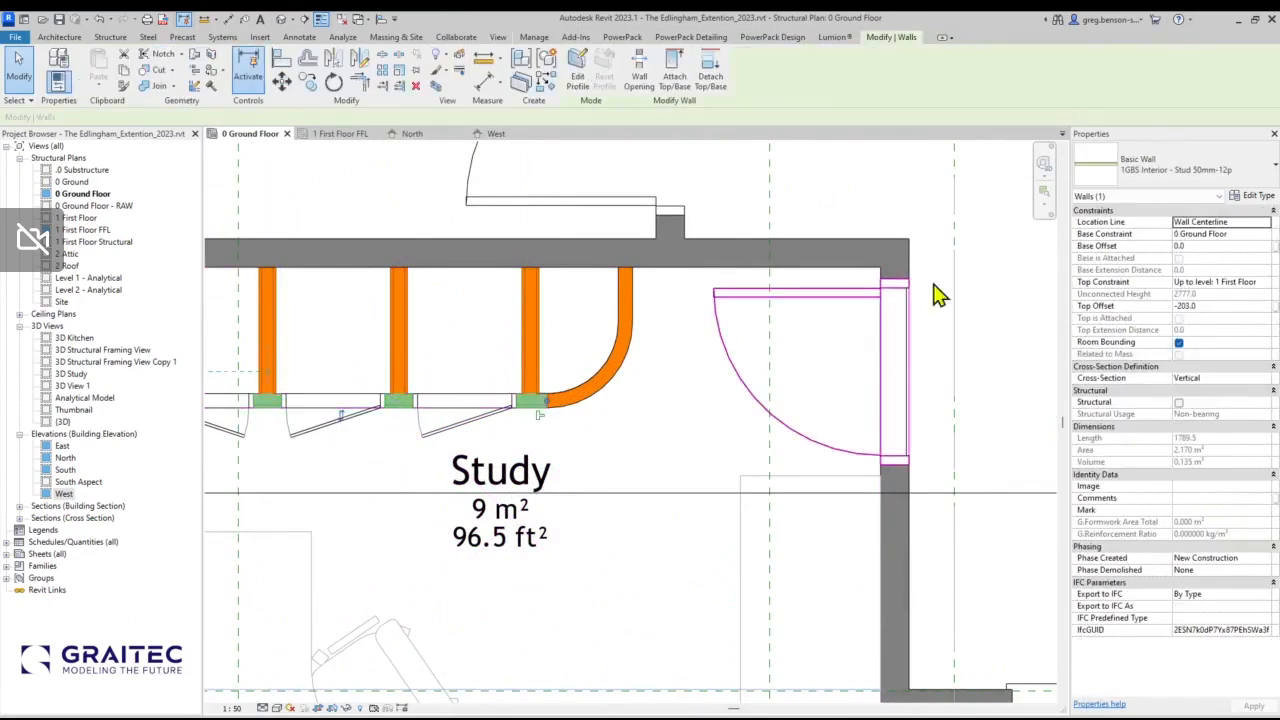
click(1258, 197)
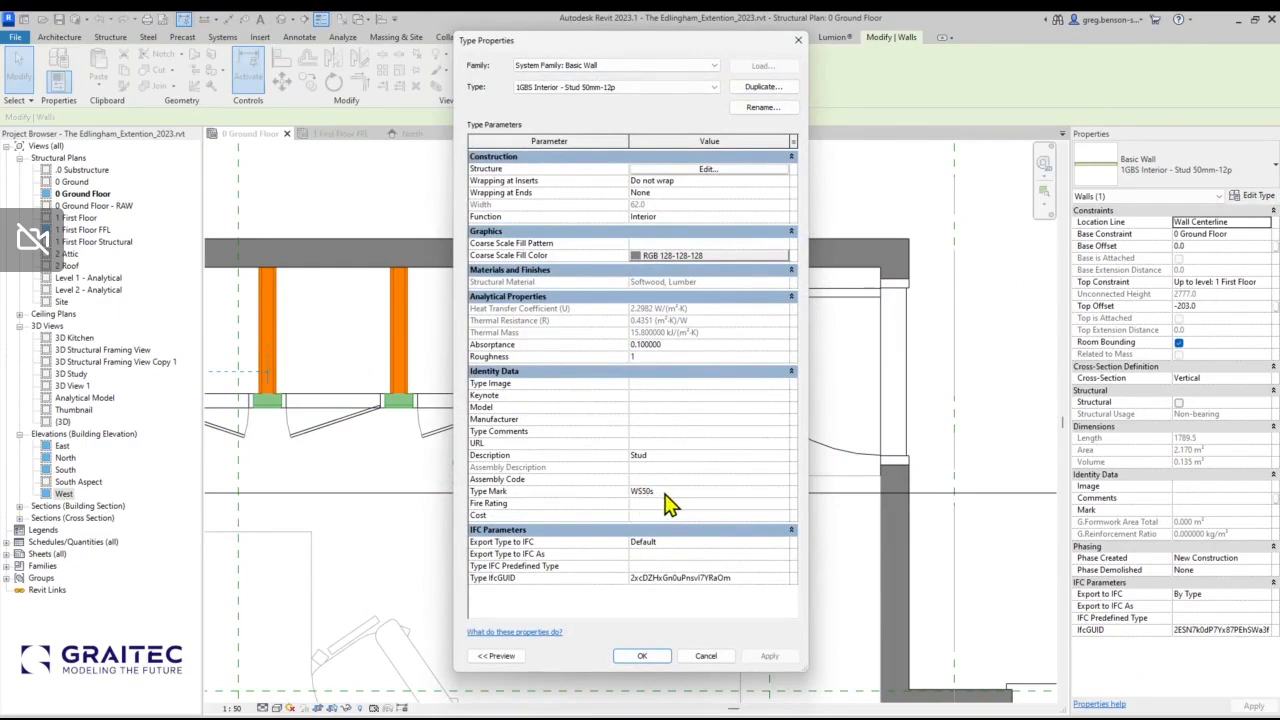
click(705, 658)
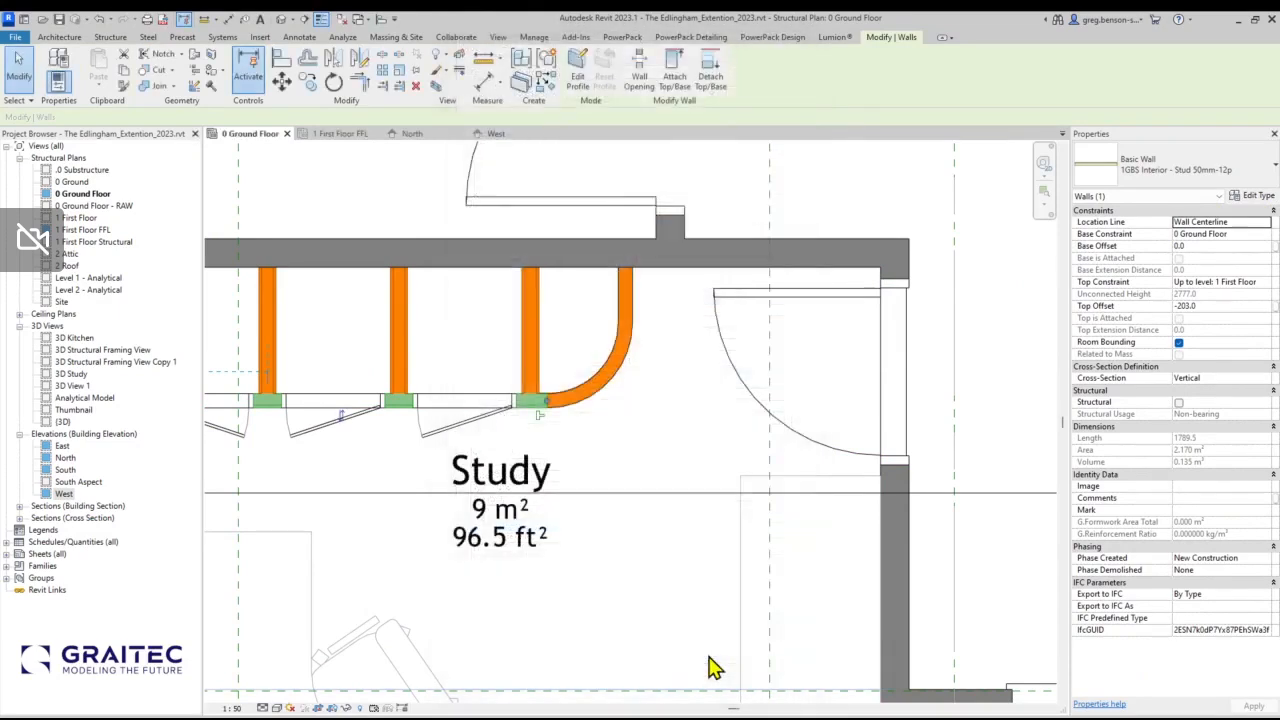
click(700, 452)
Review the Stud Walls filter's rules and cut overrides through a Study cupboard partition's by-filter graphic overrides, without editing them.
middle_drag(680, 451, 880, 451)
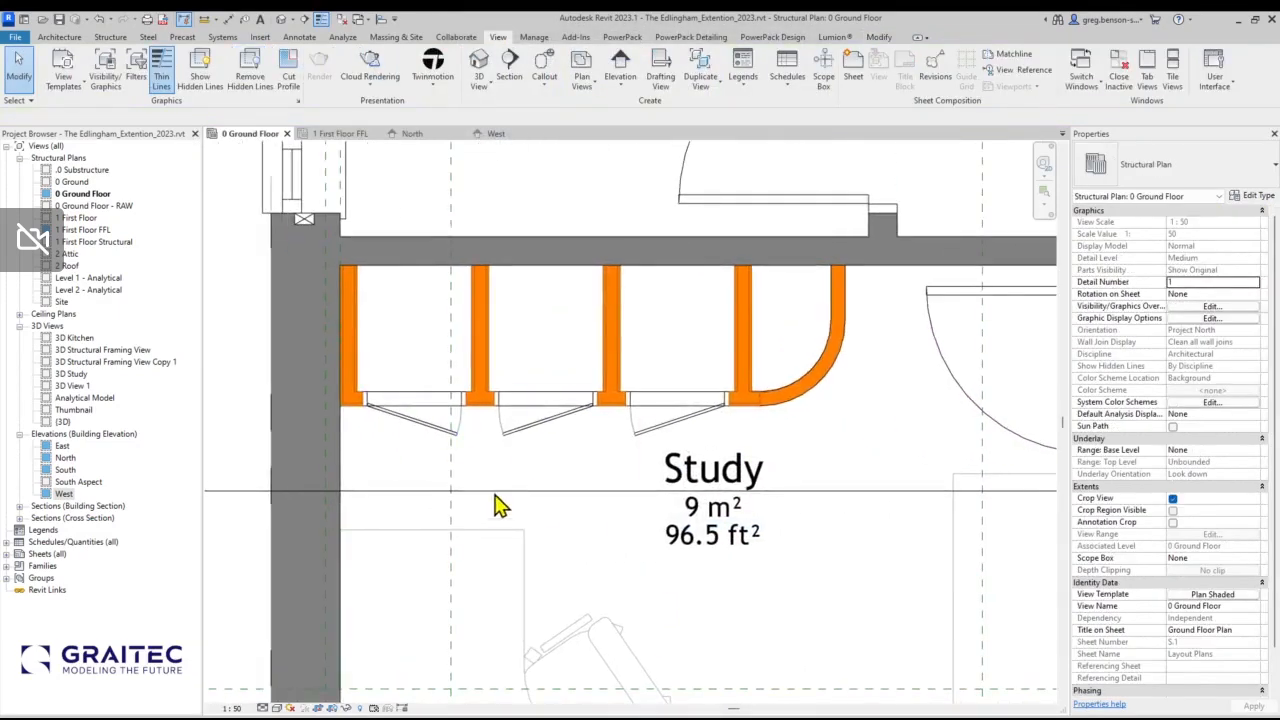
scroll(494, 486, down, 2)
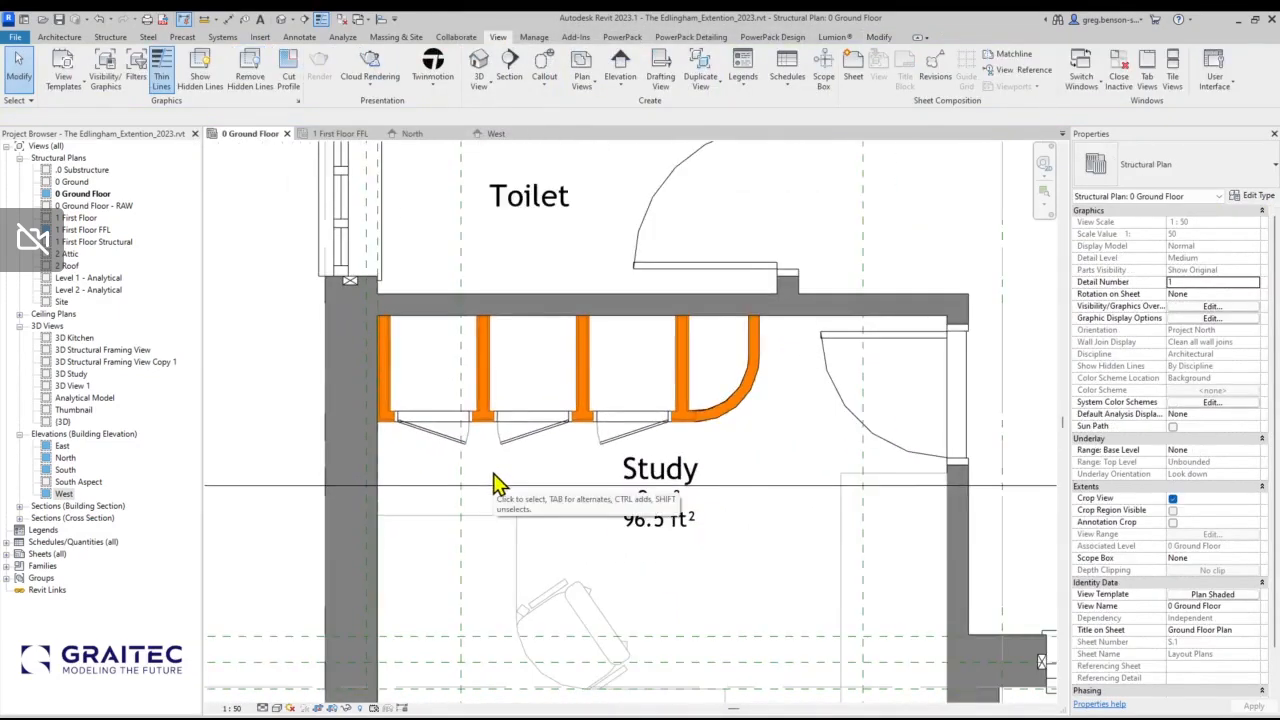
click(492, 399)
right_click(492, 399)
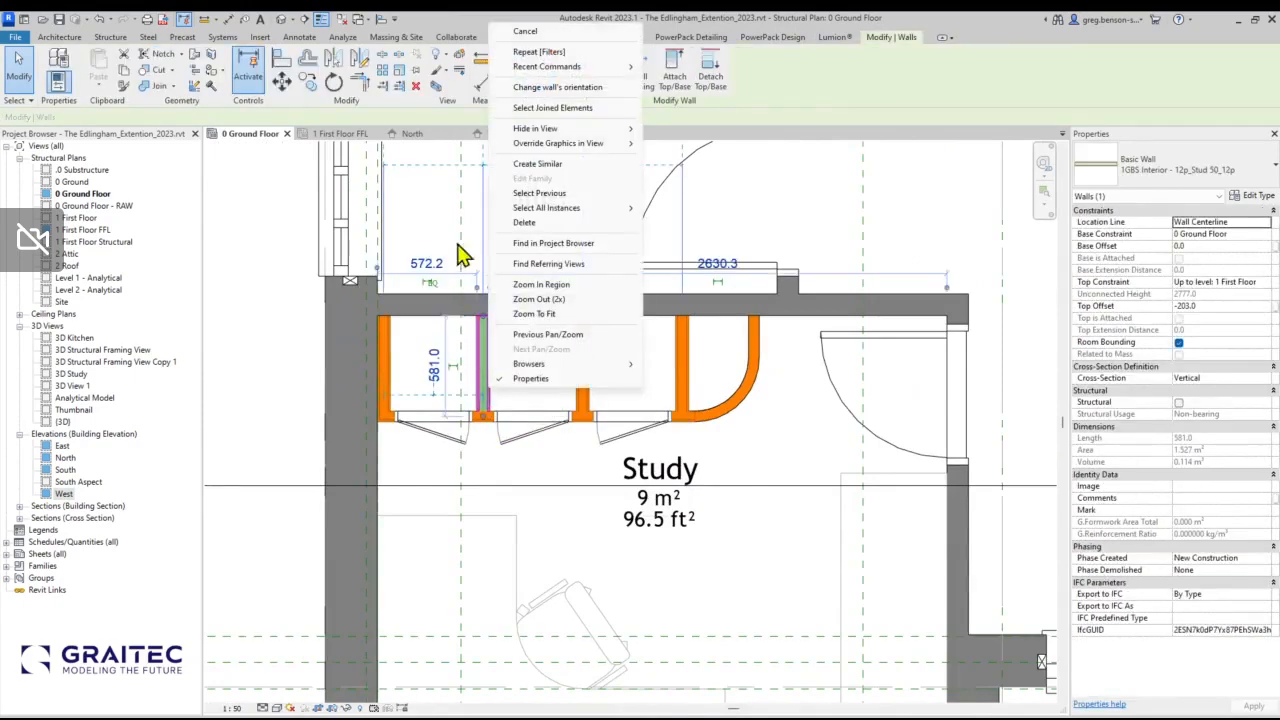
mouse_move(540, 147)
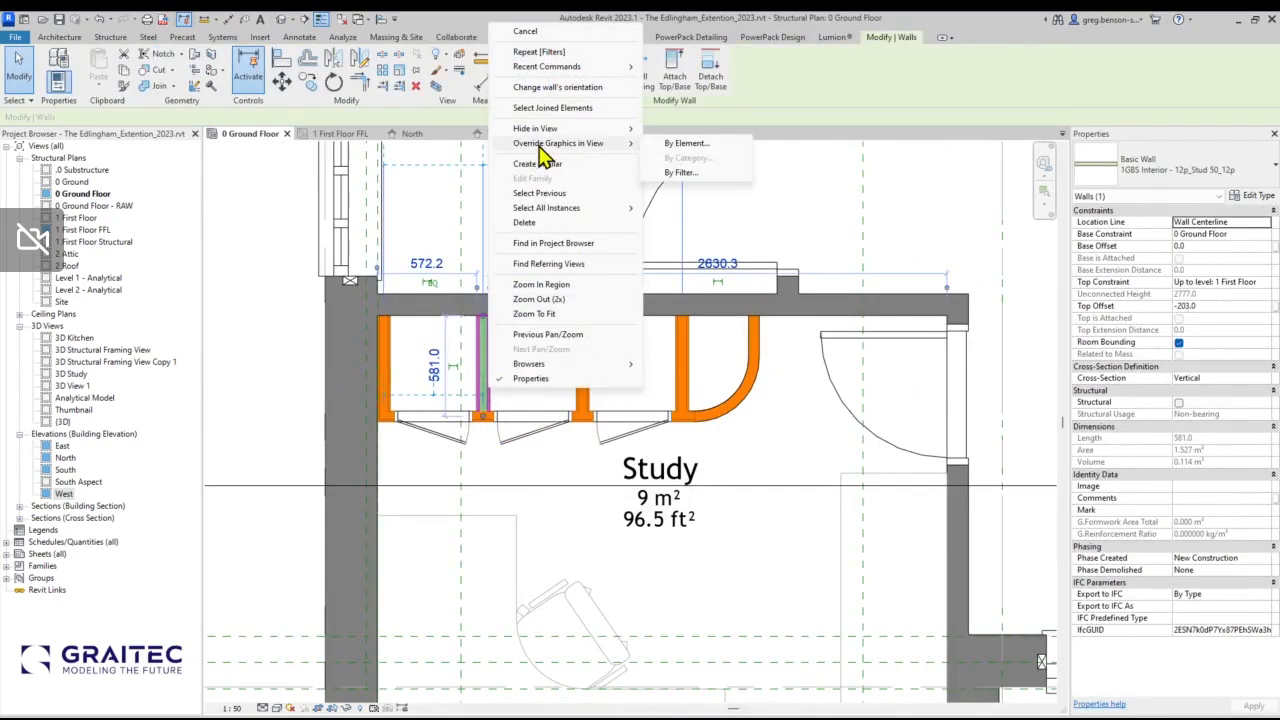
click(679, 174)
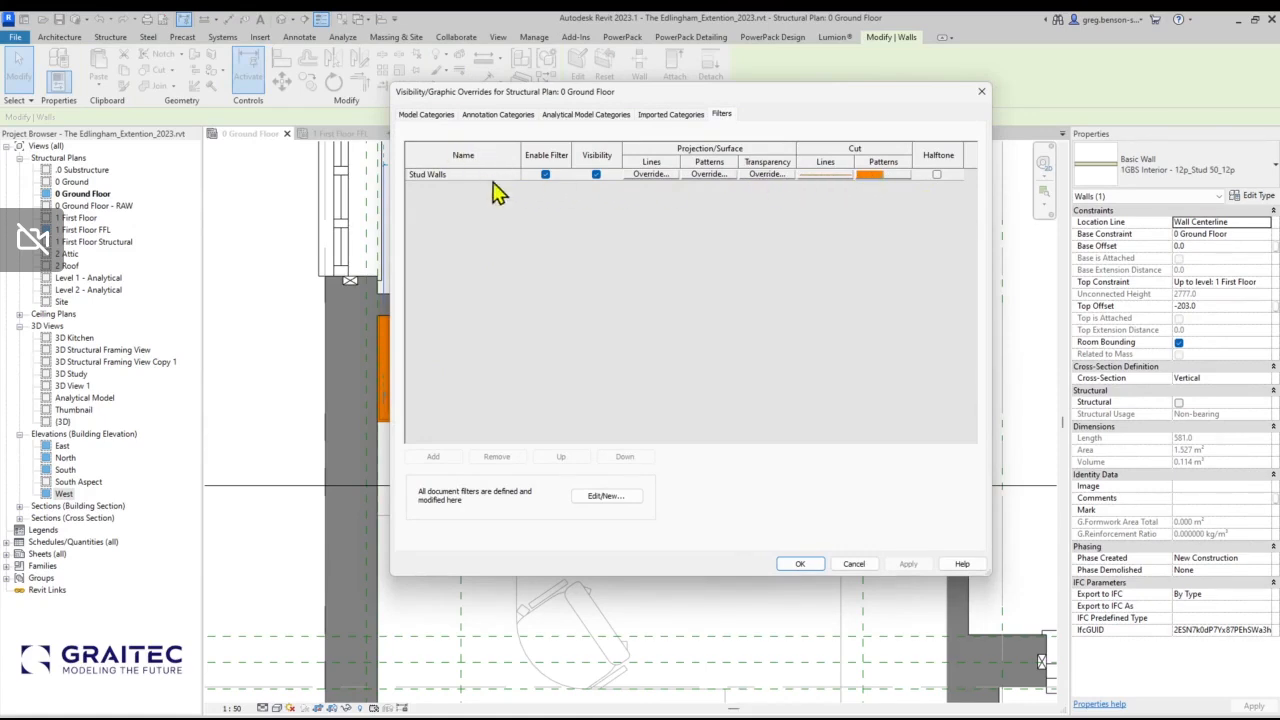
click(617, 504)
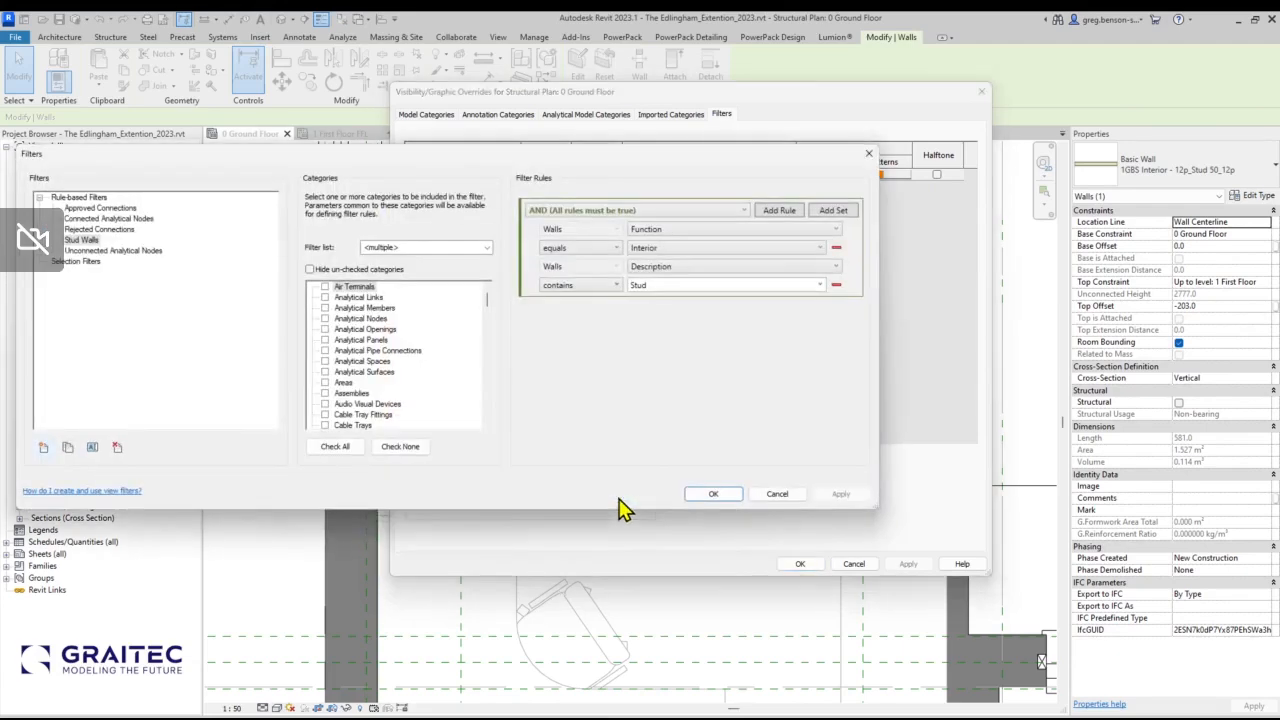
click(84, 241)
click(777, 494)
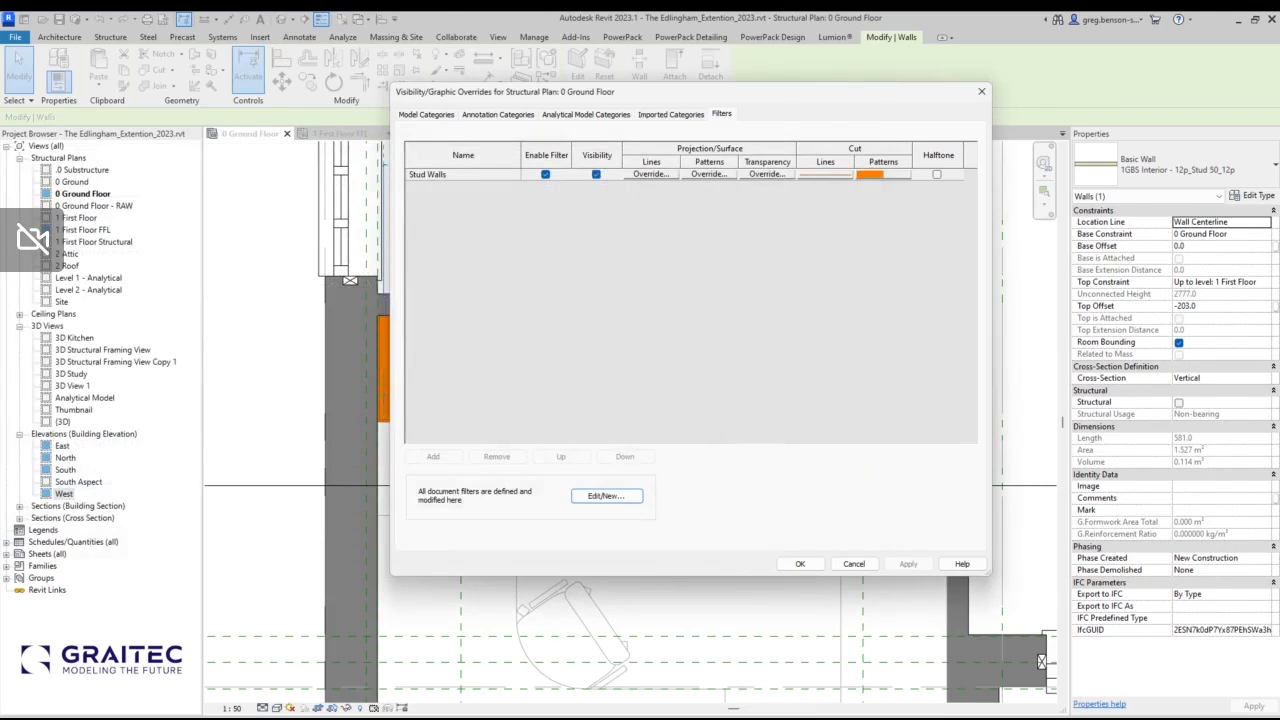
click(884, 183)
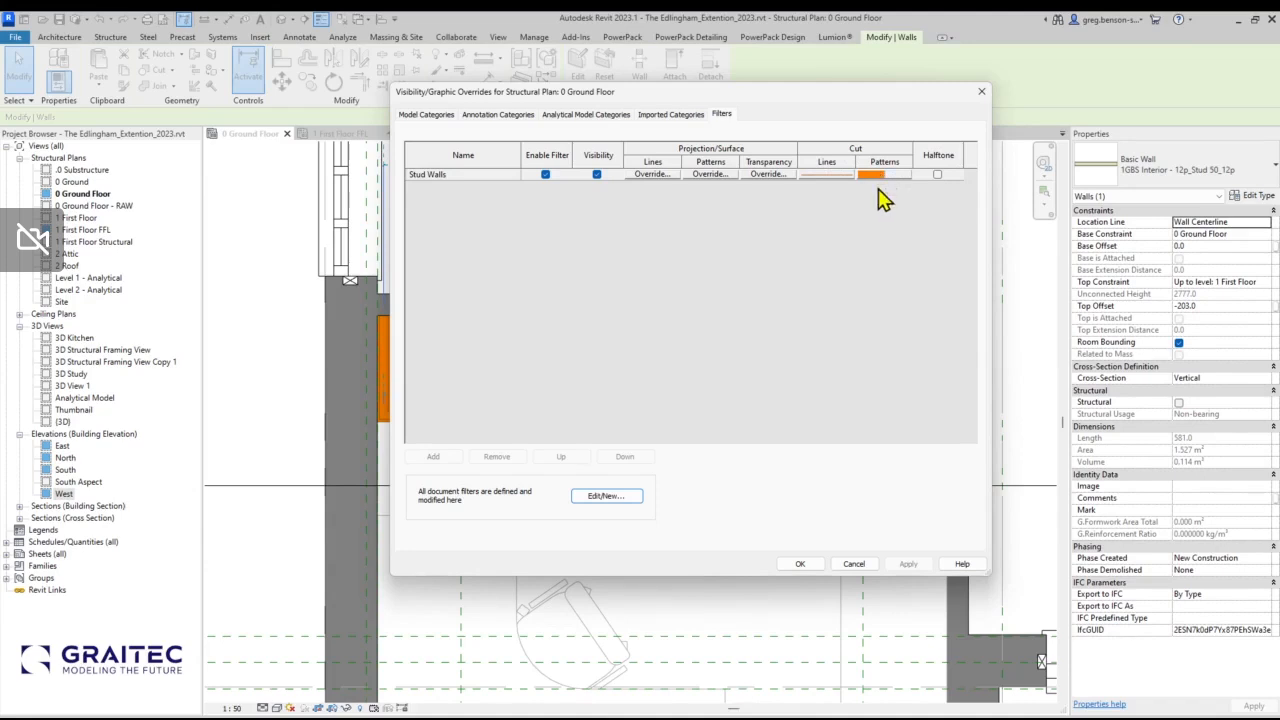
click(856, 565)
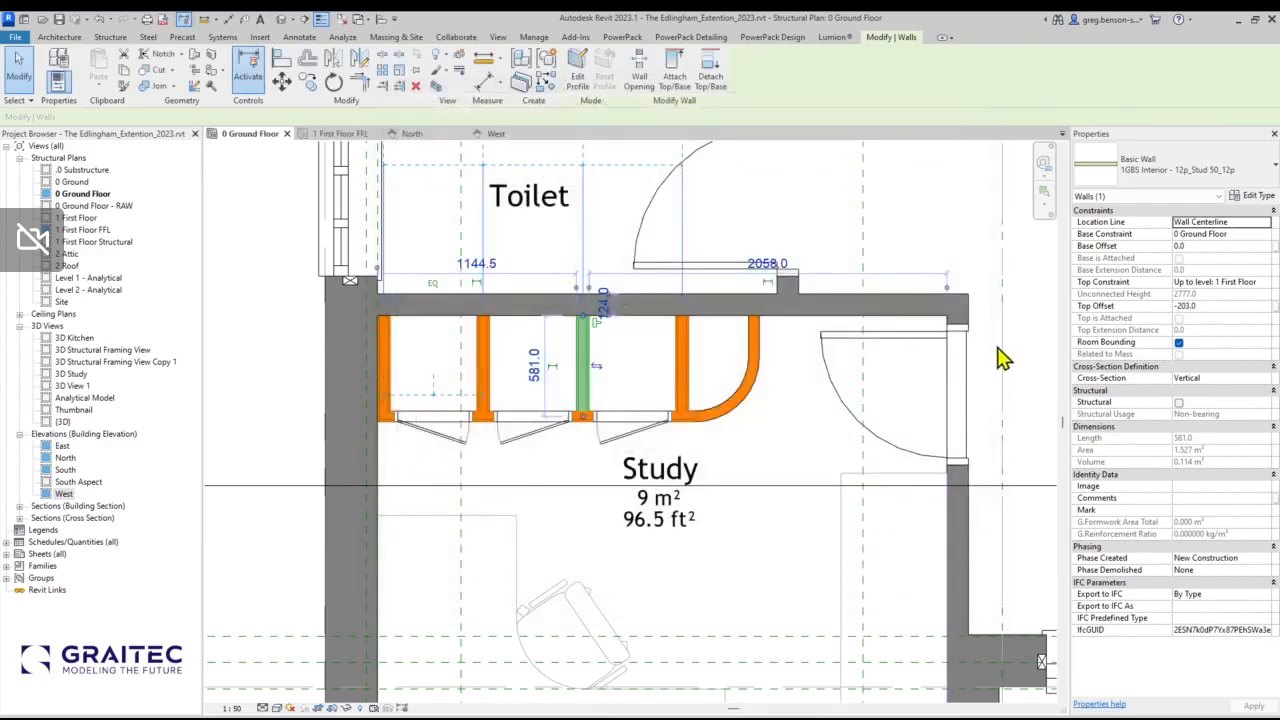
Set the 0 Ground Floor plan's view template to None.
click(1015, 378)
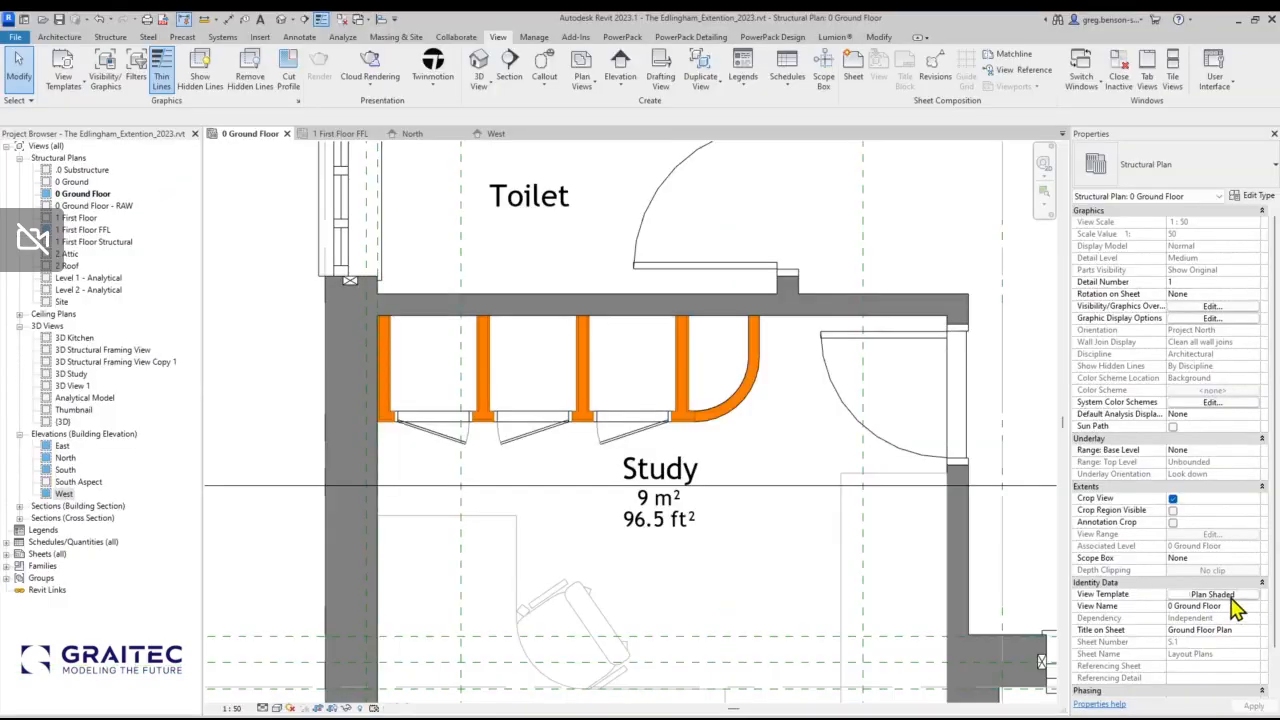
click(1180, 585)
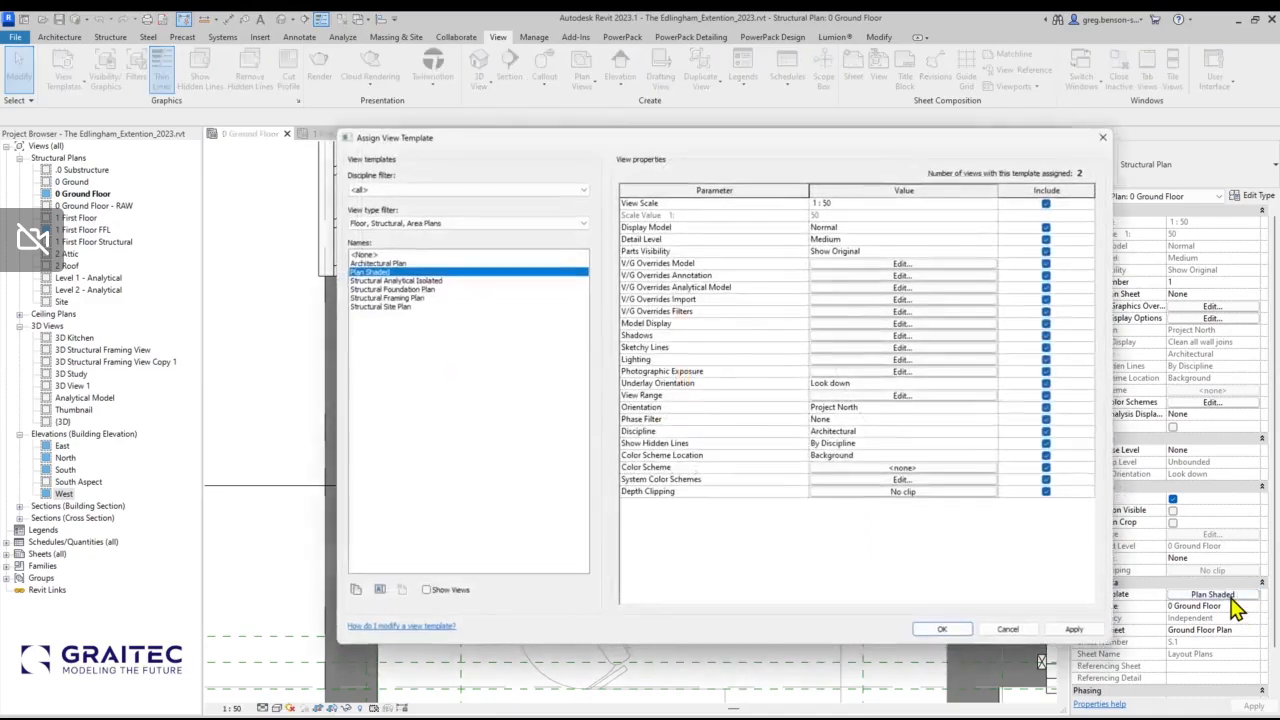
click(368, 256)
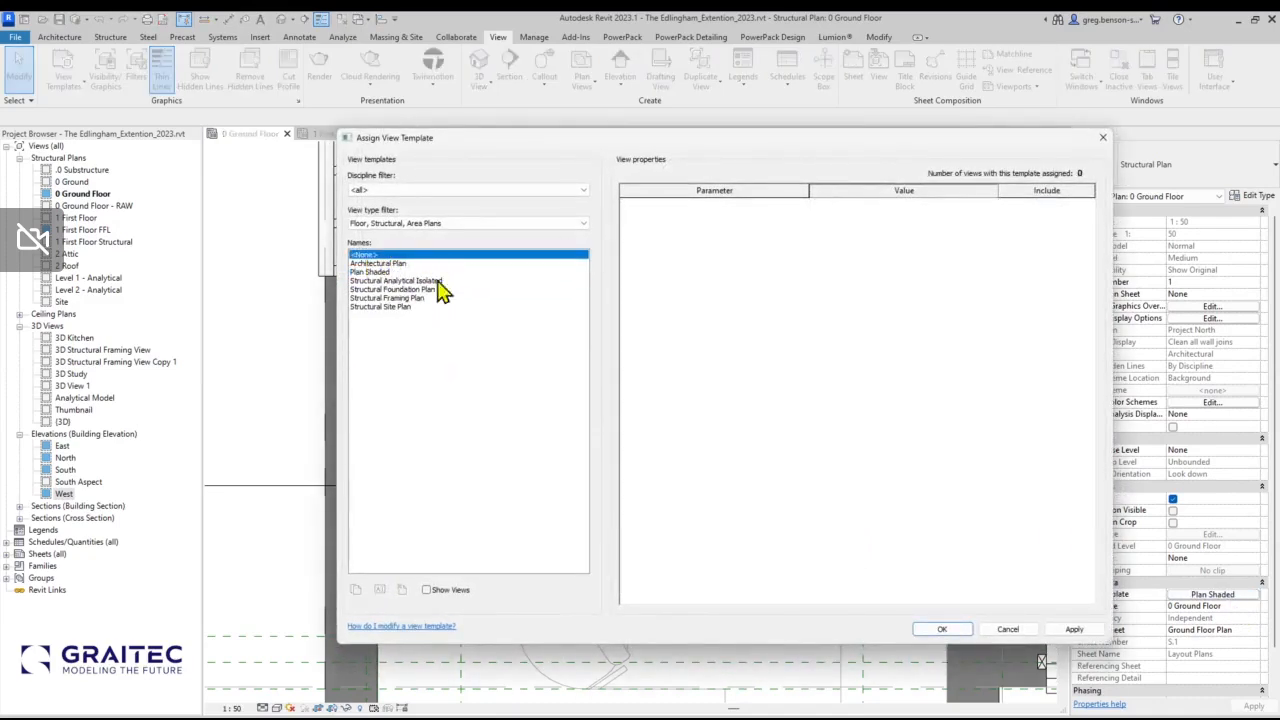
click(941, 629)
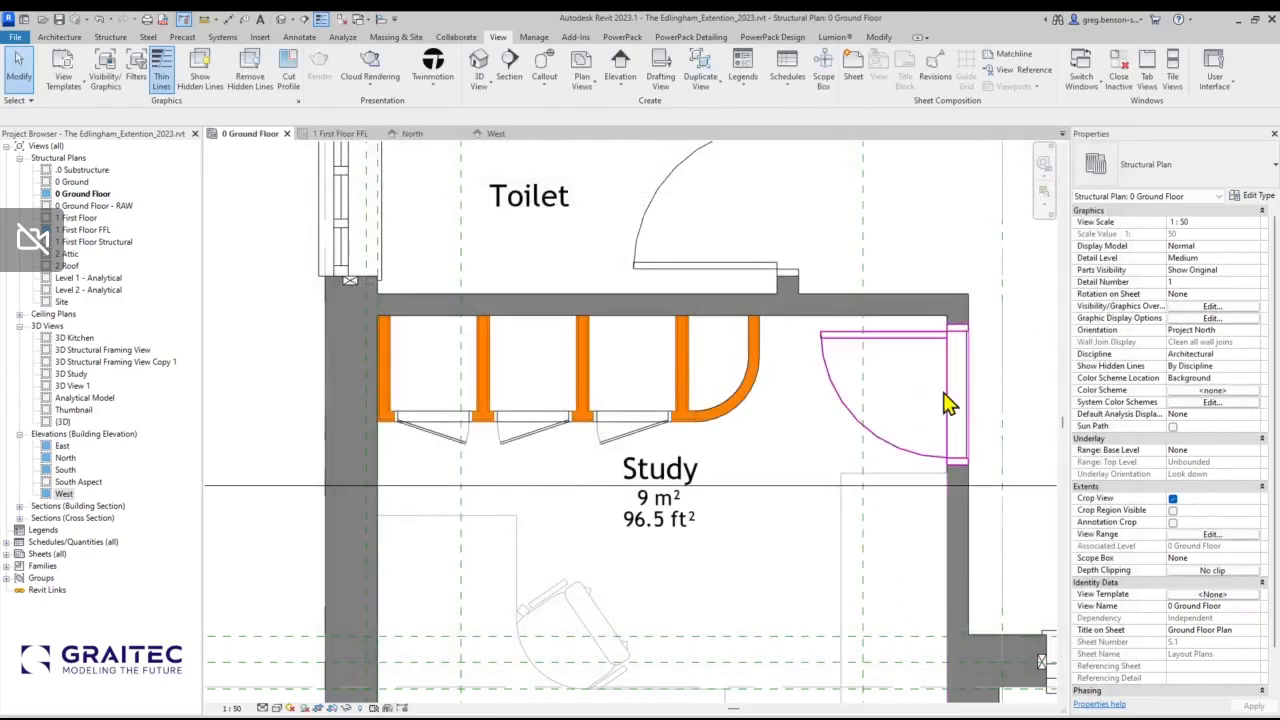
Override the Stud Walls filter's cut pattern foreground colour with Green, working from a Study cupboard partition's by-filter graphics.
click(584, 370)
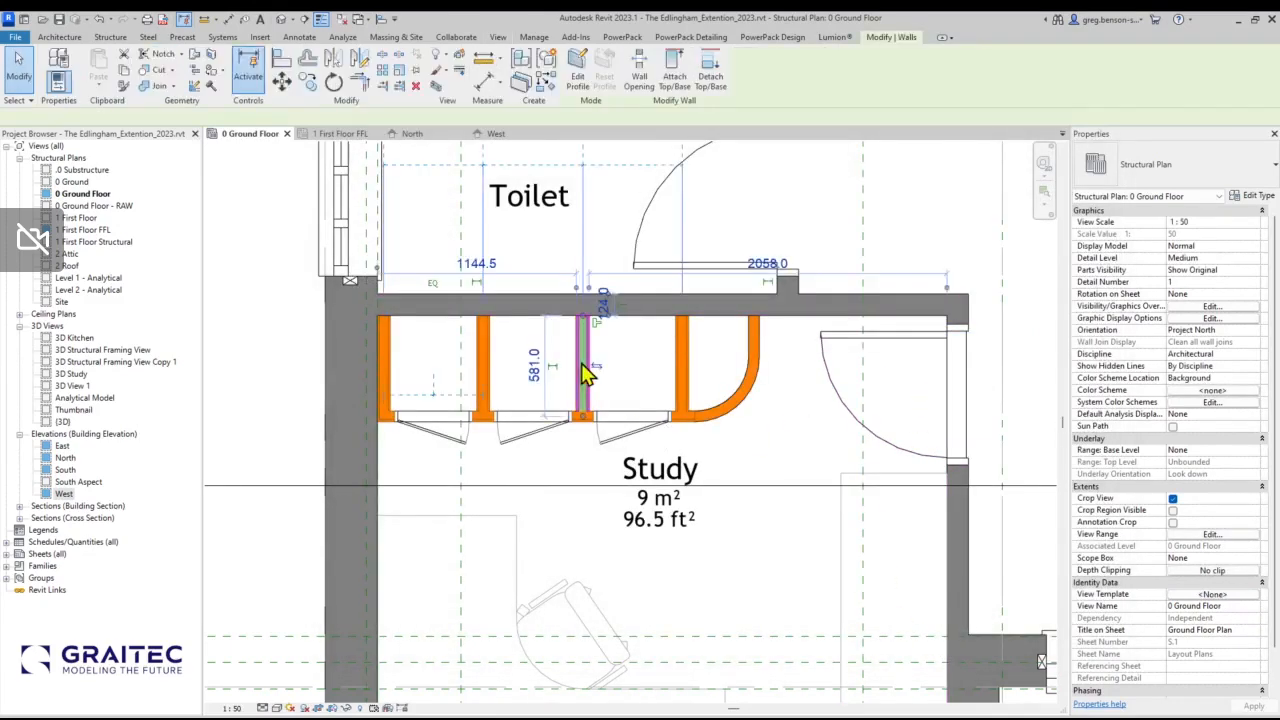
right_click(587, 372)
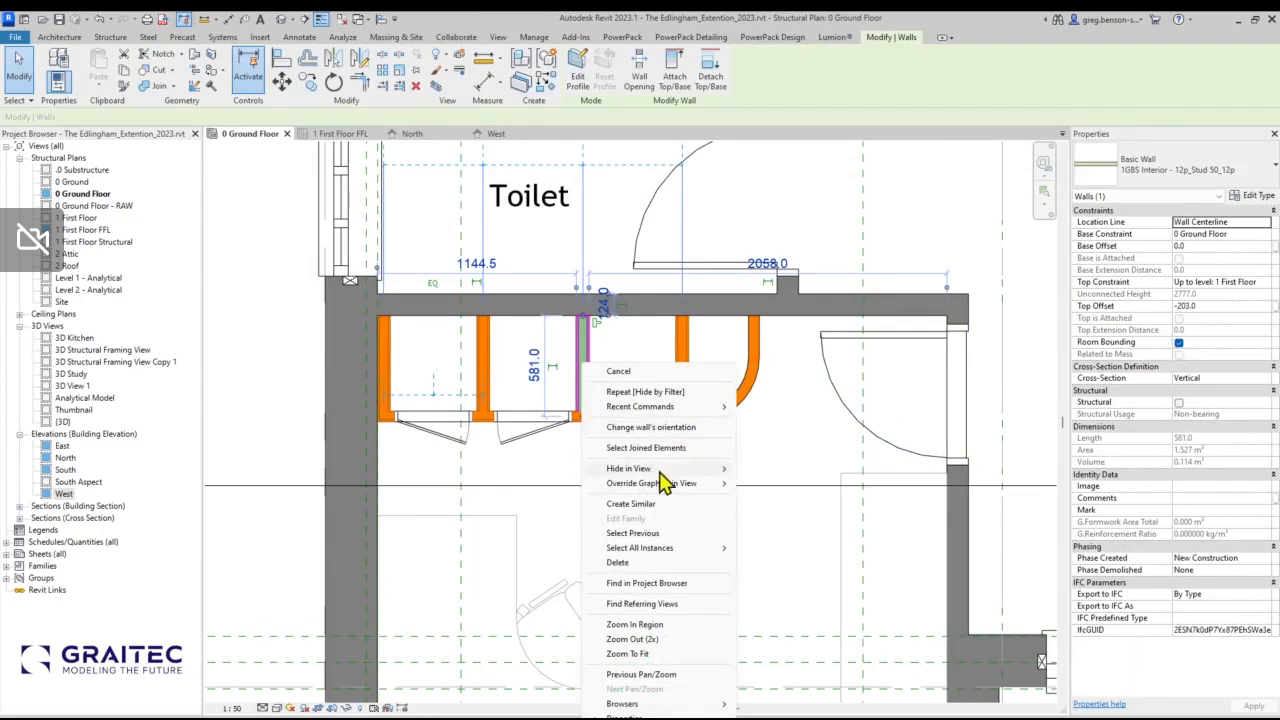
mouse_move(722, 484)
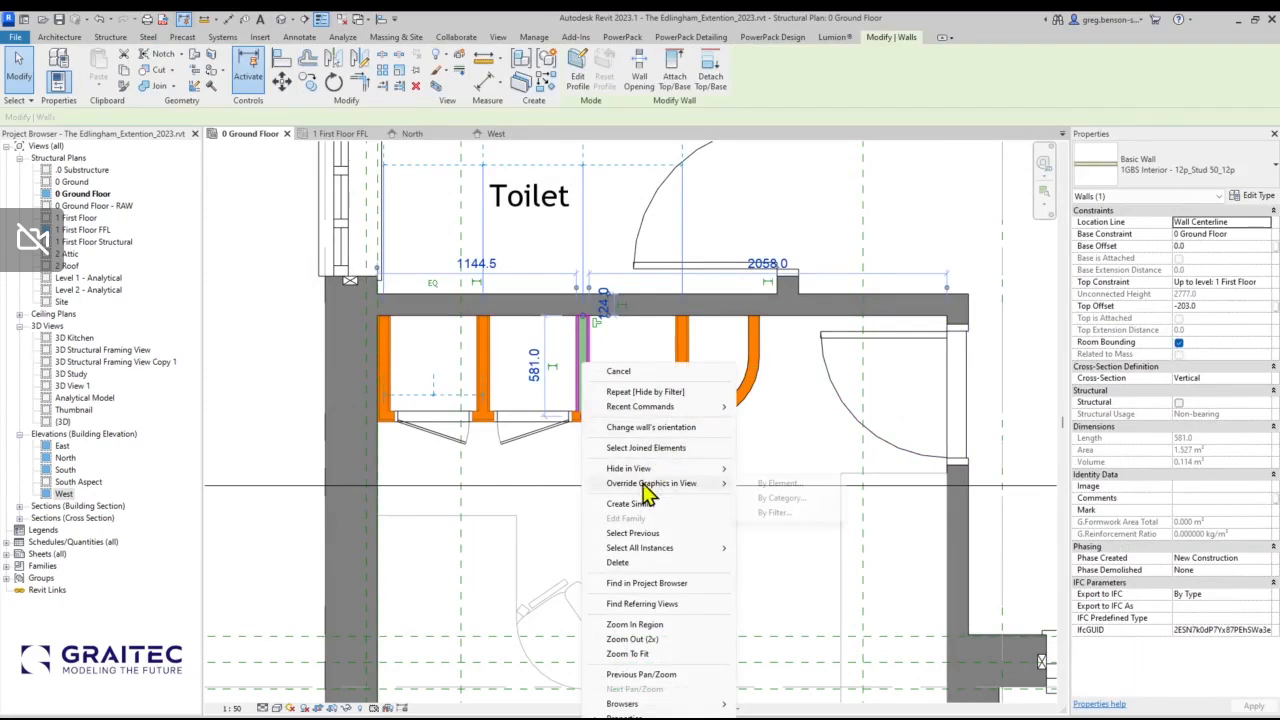
click(773, 514)
click(886, 176)
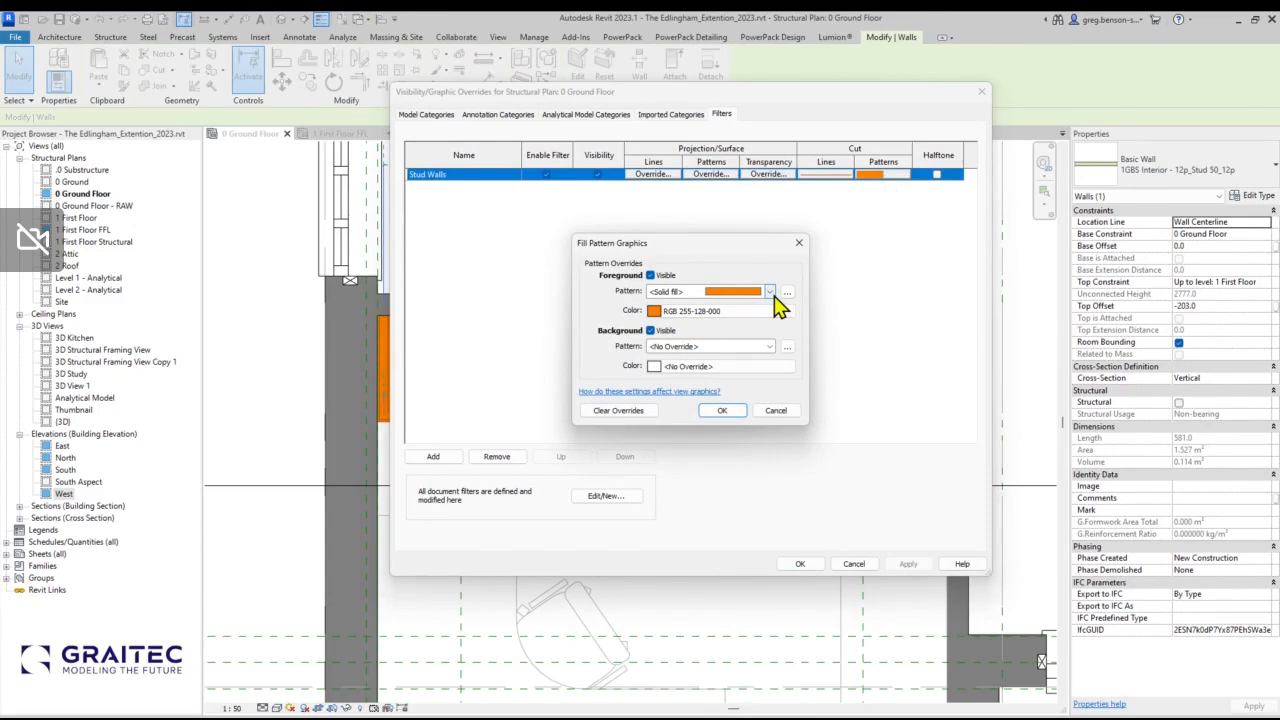
click(684, 311)
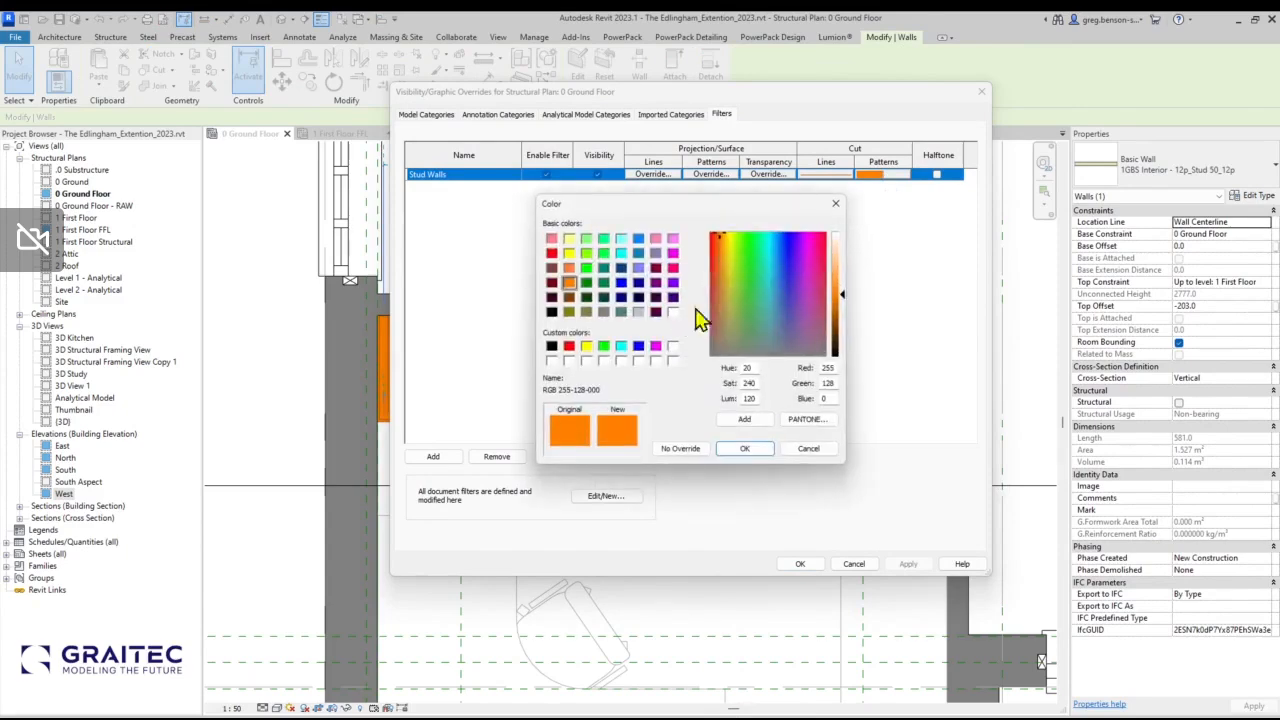
click(586, 268)
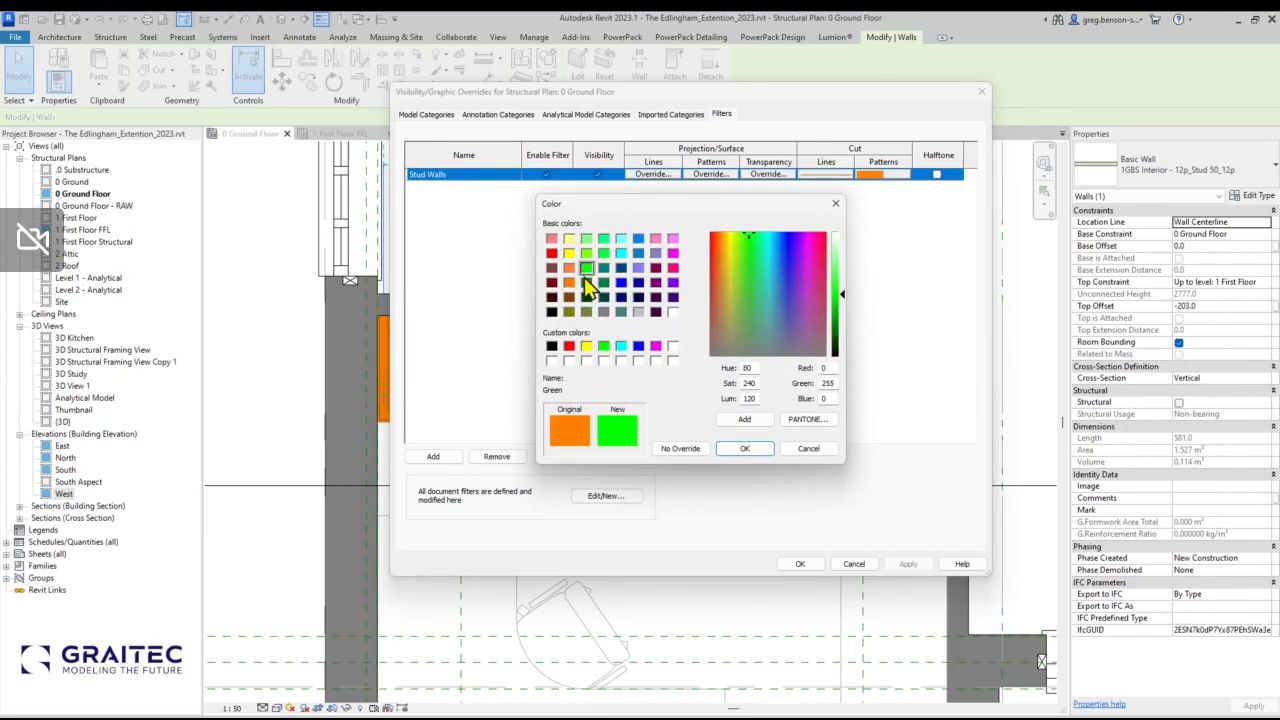
click(744, 452)
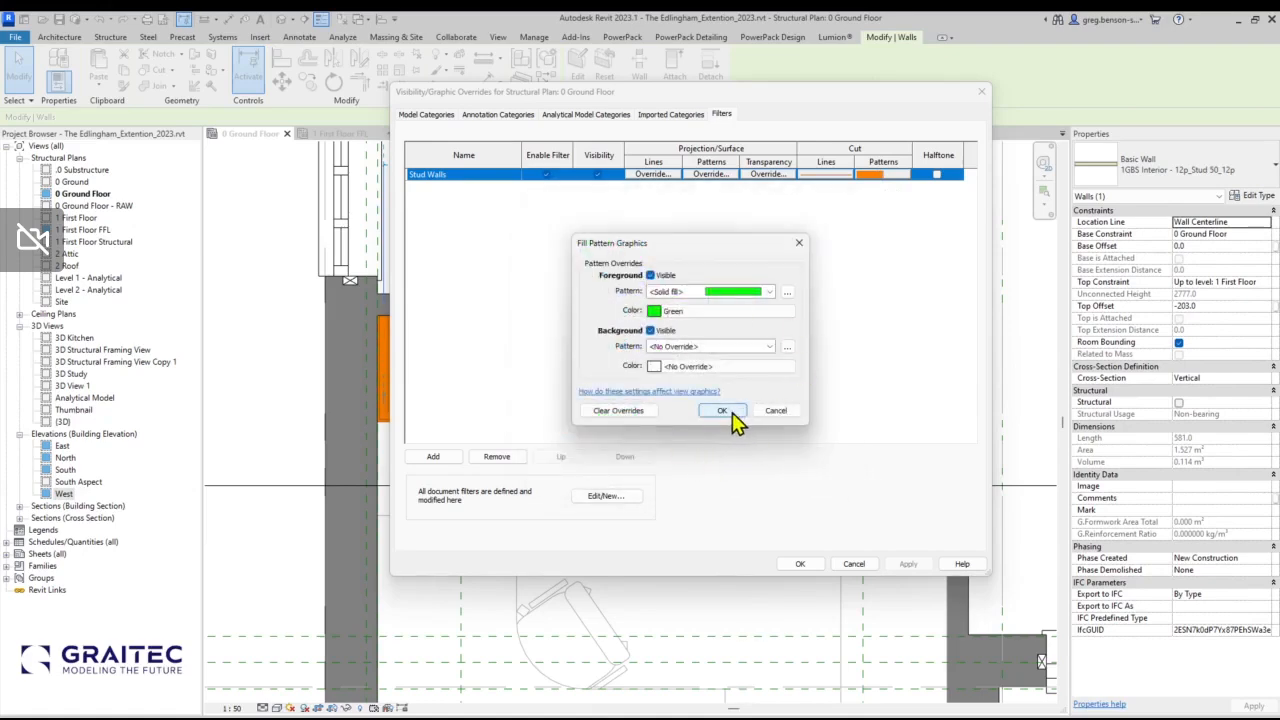
click(730, 413)
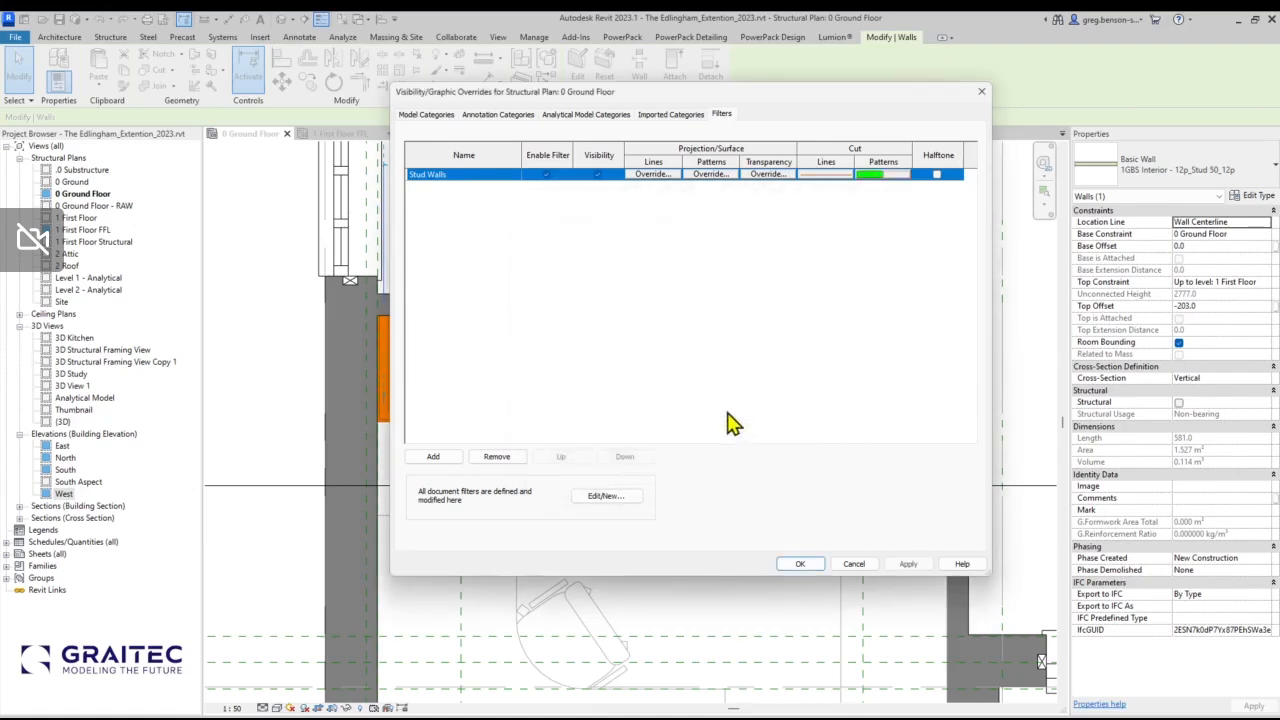
Set the Stud Walls filter's cut line colour to Green, apply the overrides and close them.
click(826, 175)
click(714, 256)
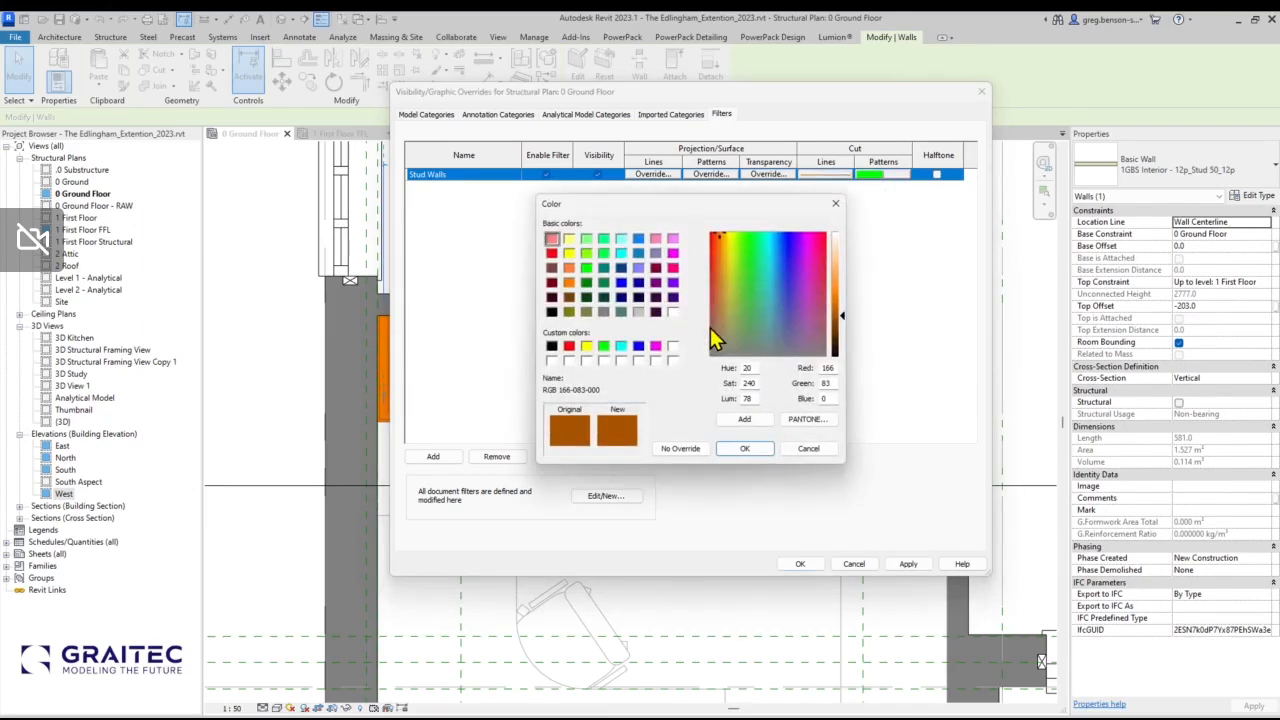
click(604, 348)
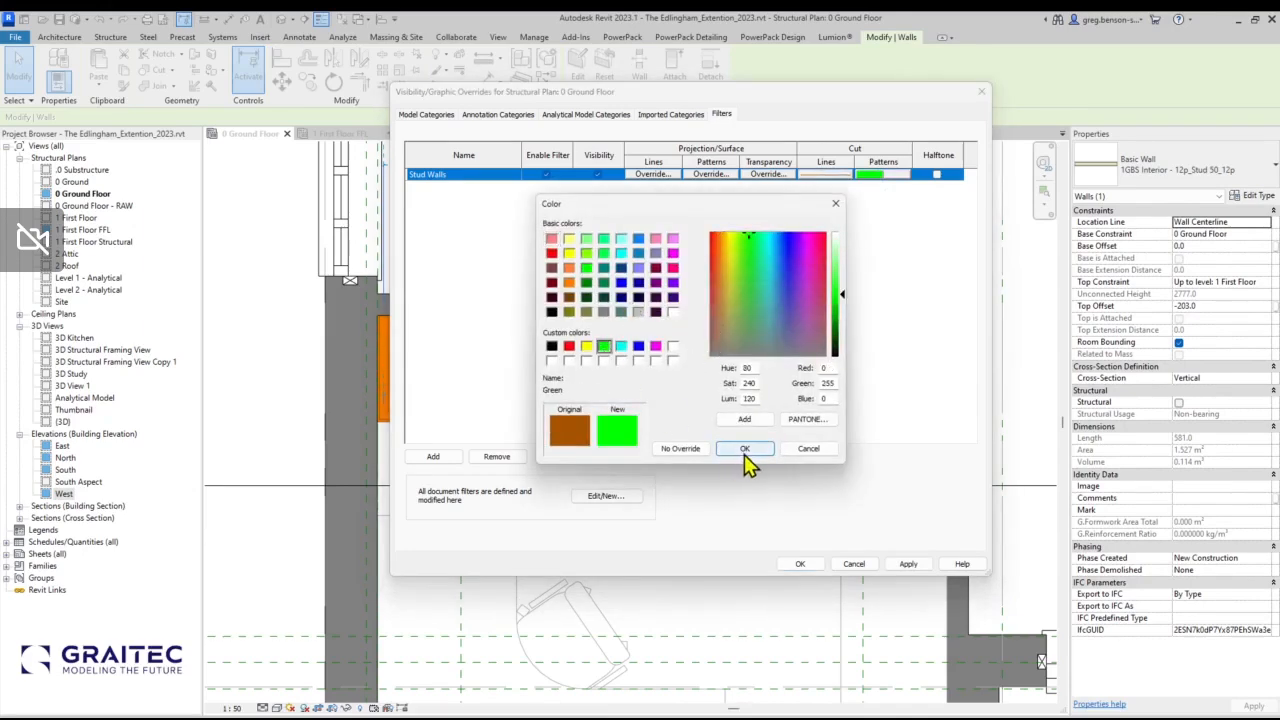
click(744, 450)
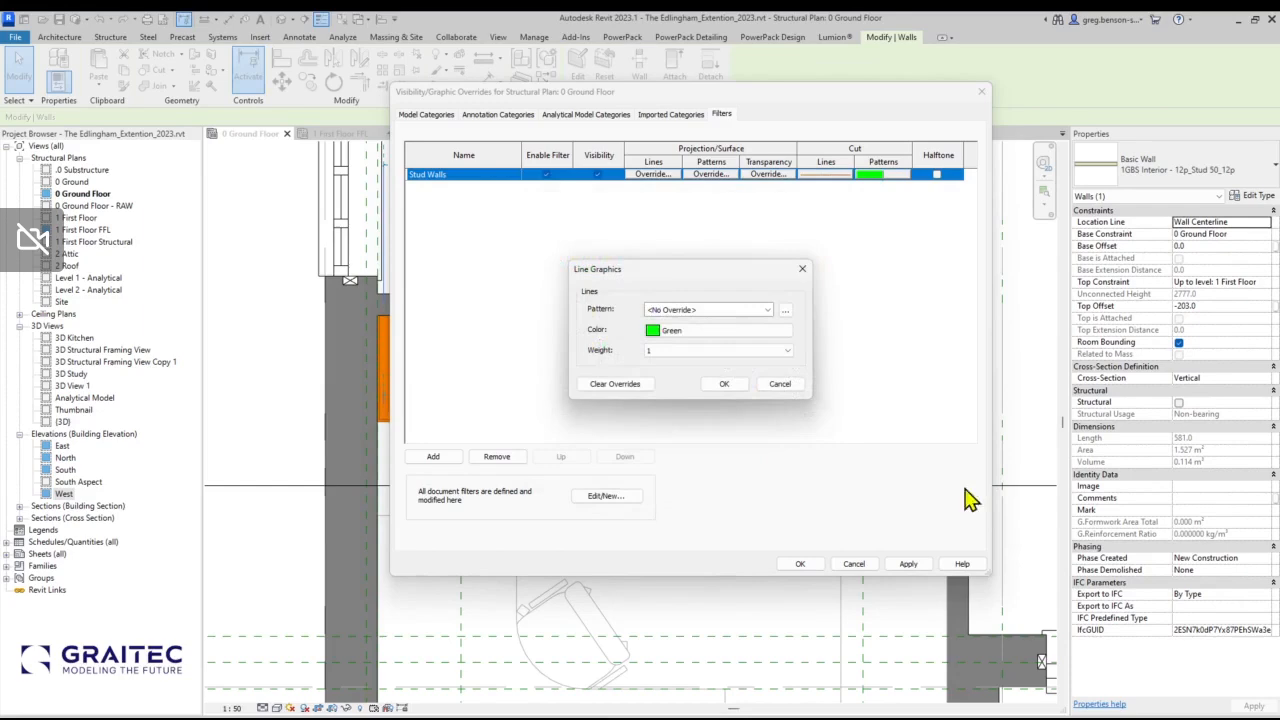
click(726, 385)
click(908, 564)
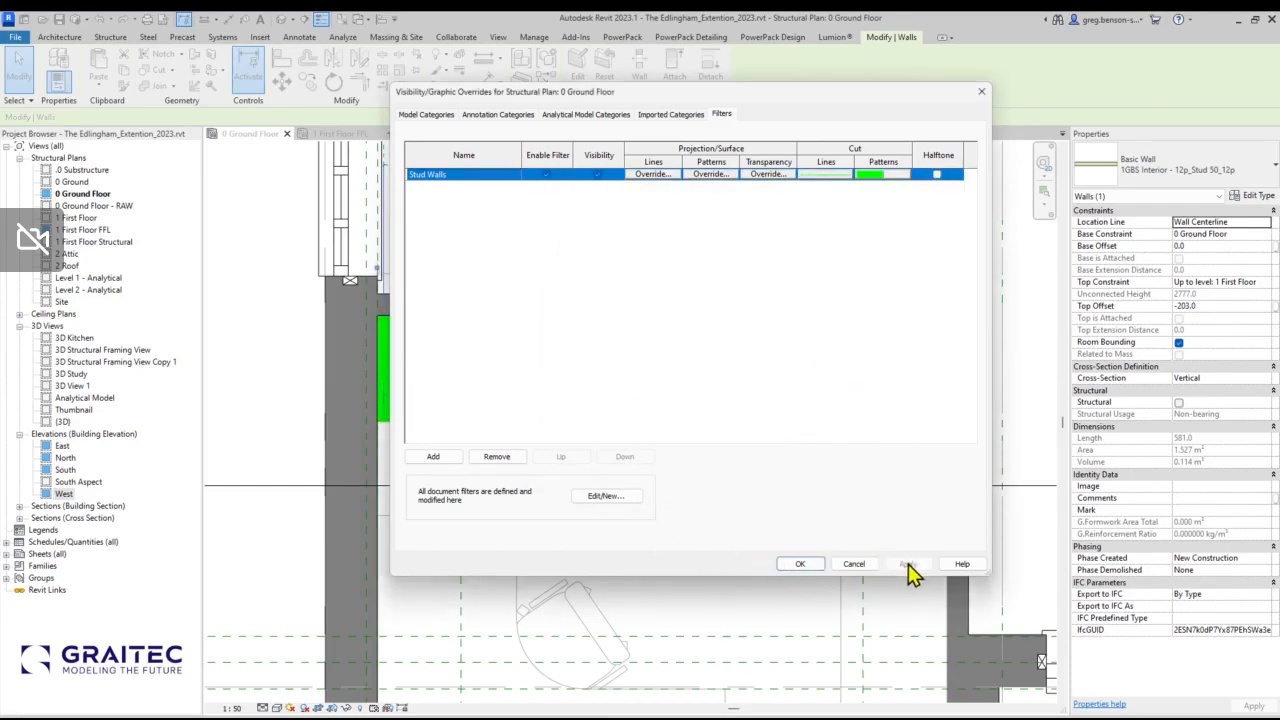
drag(757, 100, 808, 59)
click(851, 522)
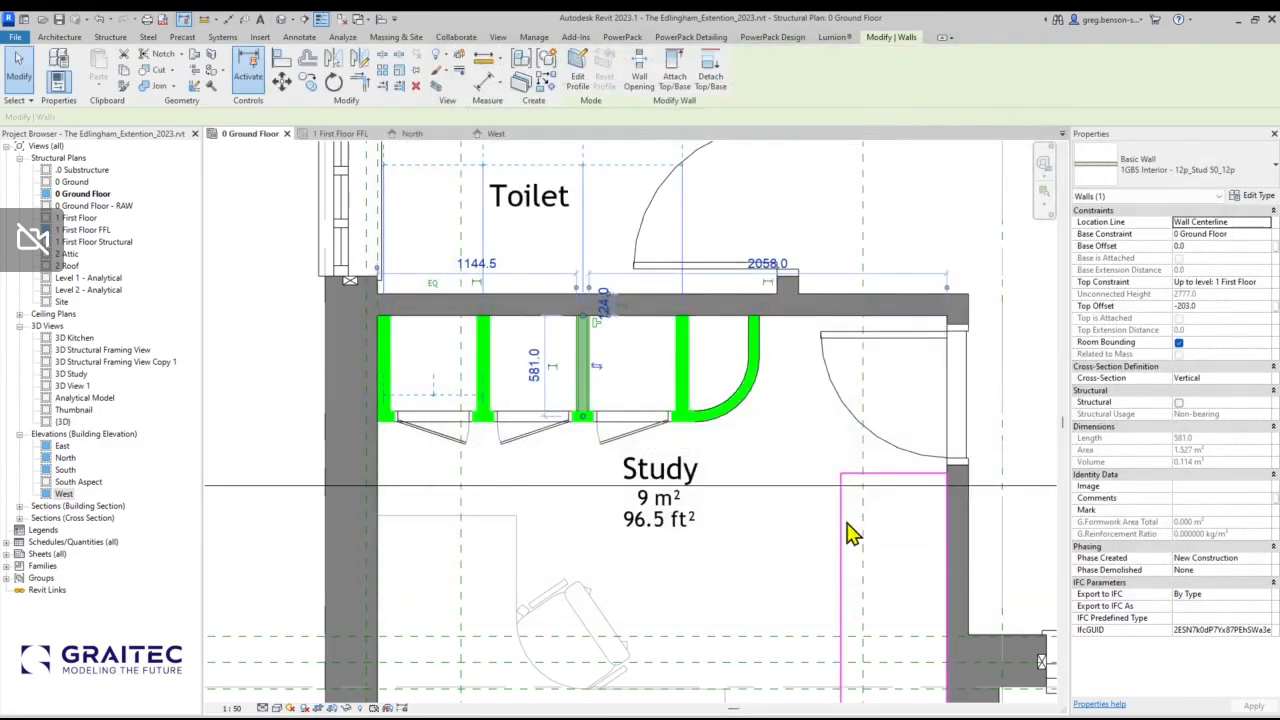
click(1032, 385)
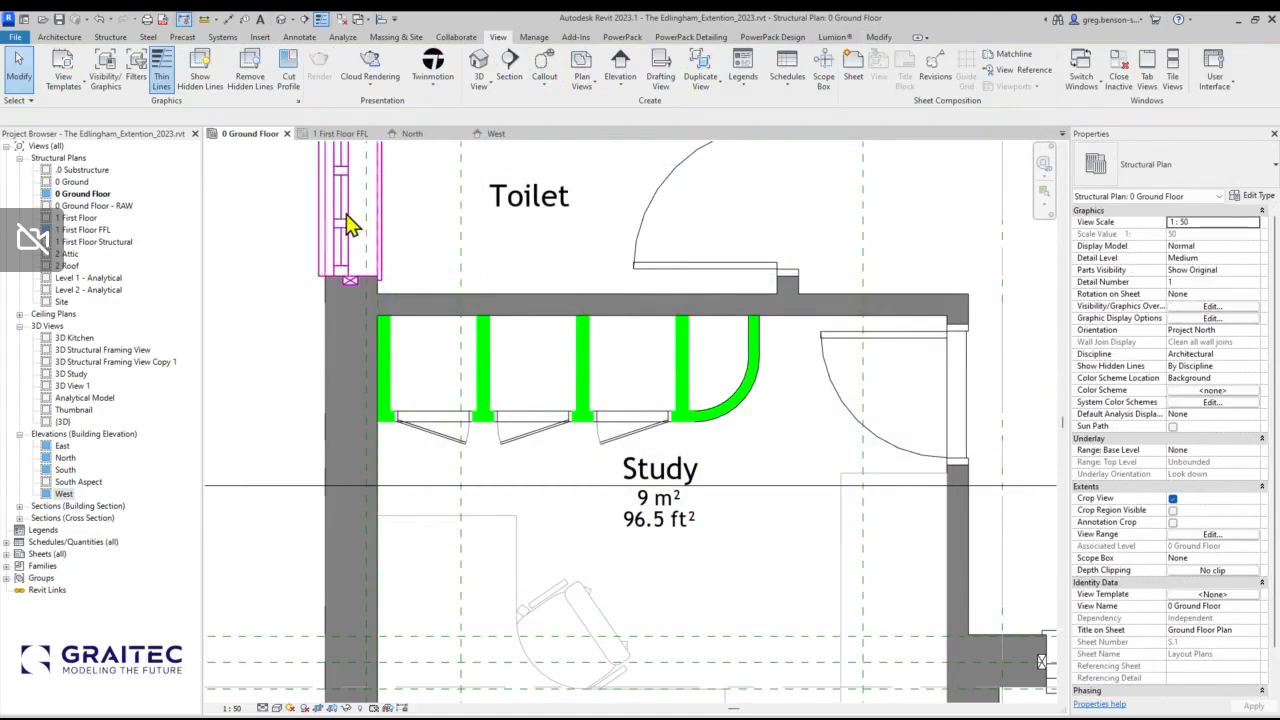
Switch to the 1 First Floor FFL plan and examine the stud walls by Bedroom 3 for comparison.
click(340, 137)
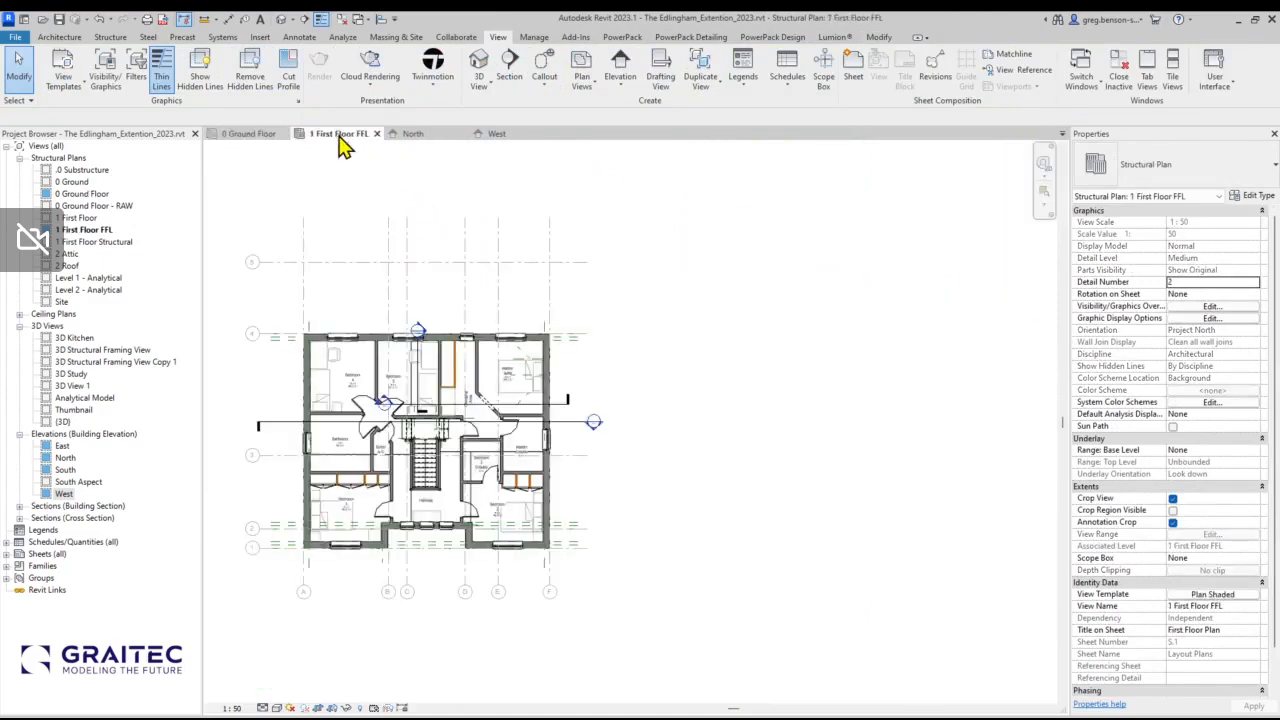
scroll(258, 497, up, 4)
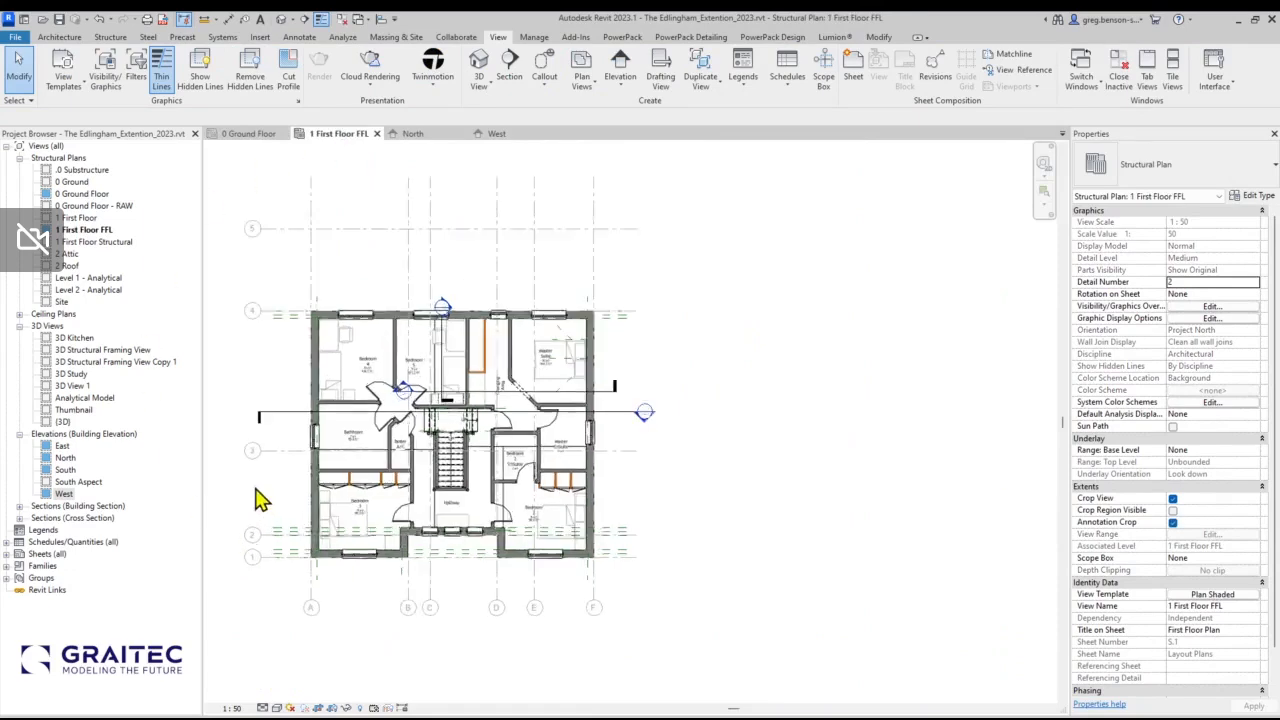
scroll(320, 486, up, 4)
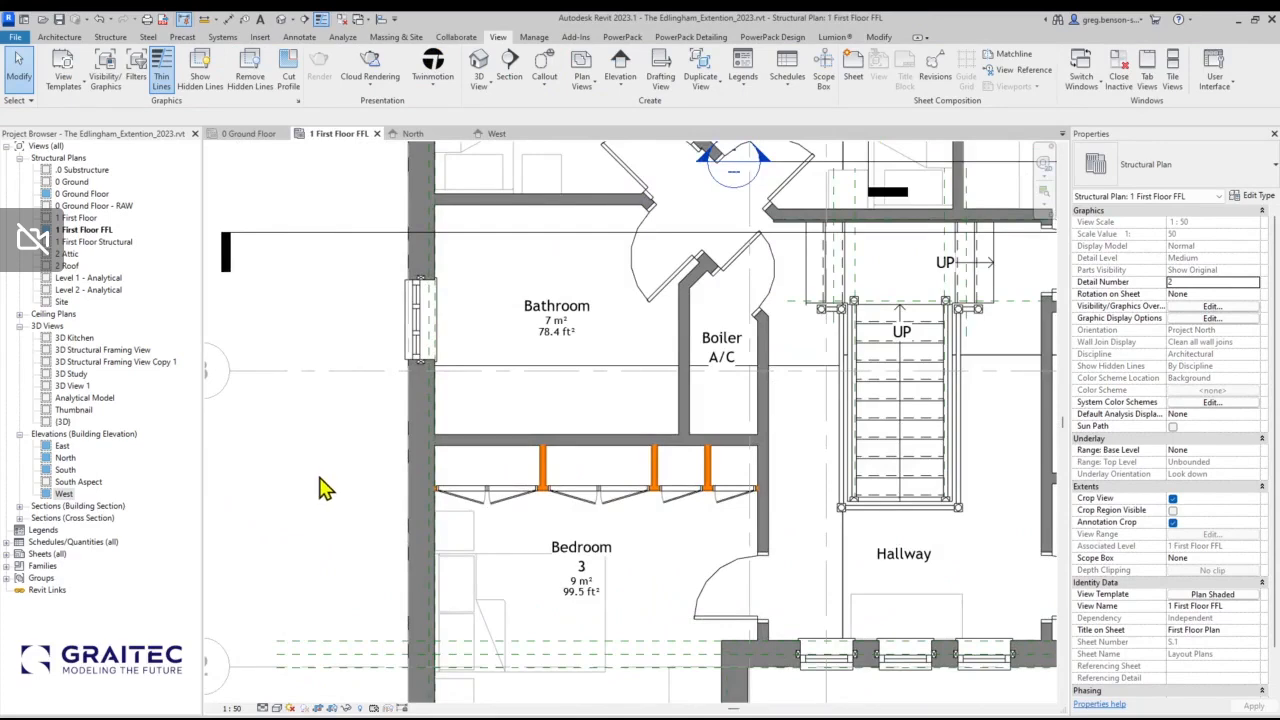
Inspect the Plan Shaded view template assigned to the 1 First Floor FFL plan, bringing up the filters in its visibility/graphic overrides.
click(1217, 595)
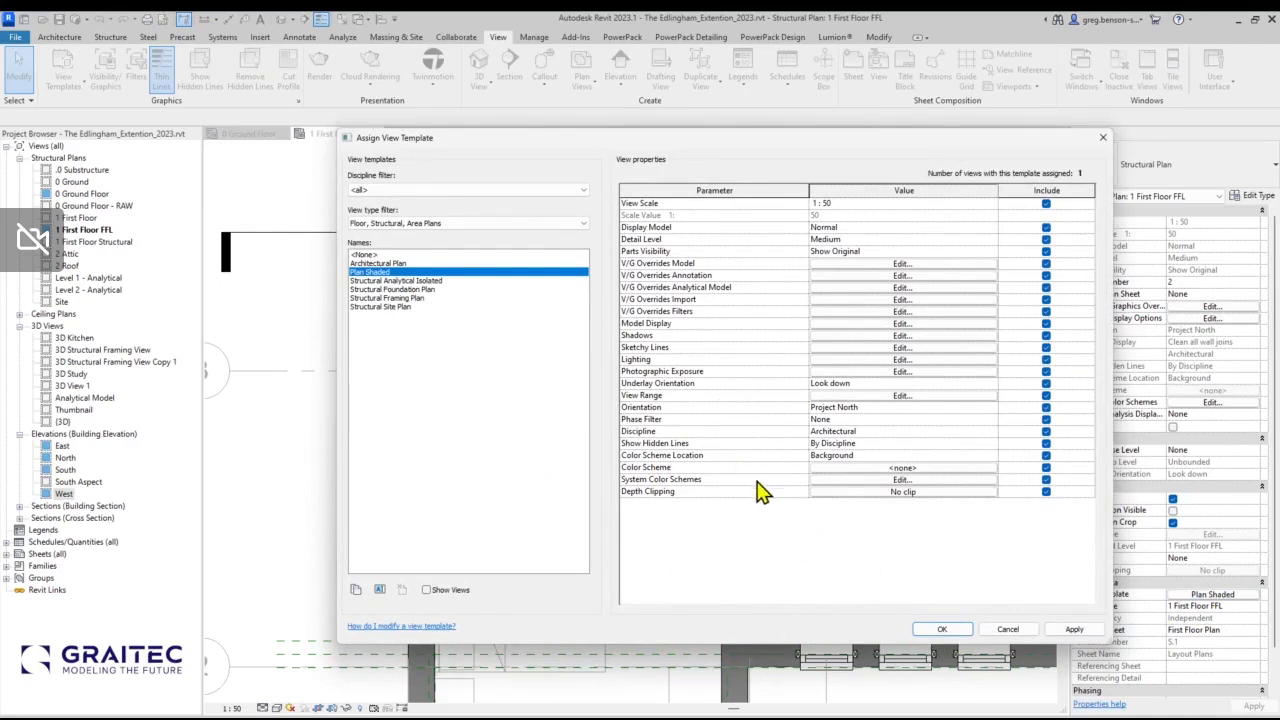
key(Return)
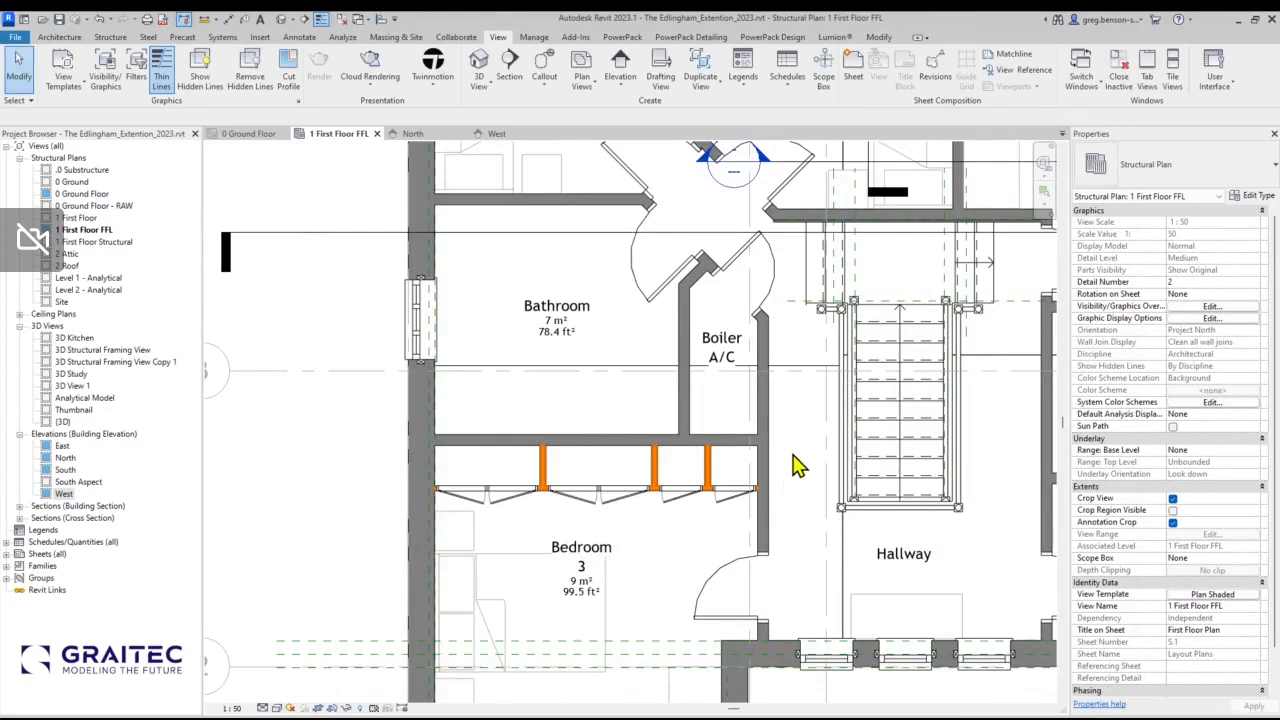
click(1205, 595)
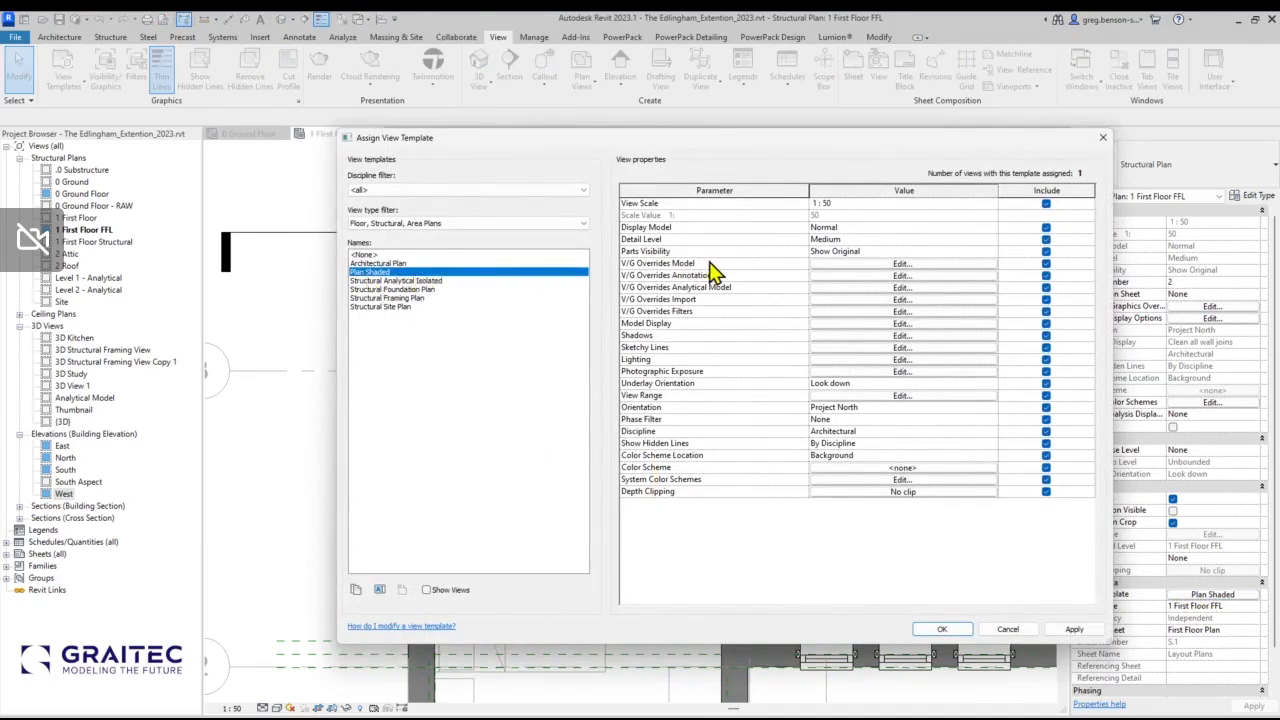
click(870, 266)
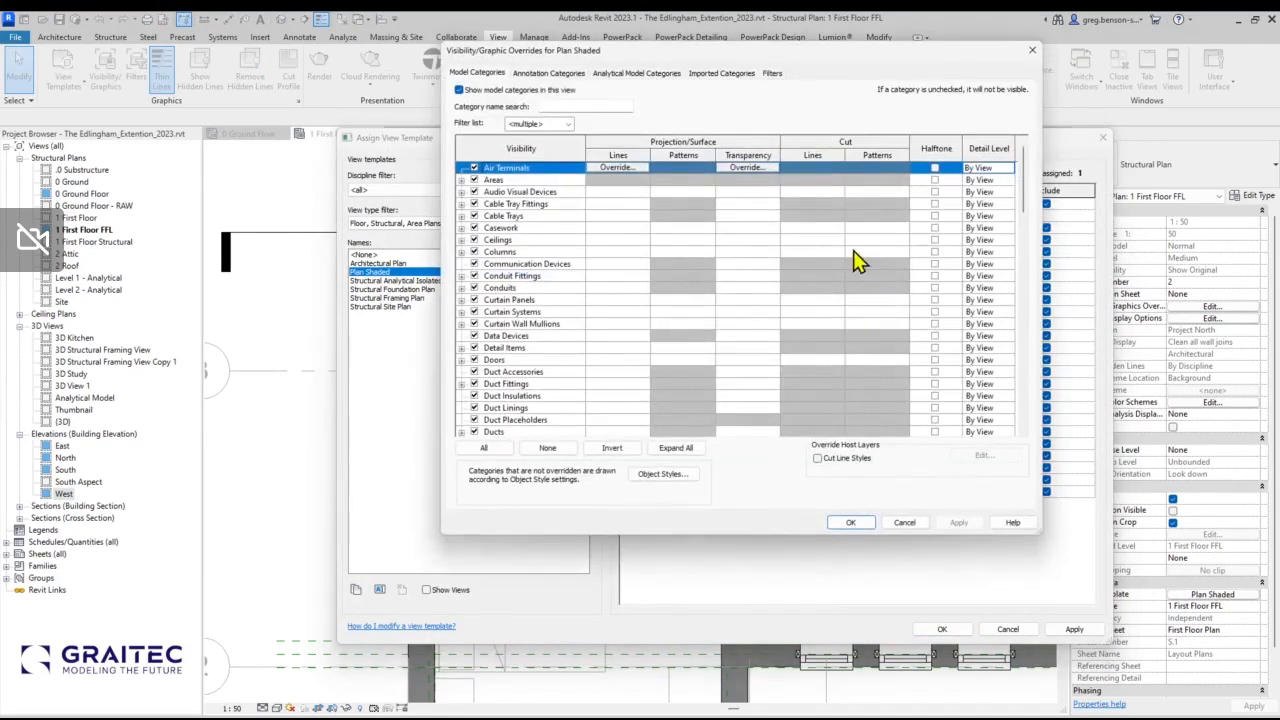
click(772, 73)
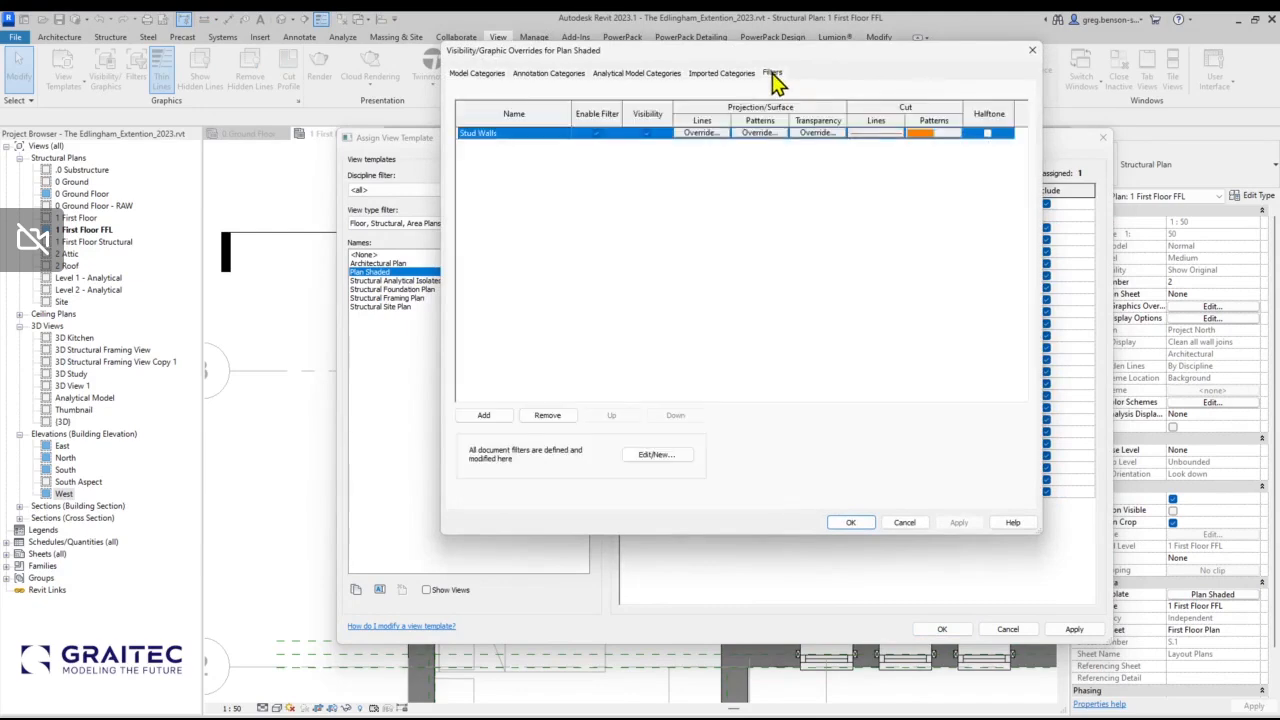
Examine the Stud Walls filter's cut pattern override in the Plan Shaded template, and leave the template without making changes.
click(928, 138)
click(928, 138)
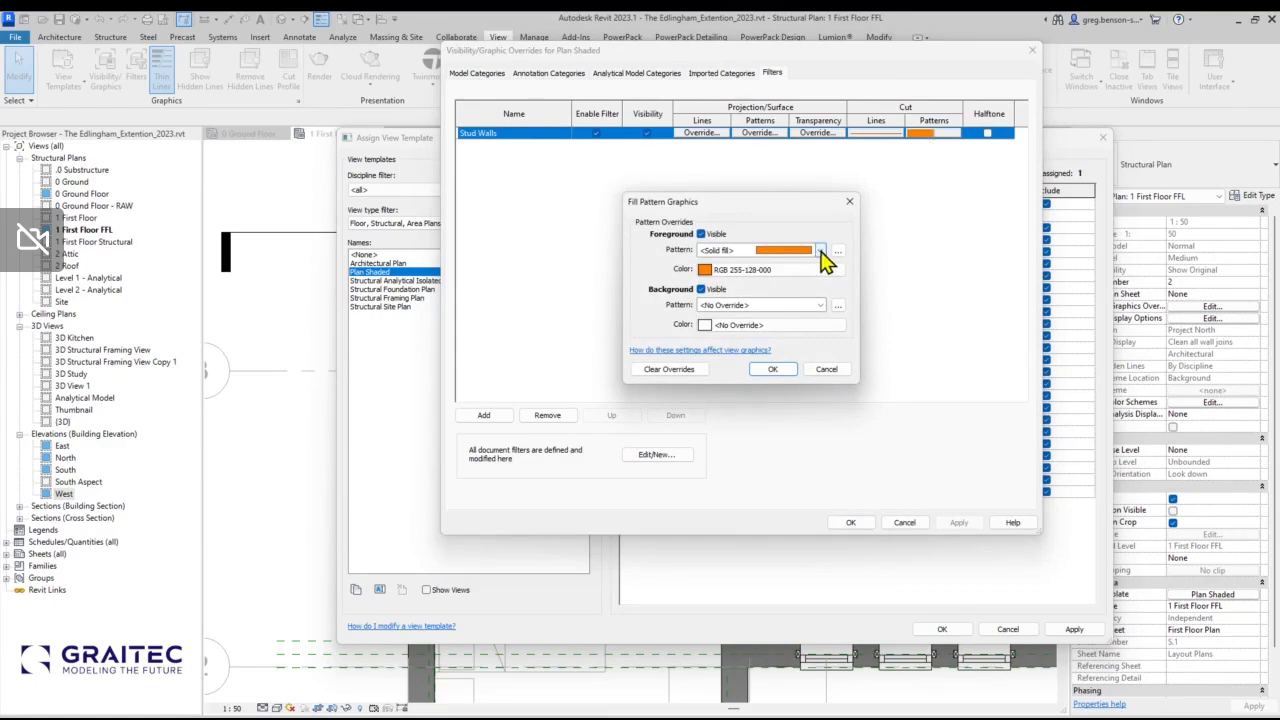
click(826, 370)
click(906, 524)
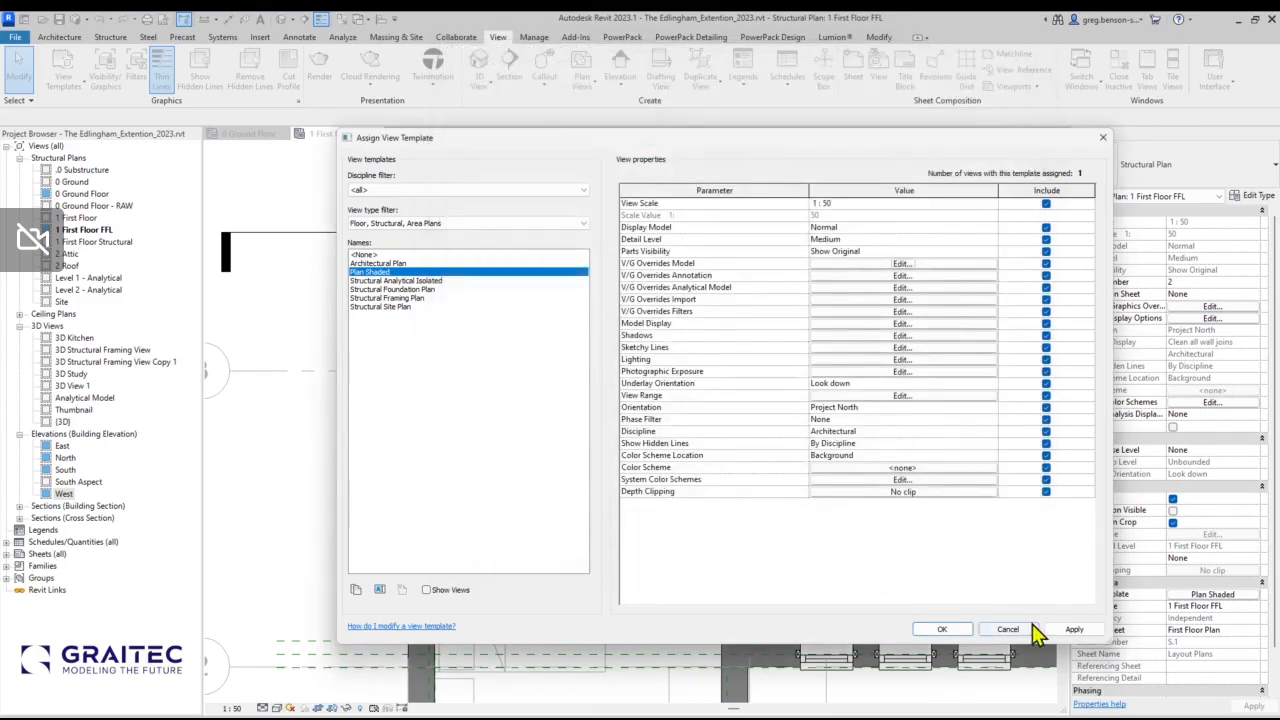
click(1005, 632)
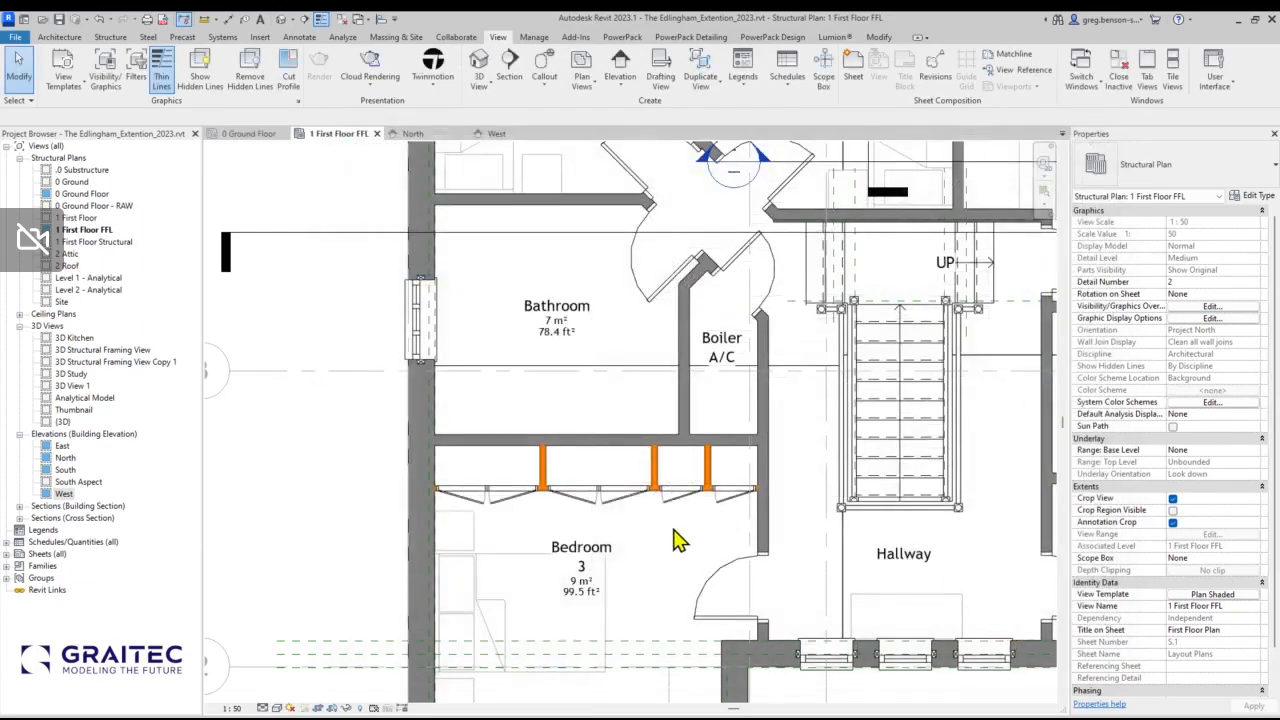
Examine the stud wall colours across the whole first floor plan, leaving nothing selected.
scroll(677, 534, down, 1)
scroll(637, 529, down, 2)
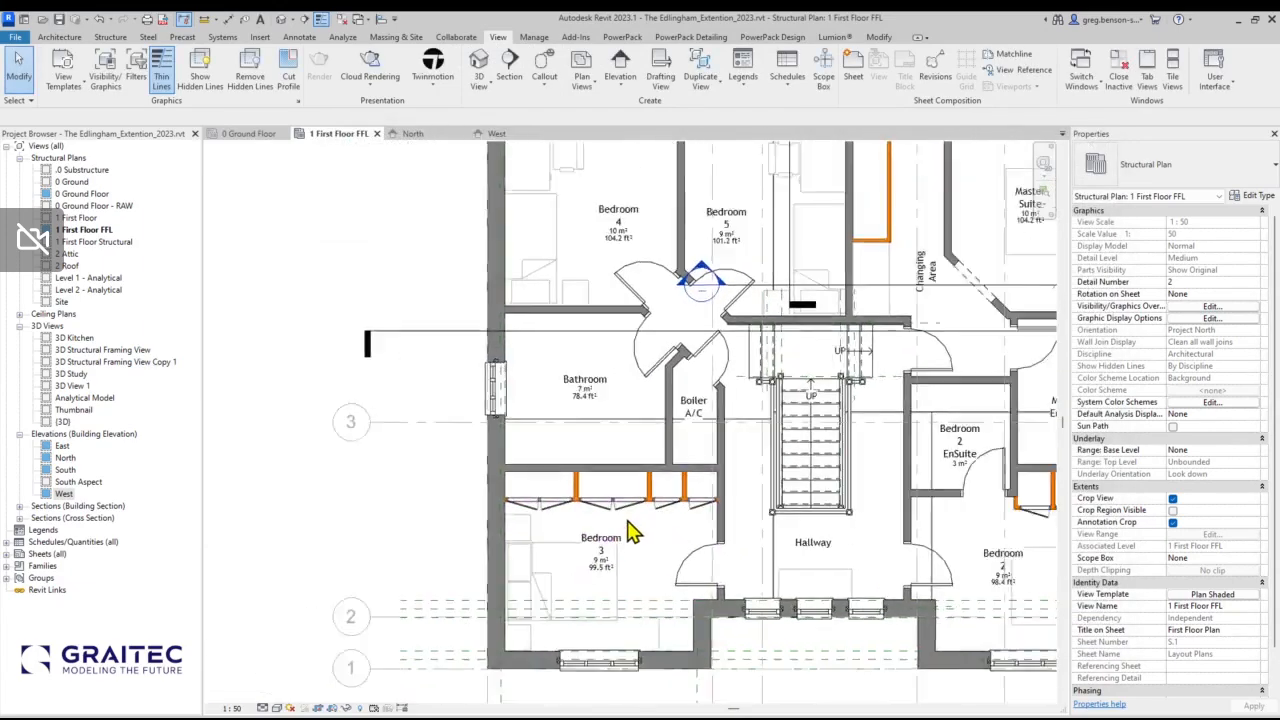
scroll(714, 508, down, 2)
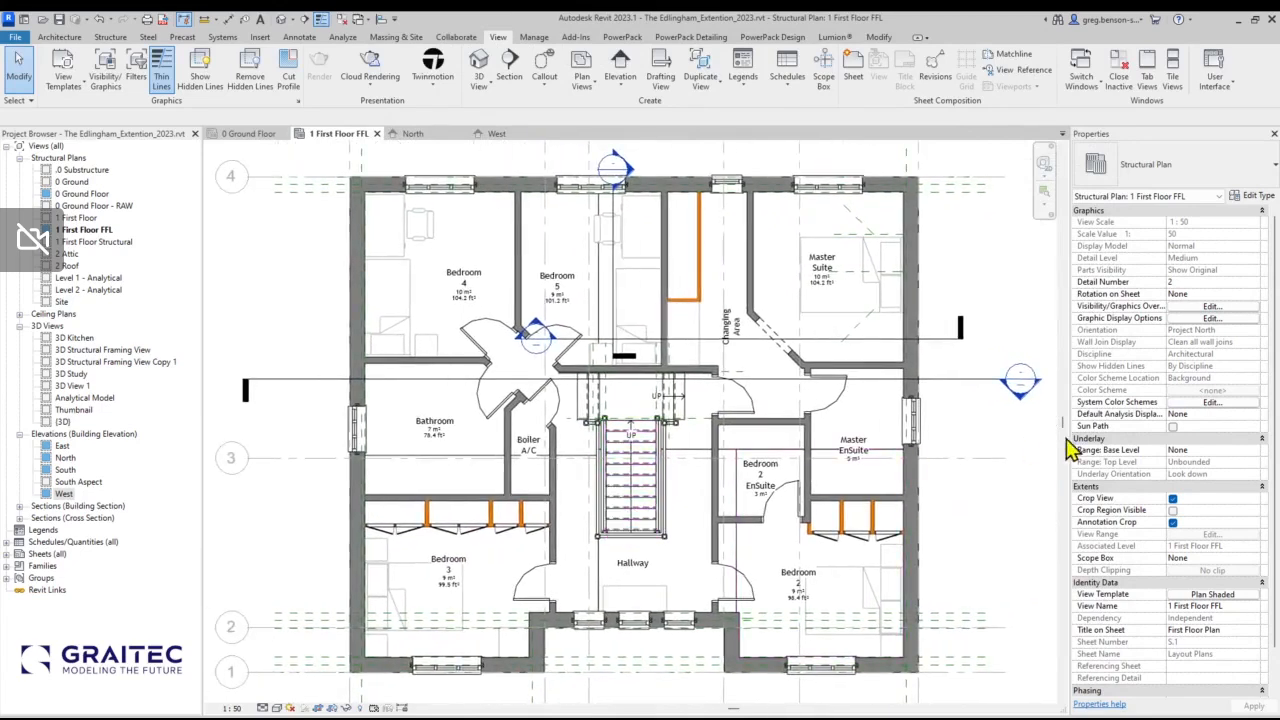
click(980, 458)
key(Escape)
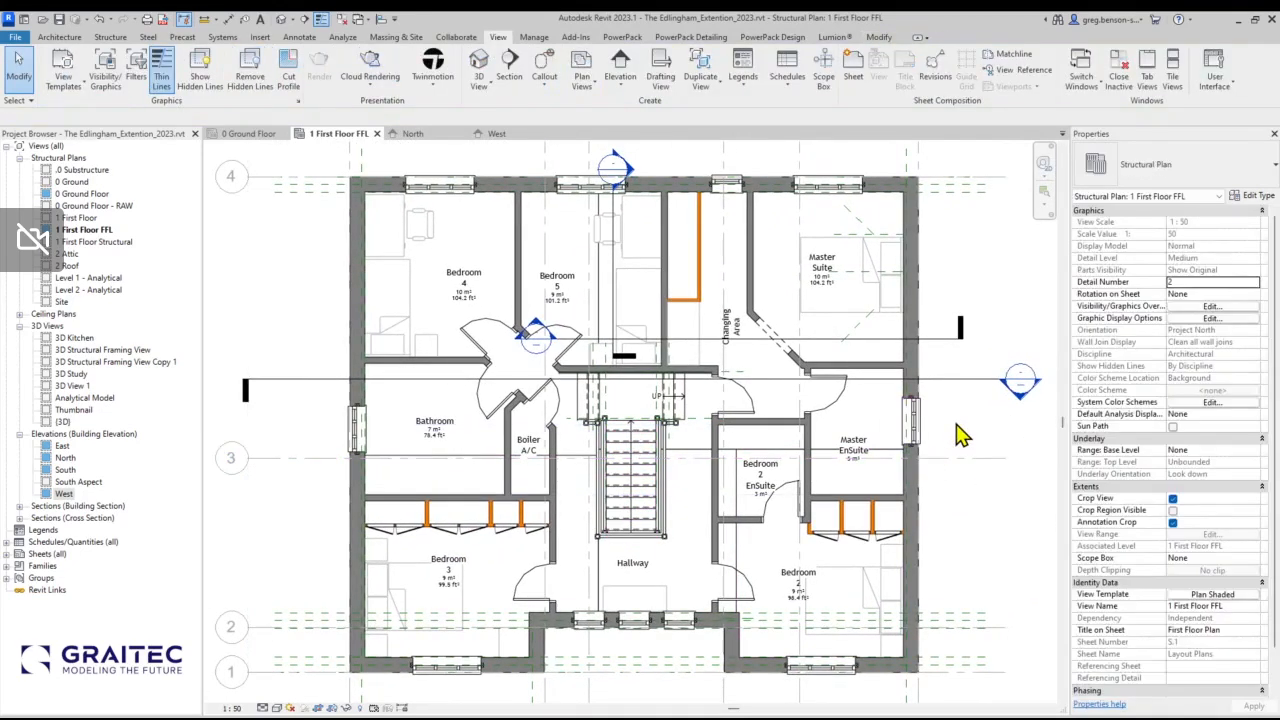